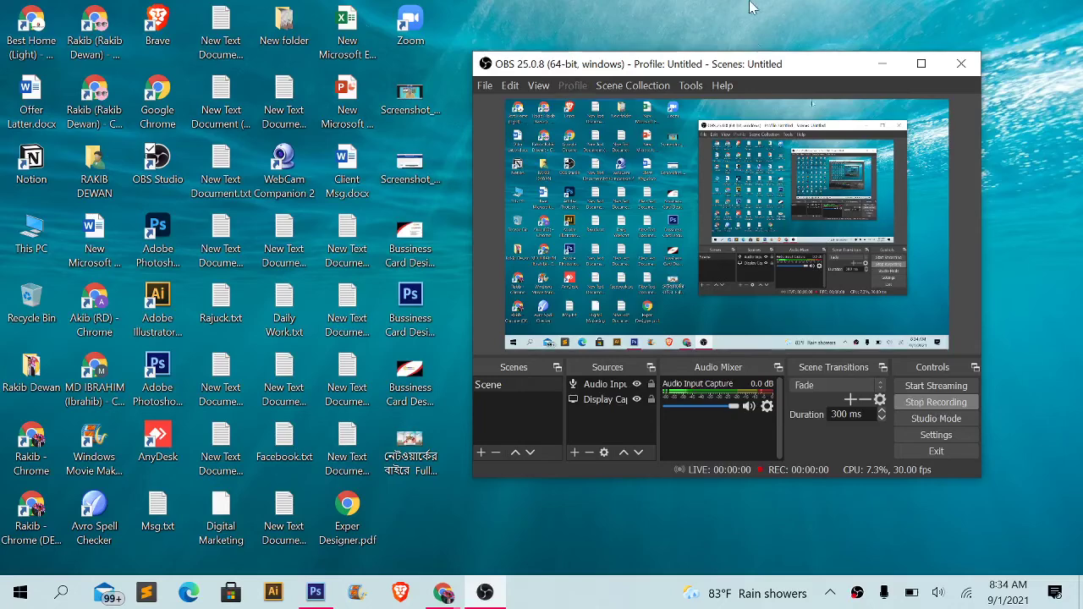
- Minimize OBS and bring the empty Photoshop workspace to the front
left_click(881, 63)
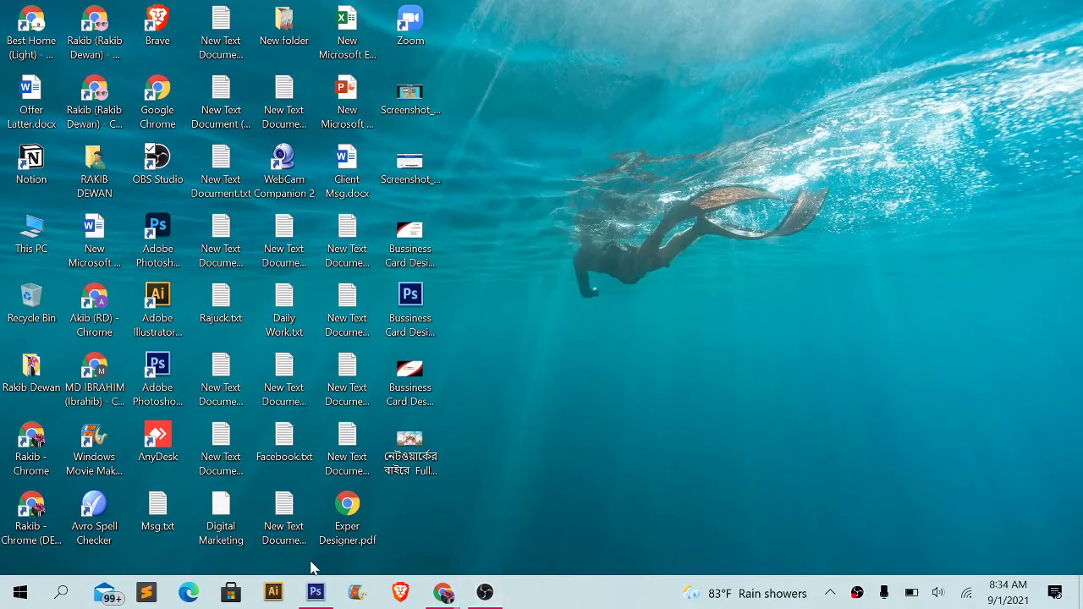
left_click(314, 592)
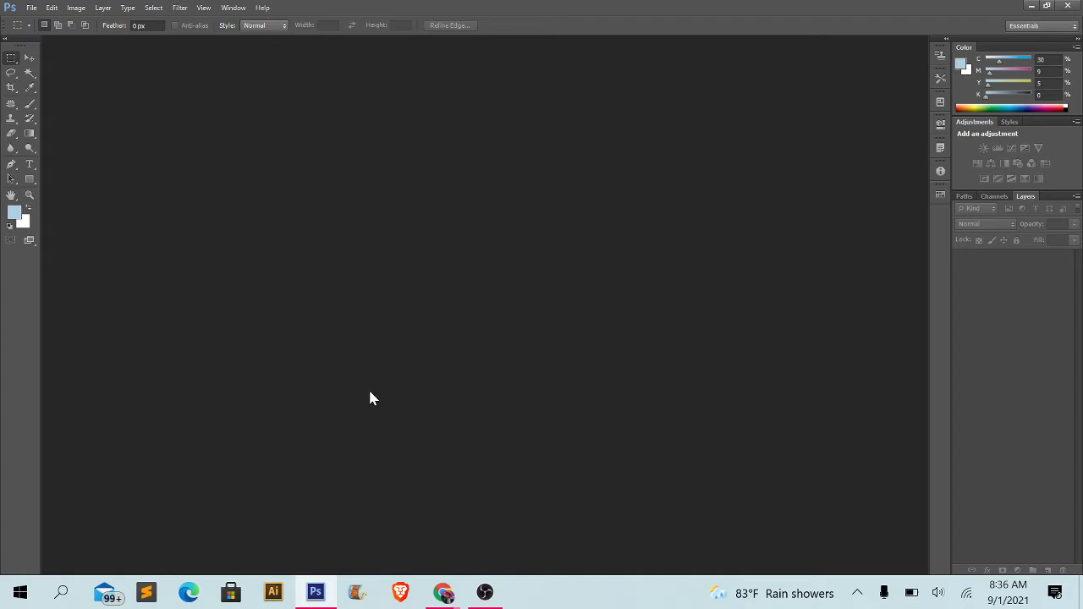
- Select the Move tool, minimize Photoshop and refresh the desktop
left_click(31, 63)
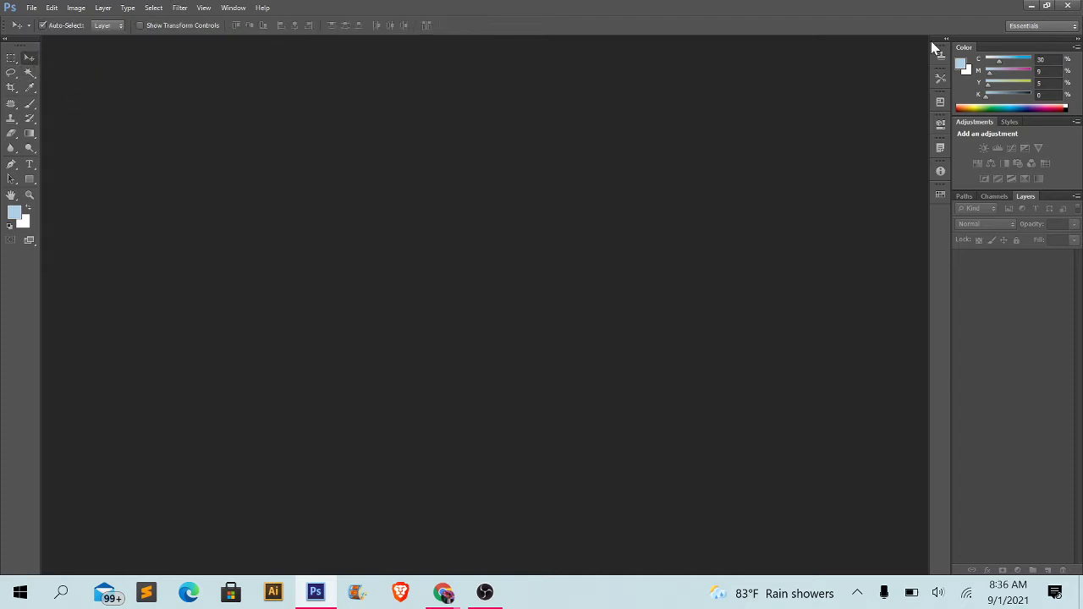
left_click(1030, 5)
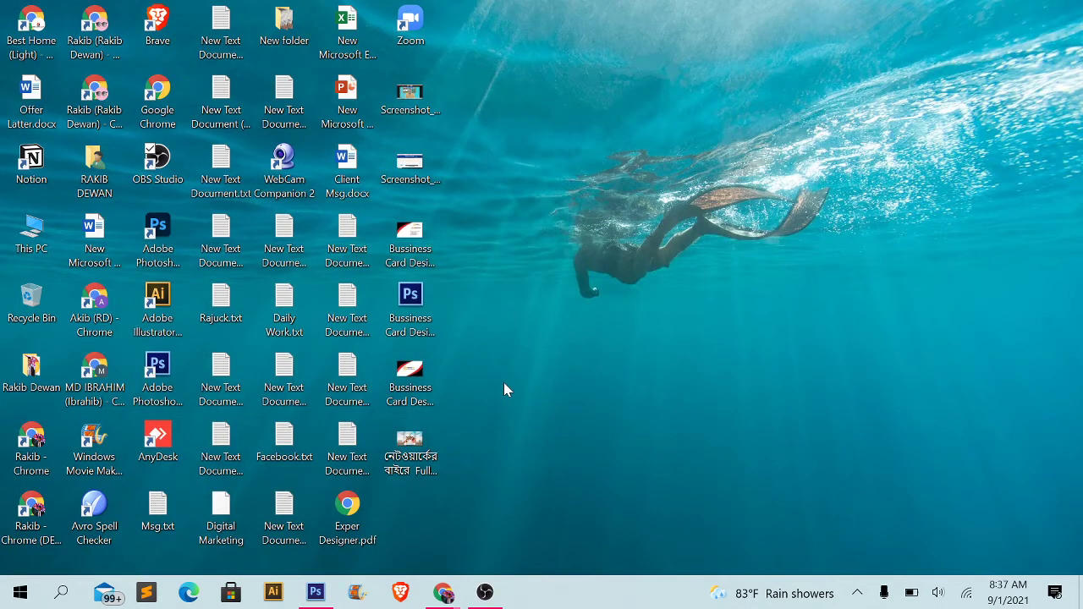
right_click(606, 66)
left_click(536, 113)
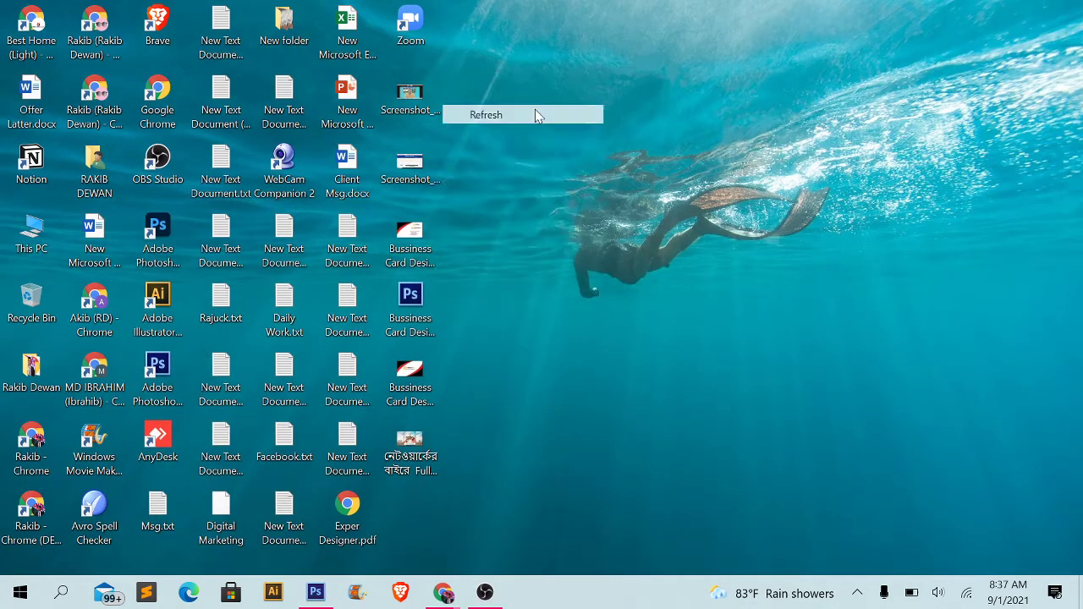
- Toggle OBS, restore Photoshop, then switch to the Chrome admission course page
left_click(488, 592)
left_click(883, 64)
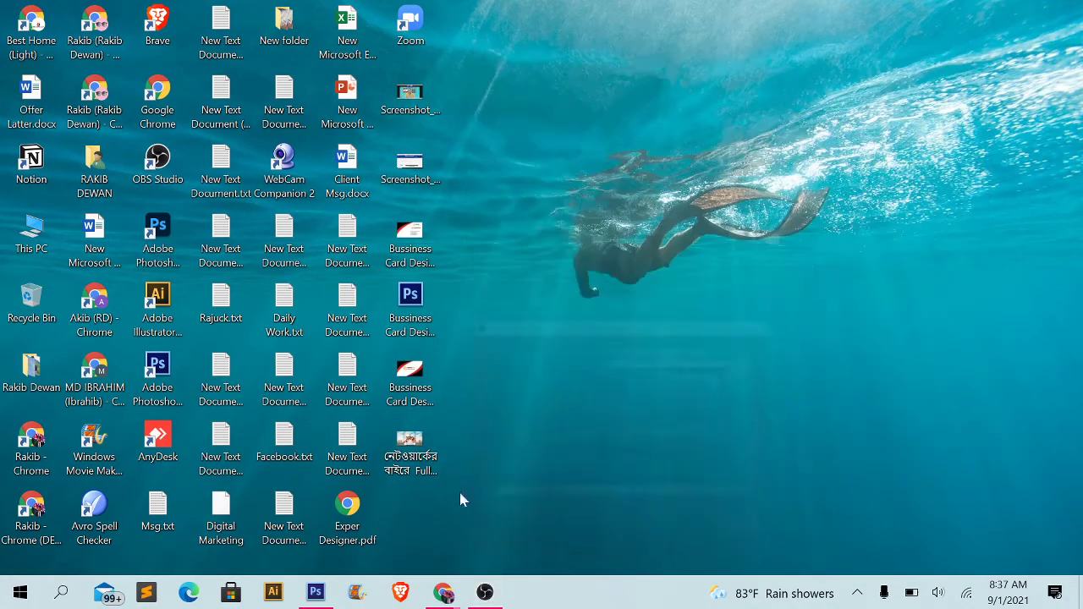
left_click(314, 593)
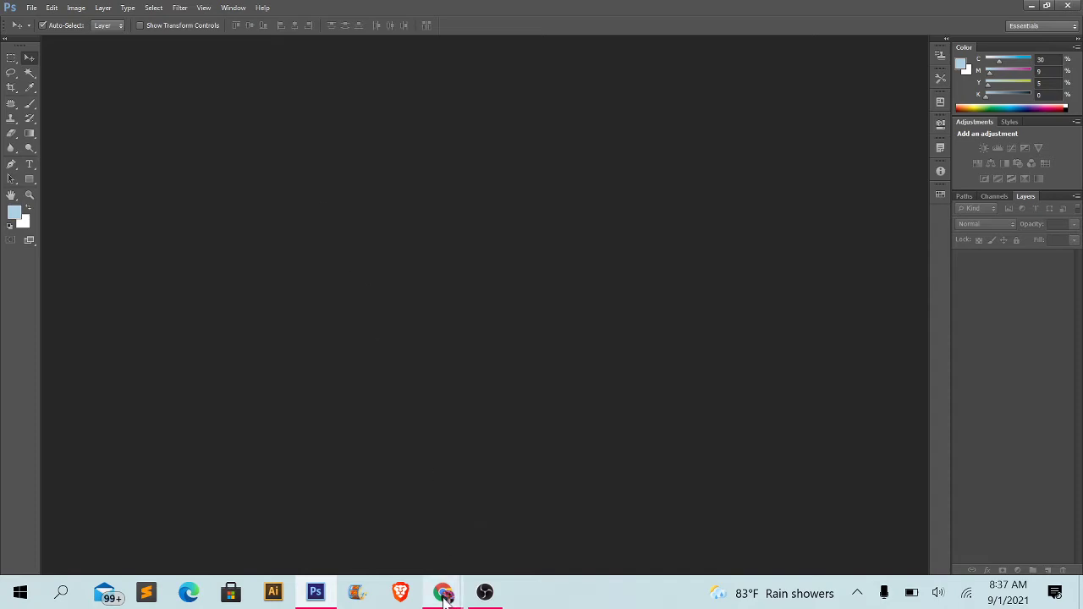
mouse_move(442, 593)
left_click(351, 513)
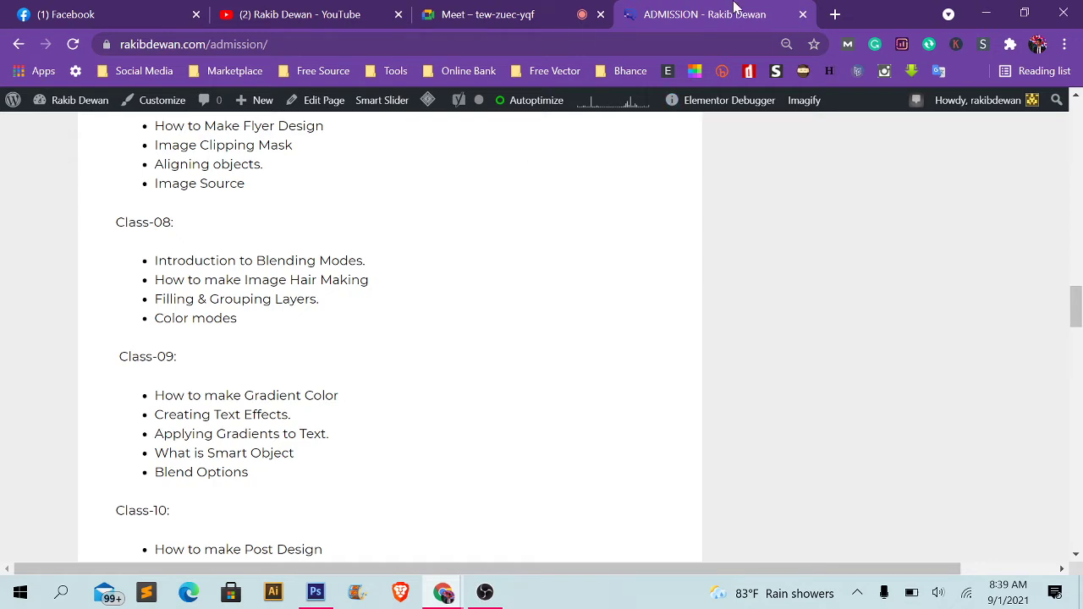
- Search Google Images for 'social media post design' in a new tab and browse the results
left_click(835, 14)
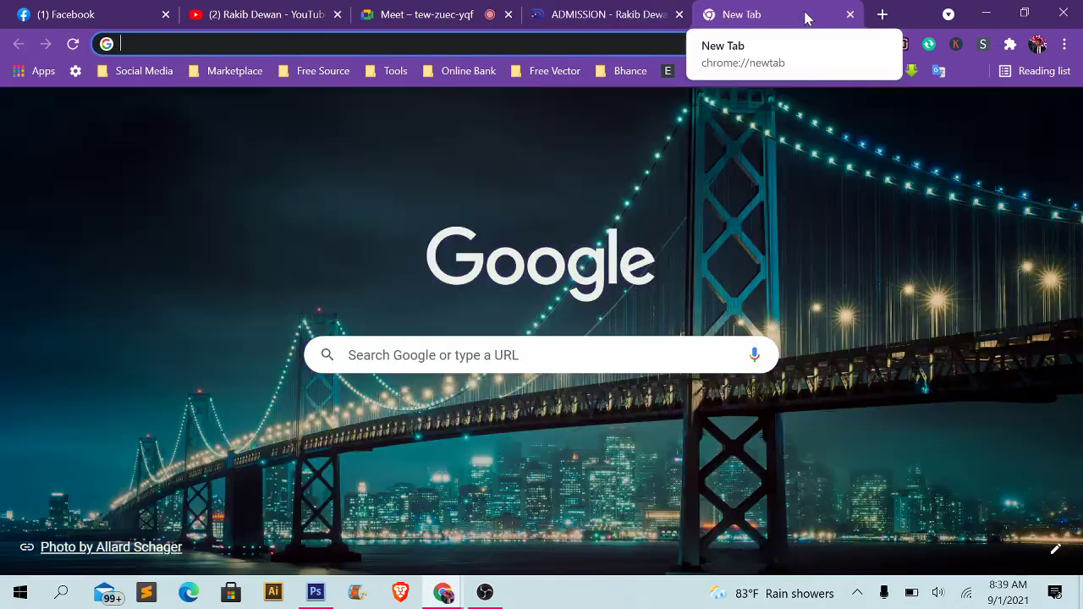
type("So")
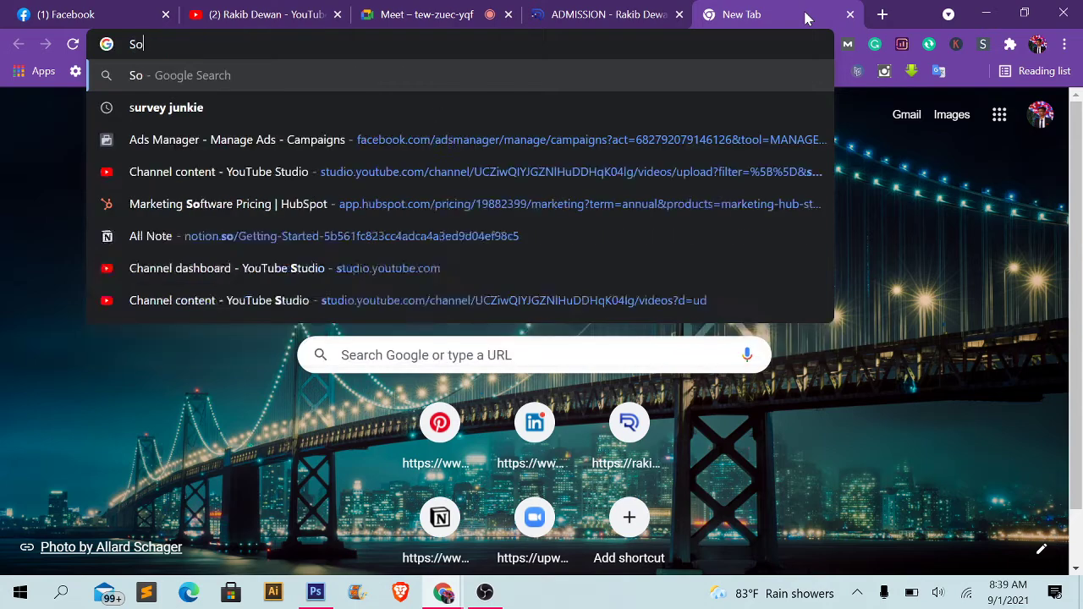
type("cia")
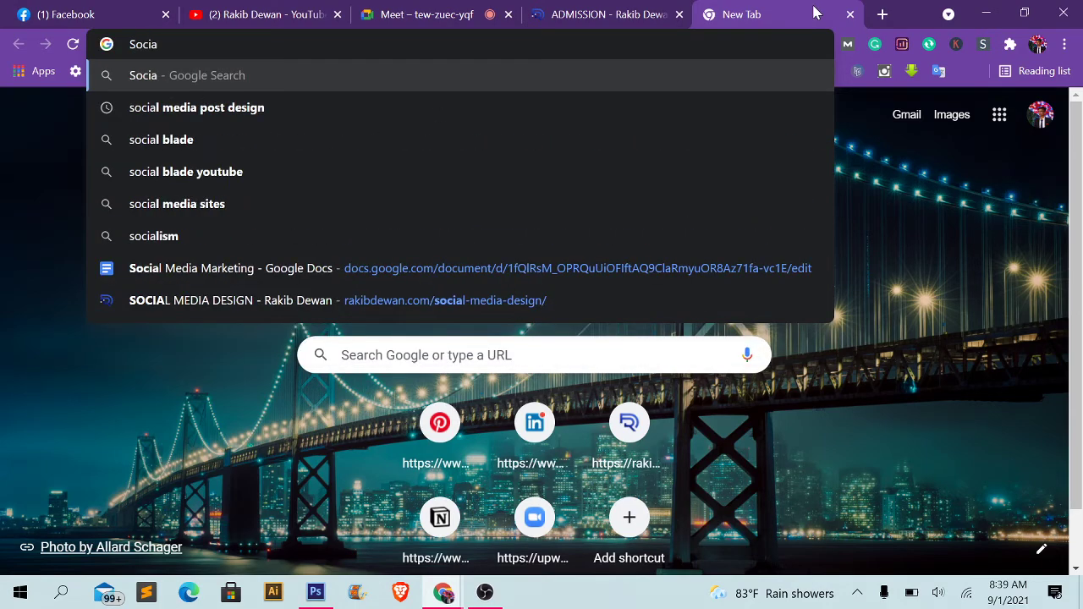
left_click(226, 112)
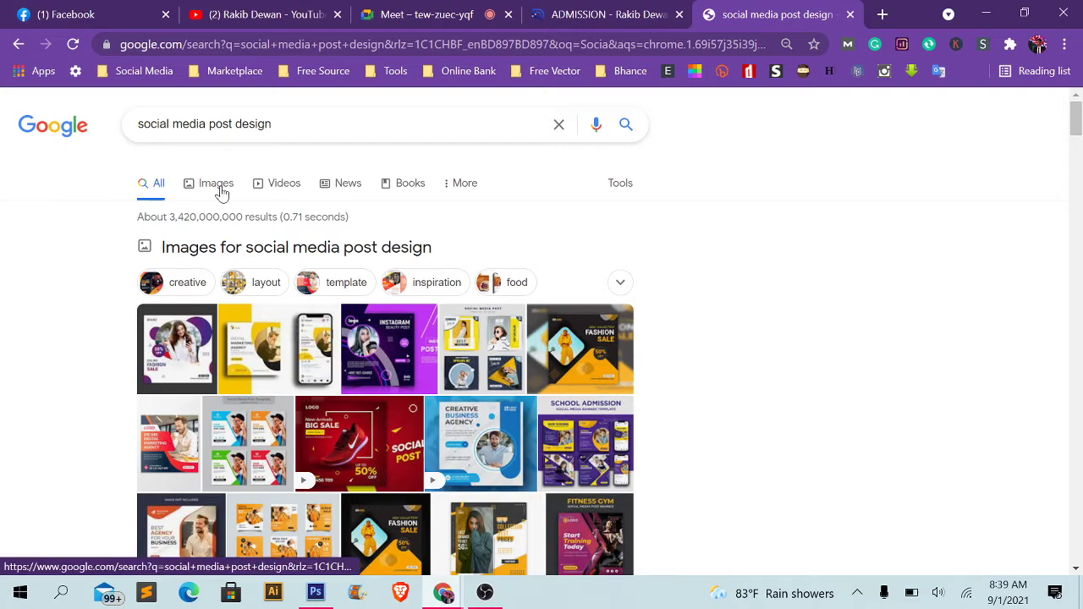
left_click(219, 191)
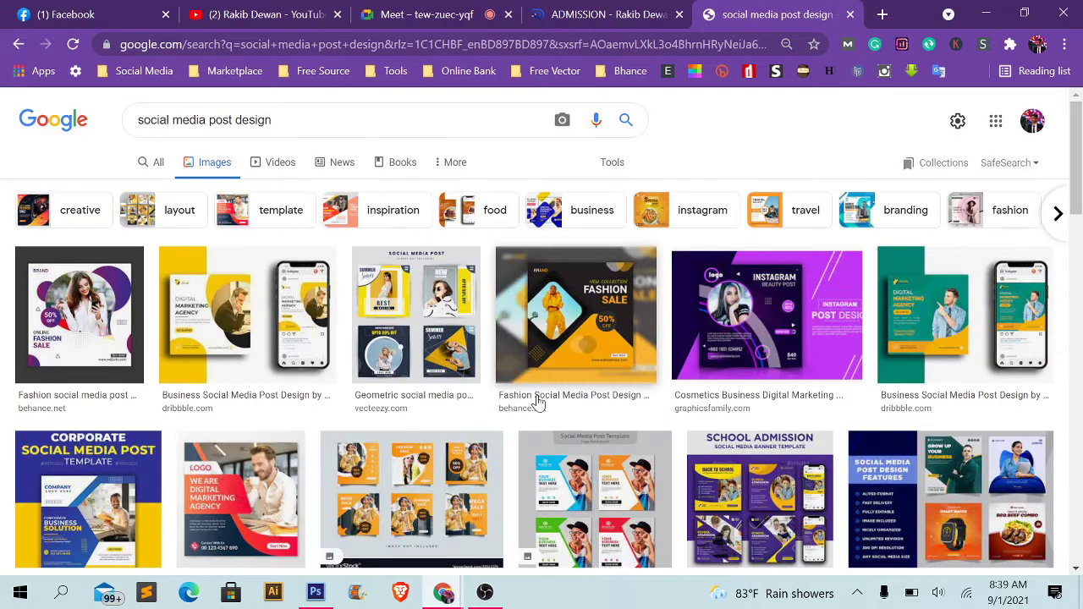
scroll(475, 355, "down", 3)
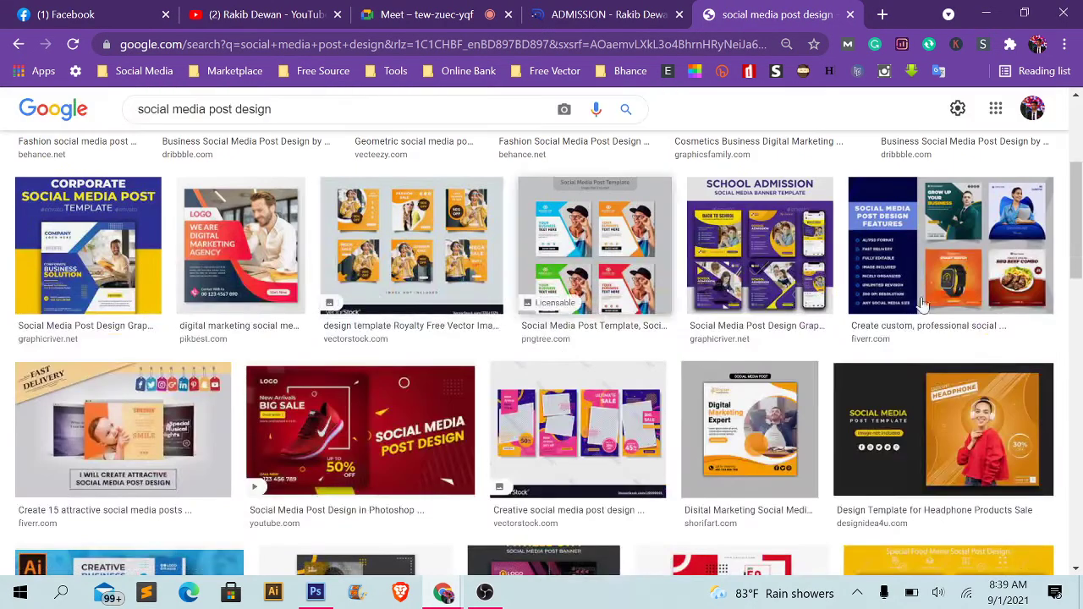
scroll(687, 409, "down", 1)
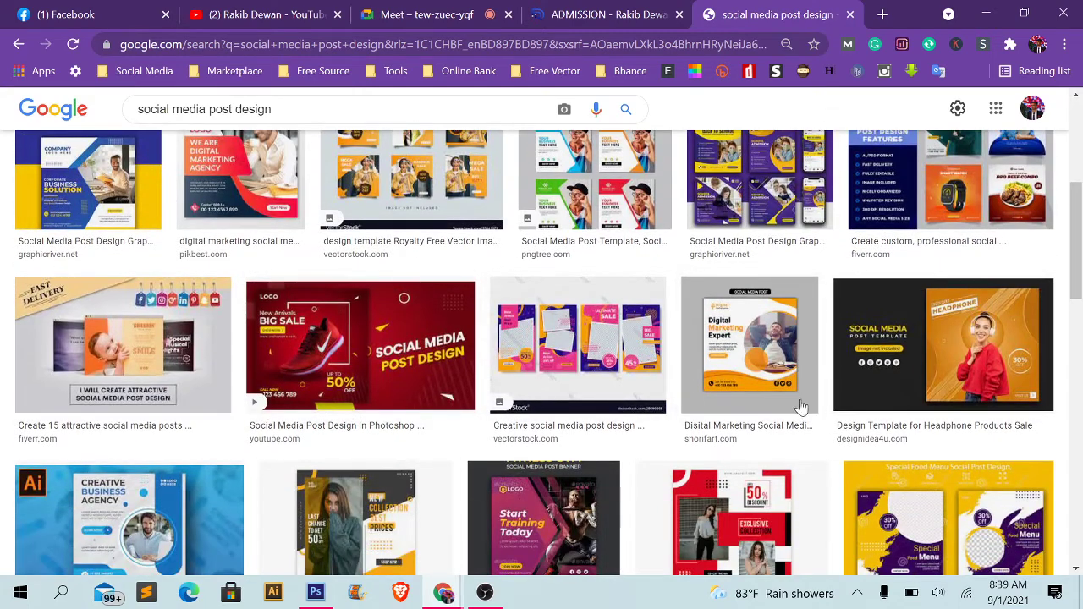
- Preview the red sneaker sale post, then scroll further through the results
left_click(423, 380)
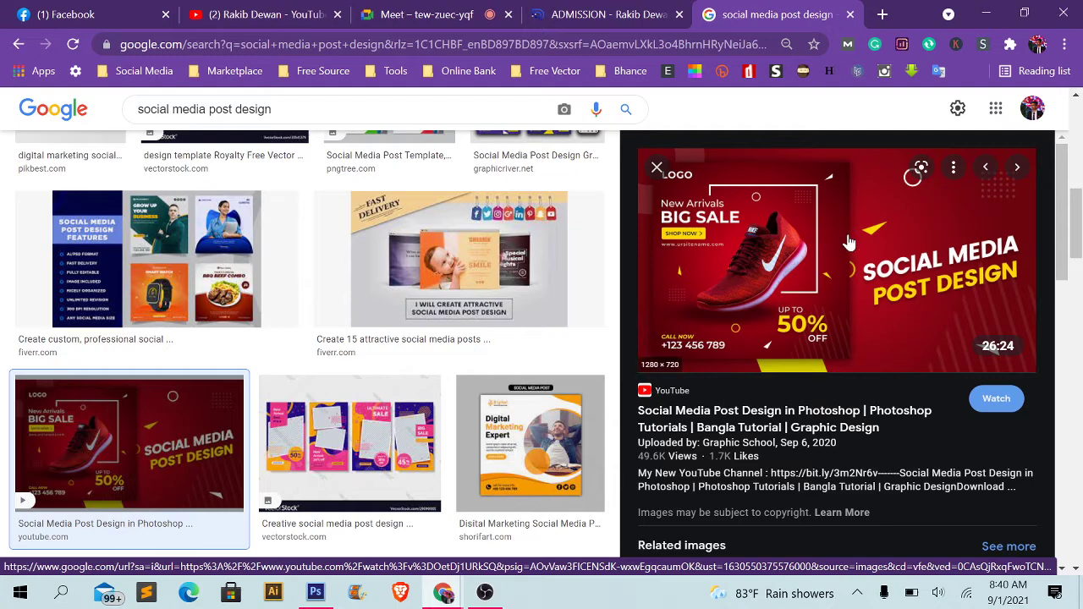
scroll(842, 301, "down", 4)
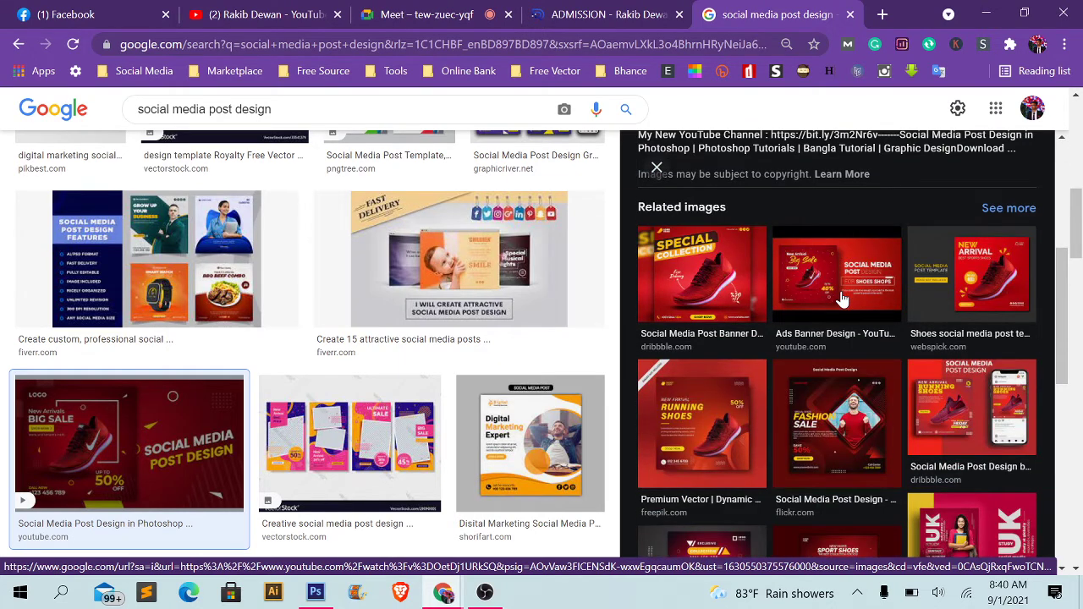
scroll(842, 301, "down", 2)
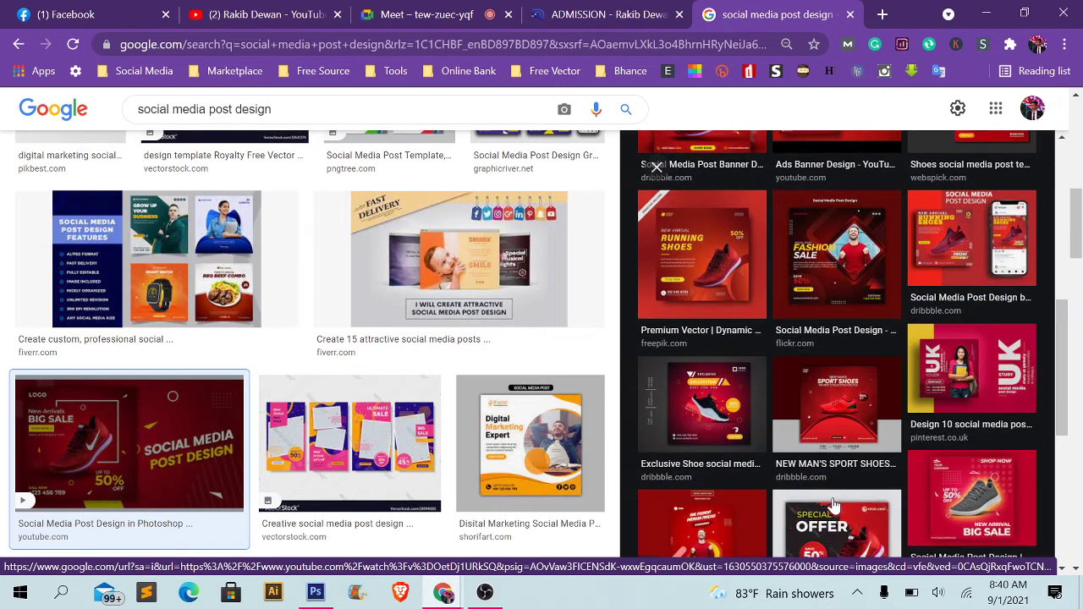
scroll(837, 483, "down", 1)
scroll(863, 448, "down", 1)
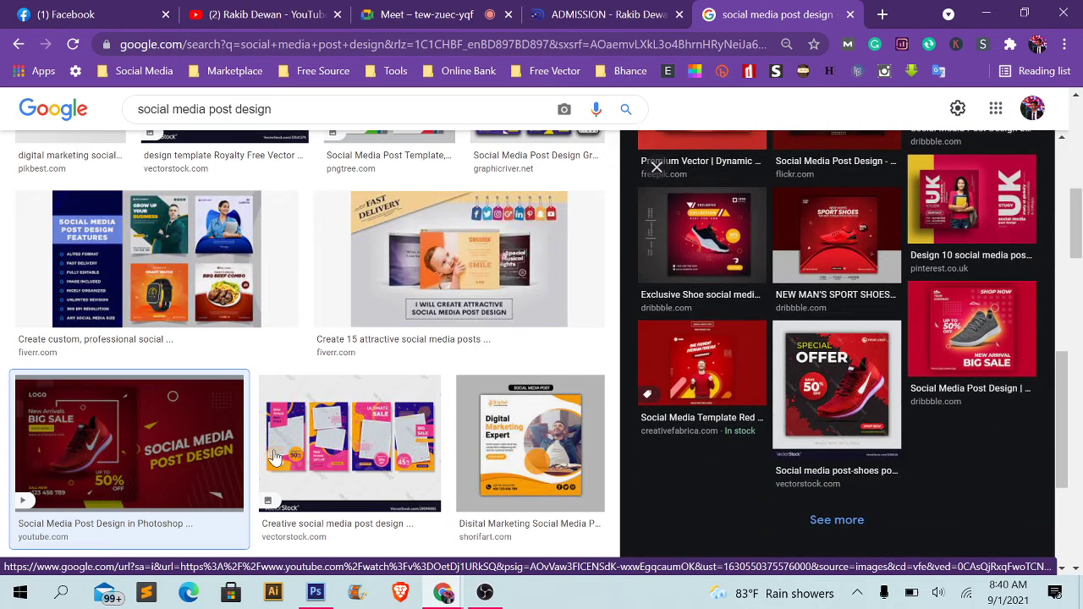
scroll(331, 455, "down", 3)
scroll(331, 454, "down", 2)
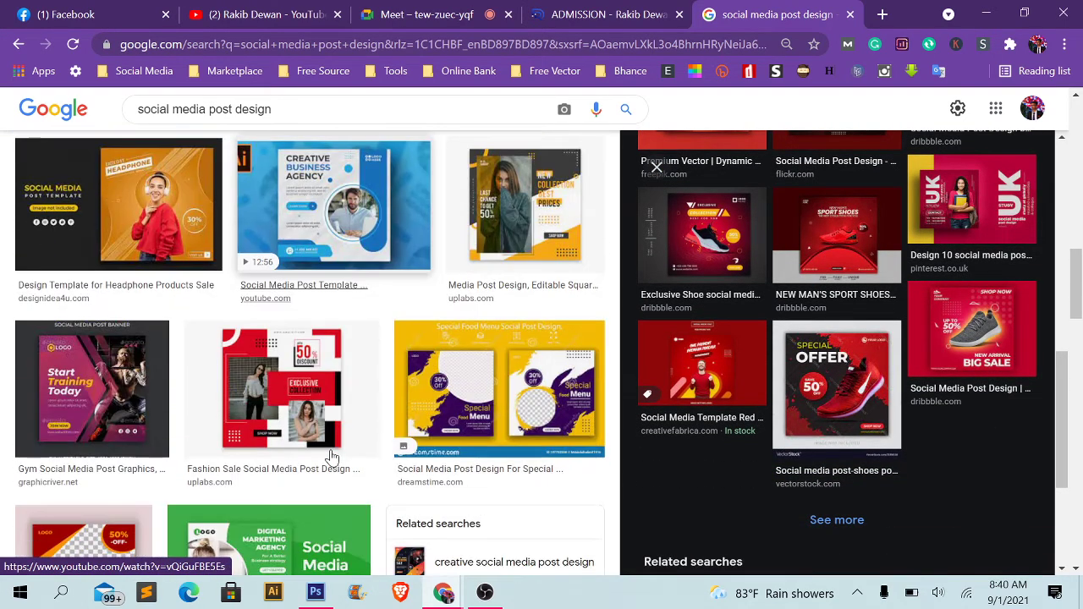
scroll(331, 457, "down", 2)
scroll(331, 456, "down", 1)
scroll(331, 457, "down", 2)
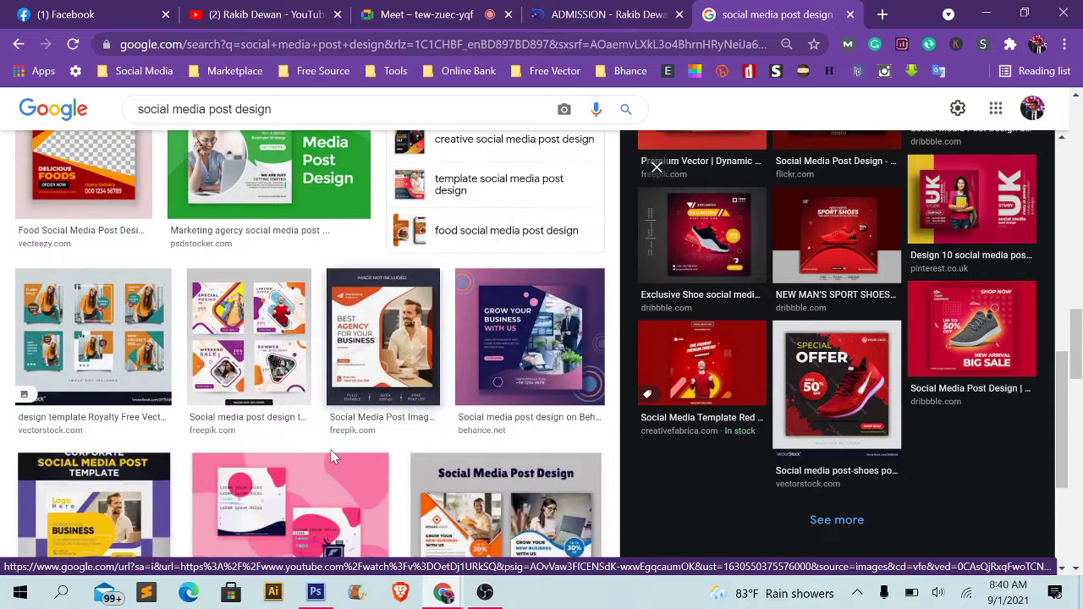
scroll(331, 455, "down", 2)
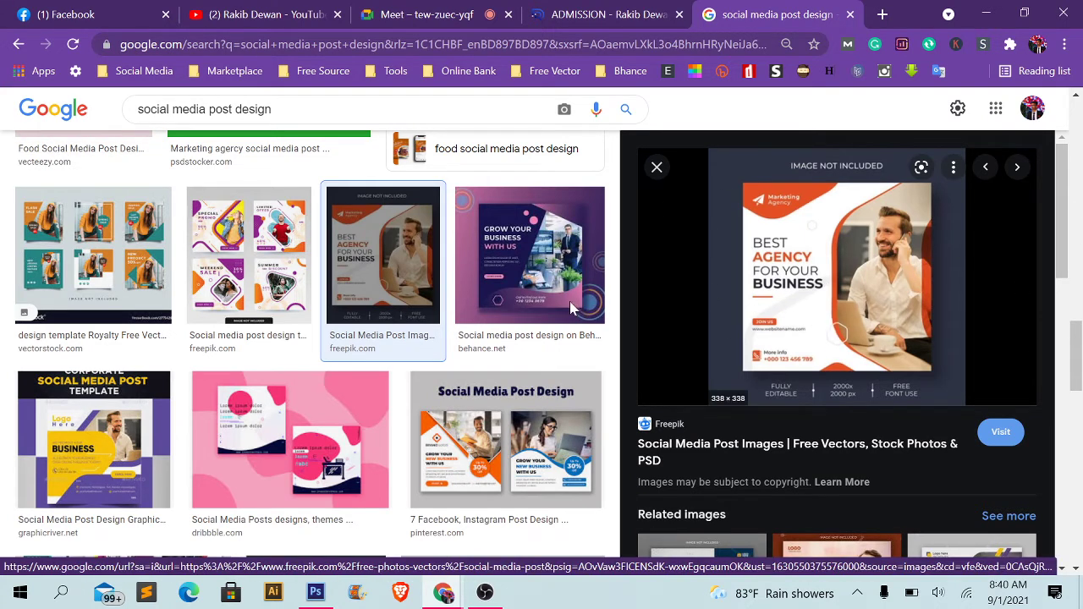
scroll(529, 384, "down", 4)
scroll(507, 403, "down", 3)
scroll(505, 375, "up", 3)
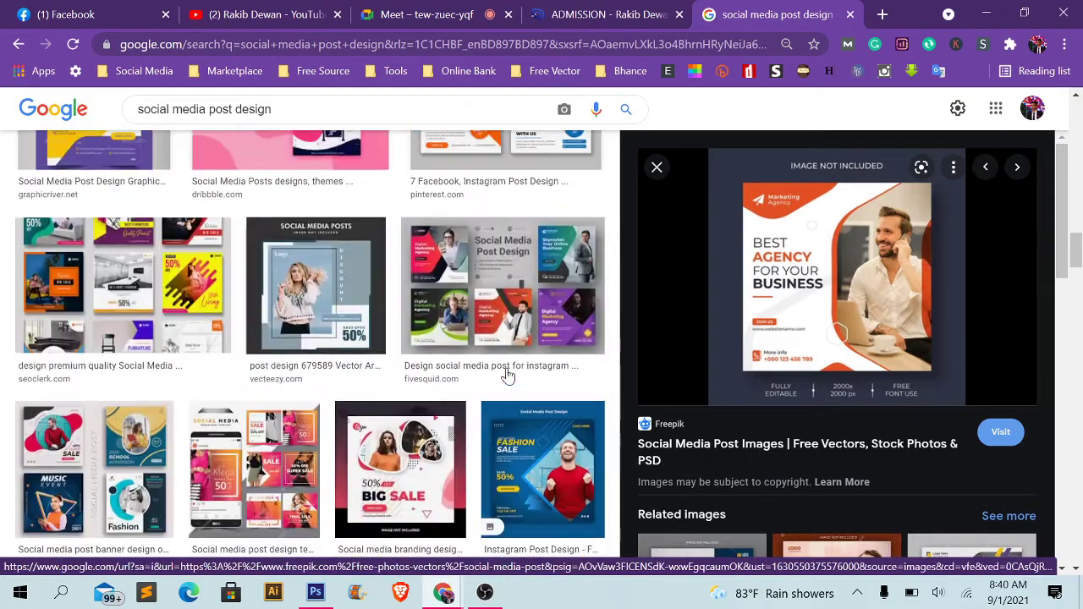
- Preview the Fivesquid multi-post social media design
left_click(505, 375)
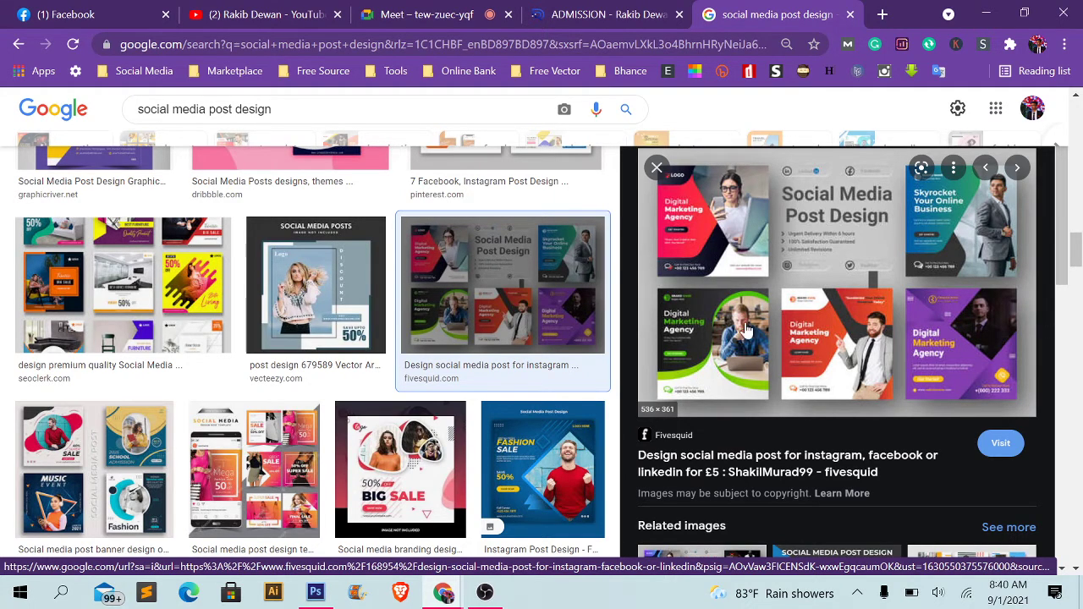
scroll(302, 345, "up", 3)
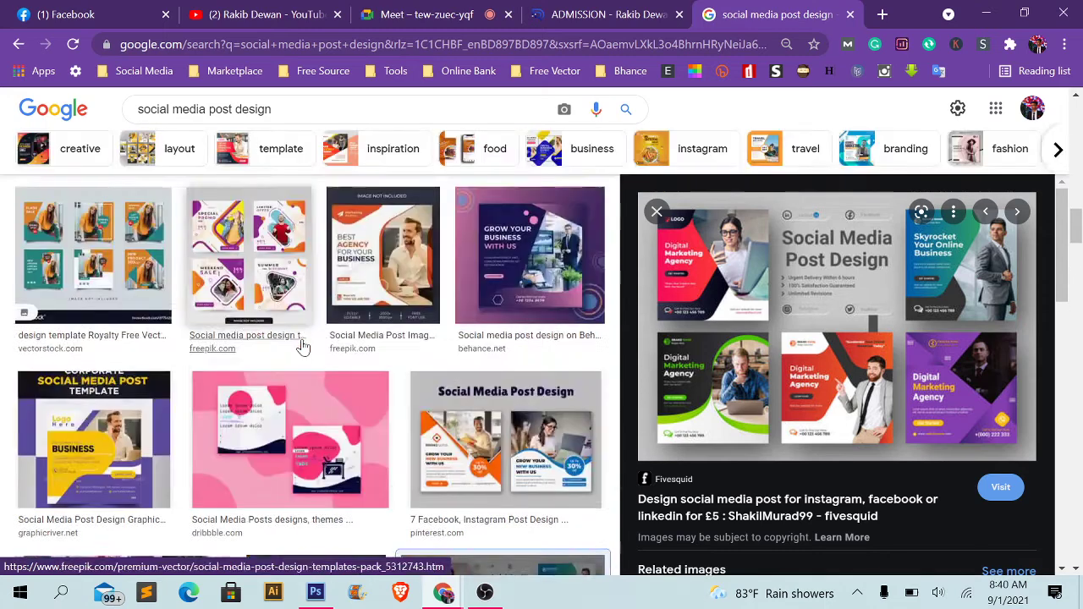
scroll(382, 394, "down", 10)
scroll(376, 387, "up", 2)
scroll(376, 387, "up", 3)
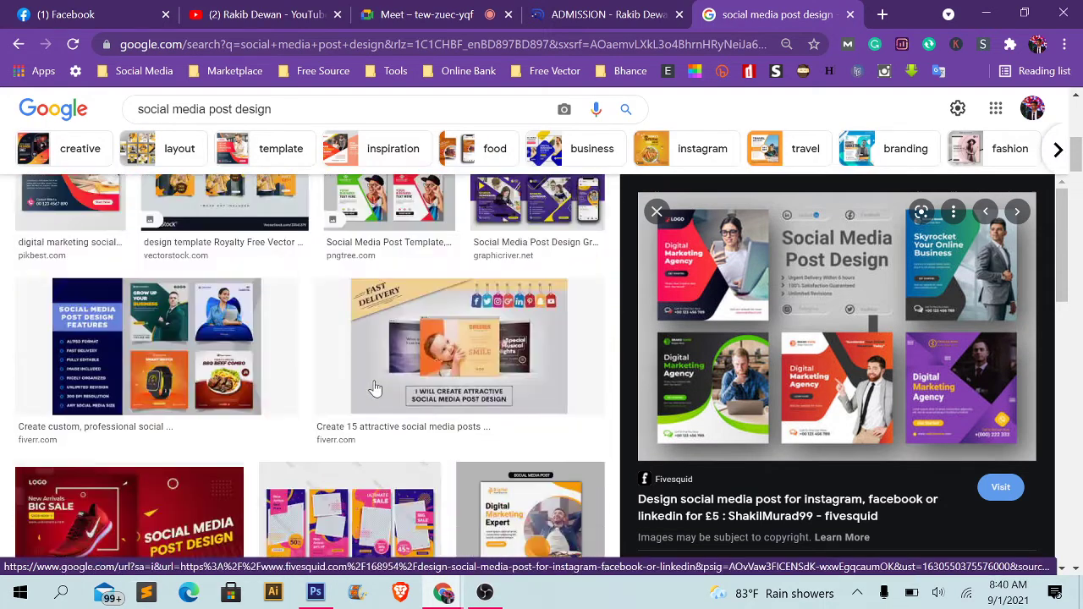
- Preview the red Big Sale shoe post, then the Fiverr social media post collage
left_click(148, 512)
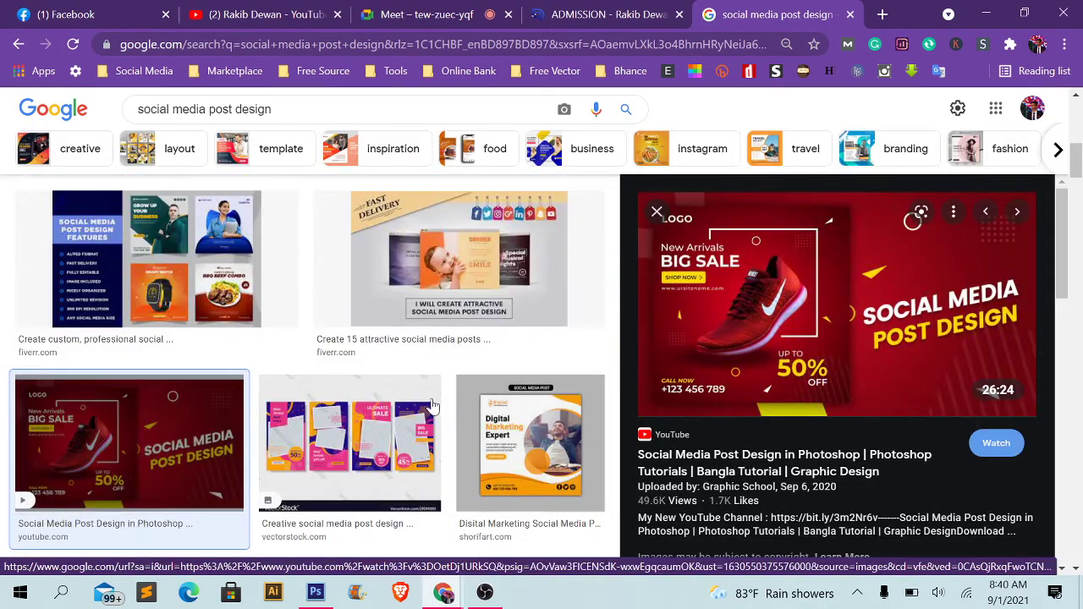
scroll(434, 408, "up", 3)
scroll(434, 408, "down", 3)
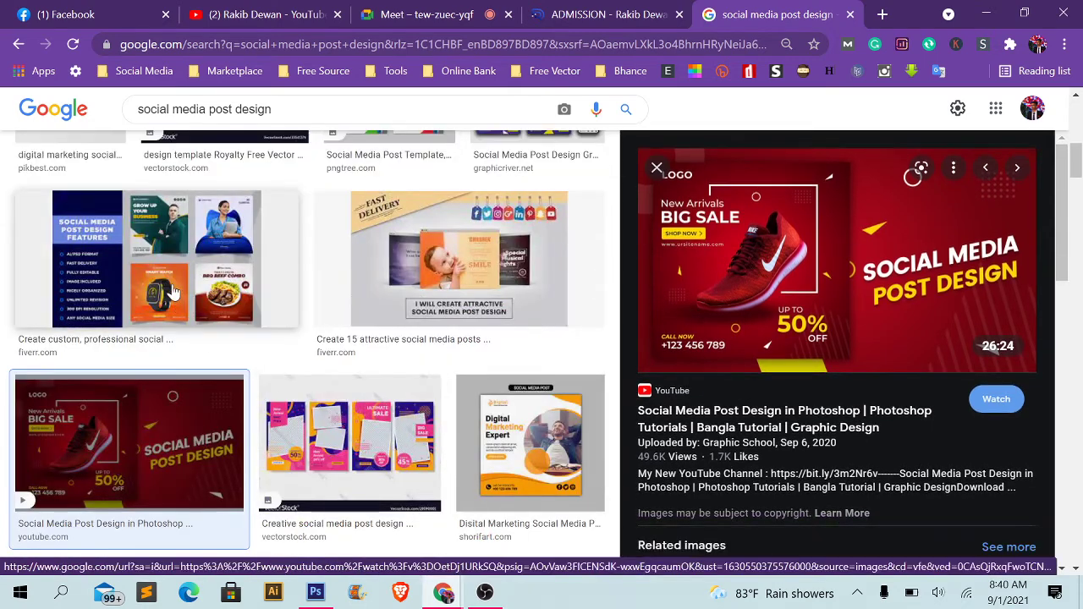
left_click(212, 263)
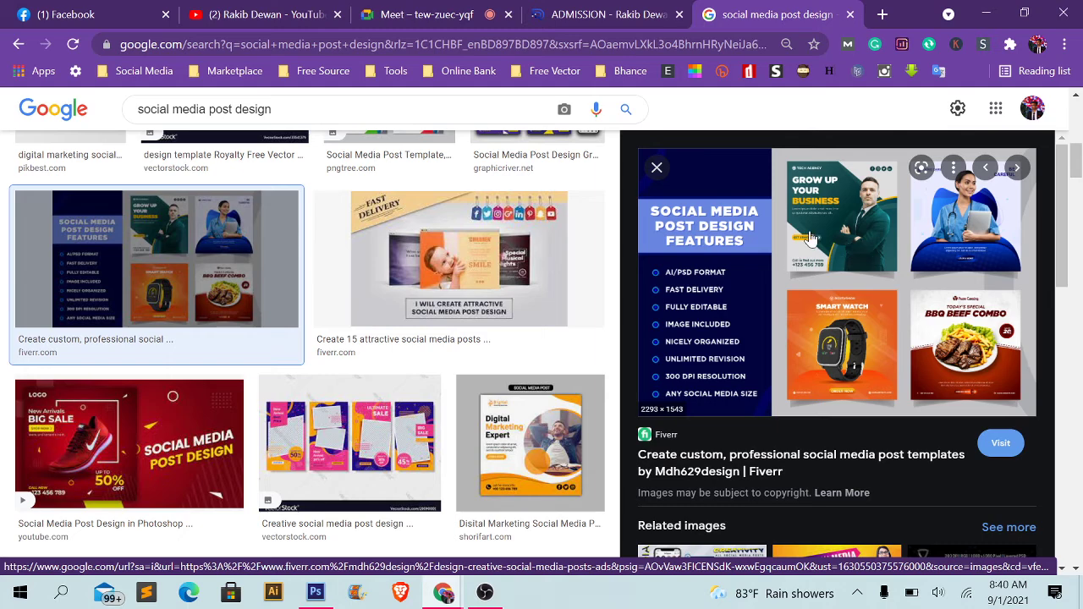
scroll(414, 288, "down", 3)
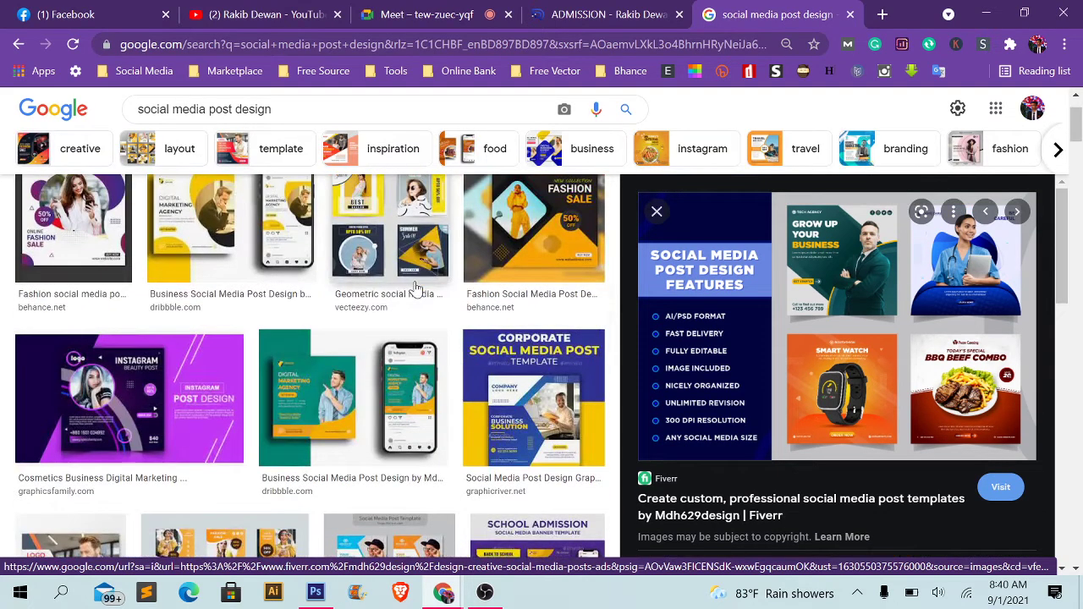
scroll(414, 287, "up", 3)
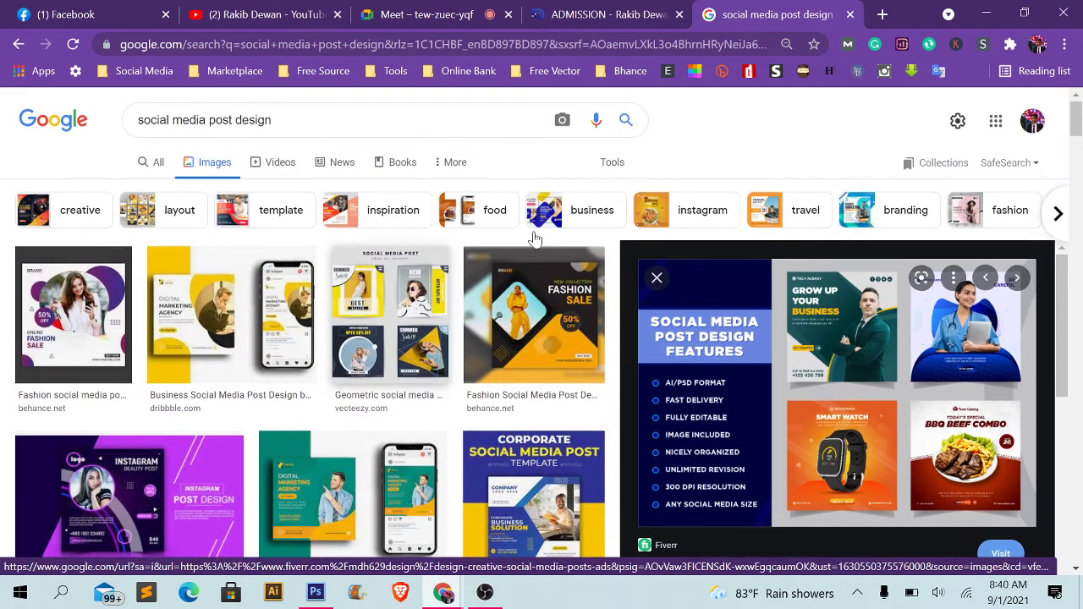
- Filter the image results to the 'instagram' category and scroll through them
left_click(692, 216)
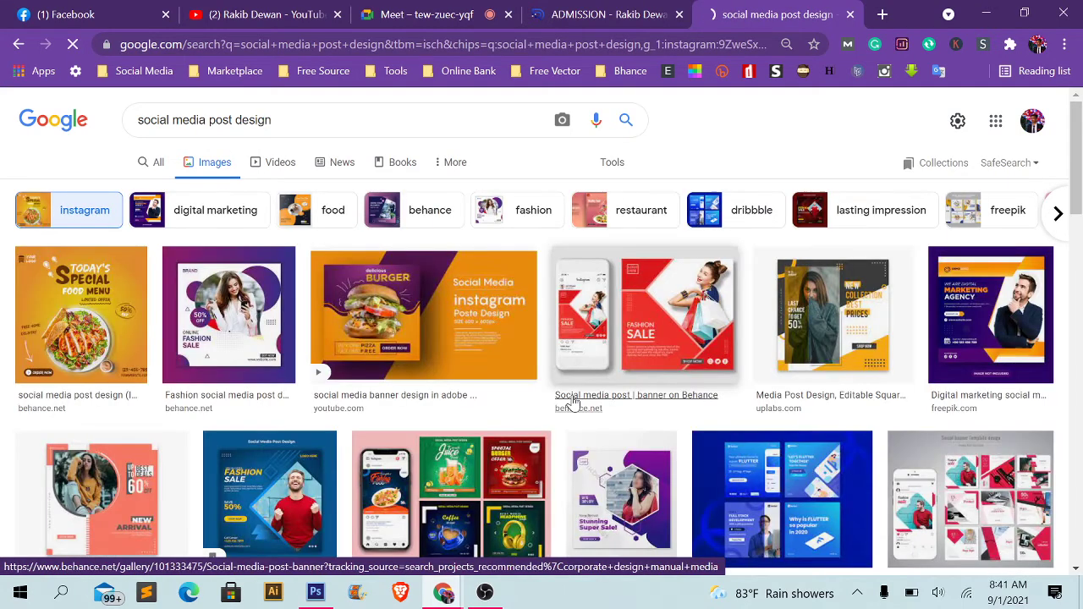
scroll(573, 403, "down", 2)
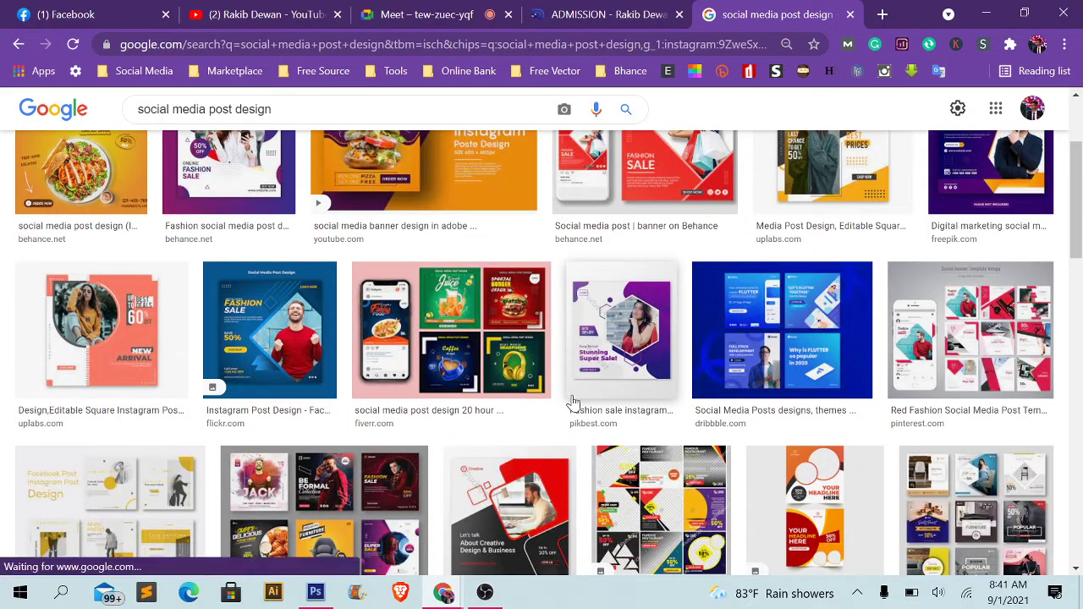
scroll(572, 401, "down", 2)
scroll(572, 401, "down", 2)
scroll(572, 401, "down", 2)
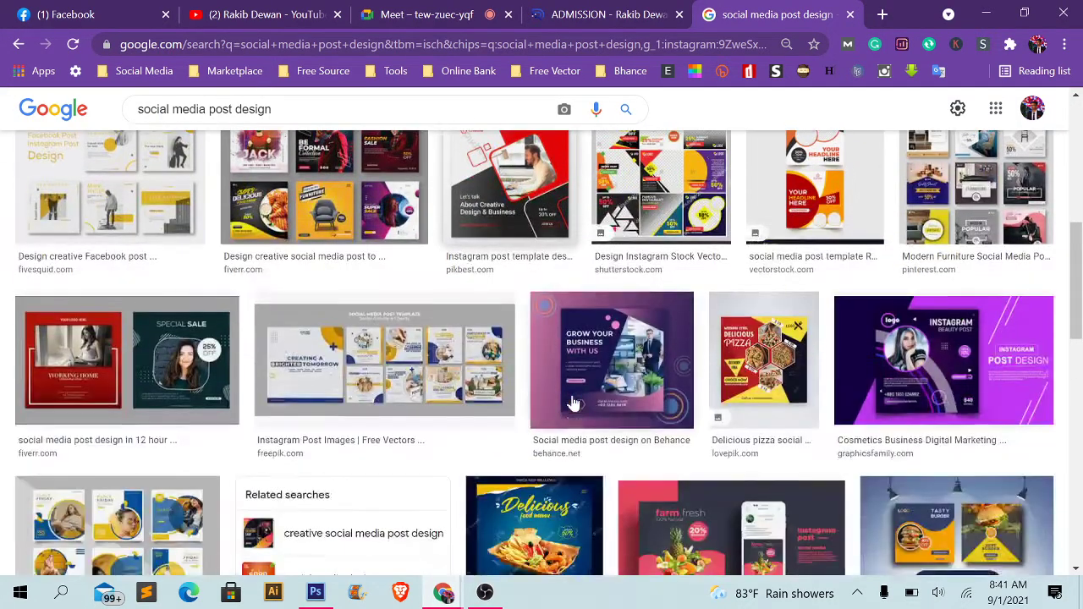
scroll(571, 402, "down", 2)
scroll(572, 403, "down", 3)
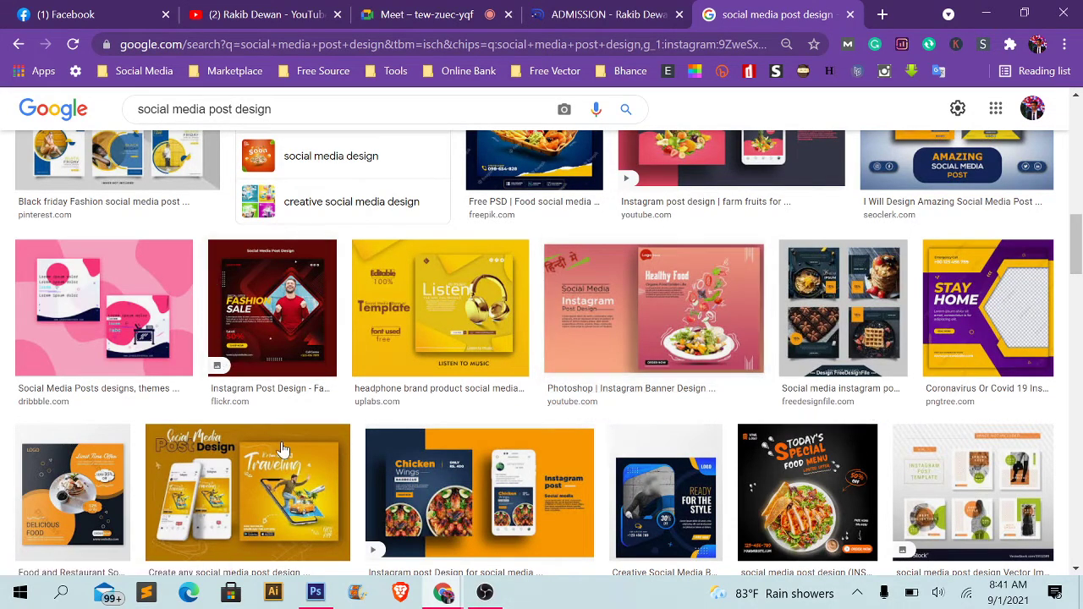
- Keep browsing the instagram post designs, then minimize Chrome
scroll(382, 438, "down", 2)
scroll(253, 356, "down", 1)
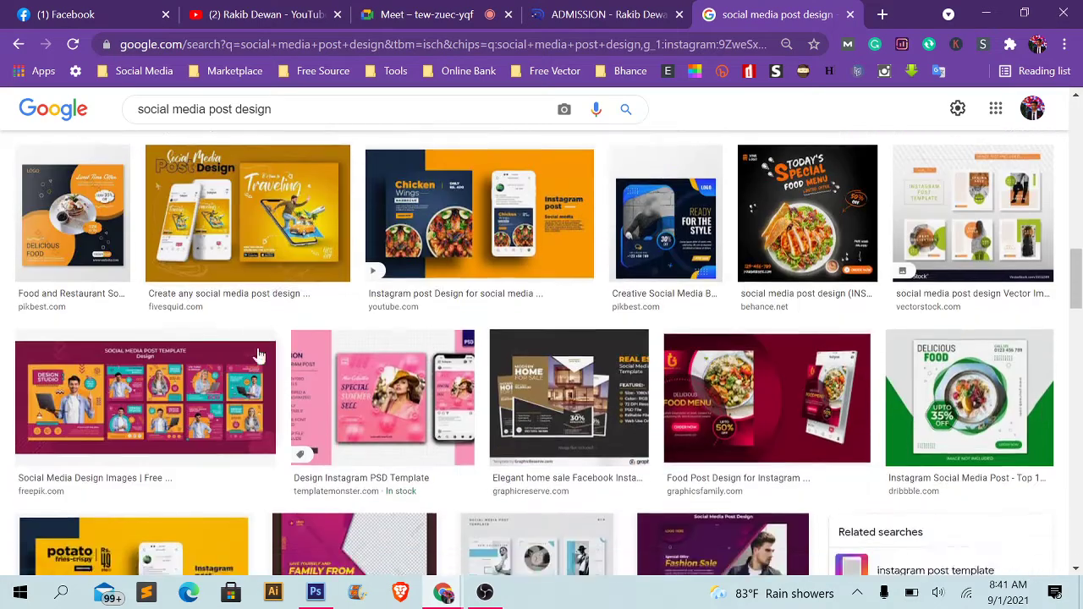
scroll(246, 319, "down", 1)
scroll(246, 315, "down", 1)
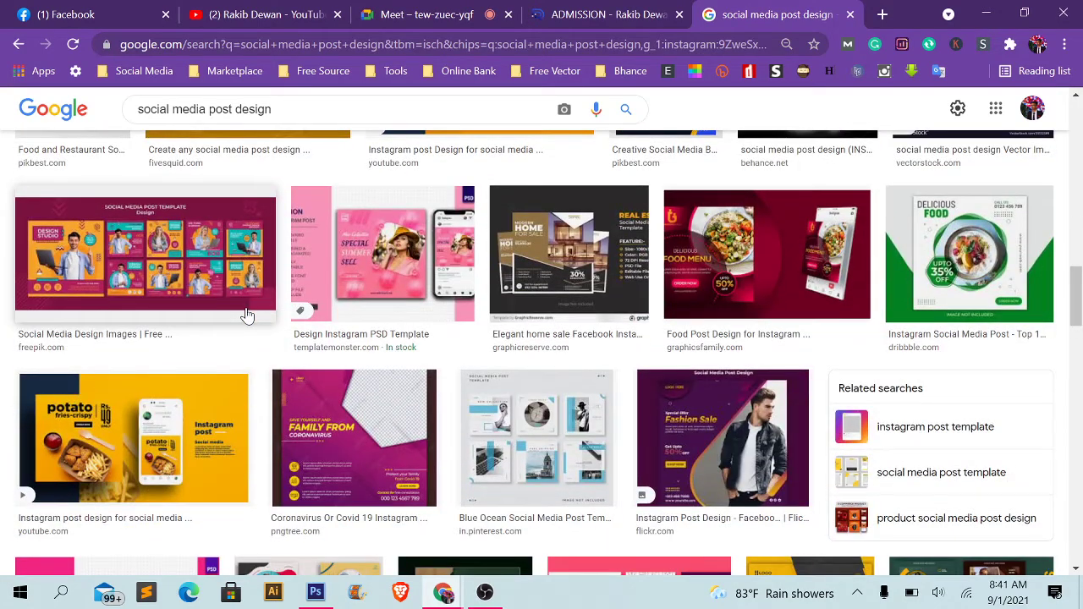
scroll(457, 351, "up", 1)
scroll(669, 388, "down", 3)
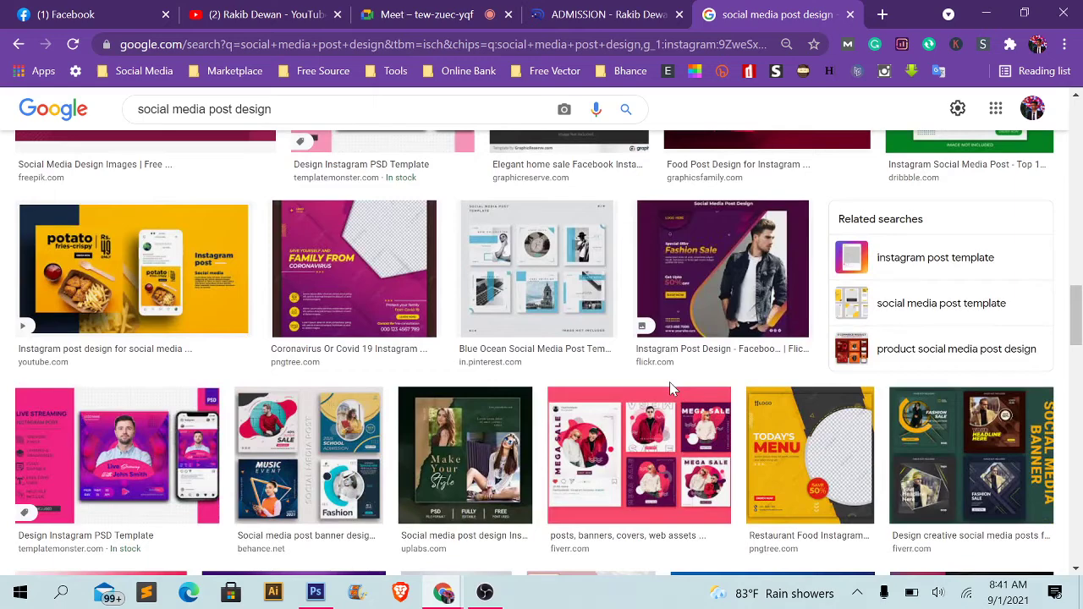
scroll(669, 385, "down", 2)
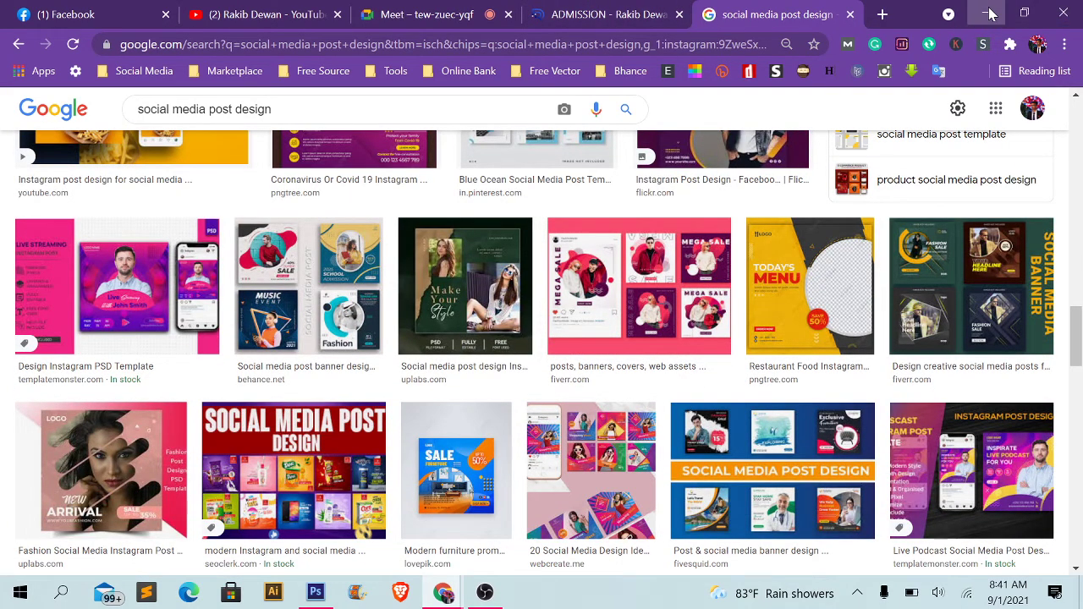
left_click(986, 14)
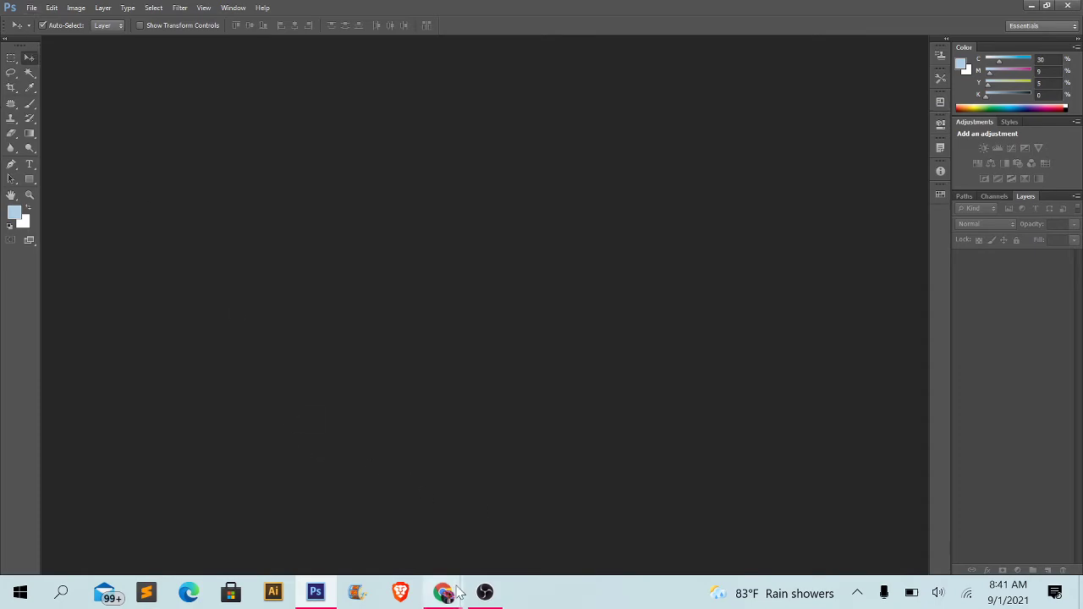
- Restore Chrome with the instagram-filtered social media post results over Photoshop
mouse_move(442, 593)
left_click(370, 542)
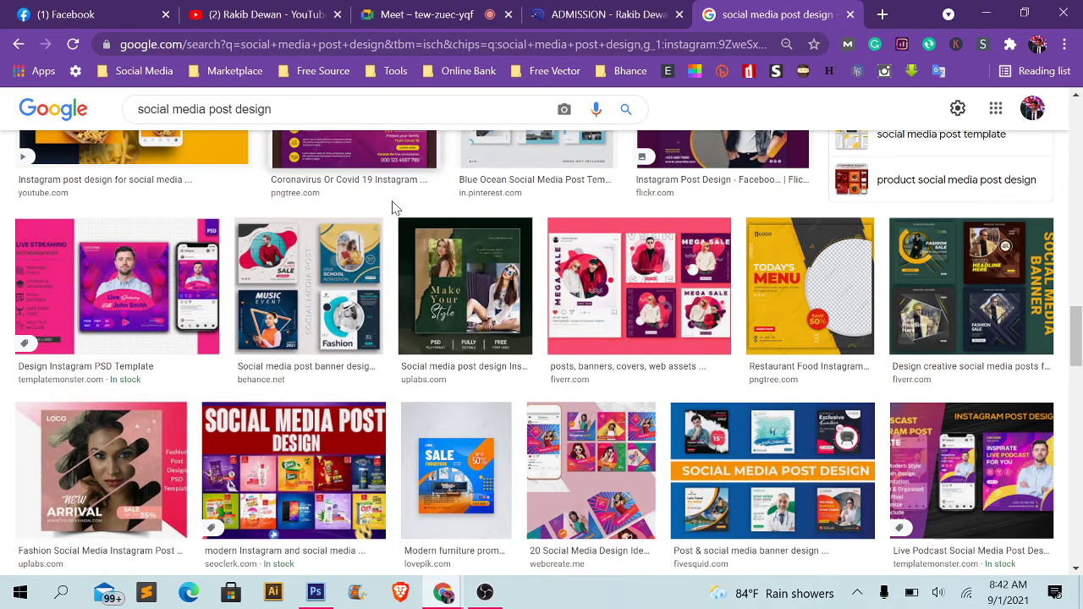
- Search Google for 'pinterest post size' in a new tab
left_click(881, 12)
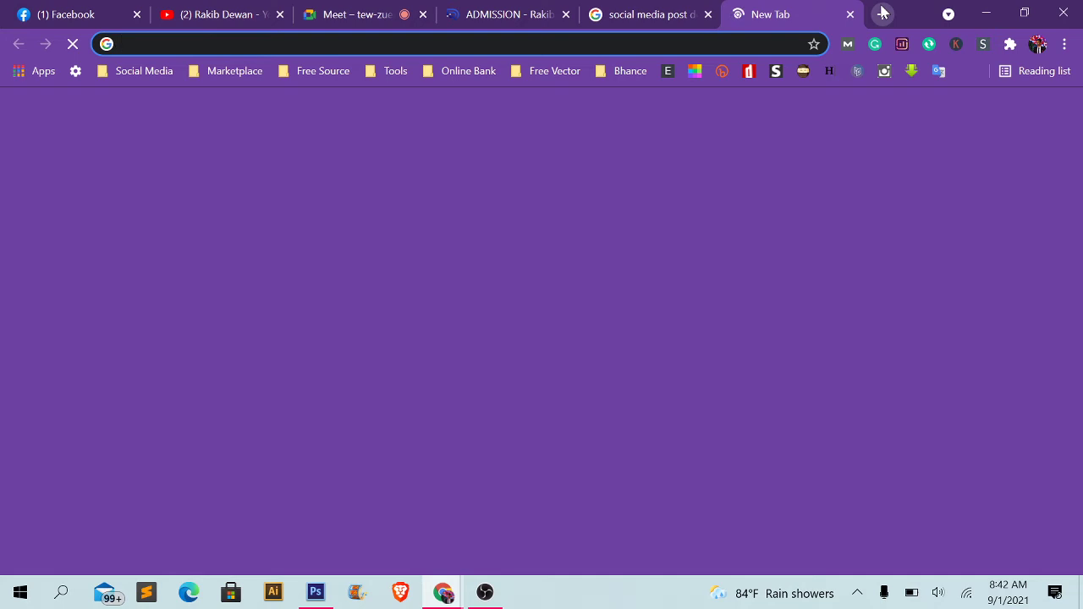
type("pinte")
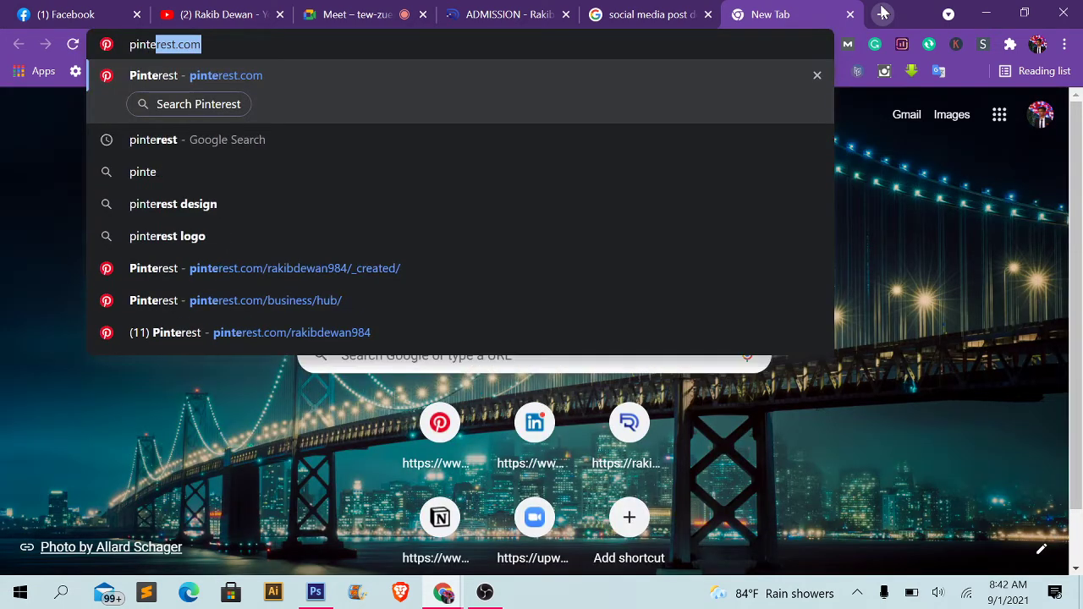
type("rest")
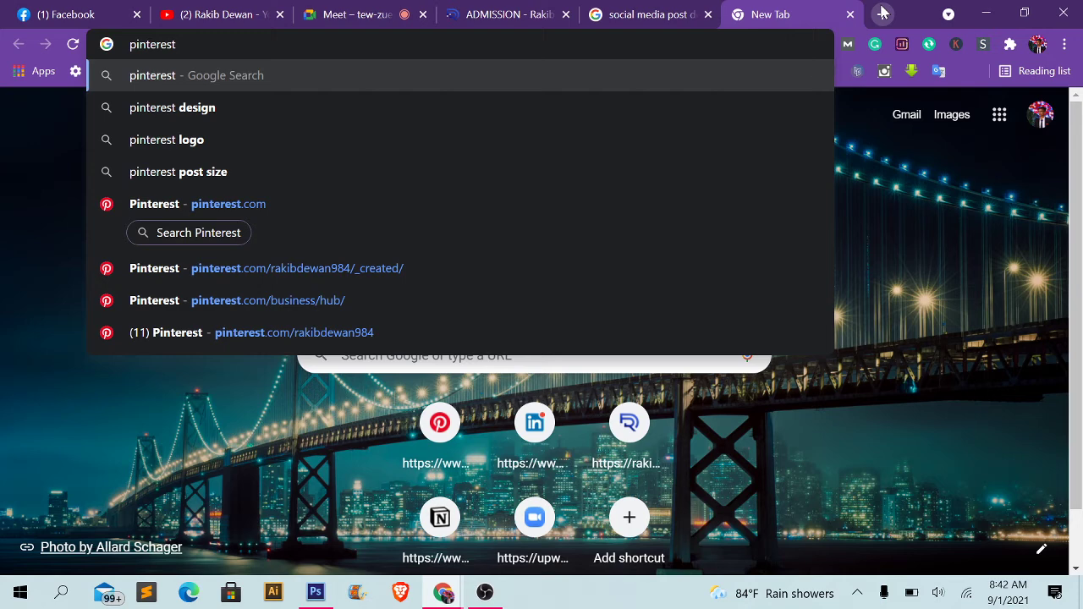
left_click(292, 183)
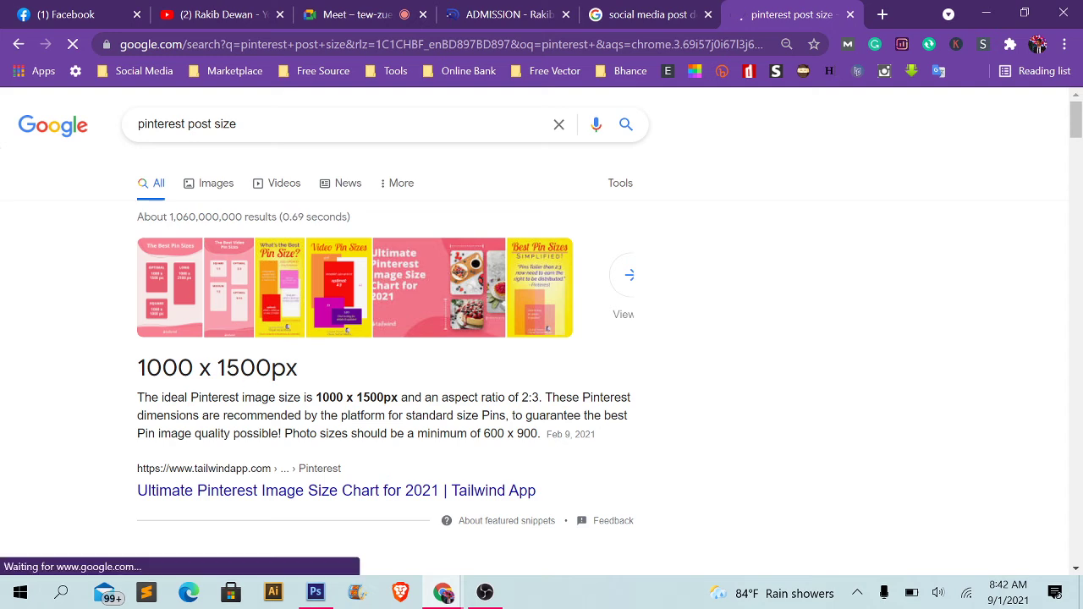
- Highlight the 1000 x 1500px size recommendation, then select the search query
left_click_drag(225, 367, 627, 415)
left_click(341, 385)
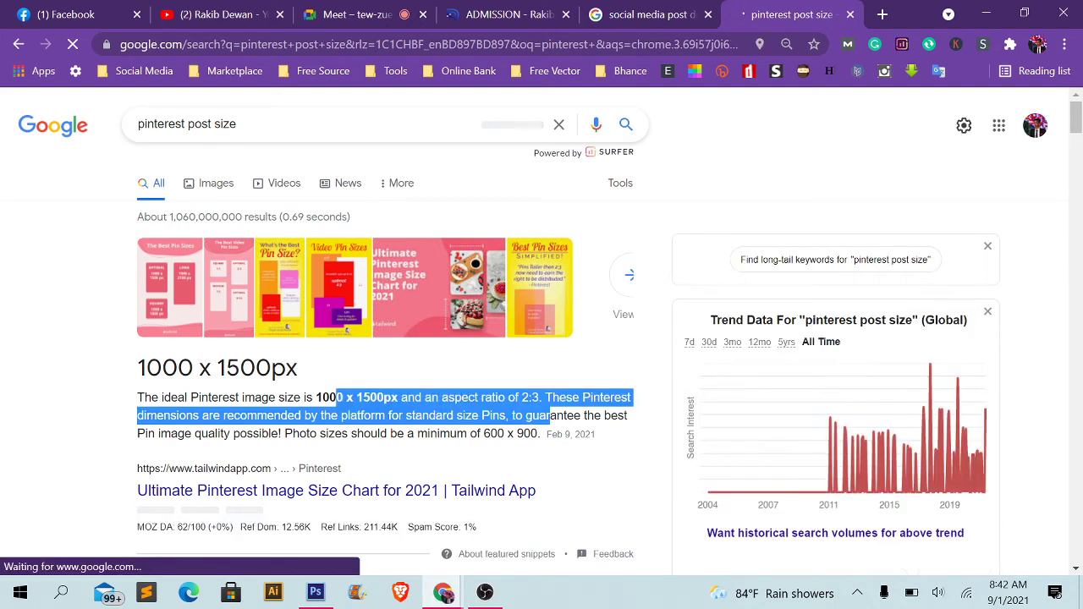
left_click(627, 415)
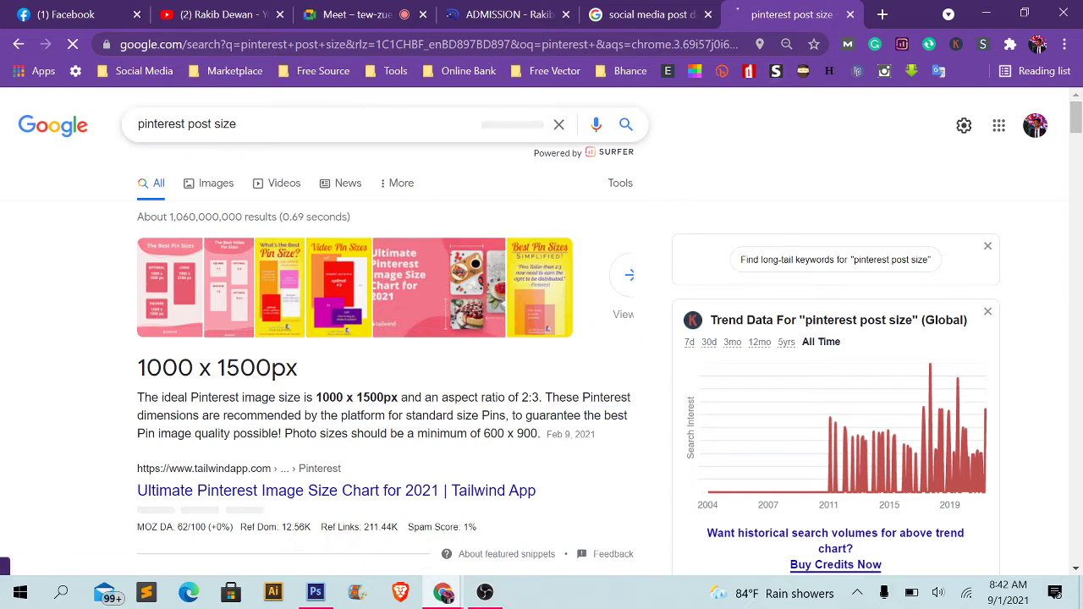
left_click(282, 114)
key("ctrl+a")
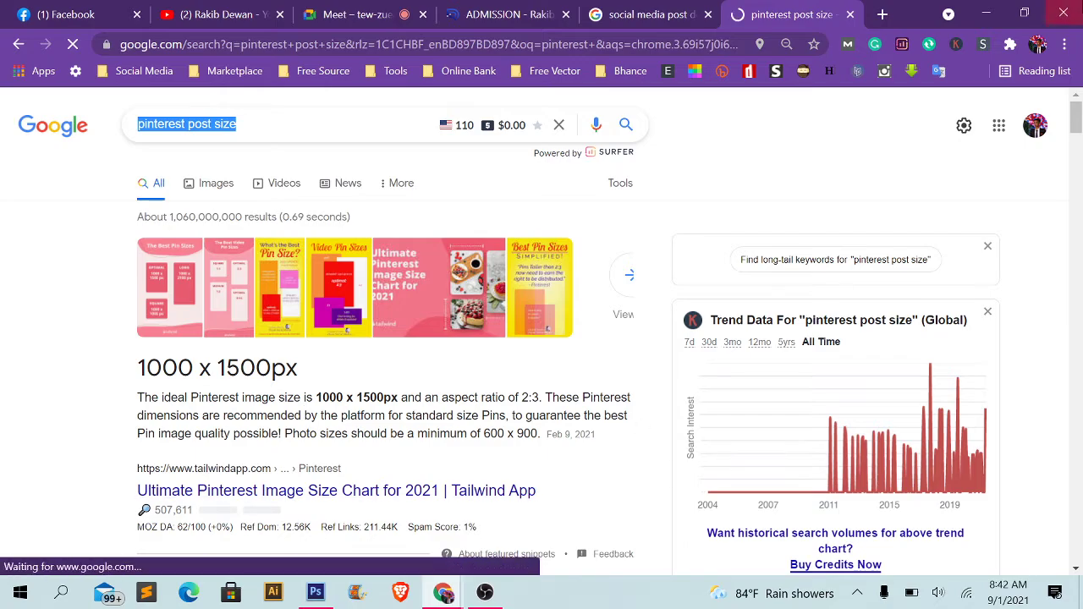
- Return to Photoshop and start a new document named 'Social Media Post'
left_click(985, 12)
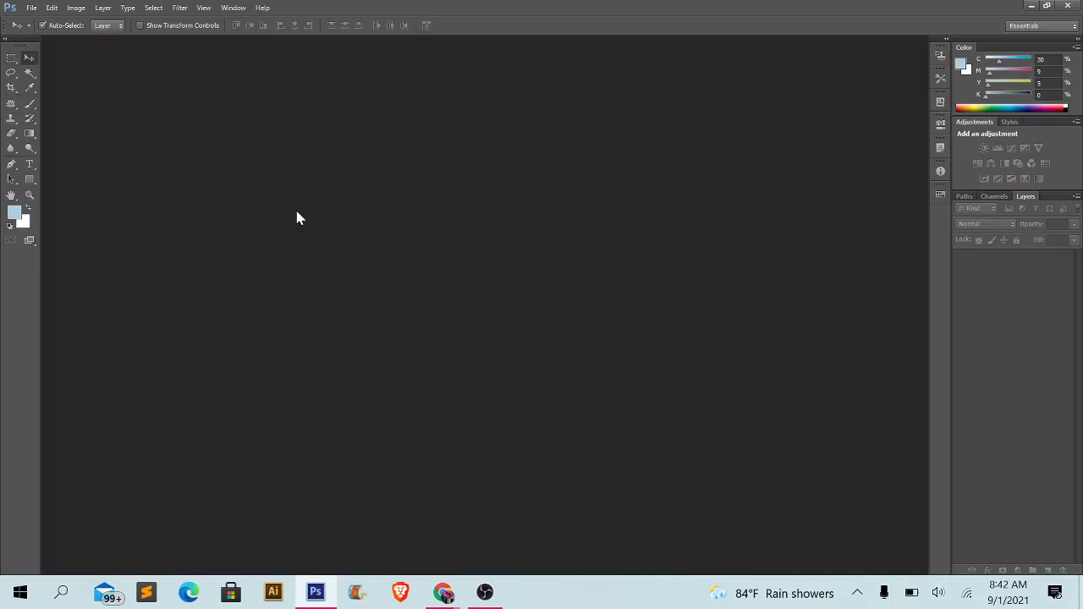
left_click(31, 7)
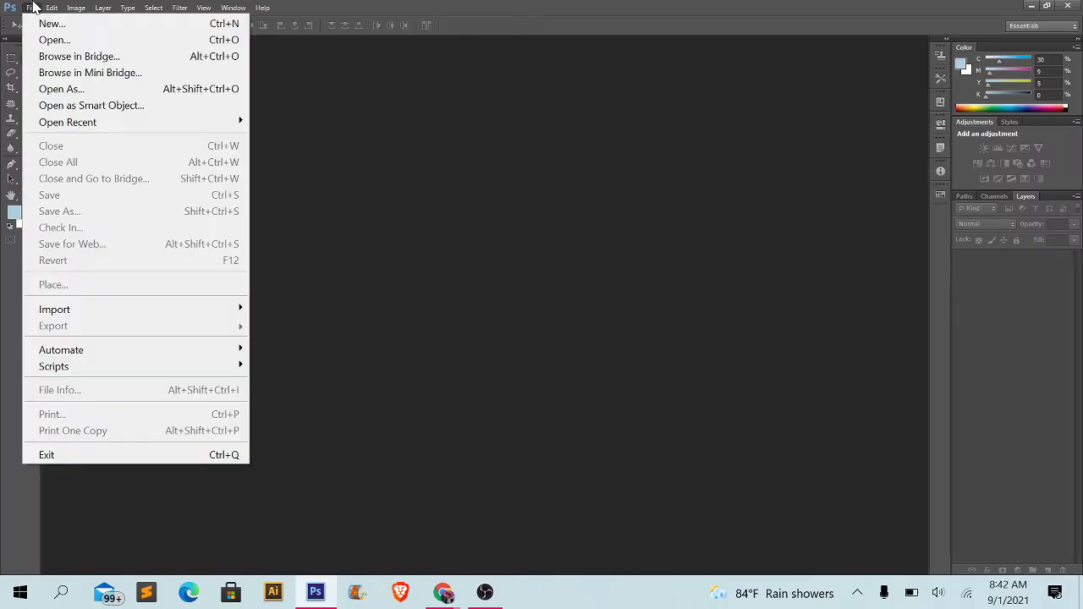
left_click(44, 24)
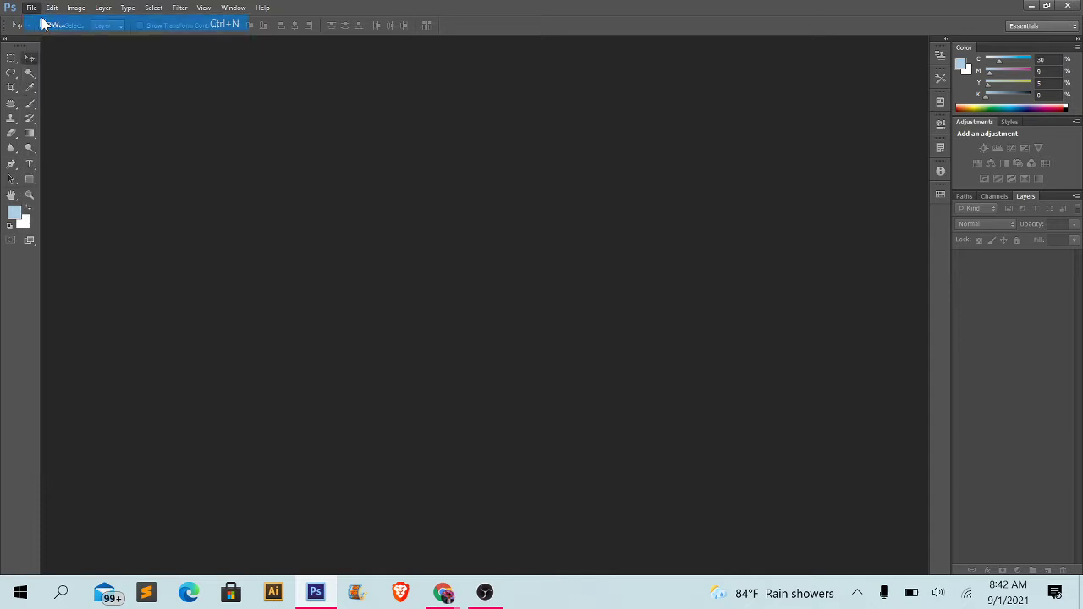
left_click_drag(502, 134, 682, 163)
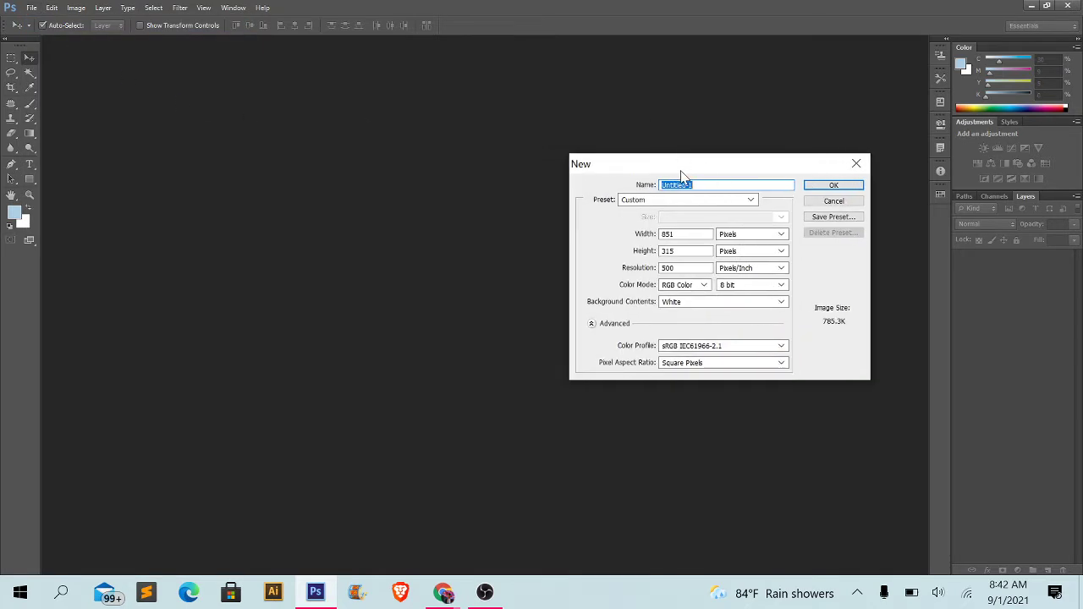
type("S")
type("ocial Media Post")
- Set the document to 1000 x 1000 px and create the blank white canvas
left_click_drag(702, 234, 660, 235)
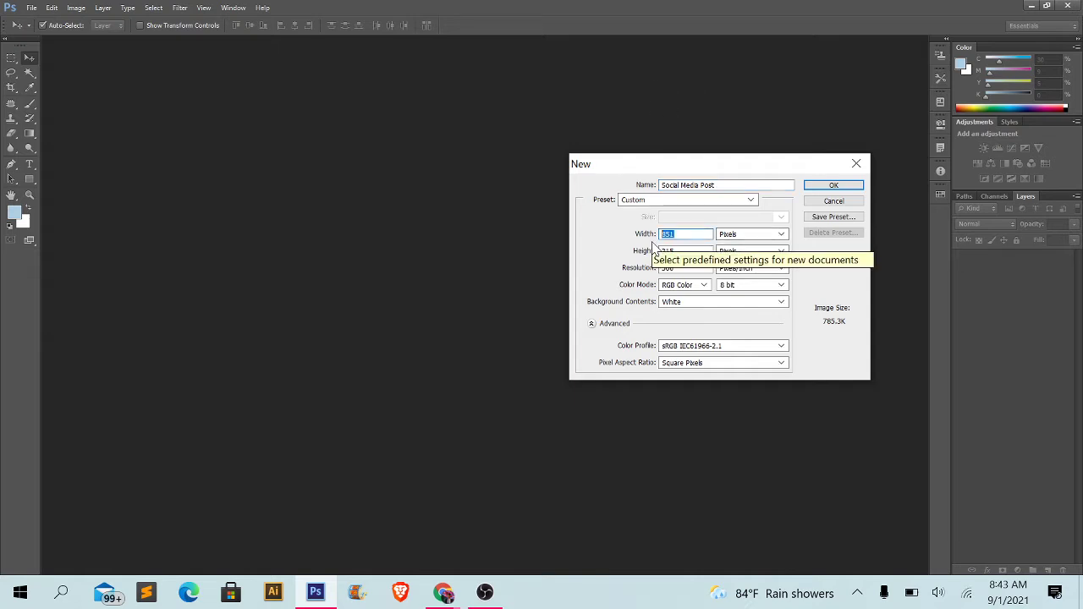
type("10")
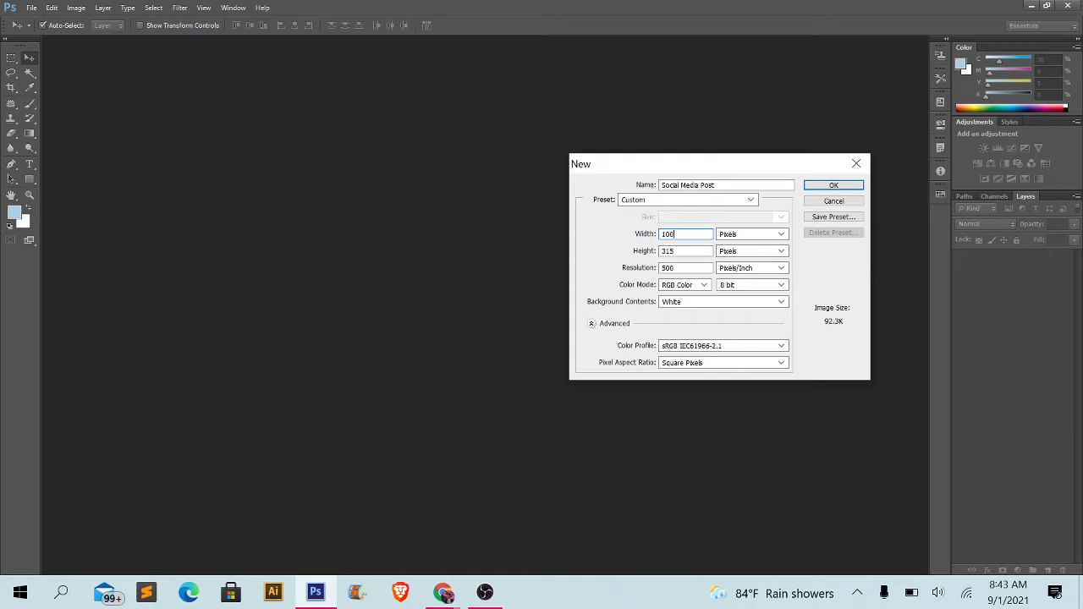
type("0")
key("Tab")
type("1")
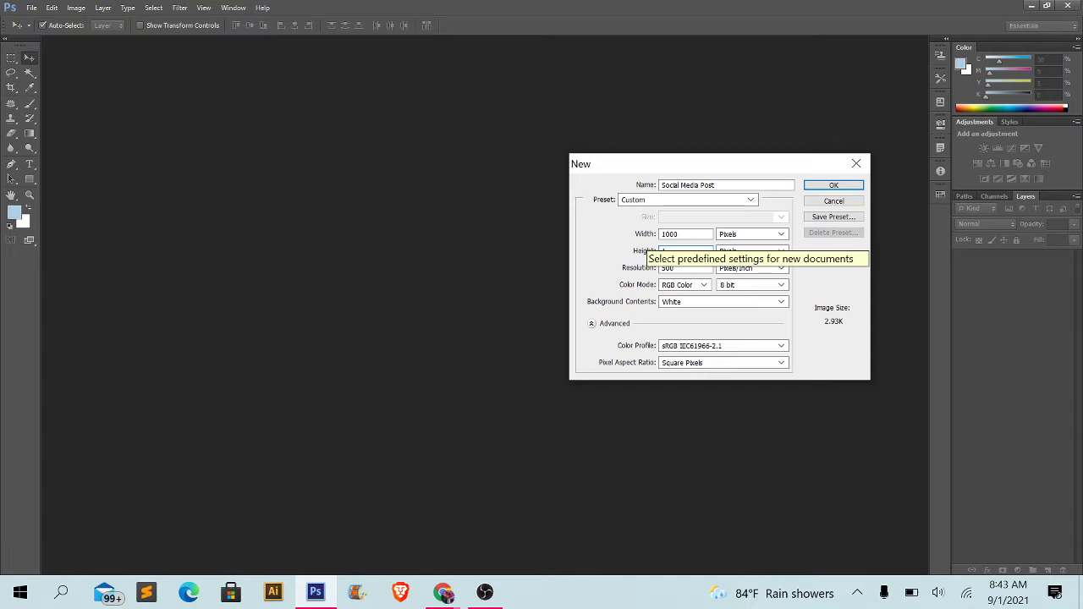
type("000")
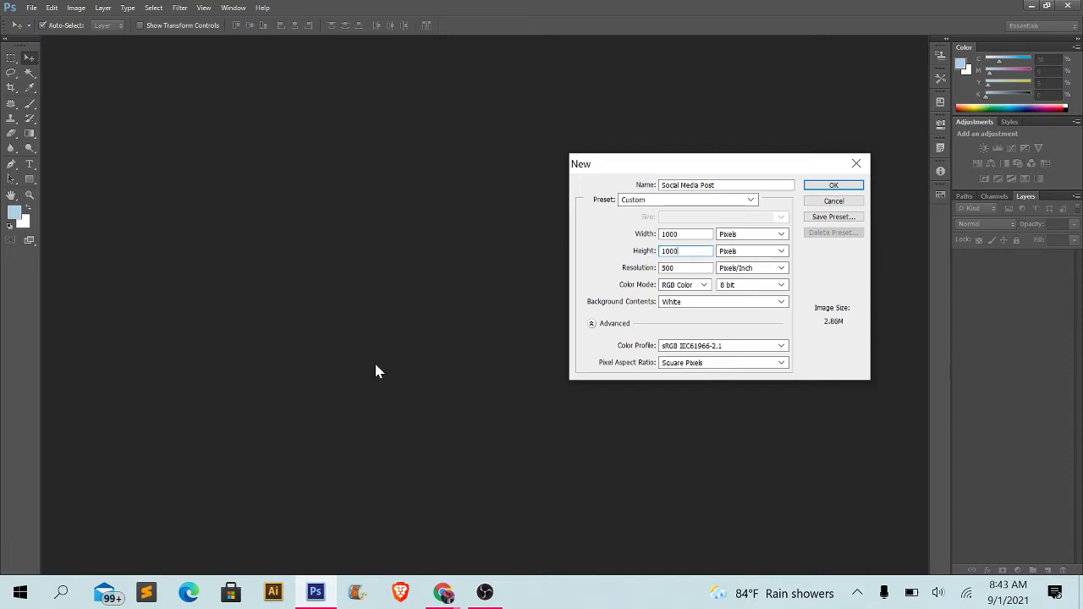
left_click(833, 185)
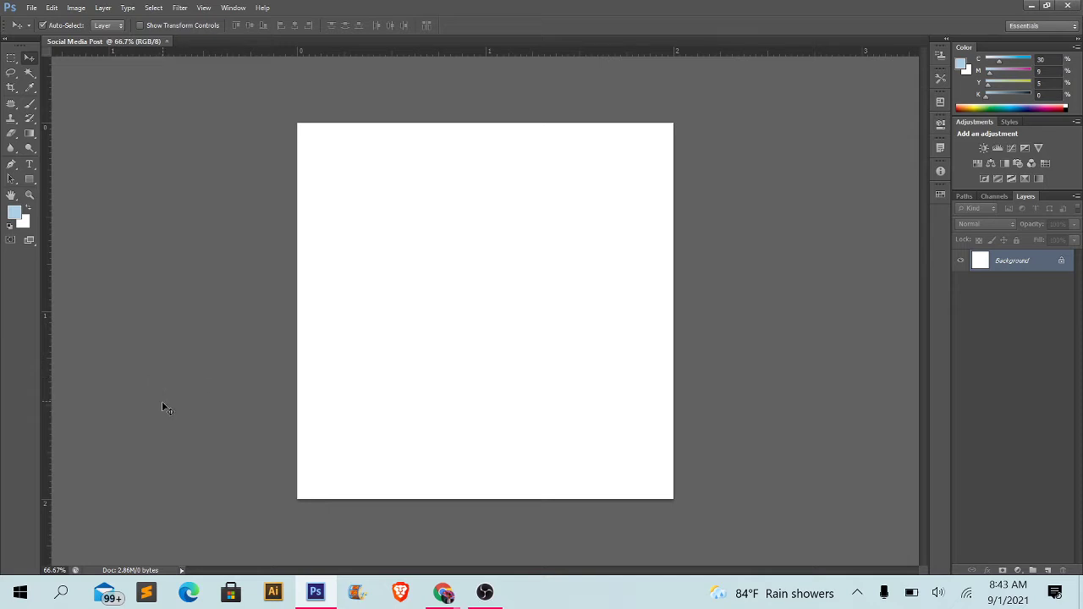
scroll(550, 356, "up", 1)
scroll(549, 304, "up", 1)
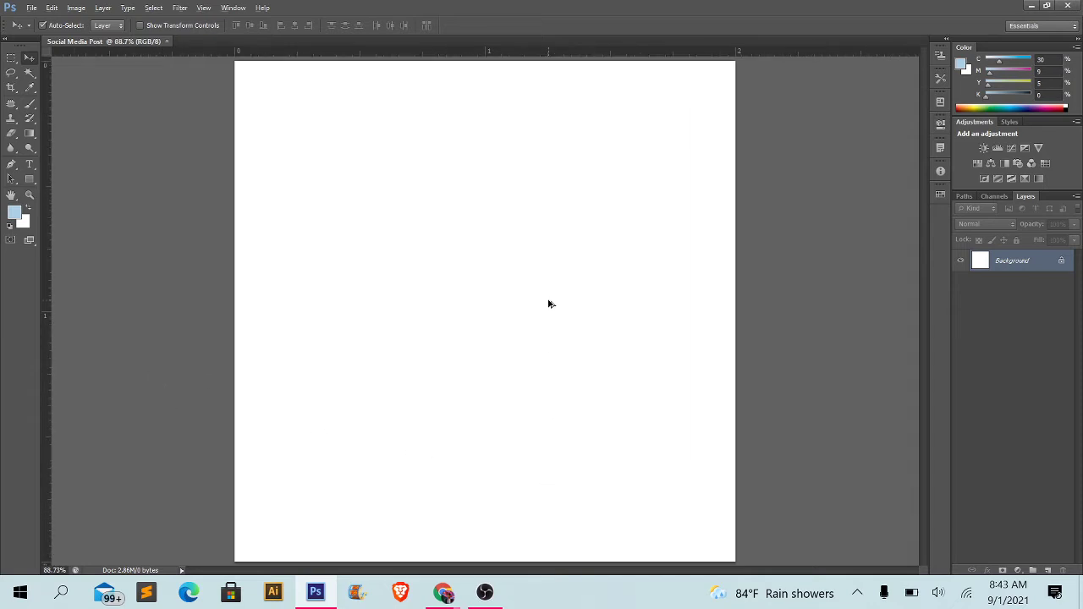
scroll(549, 304, "down", 1)
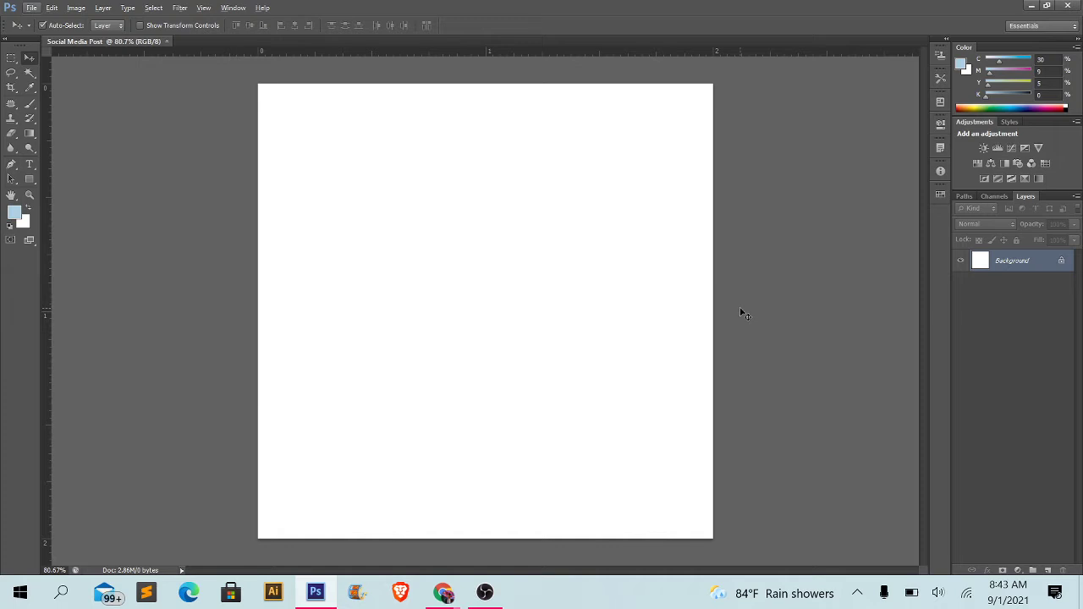
scroll(741, 313, "up", 1)
scroll(741, 313, "down", 1)
scroll(741, 313, "up", 1)
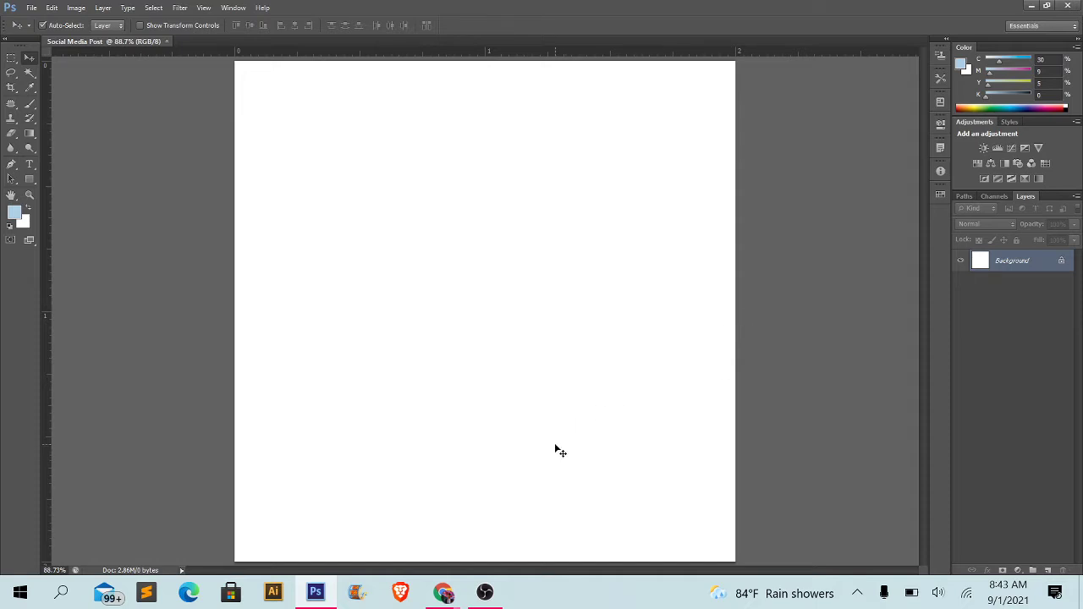
- Browse to D:\photoshop\My design\Post Design\New folder (10) and drag Post 2.psd onto Photoshop
left_click(1031, 6)
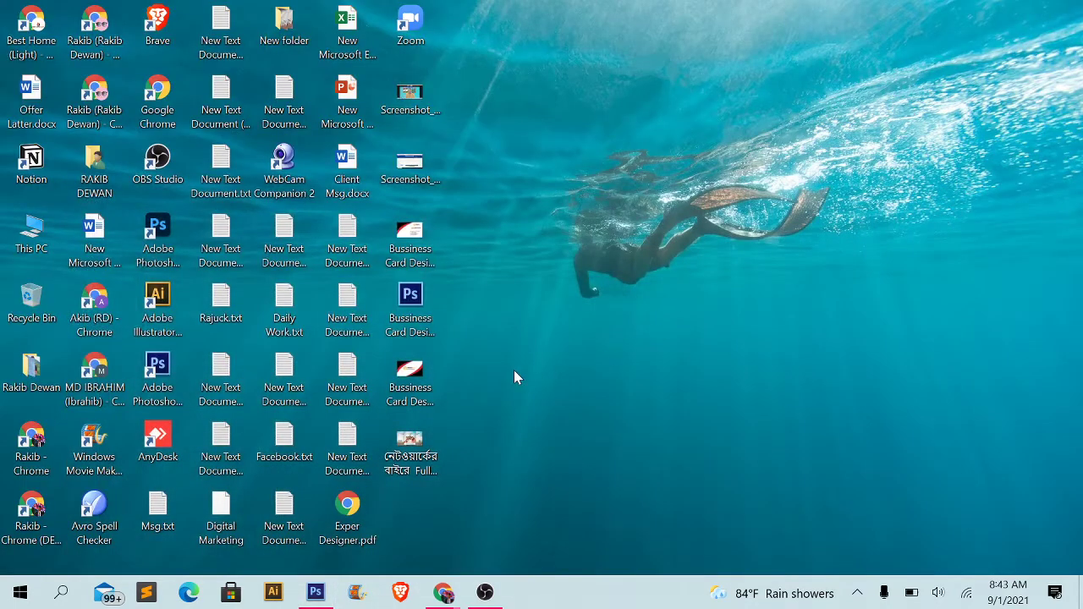
left_click(42, 231)
double_click(42, 230)
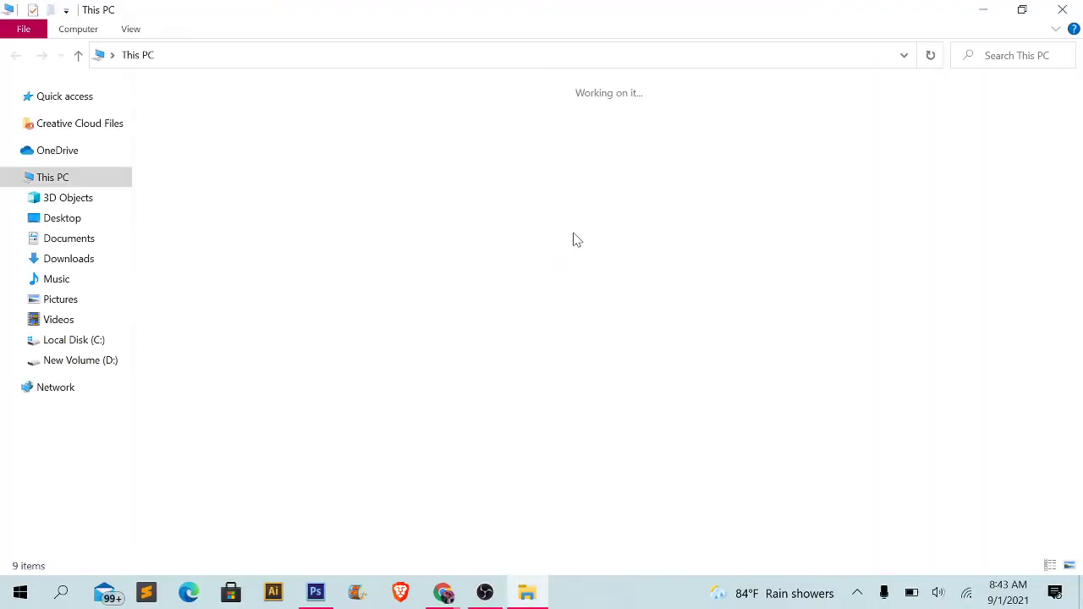
double_click(480, 258)
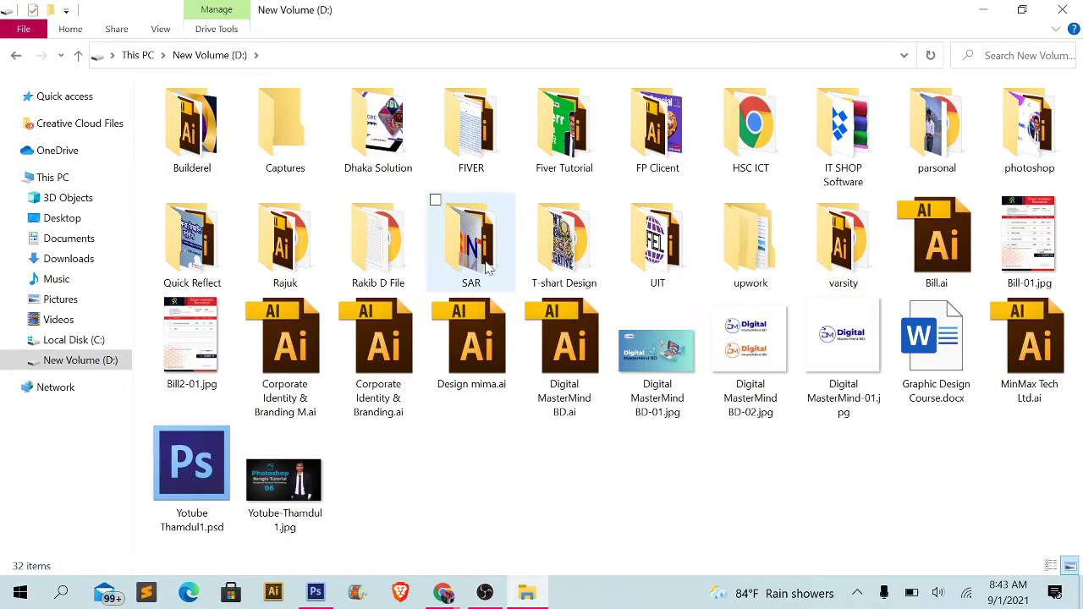
double_click(991, 163)
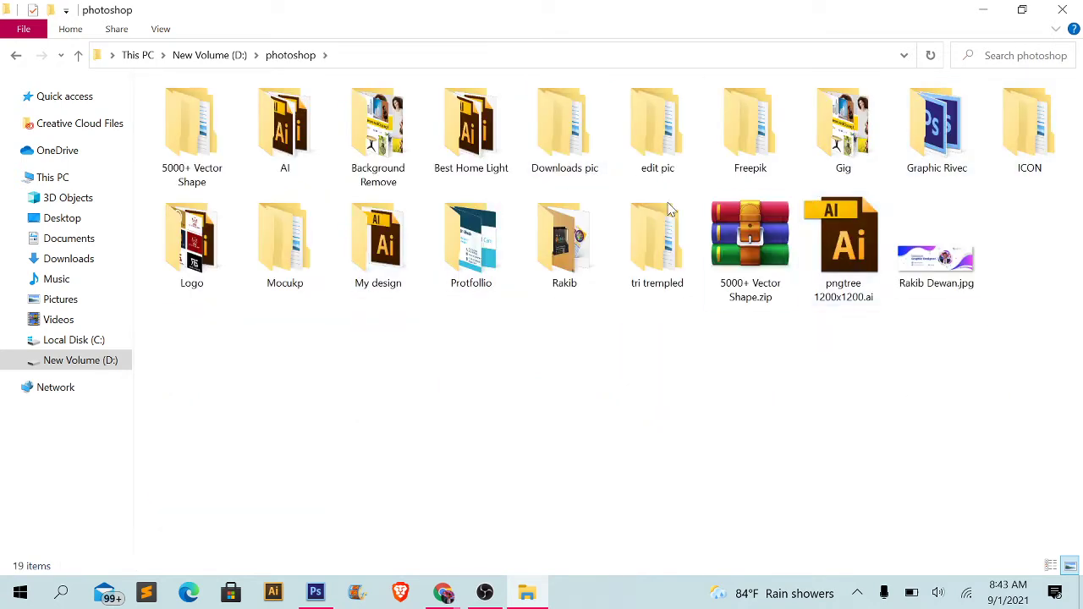
double_click(379, 241)
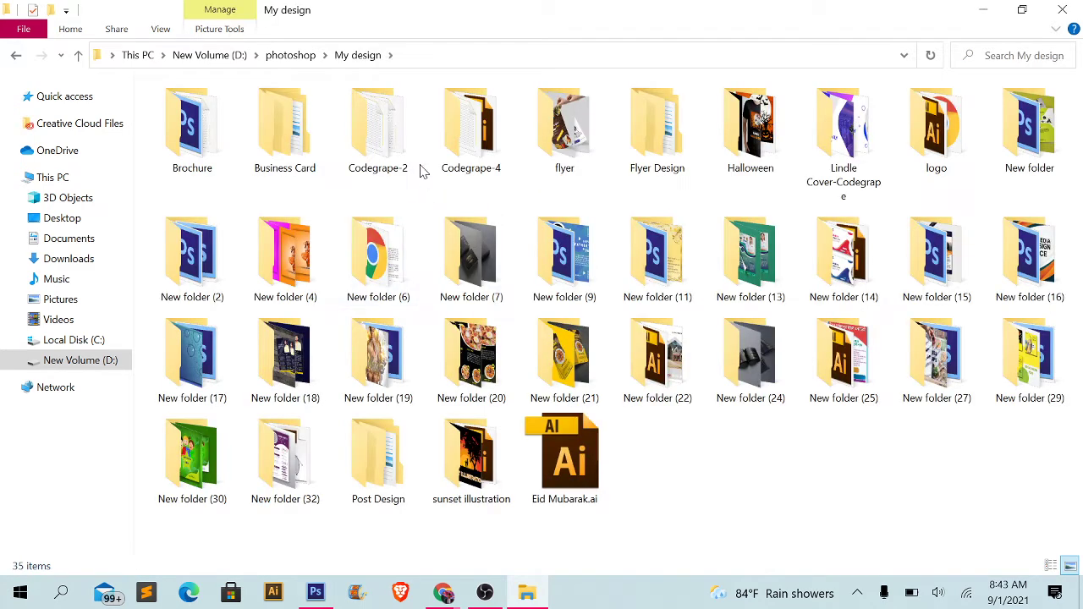
double_click(404, 476)
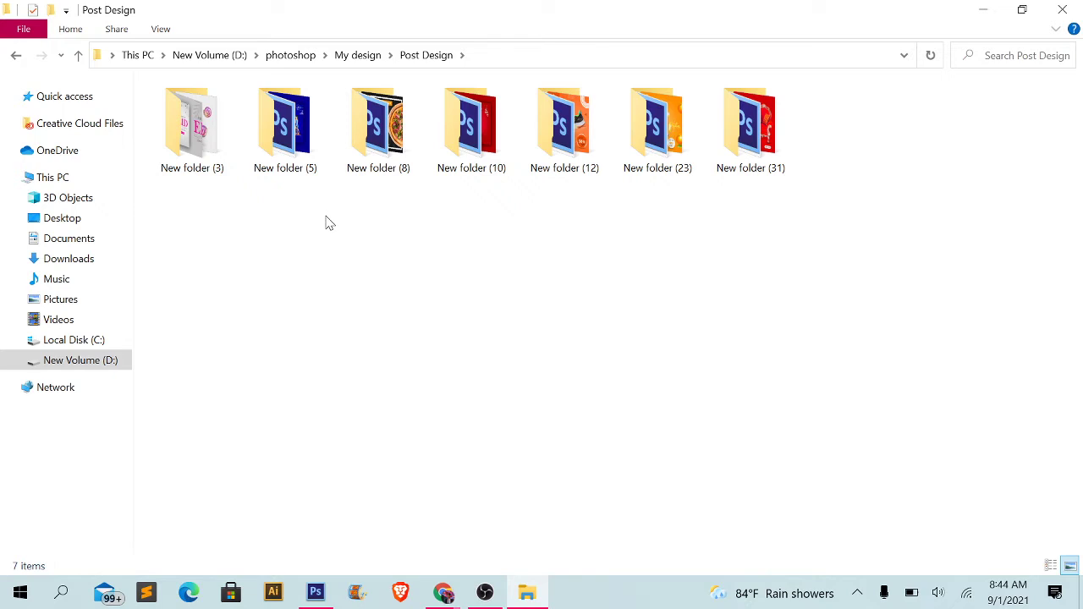
double_click(441, 163)
mouse_move(64, 97)
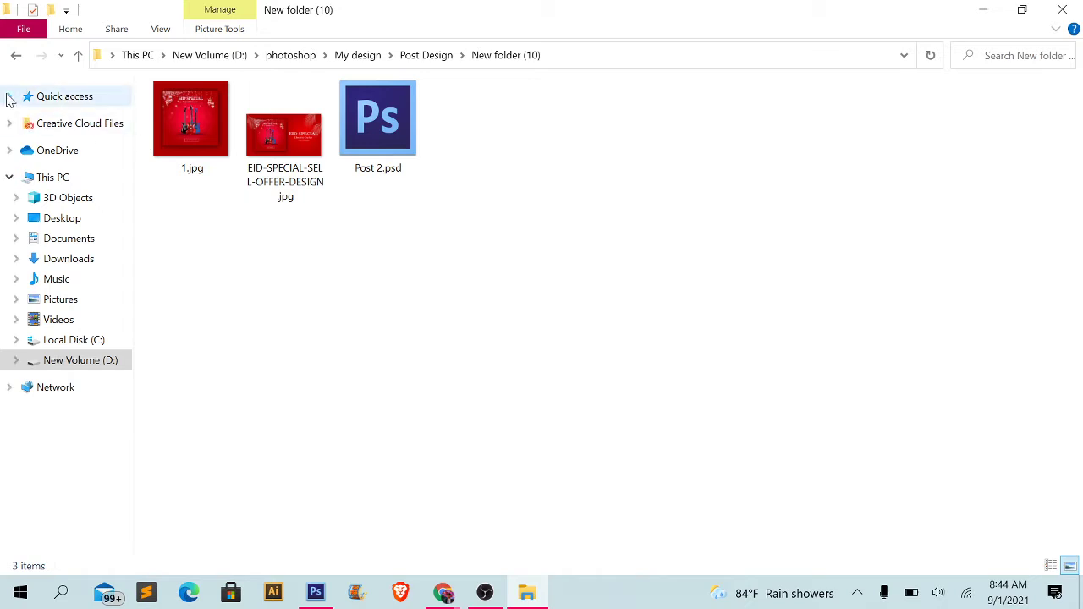
mouse_move(378, 127)
left_mouse_down()
mouse_move(315, 595)
mouse_move(592, 25)
left_mouse_up()
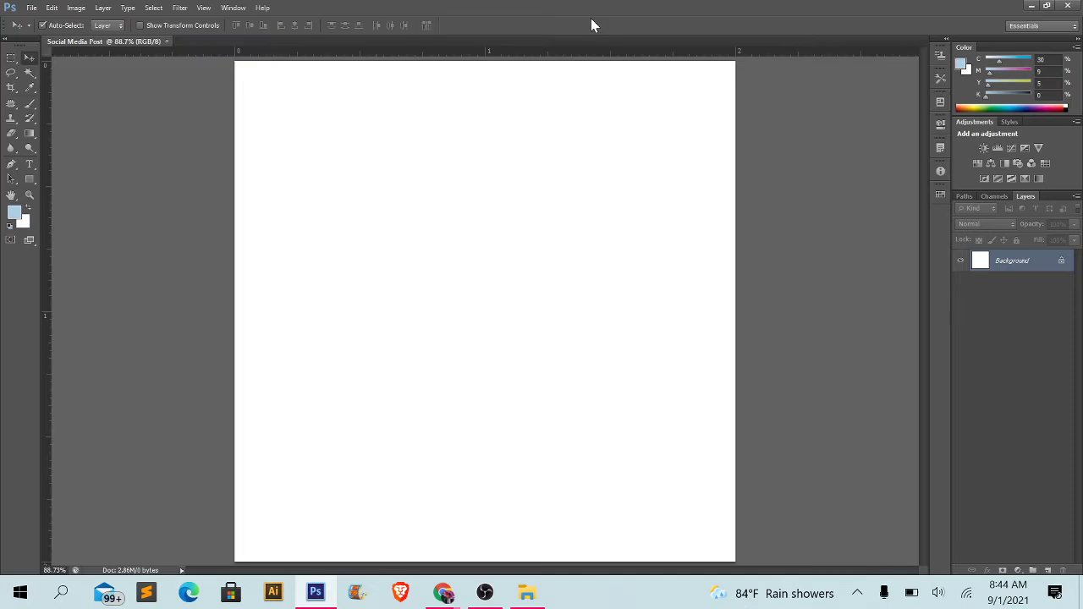
- Open Post 2.psd in Photoshop and adjust the view of the guitar design
left_click_drag(591, 19, 591, 20)
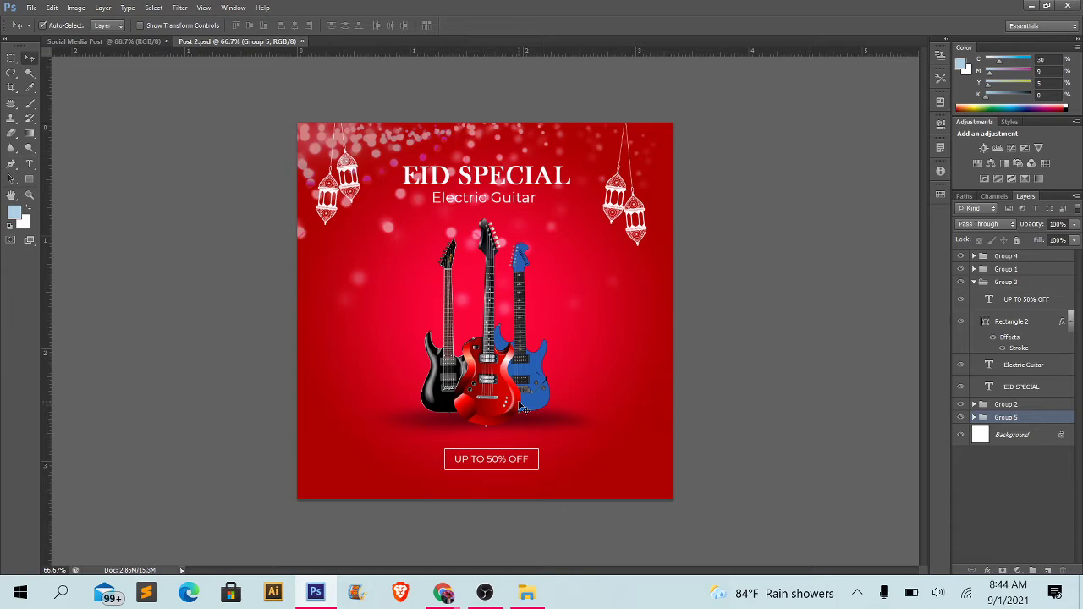
scroll(518, 419, "up", 1)
scroll(513, 427, "up", 1)
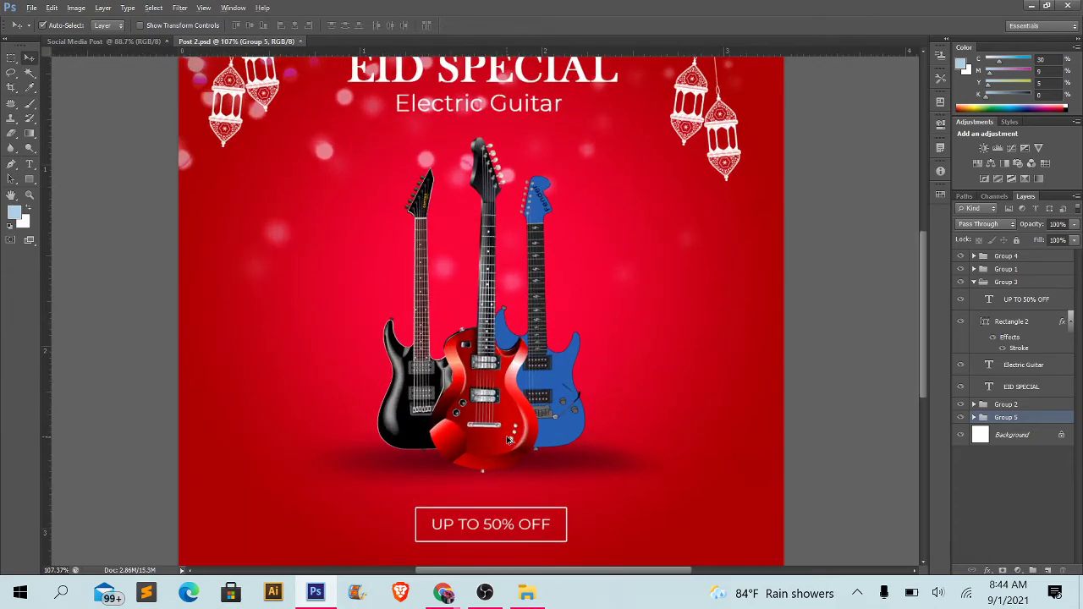
scroll(508, 440, "up", 1)
scroll(509, 440, "down", 1)
scroll(508, 440, "up", 1)
scroll(509, 440, "down", 2)
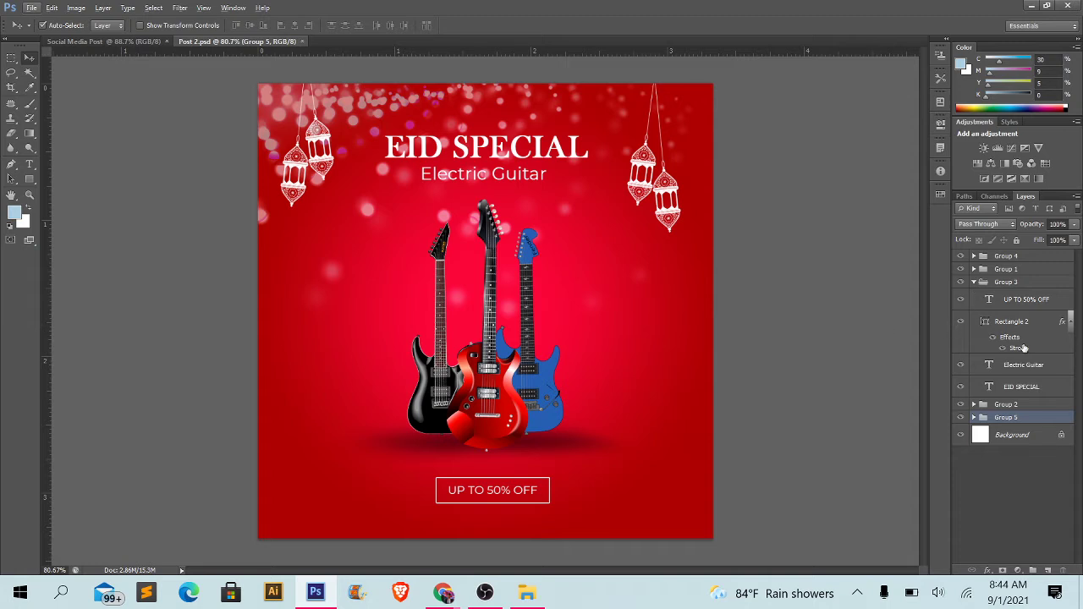
- Toggle layer visibility to confirm Group 1 holds the guitars, then drag it toward the other tab
left_click(959, 406)
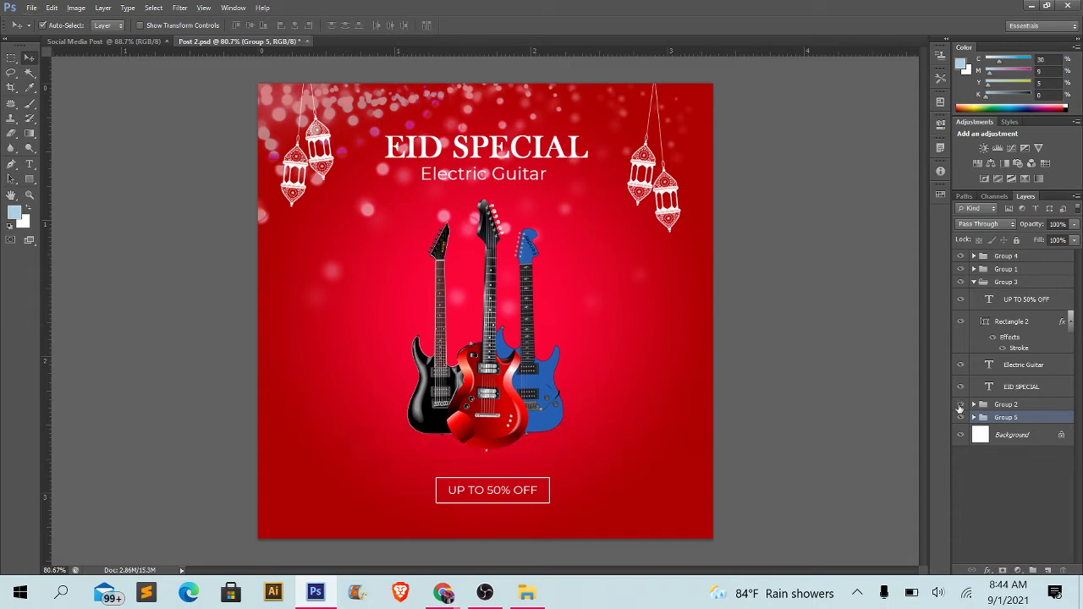
left_click(959, 386)
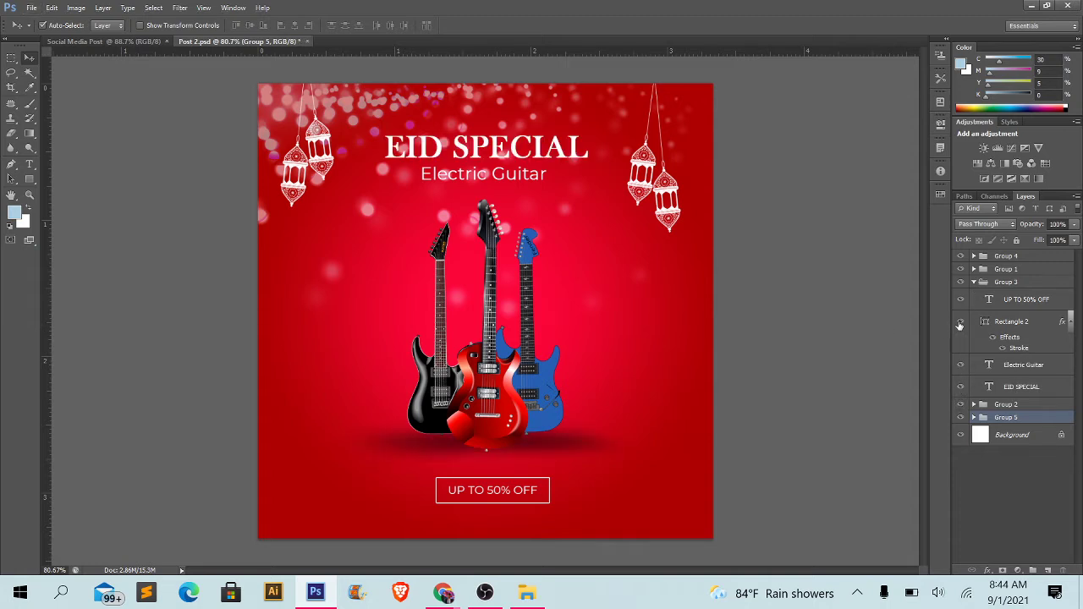
left_click(961, 270)
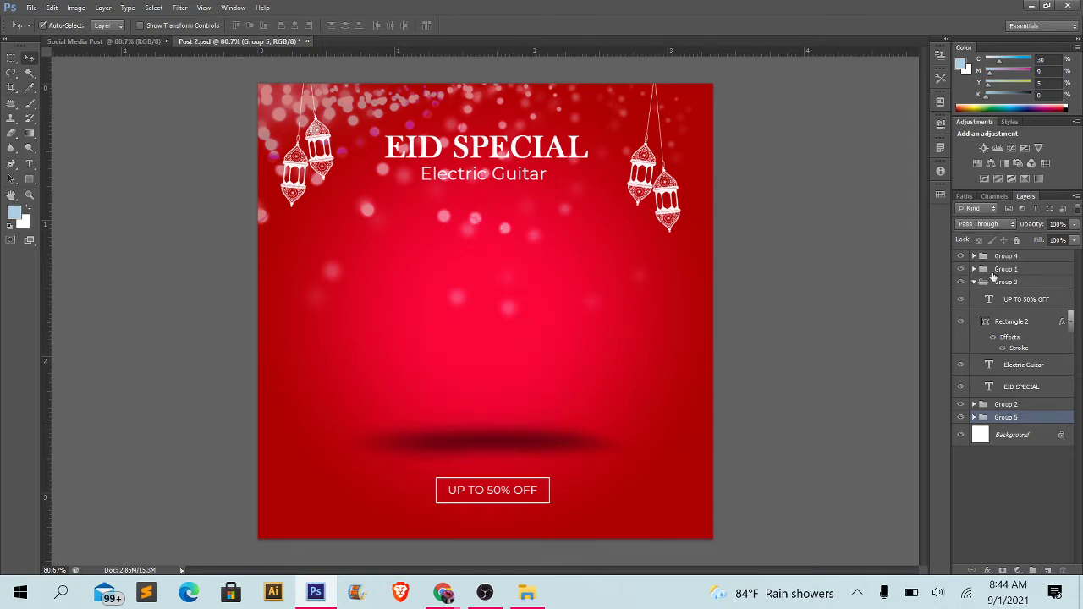
left_click(960, 269)
left_click(1003, 269)
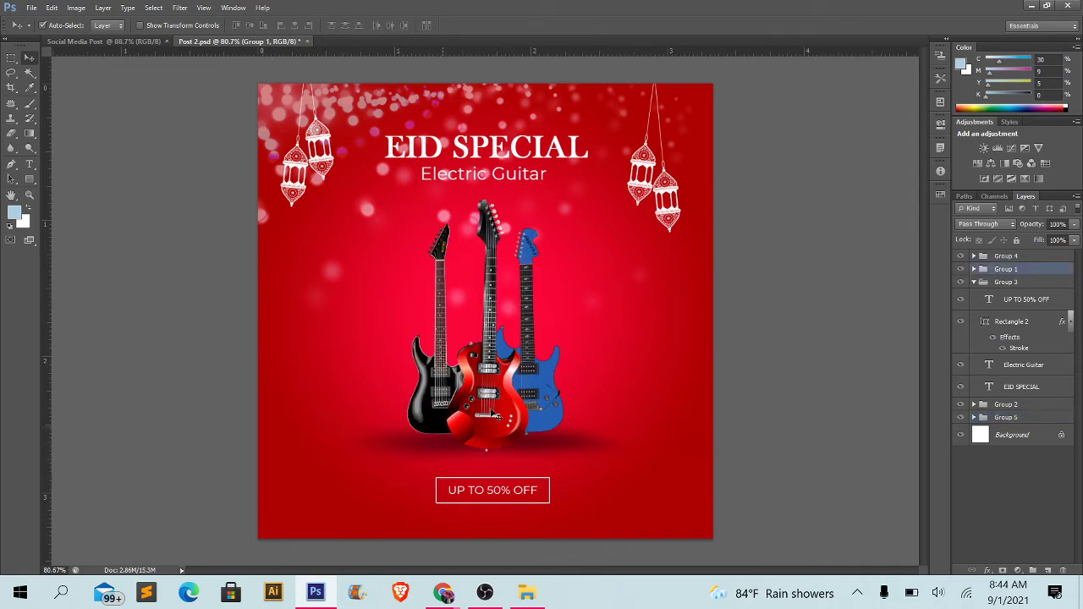
left_click_drag(497, 415, 158, 77)
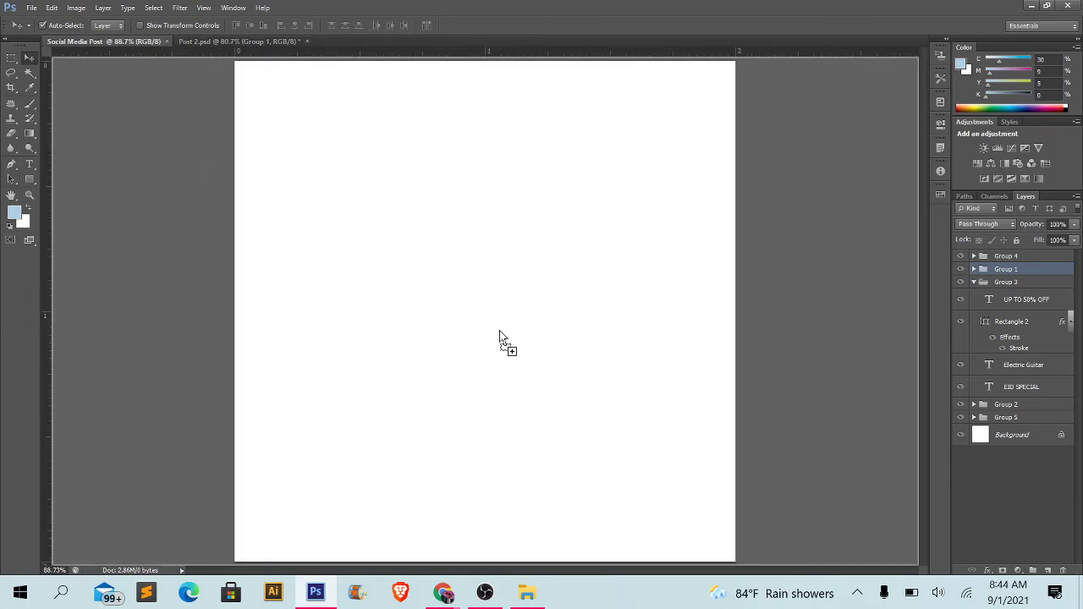
- Drop the three-guitar Group 1 onto the Social Media Post and centre it on the white page
mouse_move(158, 76)
left_mouse_down()
mouse_move(500, 336)
mouse_move(487, 374)
left_mouse_up()
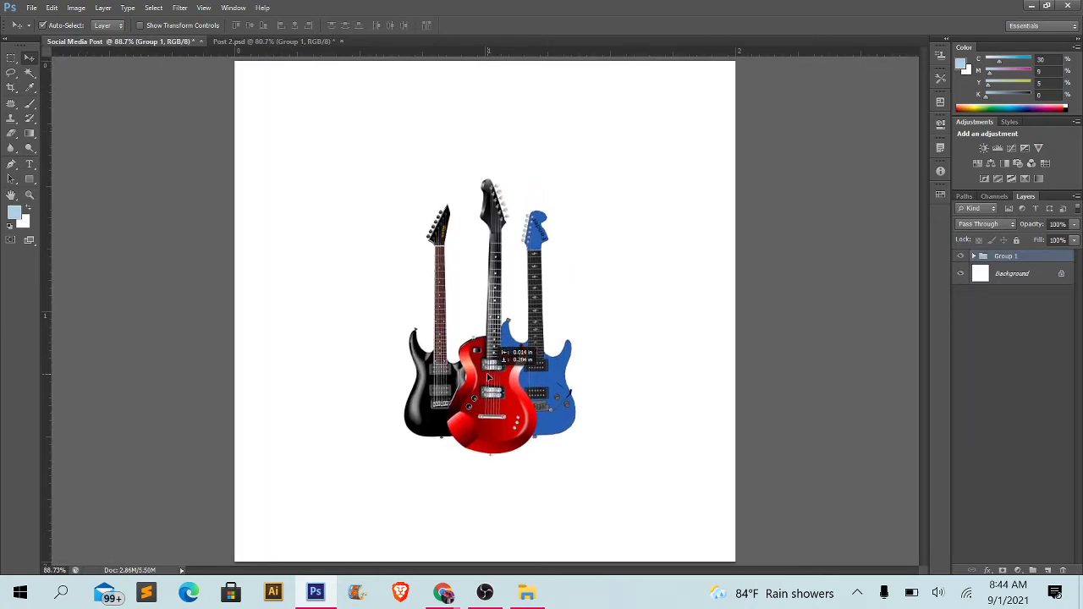
scroll(487, 374, "down", 2, "alt")
scroll(487, 374, "up", 1, "alt")
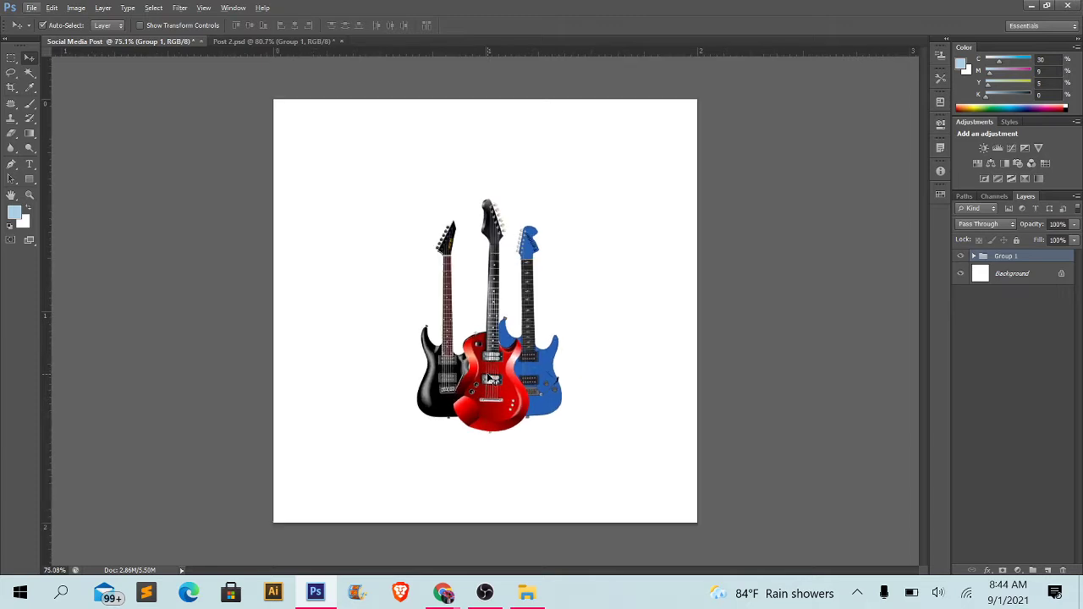
left_click_drag(489, 378, 485, 381)
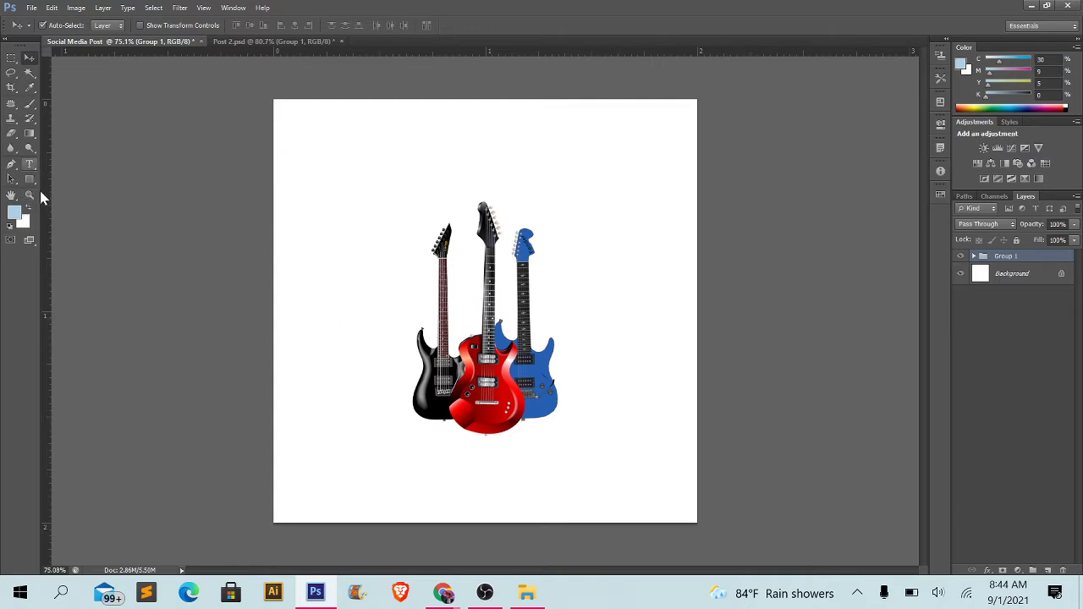
- Draw a page-covering rectangle, move it below the guitars, then delete the light-blue rectangle
left_click(32, 176)
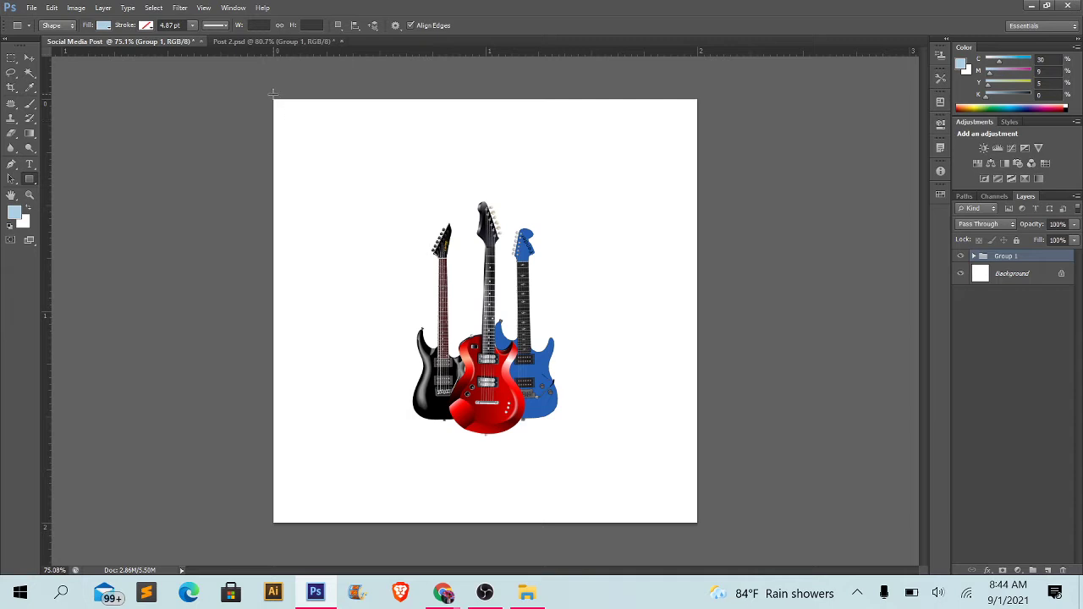
left_click_drag(272, 93, 710, 534)
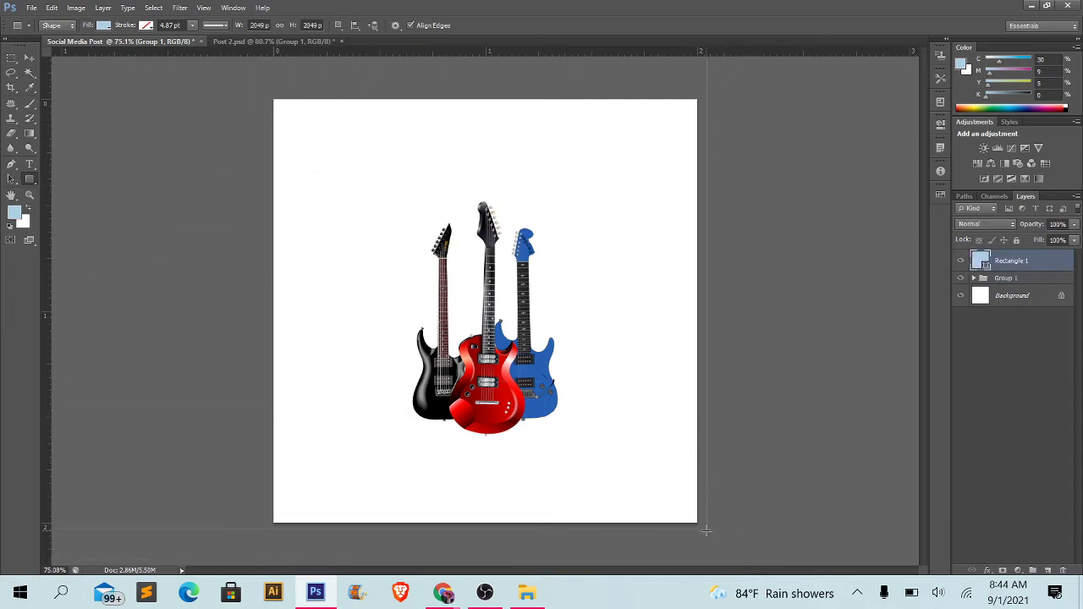
left_click(28, 58)
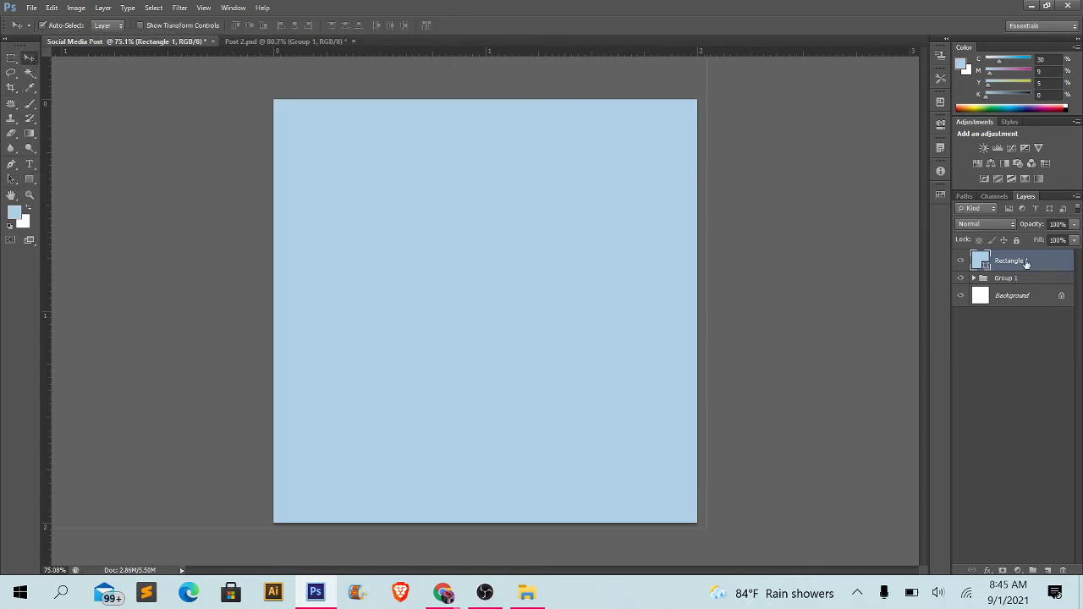
mouse_move(1025, 263)
left_mouse_down()
mouse_move(1025, 285)
mouse_move(1009, 284)
left_mouse_up()
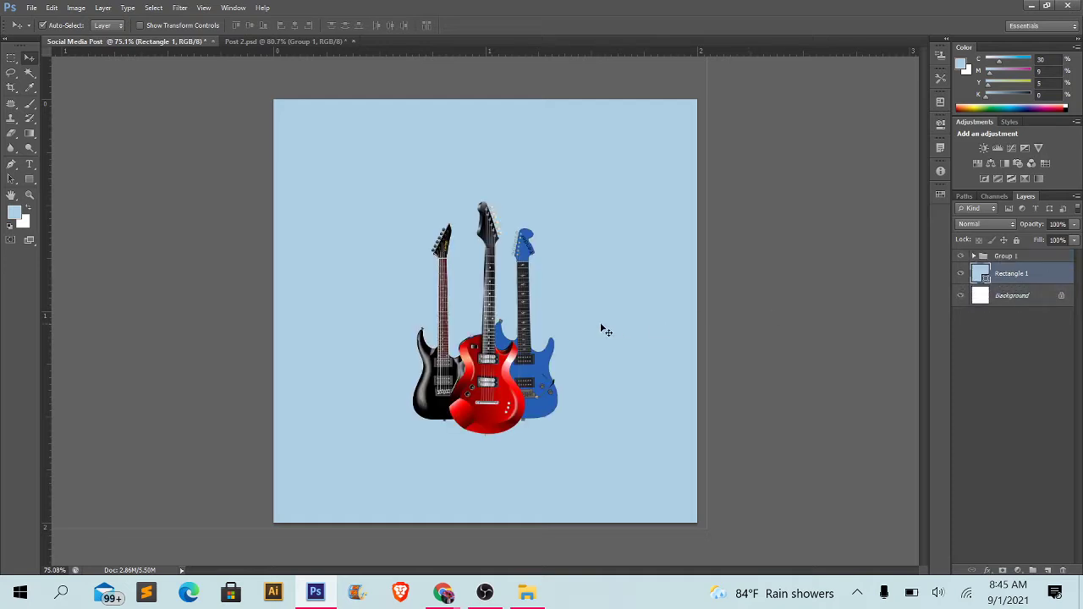
left_click(1015, 279)
key("Delete")
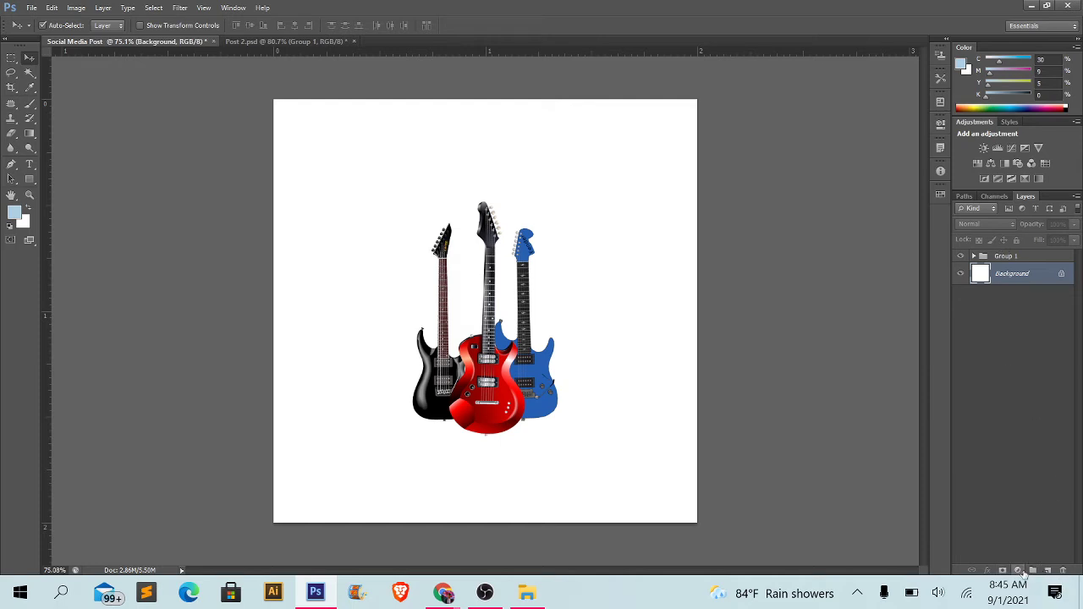
- Add a Solid Color fill layer in red c50300, sampled from the red guitar
left_click(1020, 571)
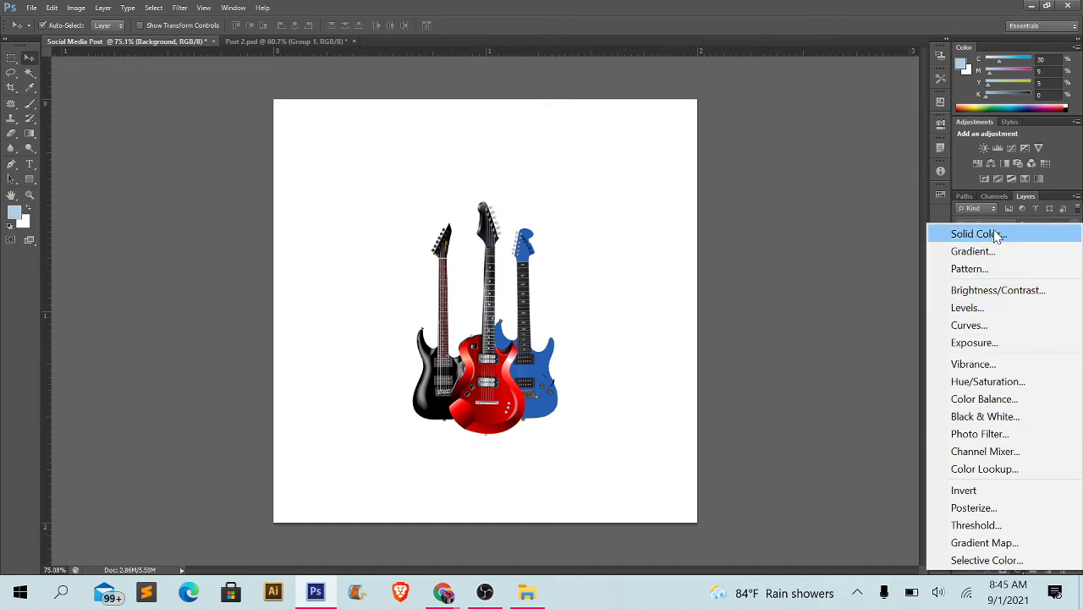
left_click(996, 237)
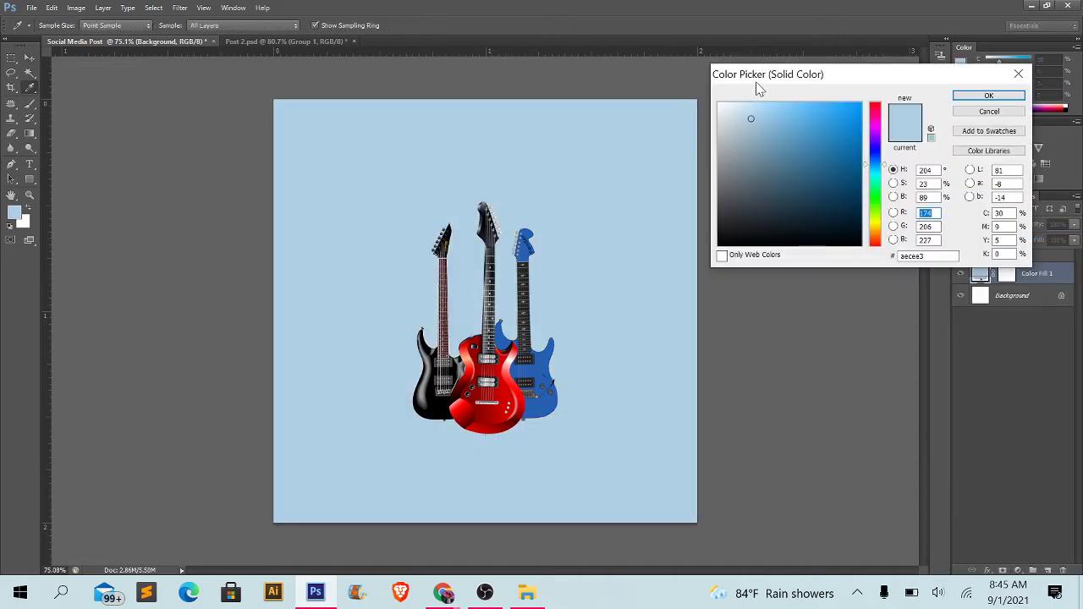
left_click_drag(759, 89, 733, 176)
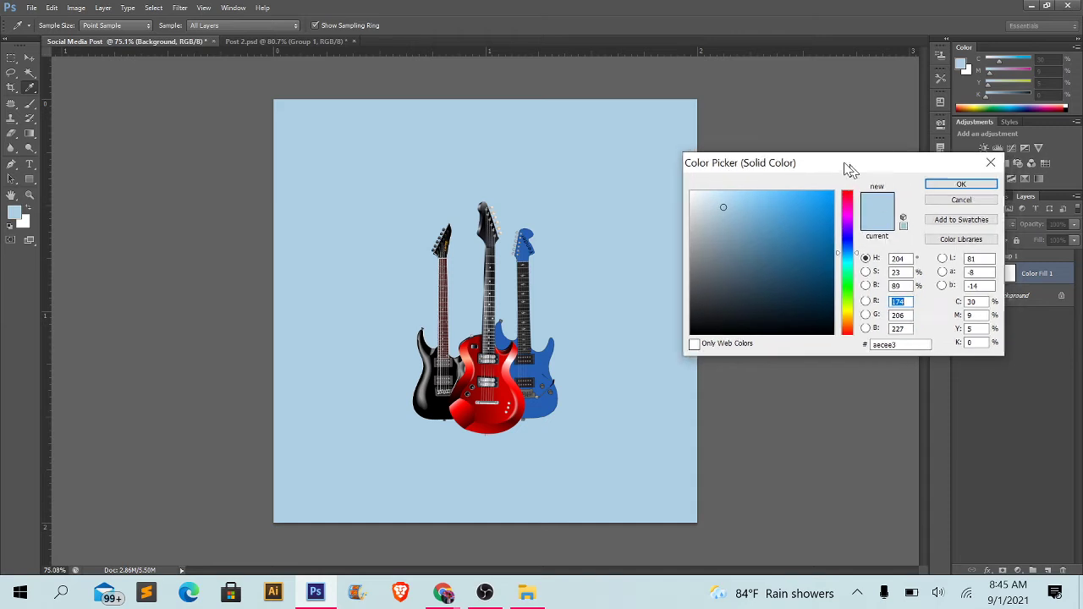
left_click_drag(850, 169, 817, 157)
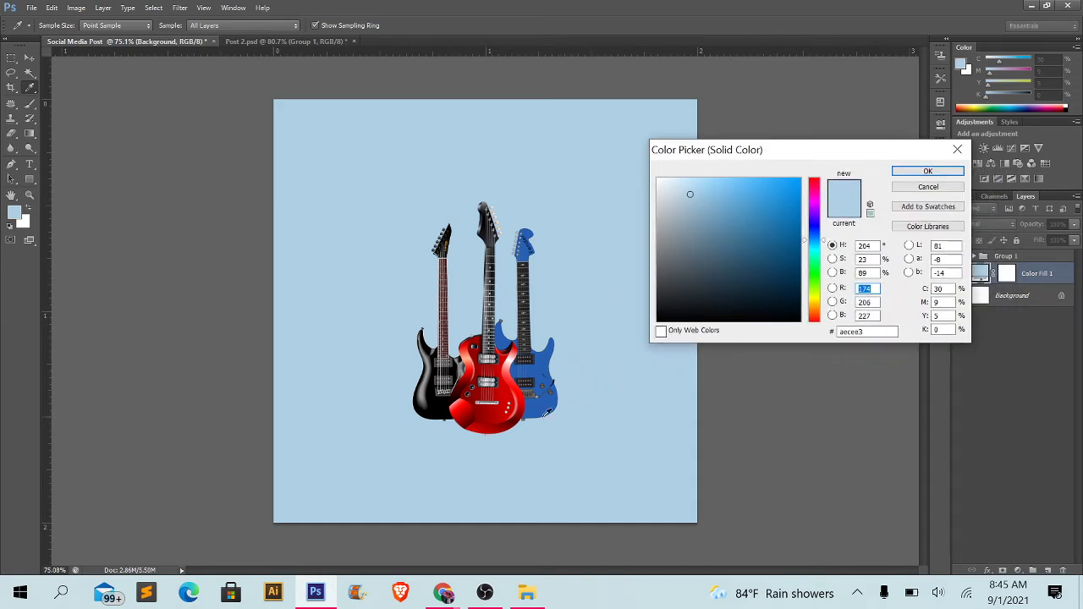
left_click(506, 411)
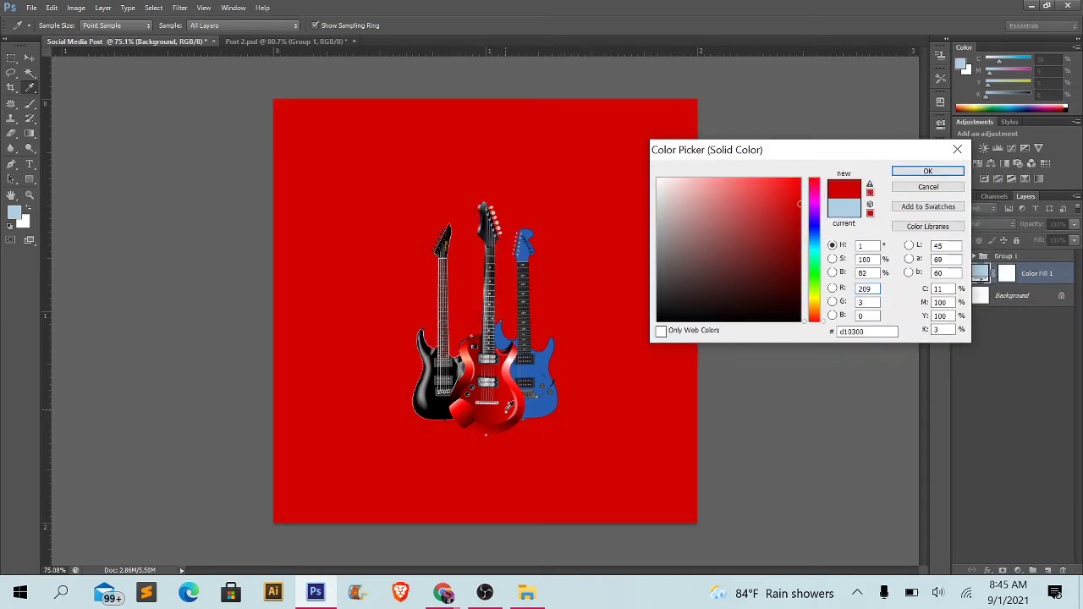
left_click(778, 219)
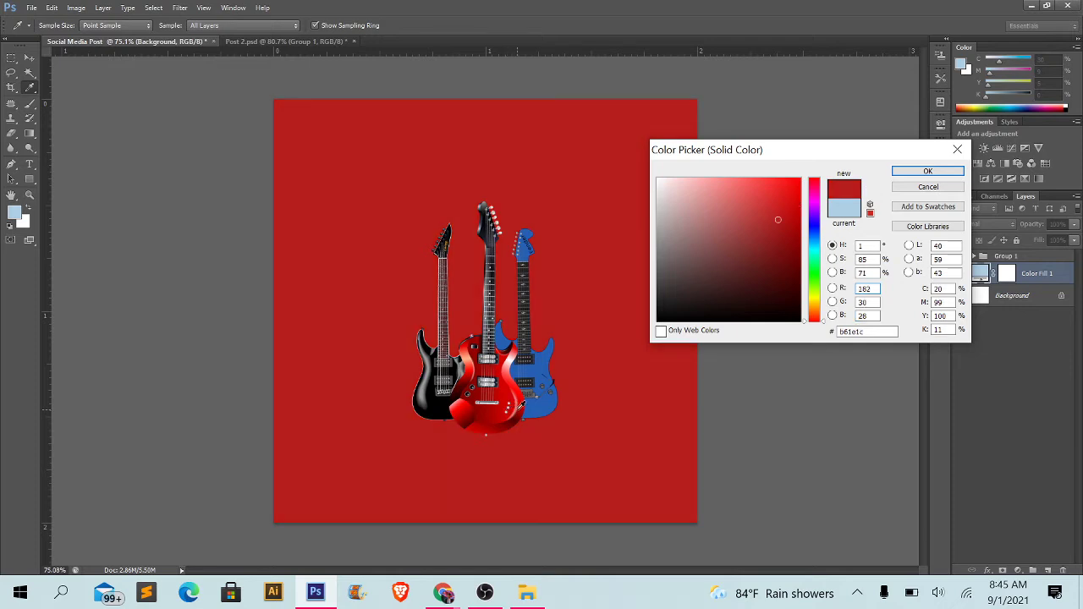
left_click(489, 411)
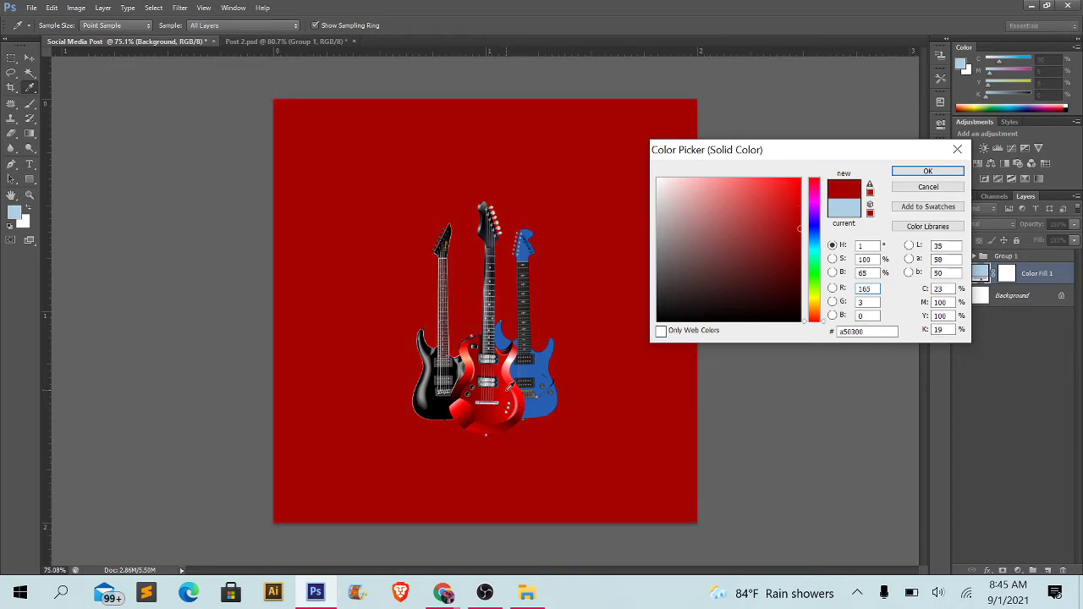
left_click(510, 381)
left_click(505, 408)
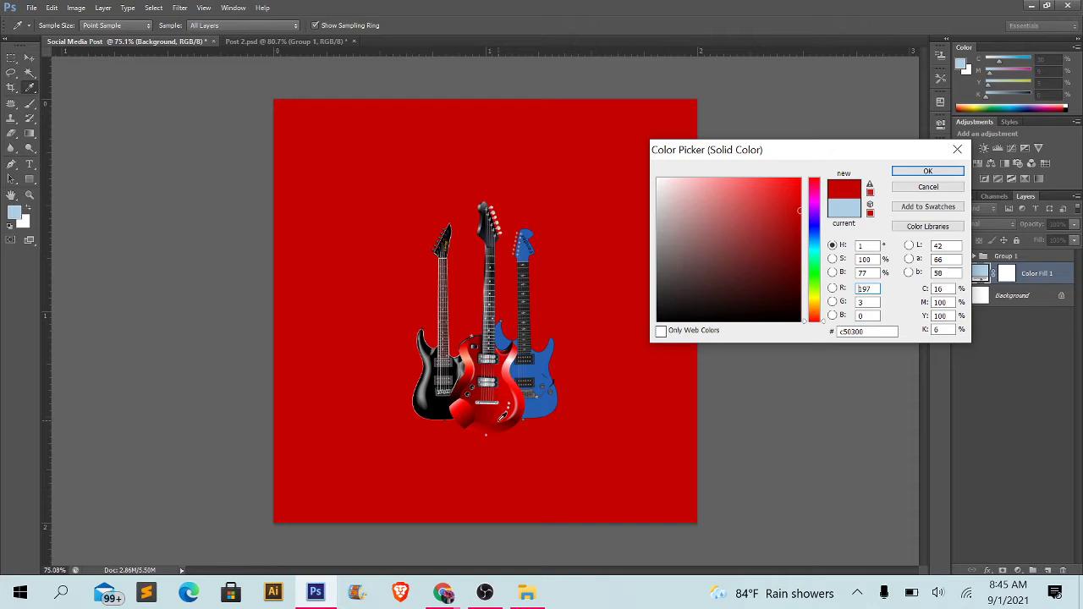
left_click(927, 171)
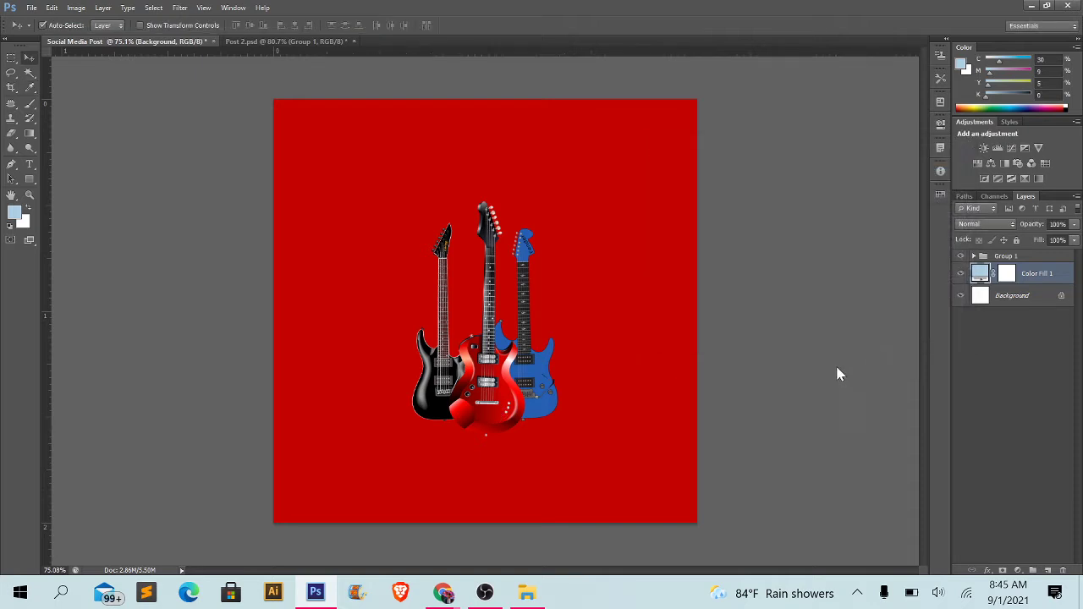
left_click(806, 222)
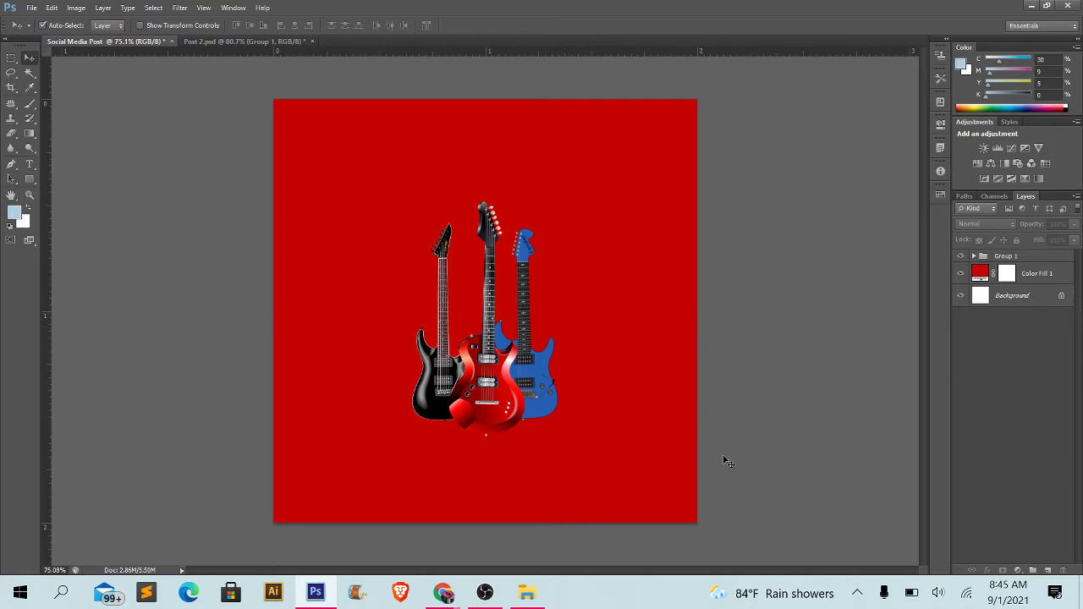
- Add Layer 1 below Group 1 and set the foreground colour to bright red ff0400
left_click(1047, 571)
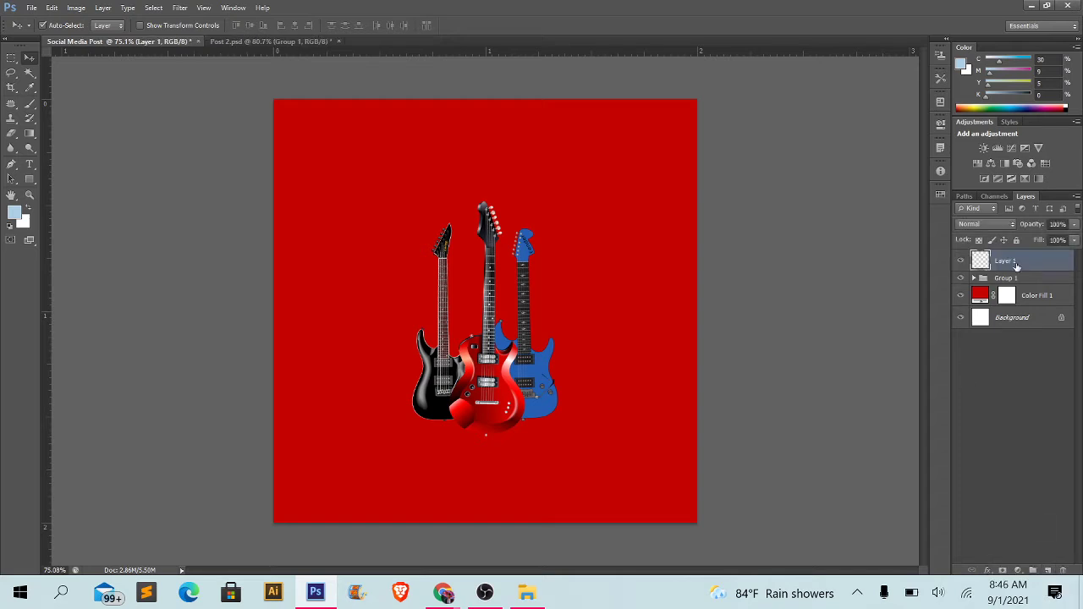
left_click_drag(999, 260, 1000, 286)
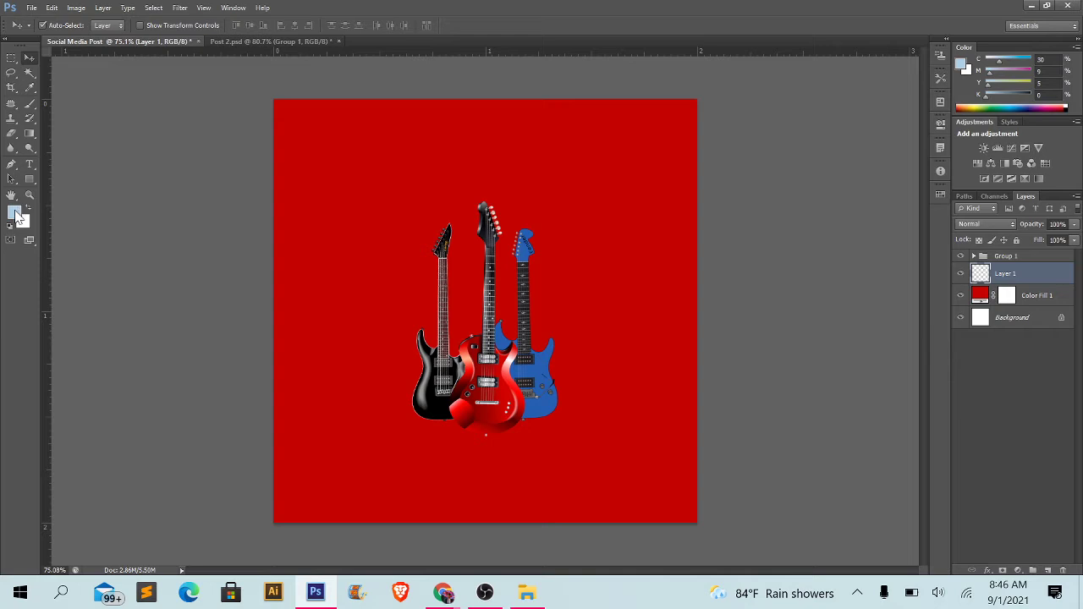
left_click(14, 213)
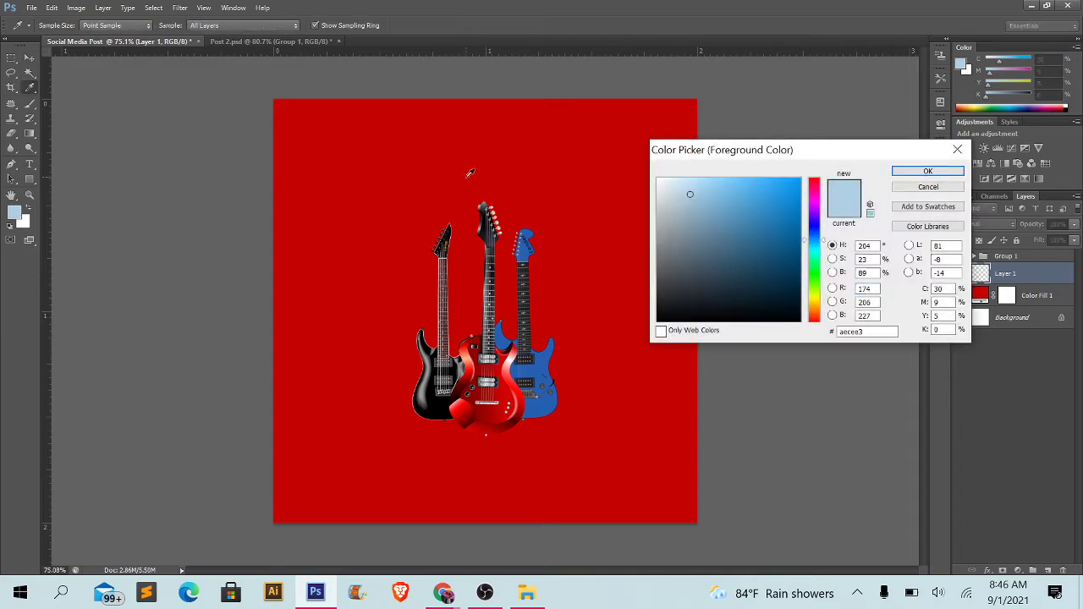
left_click(427, 164)
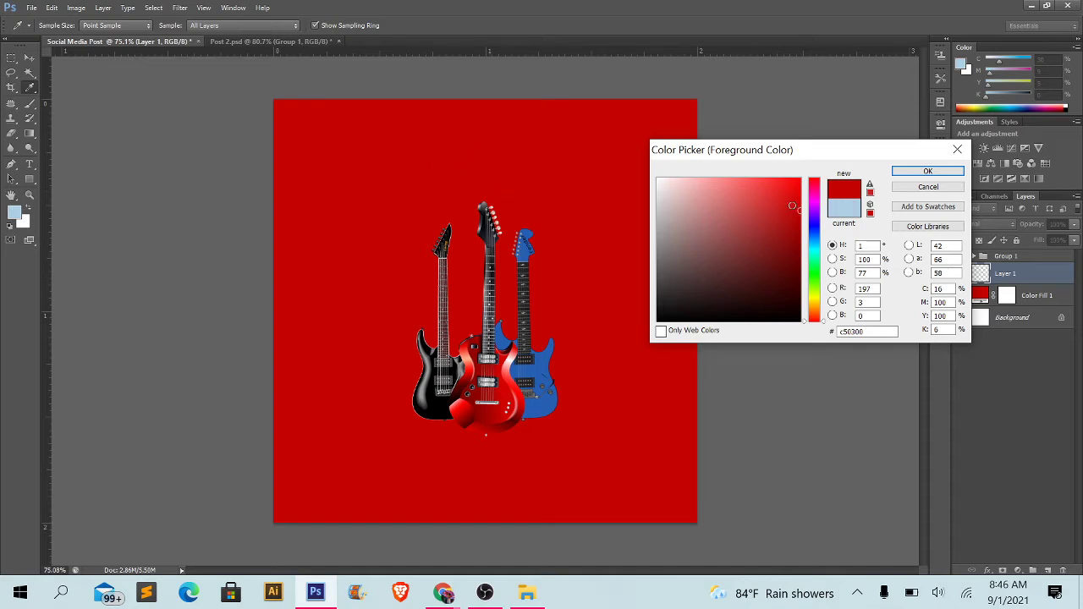
left_click_drag(792, 205, 803, 175)
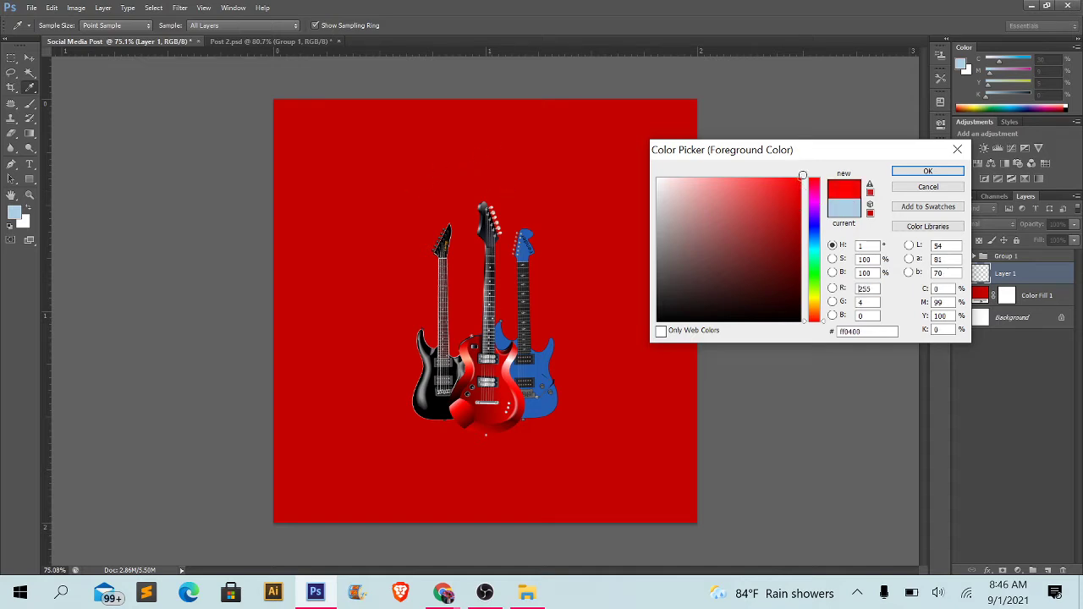
left_click(928, 172)
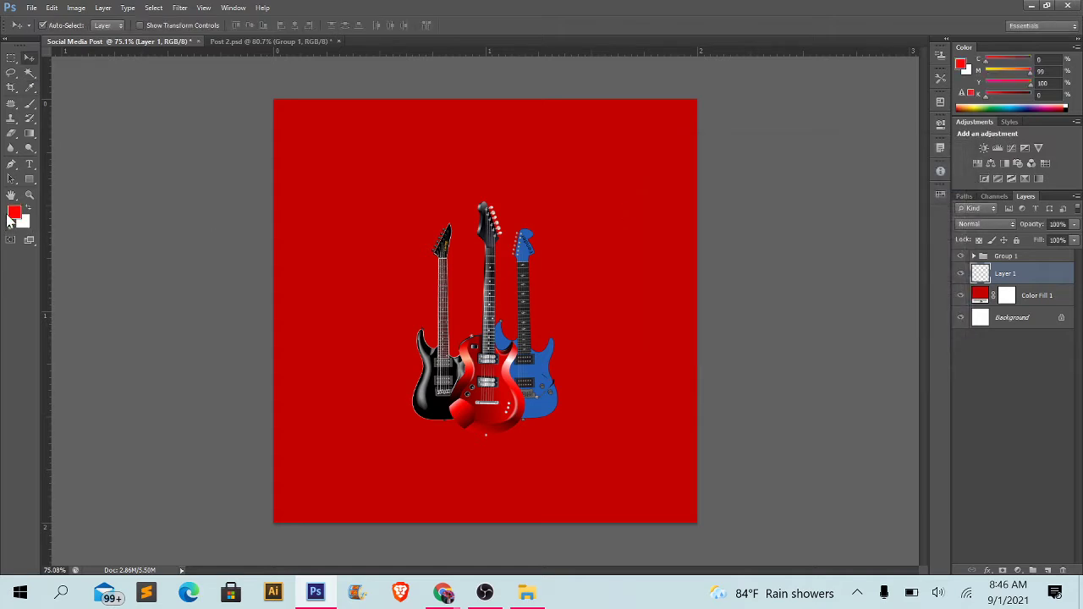
- Paint one large soft red brush dab behind the guitars
left_click_drag(29, 103, 74, 111)
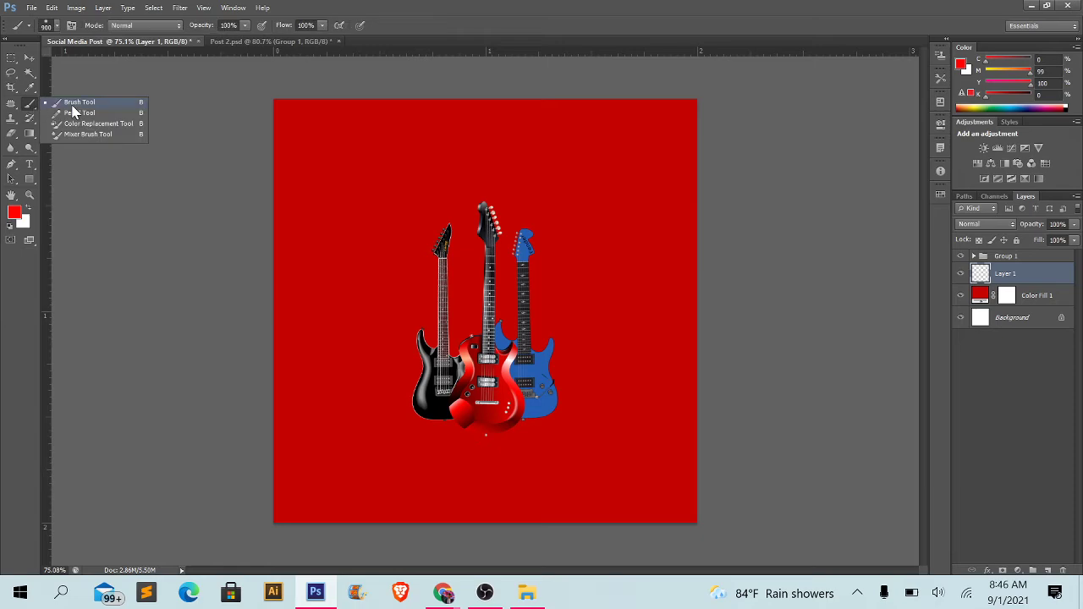
left_click(74, 111)
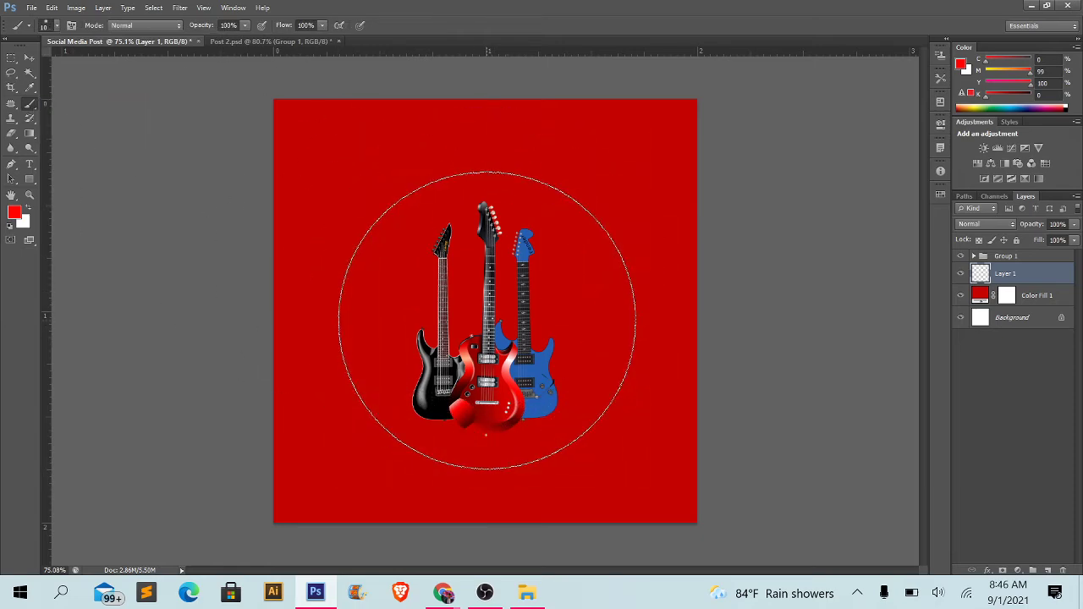
key("bracketright")
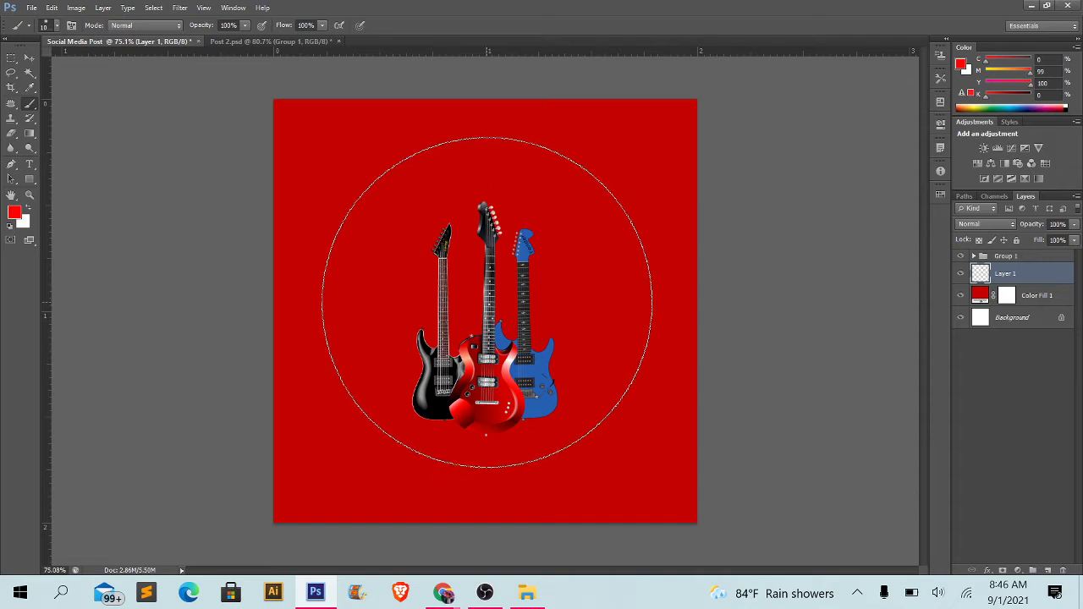
key("bracketleft")
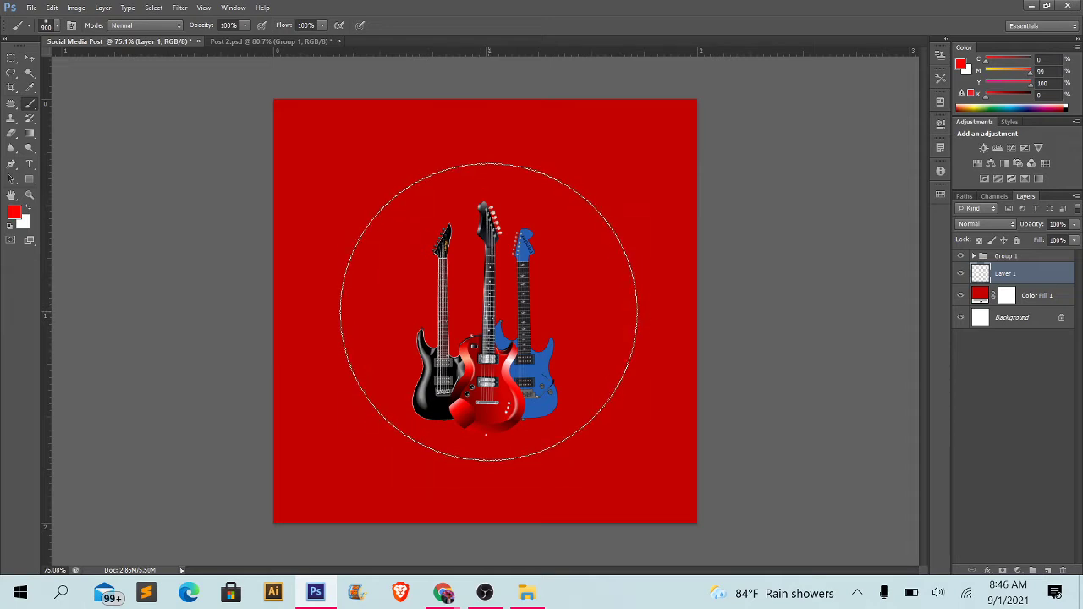
left_click(489, 312)
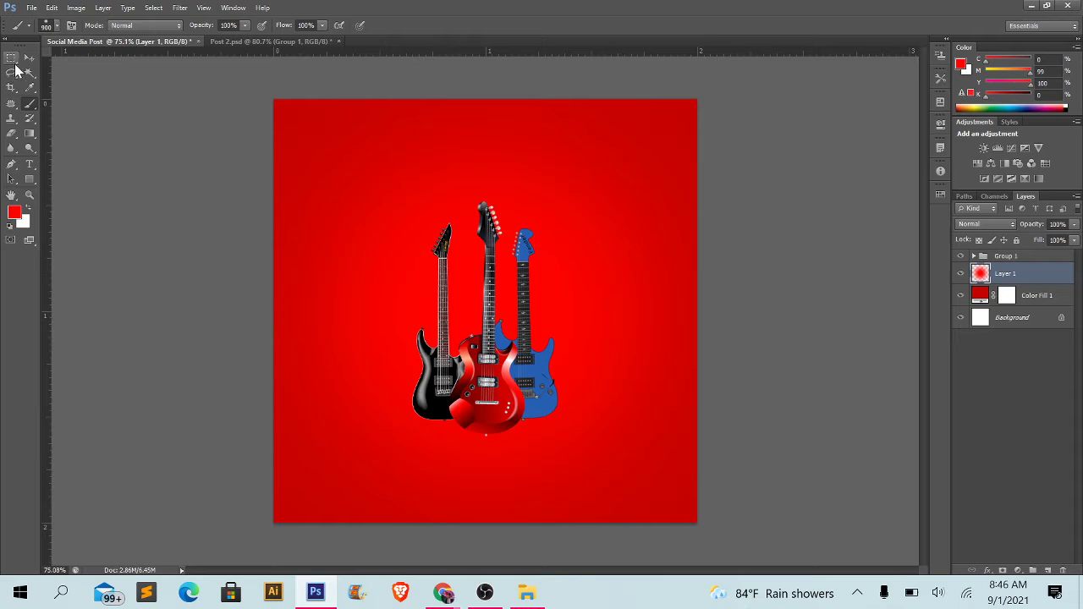
- Toggle the guitars' and glow layer's visibility to compare the glow effect
left_click(29, 58)
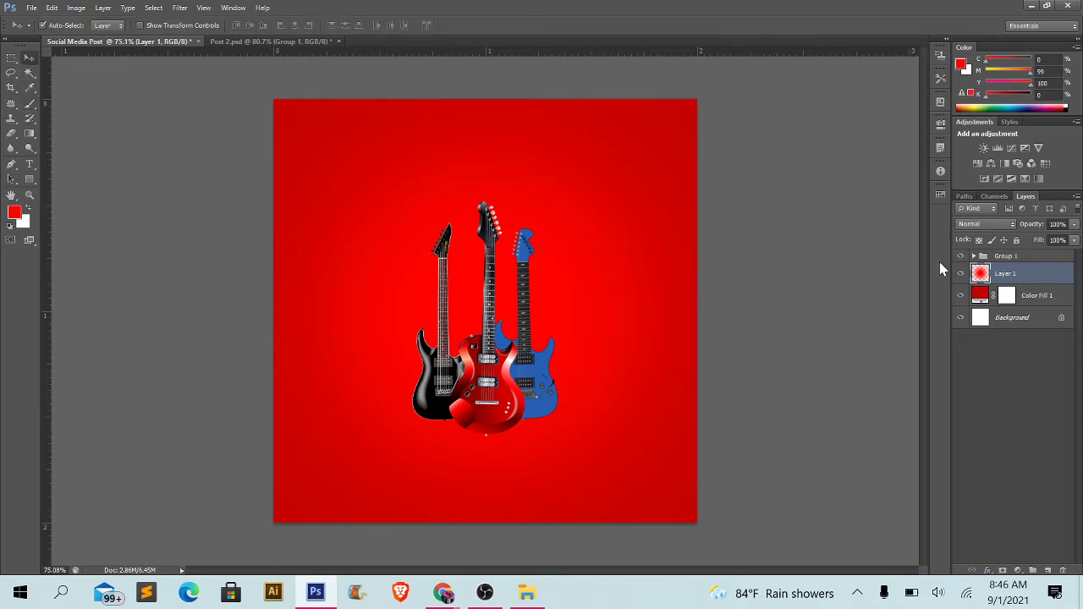
left_click(959, 255)
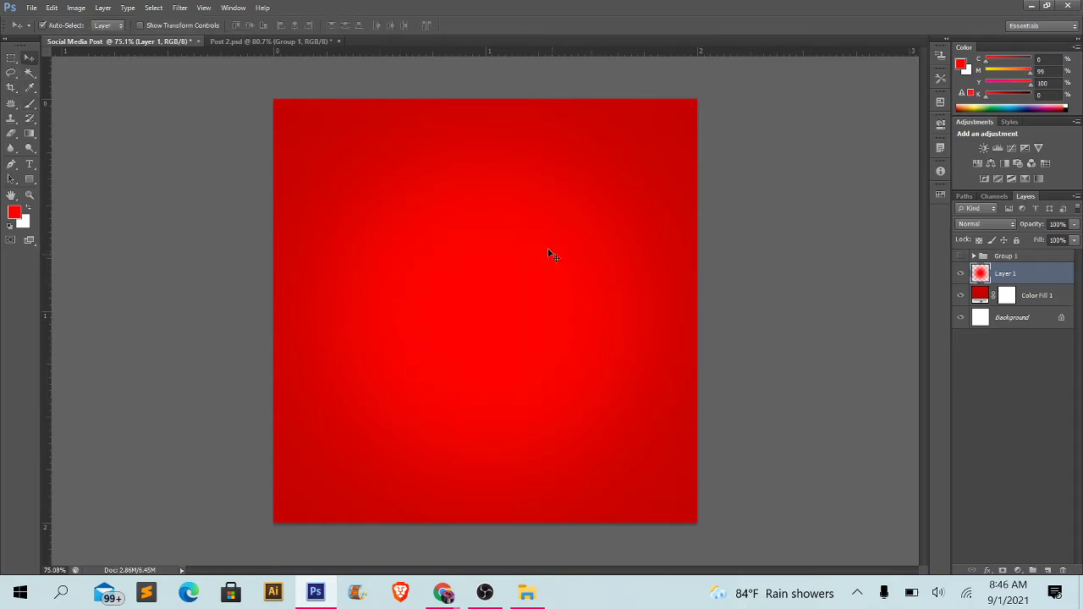
left_click(960, 257)
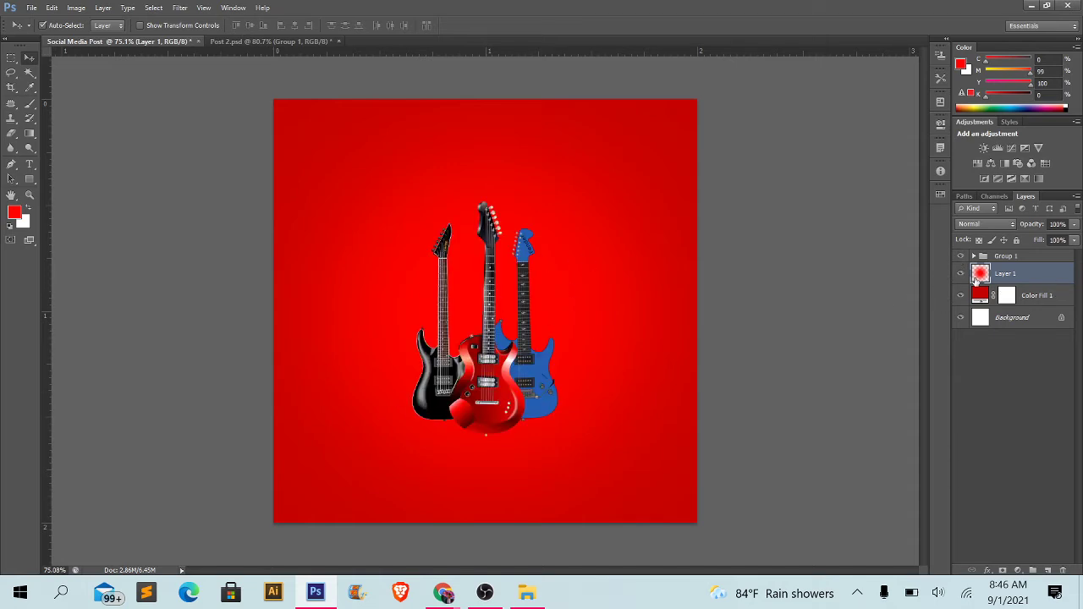
left_click(960, 273)
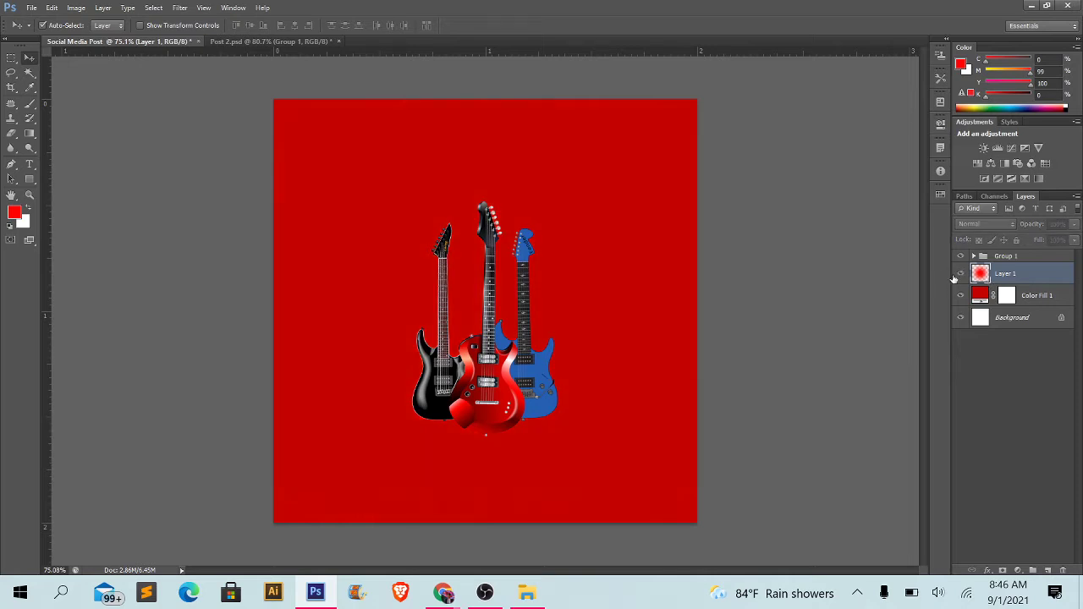
left_click(955, 275)
left_click(955, 275)
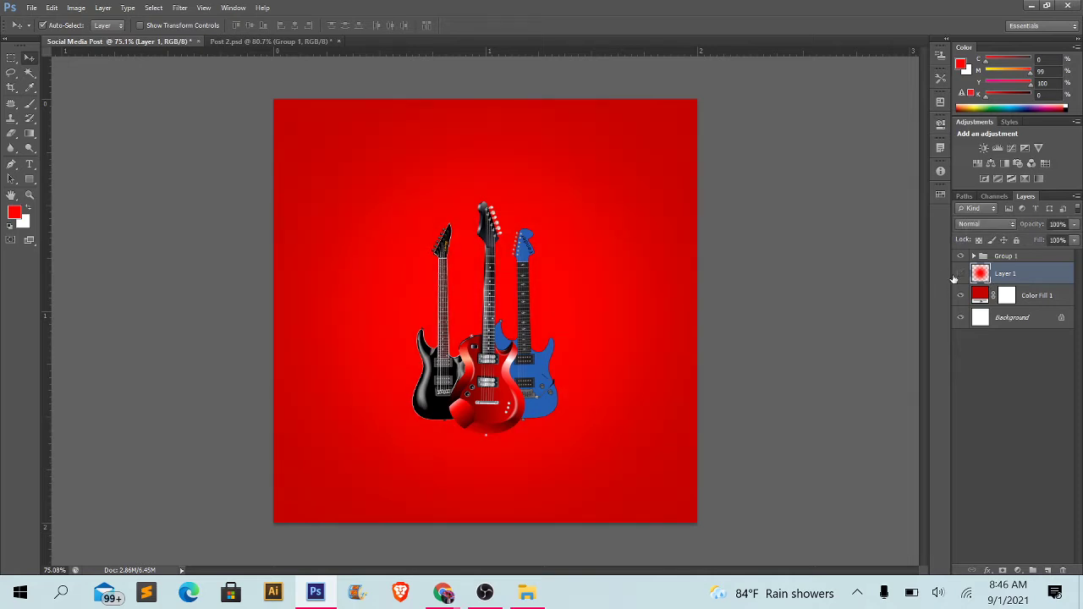
left_click(958, 275)
- Add a new Layer 2 and set the foreground colour to black
scroll(505, 292, "up", 4)
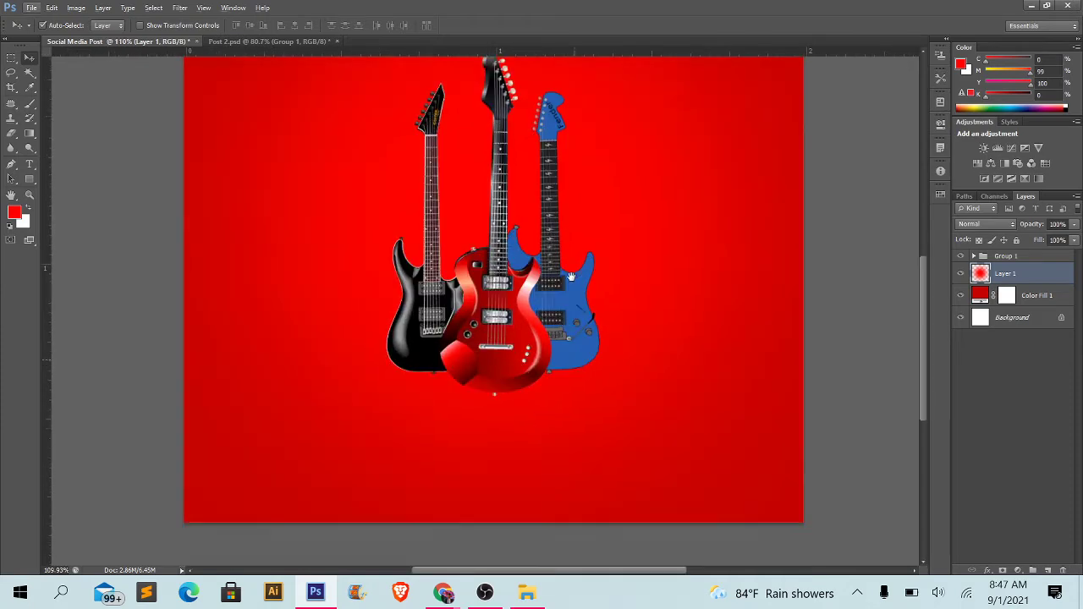
scroll(571, 276, "down", 2)
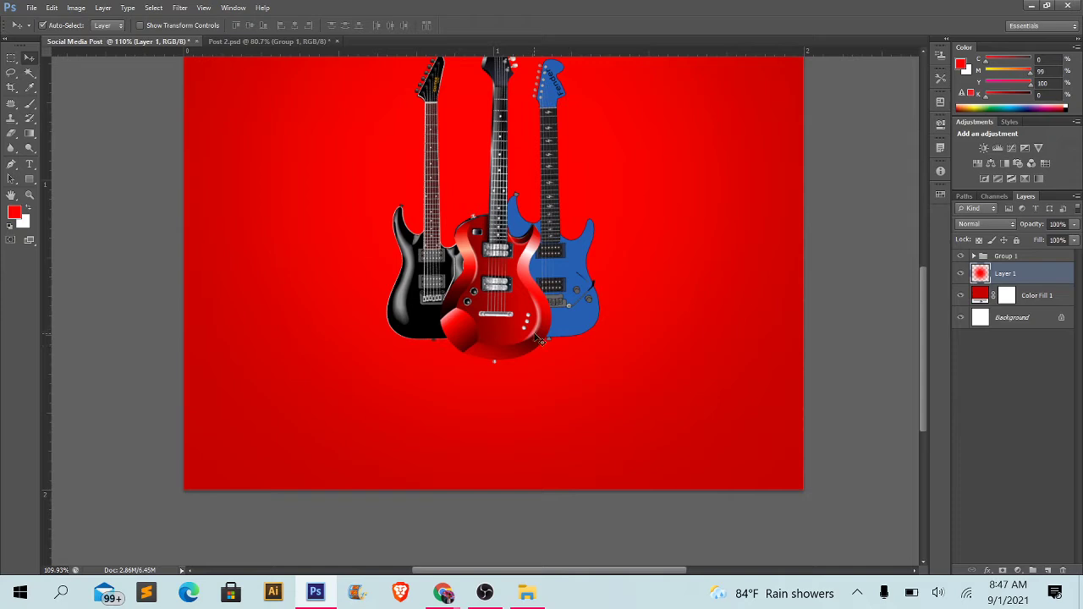
left_click(1048, 570)
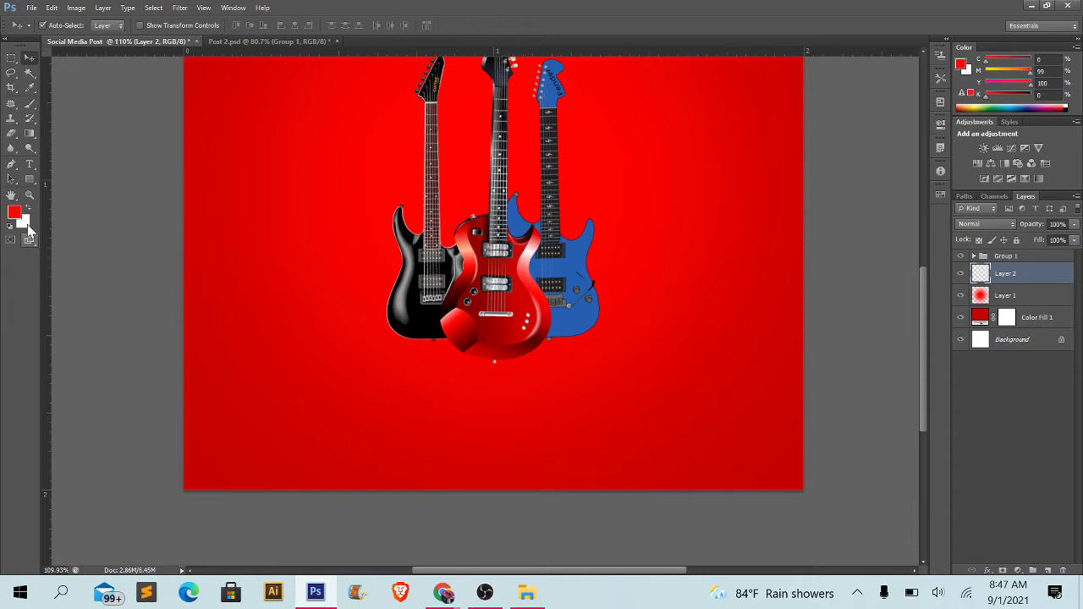
left_click(16, 218)
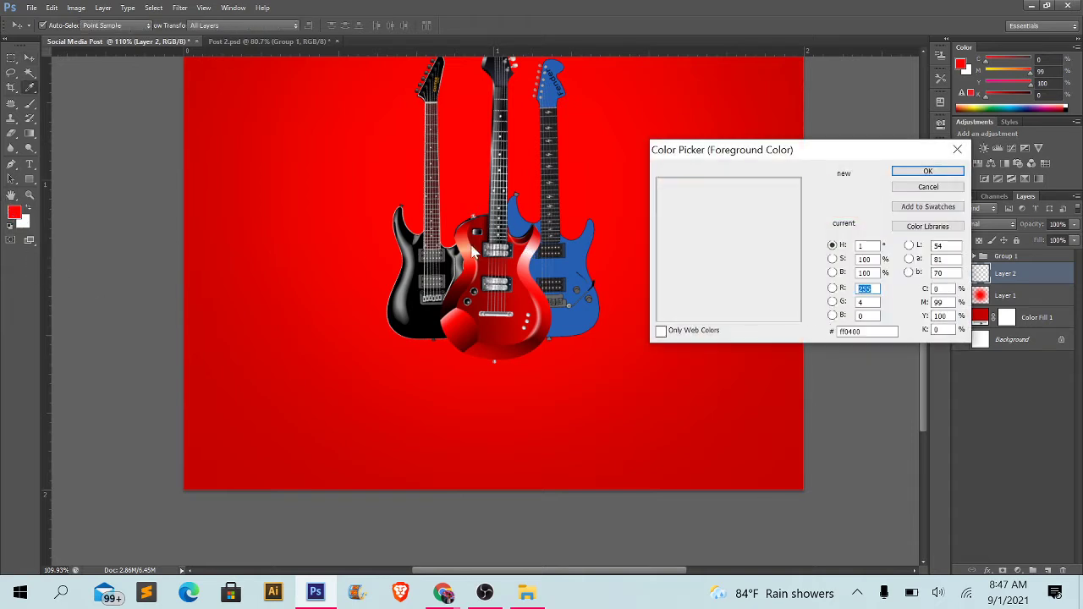
left_click_drag(692, 259, 604, 333)
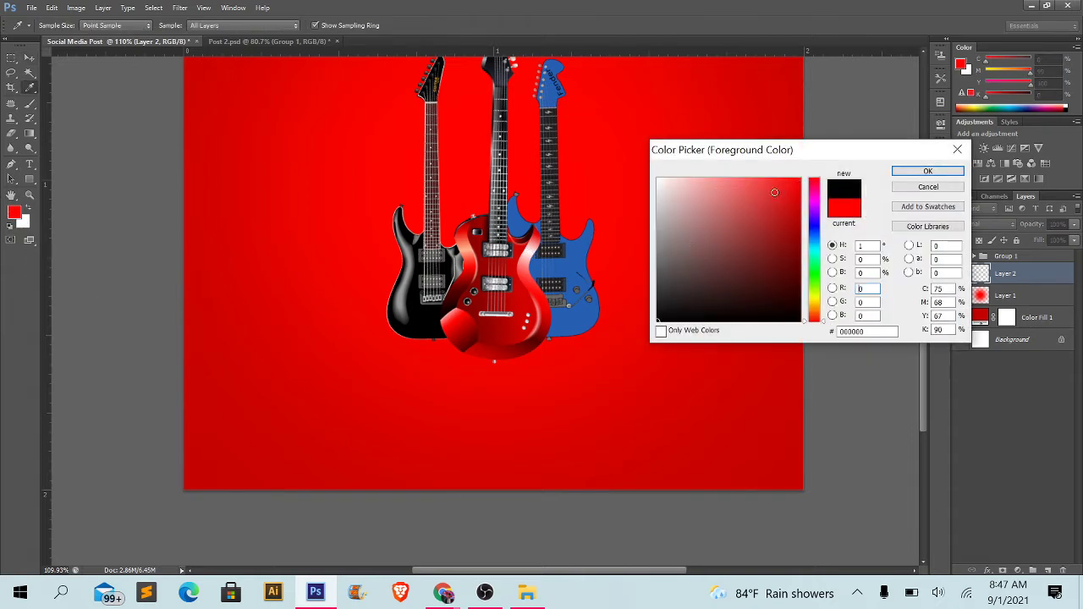
left_click(925, 173)
- Paint a 600-size soft black shadow behind the guitars and fit the document on screen
key("v")
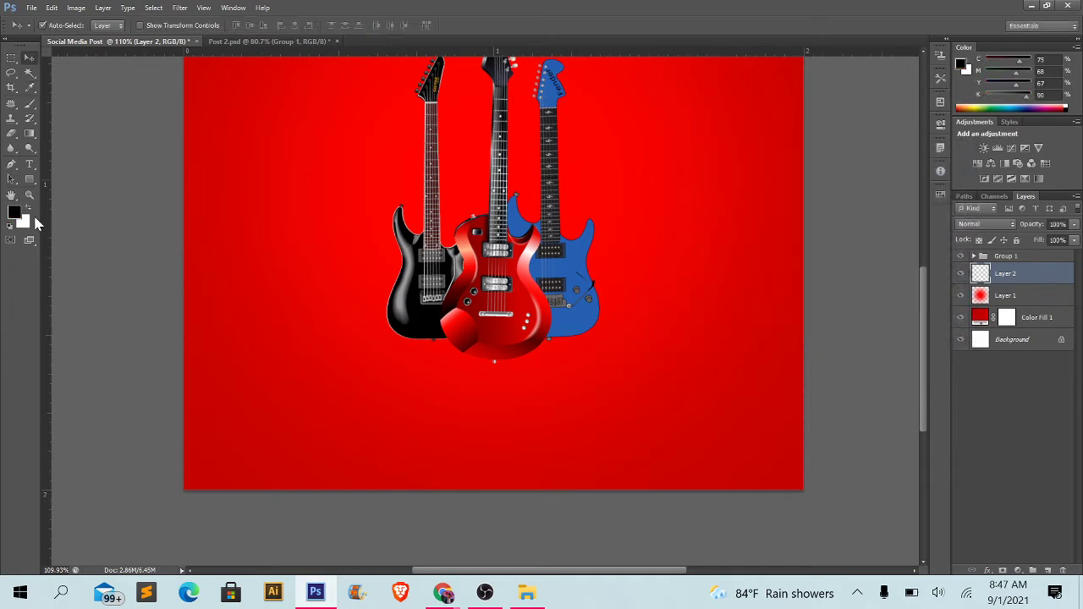
left_click(30, 103)
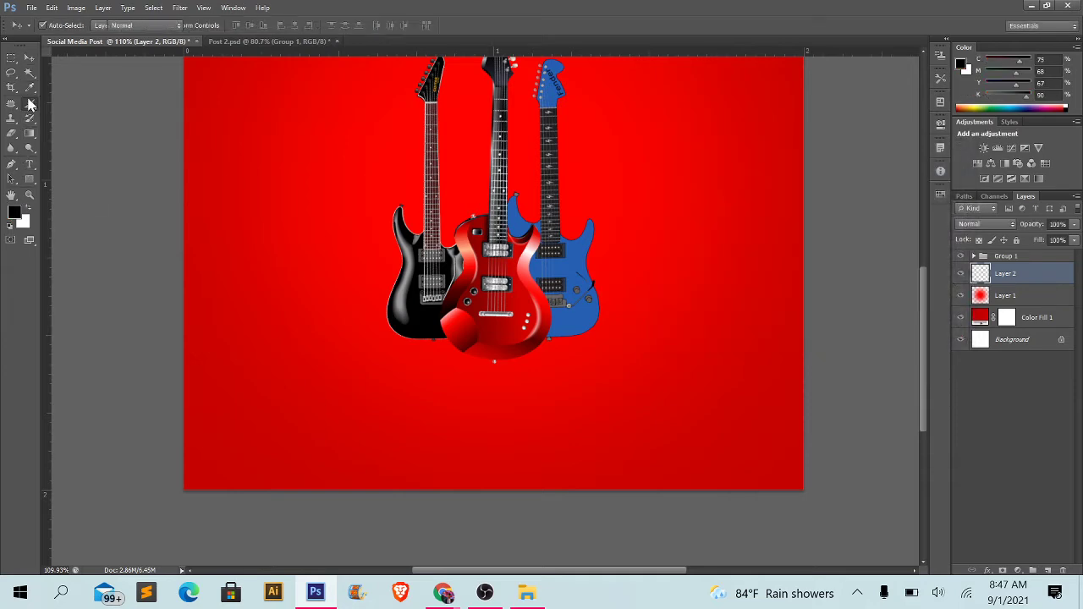
key("bracketleft")
key("bracketleft")
key("bracketleft")
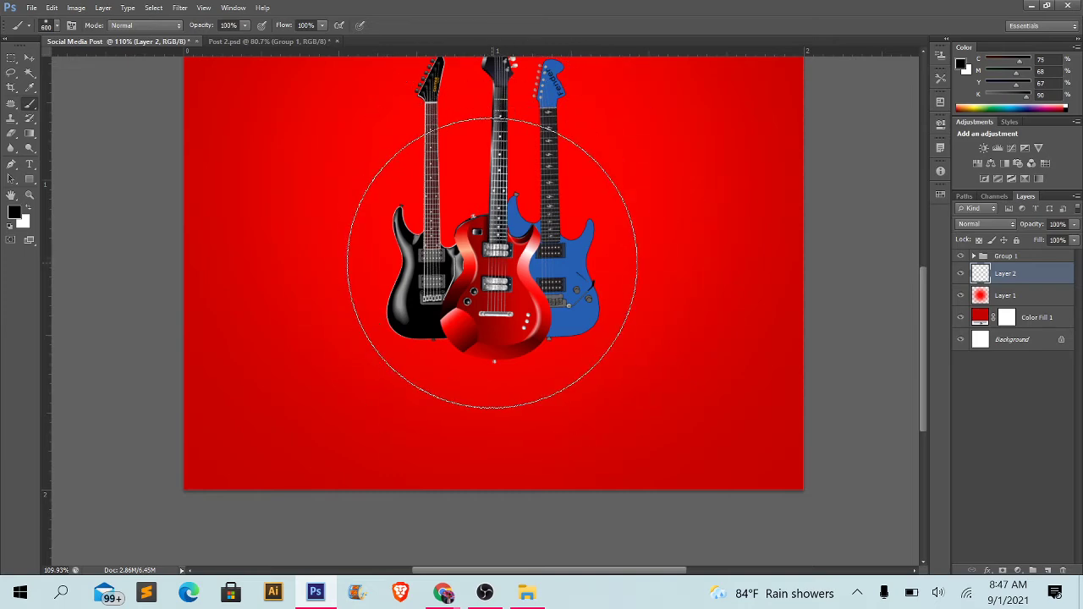
left_click(490, 258)
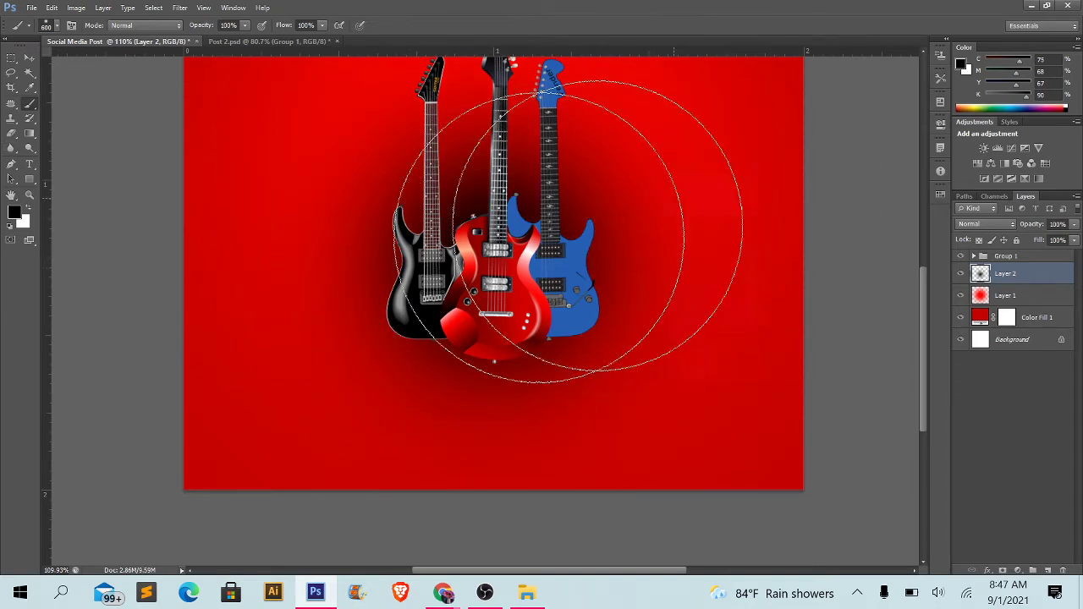
left_click(29, 59)
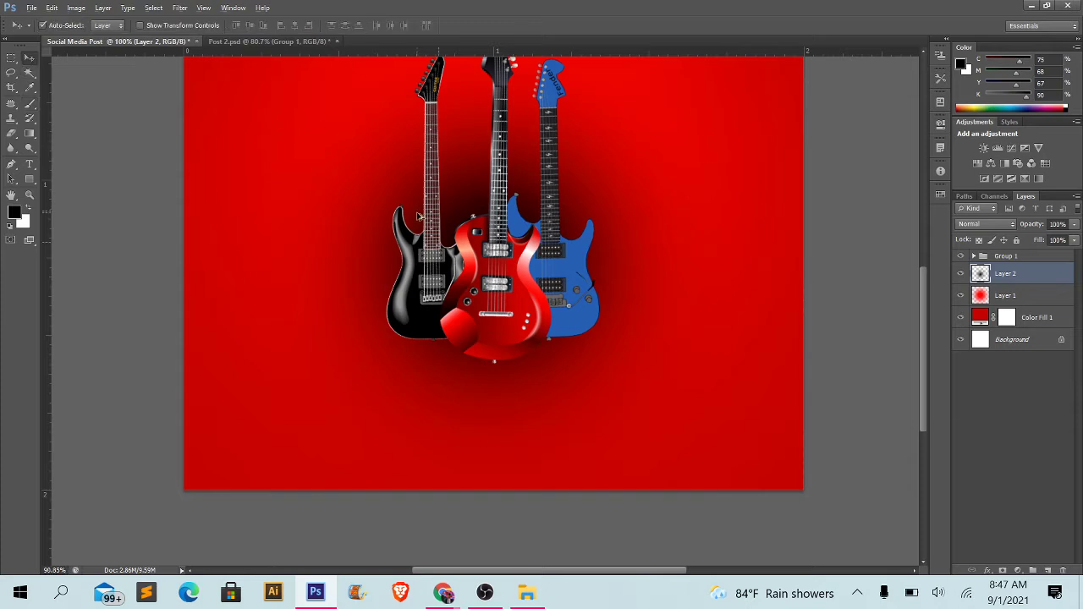
key("ctrl+minus")
key("ctrl+minus")
key("ctrl+0")
scroll(569, 418, "down", 1)
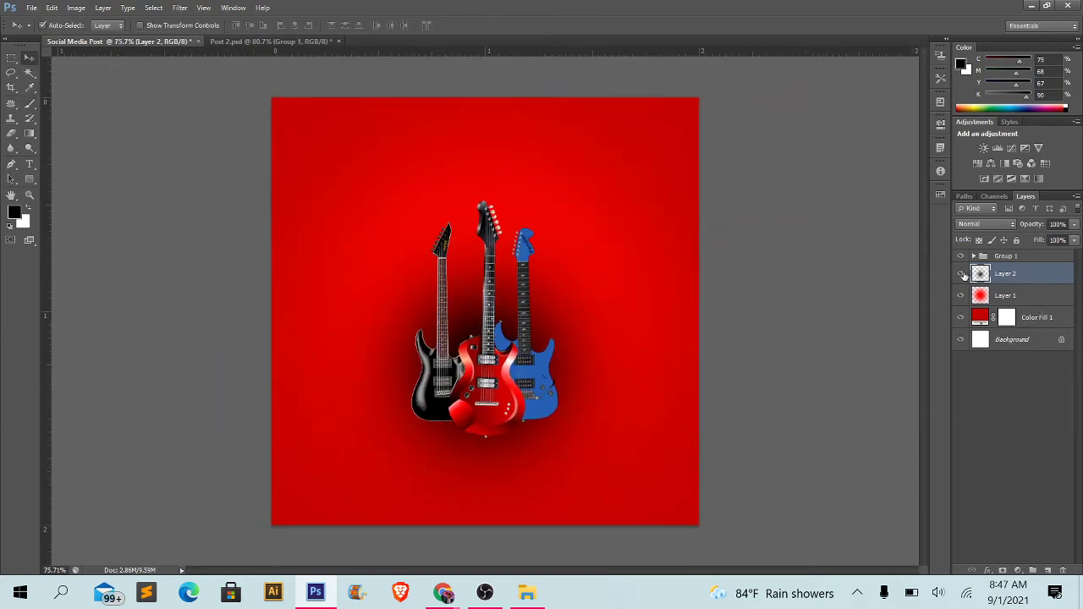
- Free-transform Layer 2's shadow, flattening it into a thin band beneath the guitars
left_click(961, 274)
left_click(961, 274)
key("ctrl+t")
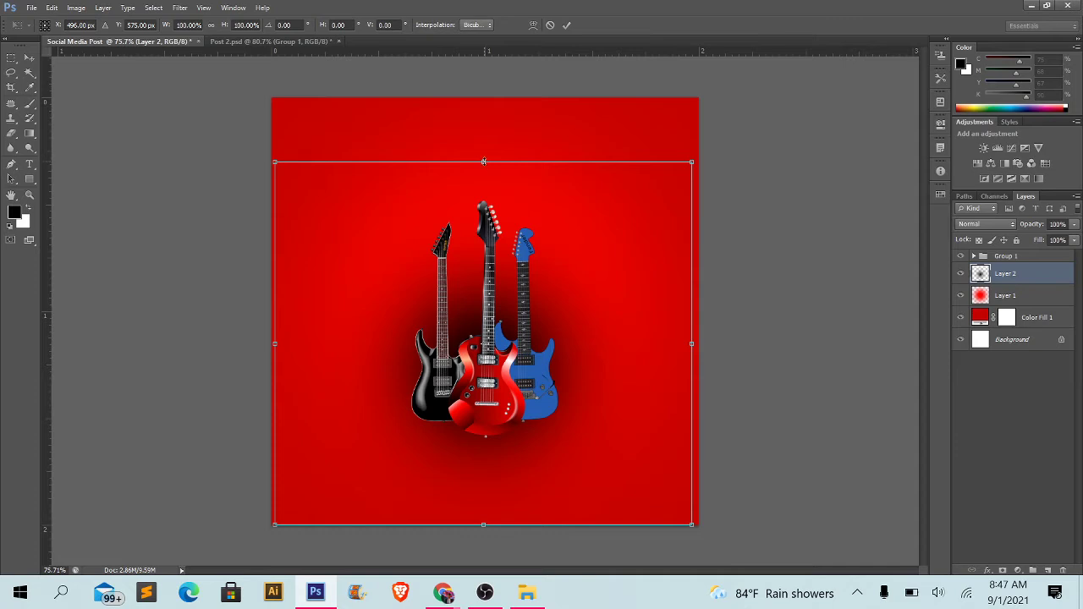
mouse_move(483, 161)
left_mouse_down()
mouse_move(483, 375)
mouse_move(515, 478)
mouse_move(519, 412)
mouse_move(510, 404)
mouse_move(530, 427)
left_mouse_up()
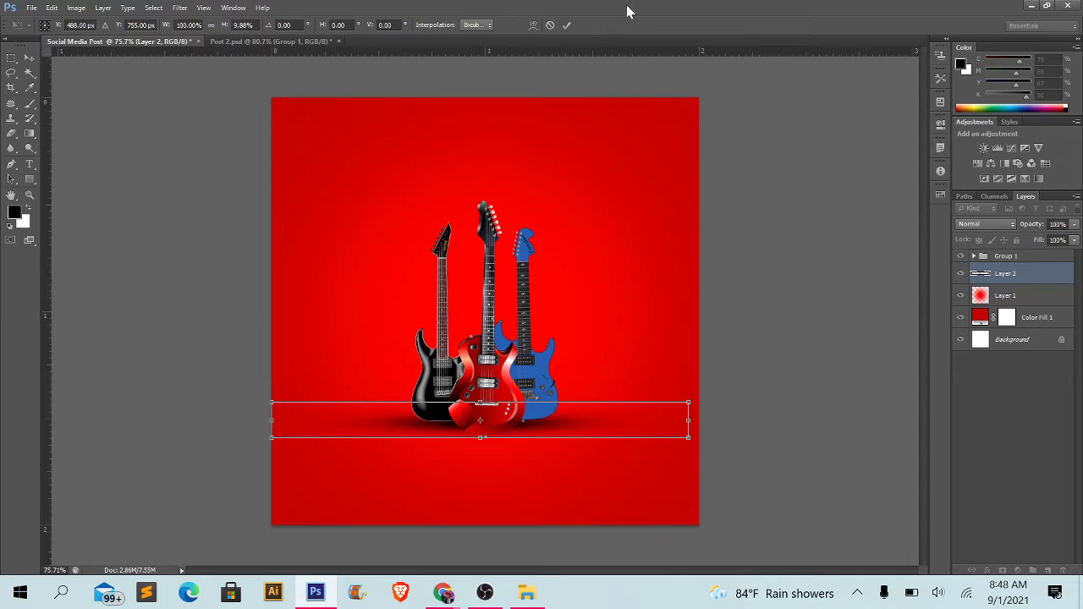
key("Return")
left_click(764, 445)
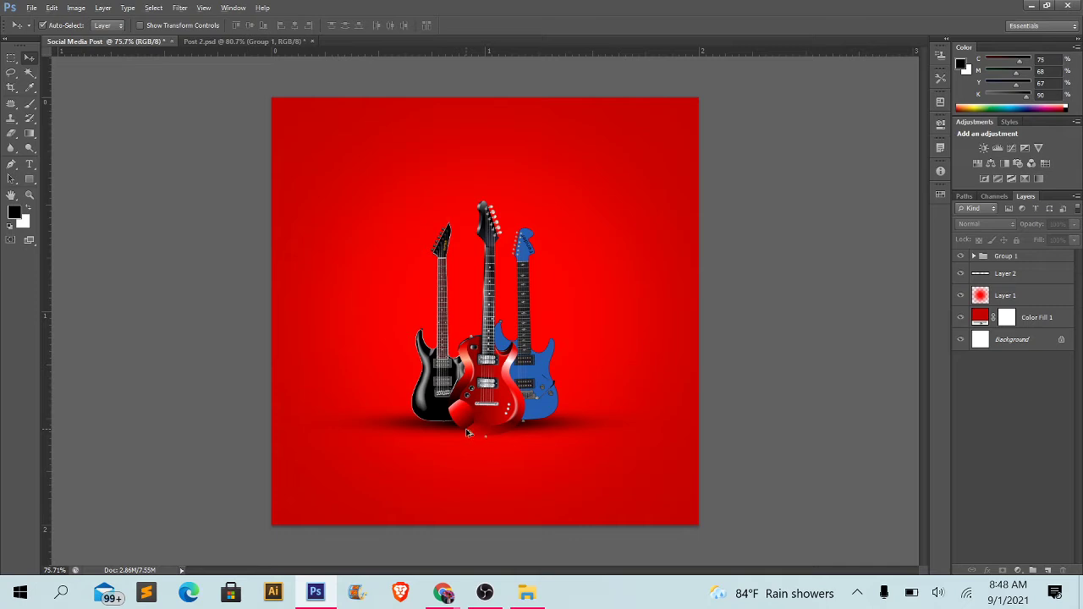
scroll(466, 434, "up", 2, "alt")
scroll(466, 433, "up", 2, "alt")
scroll(466, 433, "up", 2, "alt")
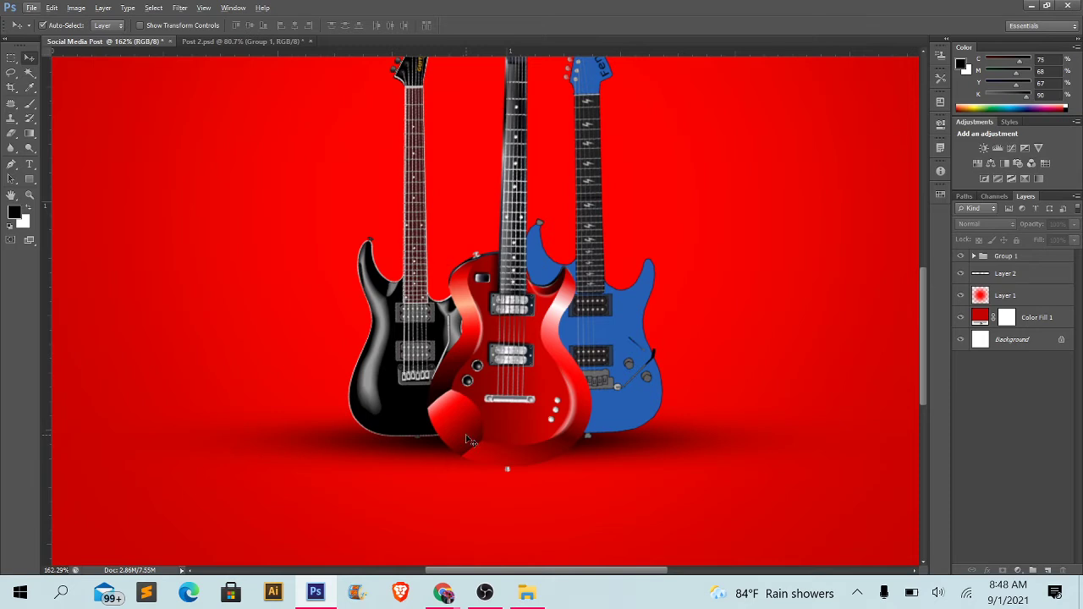
left_click(1054, 593)
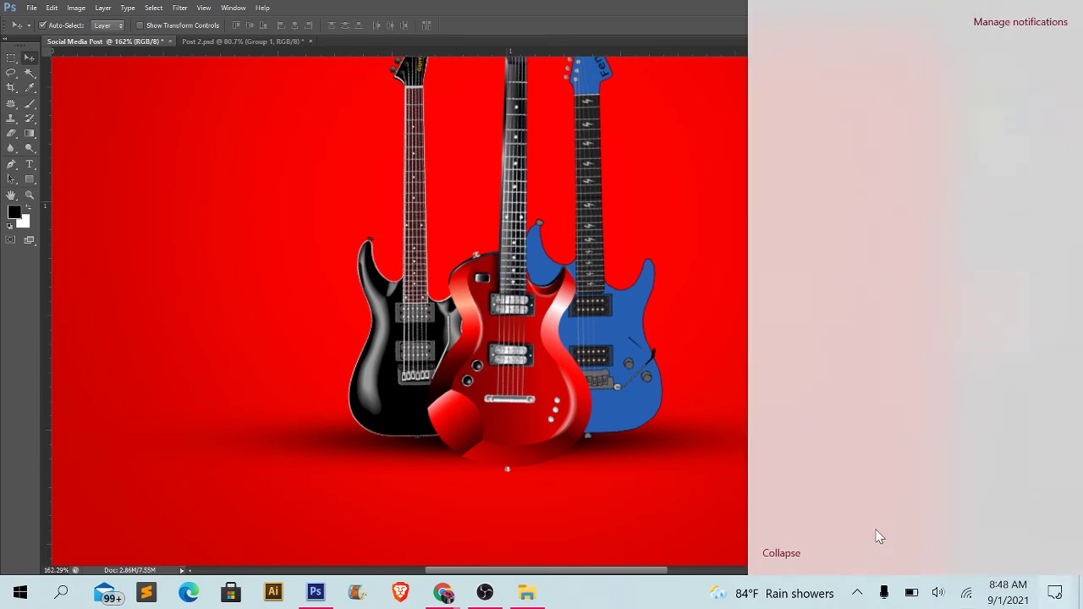
left_click(891, 530)
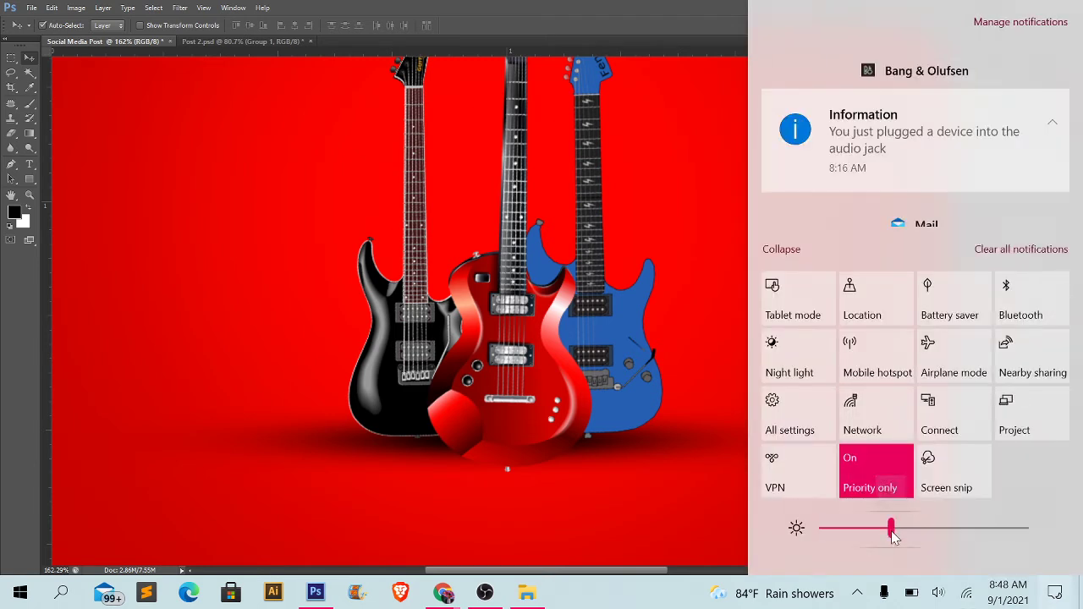
left_click(1055, 593)
scroll(525, 526, "down", 3)
scroll(524, 520, "down", 1)
scroll(524, 517, "down", 1)
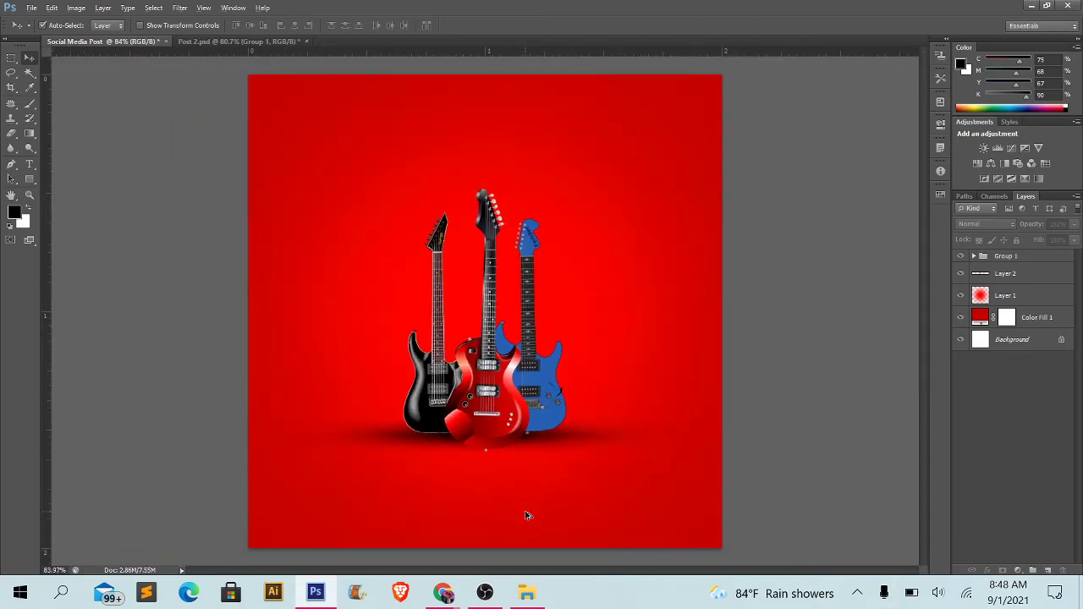
scroll(524, 515, "down", 1)
- Lower Layer 2's opacity to about 73% to lighten the floor shadow
left_click(1008, 271)
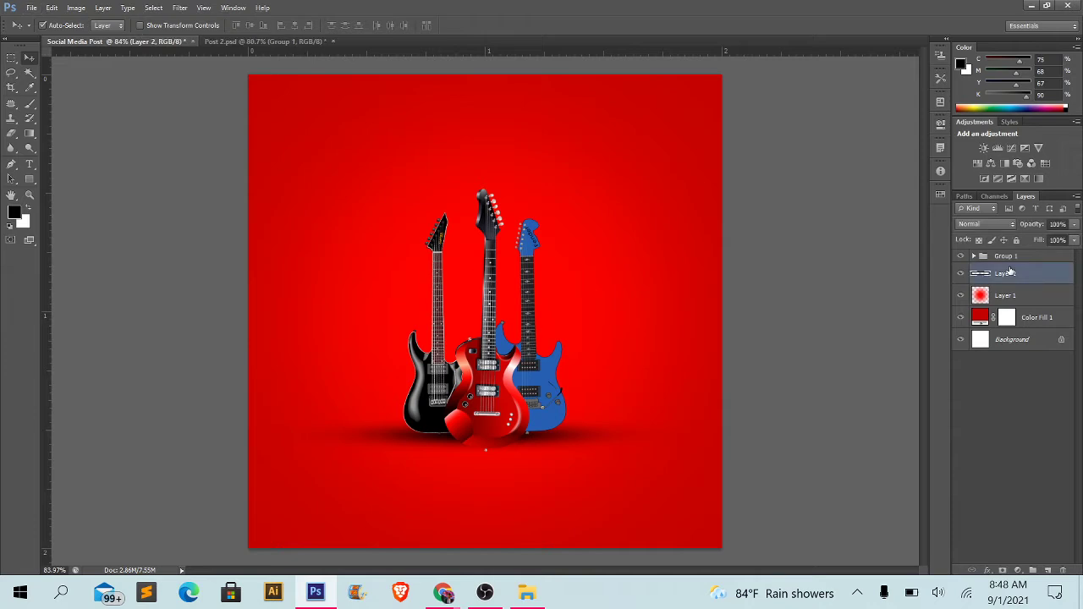
left_click(961, 274)
left_click(1072, 227)
left_click_drag(1068, 244, 1059, 245)
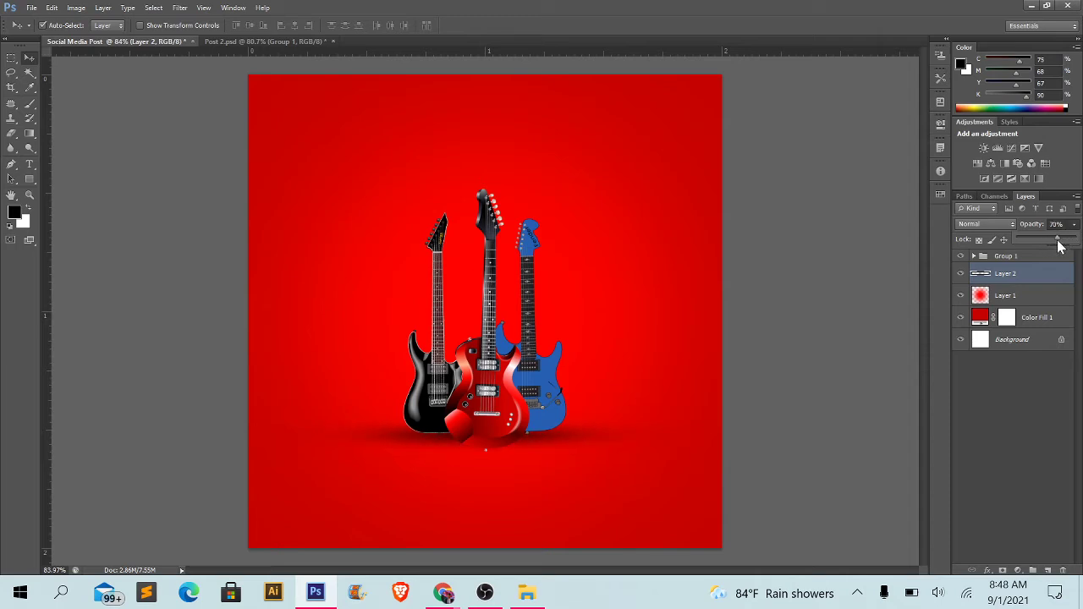
left_click(831, 421)
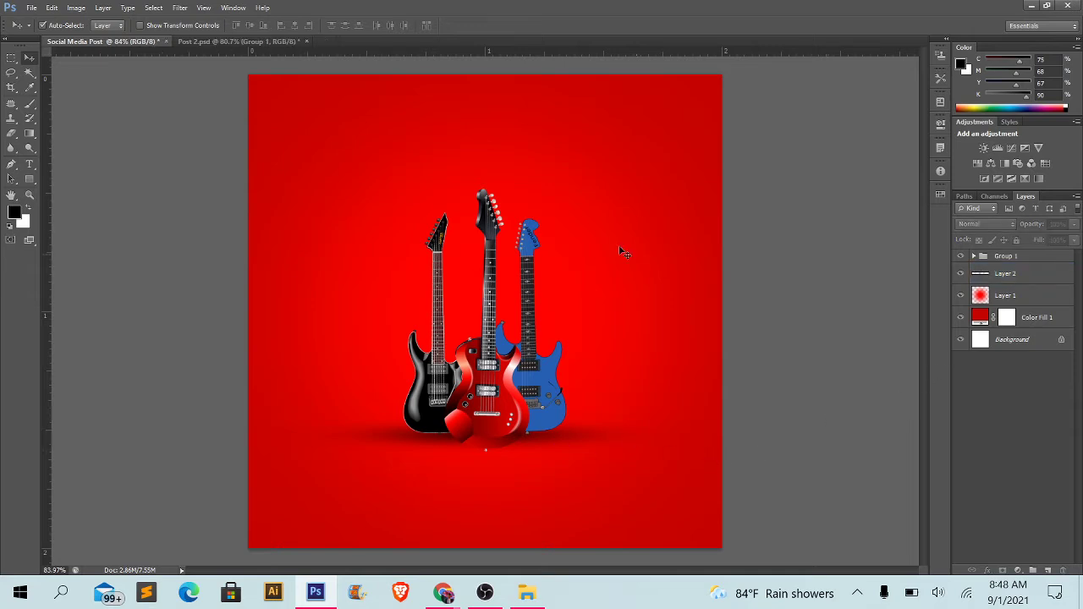
scroll(569, 377, "down", 1)
scroll(571, 378, "up", 2)
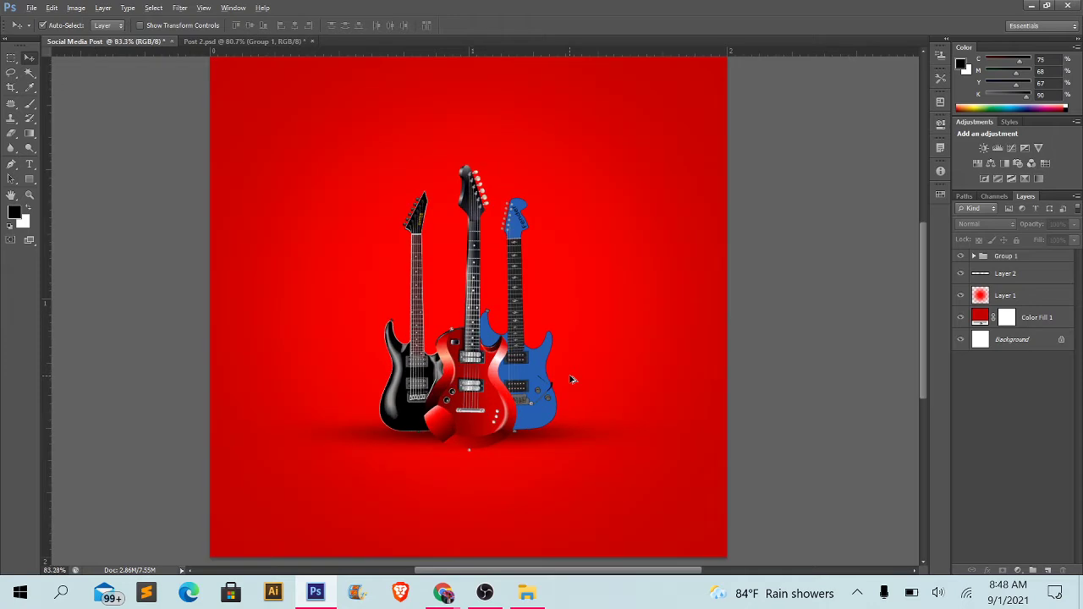
scroll(571, 380, "down", 1)
scroll(571, 380, "up", 1)
scroll(571, 379, "down", 2)
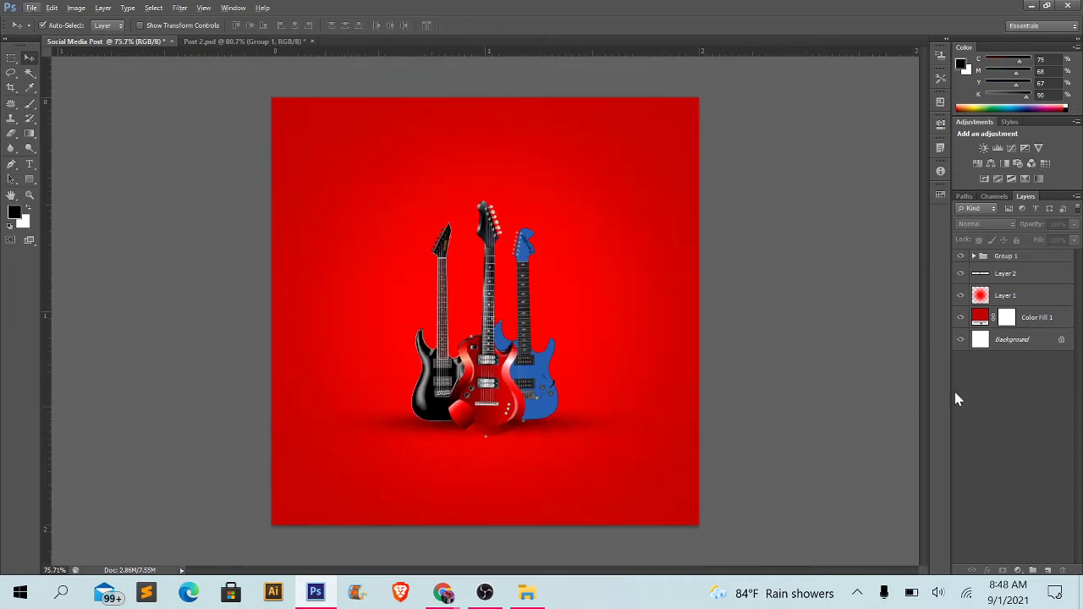
- Change Color Fill 1 to darker red #a40200, then go to the Post 2.psd document
double_click(979, 318)
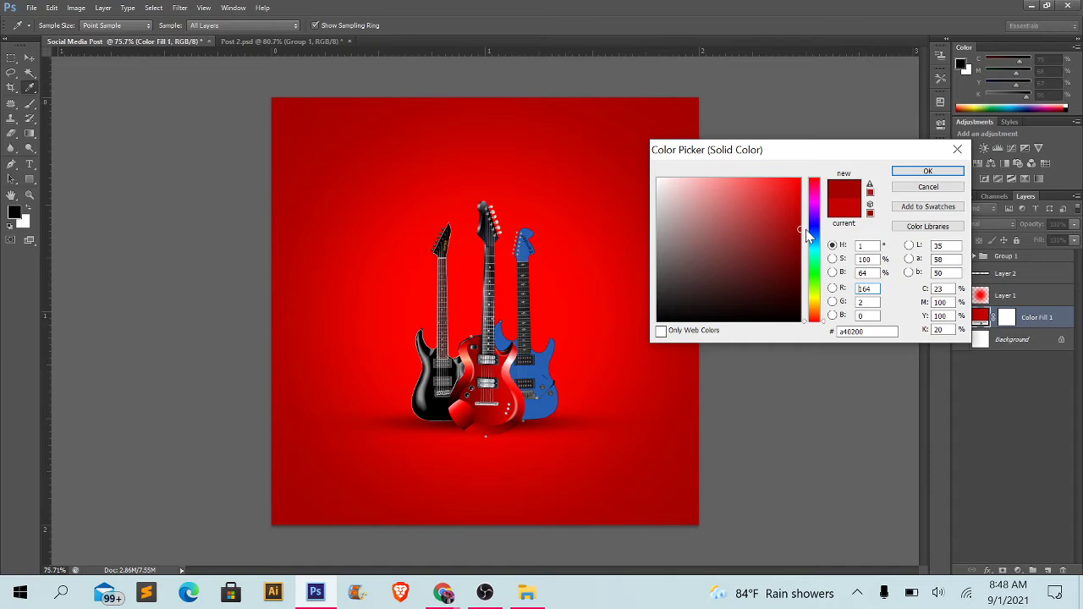
left_click(926, 171)
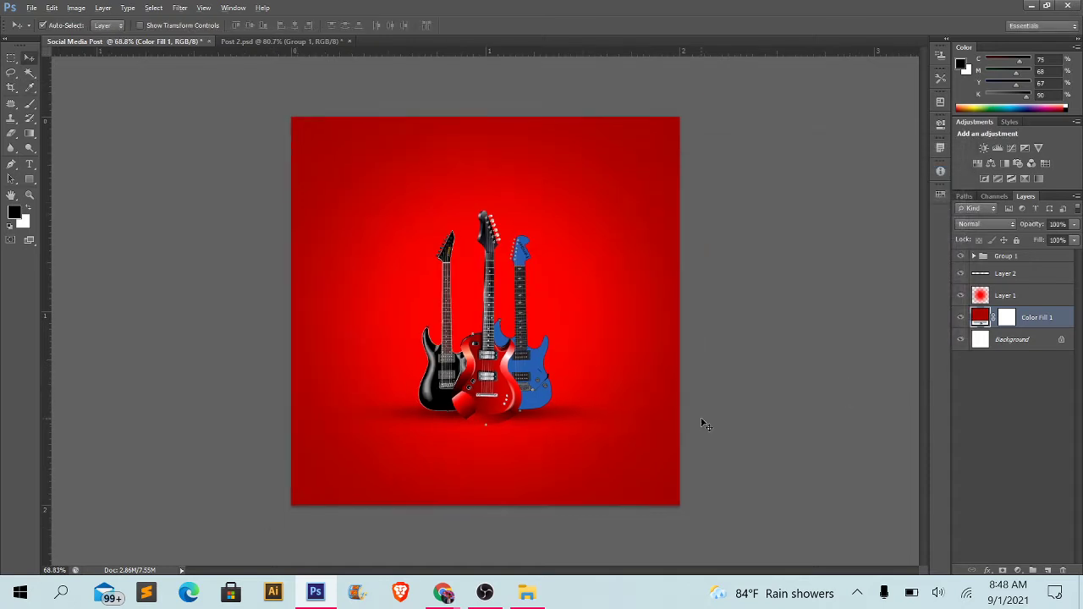
key("alt")
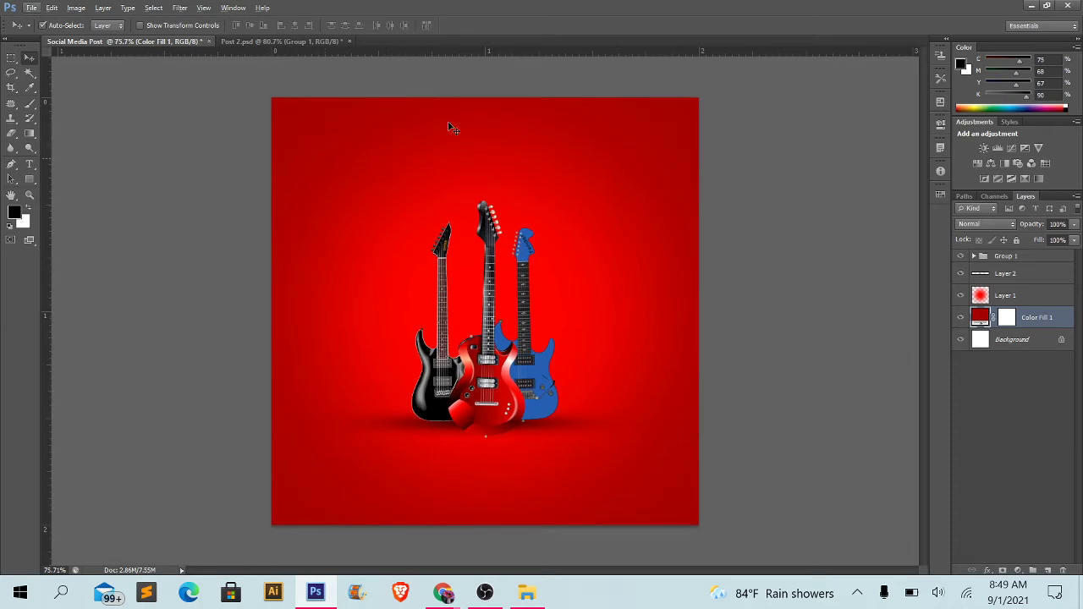
left_click(323, 42)
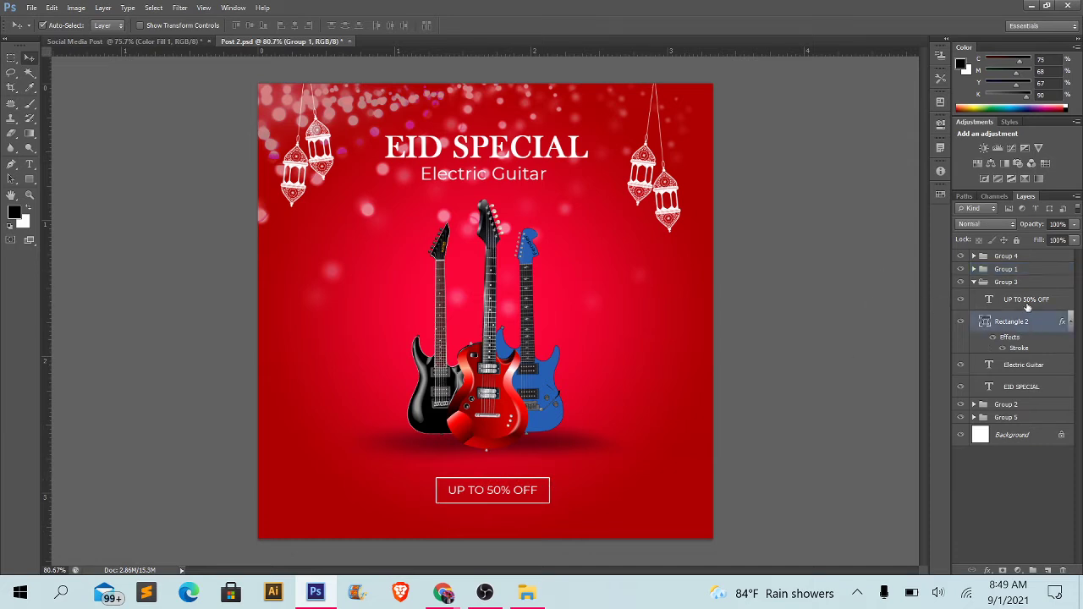
- Copy the UP TO 50% OFF text and Rectangle 2 layers into Social Media Post below the guitars
left_click(1024, 328)
left_click(1026, 305, "shift")
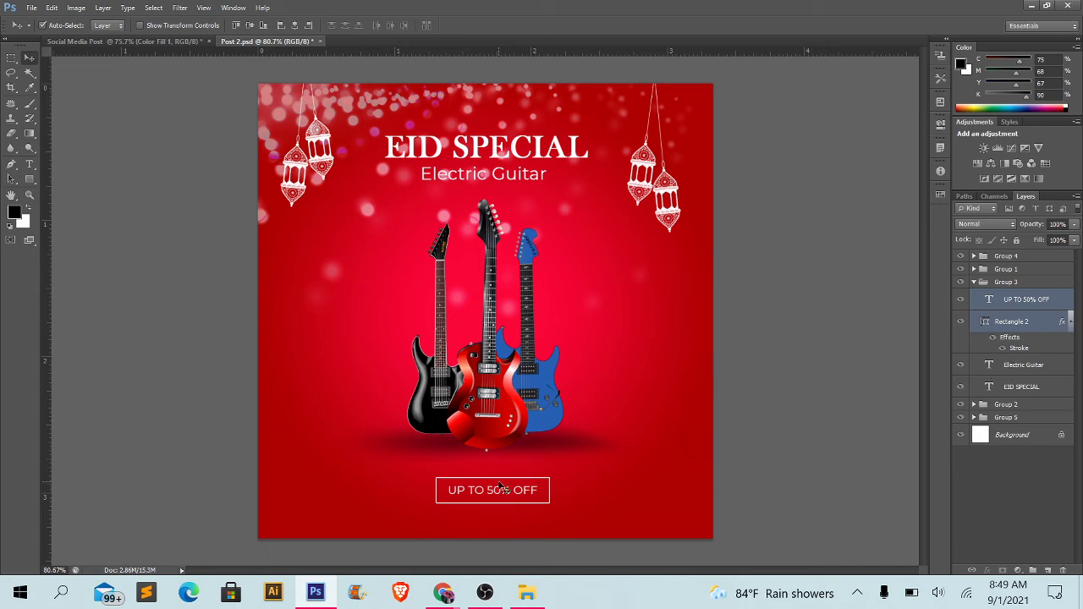
mouse_move(493, 482)
left_mouse_down()
mouse_move(315, 450)
mouse_move(169, 44)
left_mouse_up()
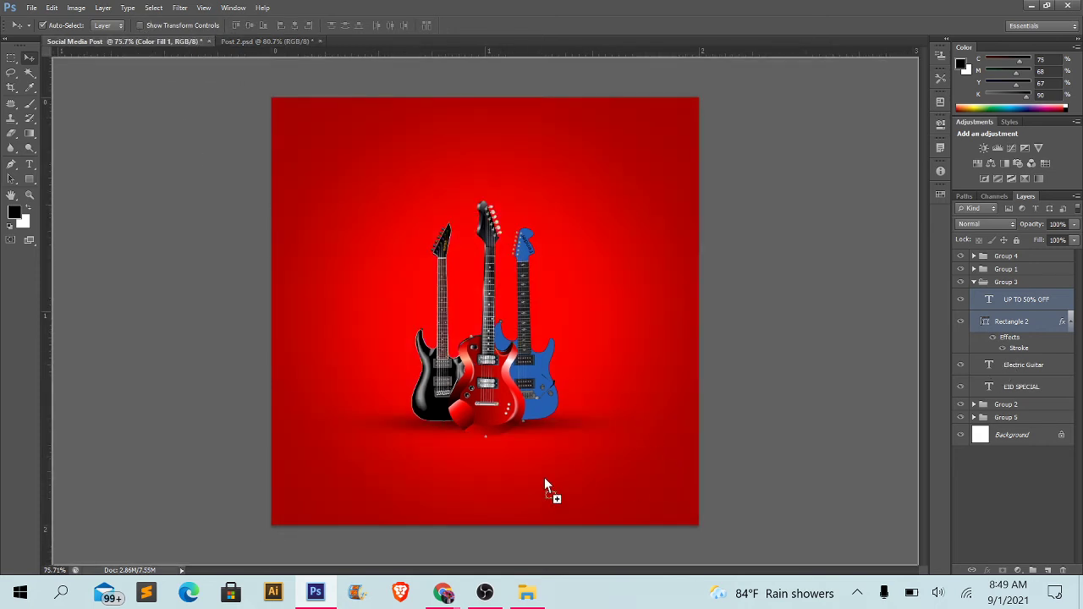
mouse_move(168, 44)
left_mouse_down()
mouse_move(546, 482)
mouse_move(486, 474)
left_mouse_up()
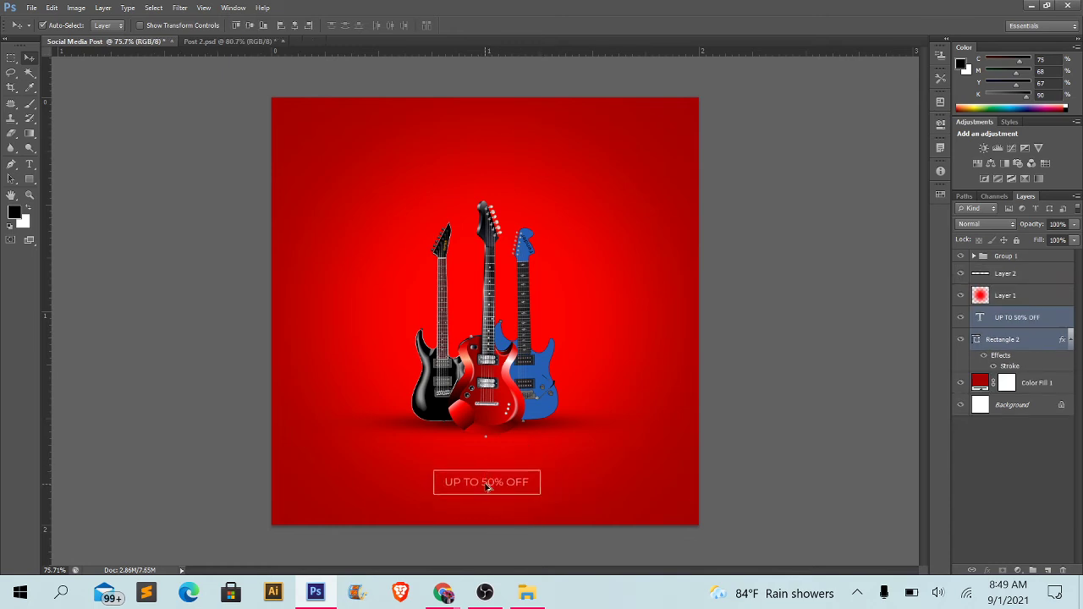
scroll(488, 474, "up", 2)
left_click_drag(546, 457, 553, 260)
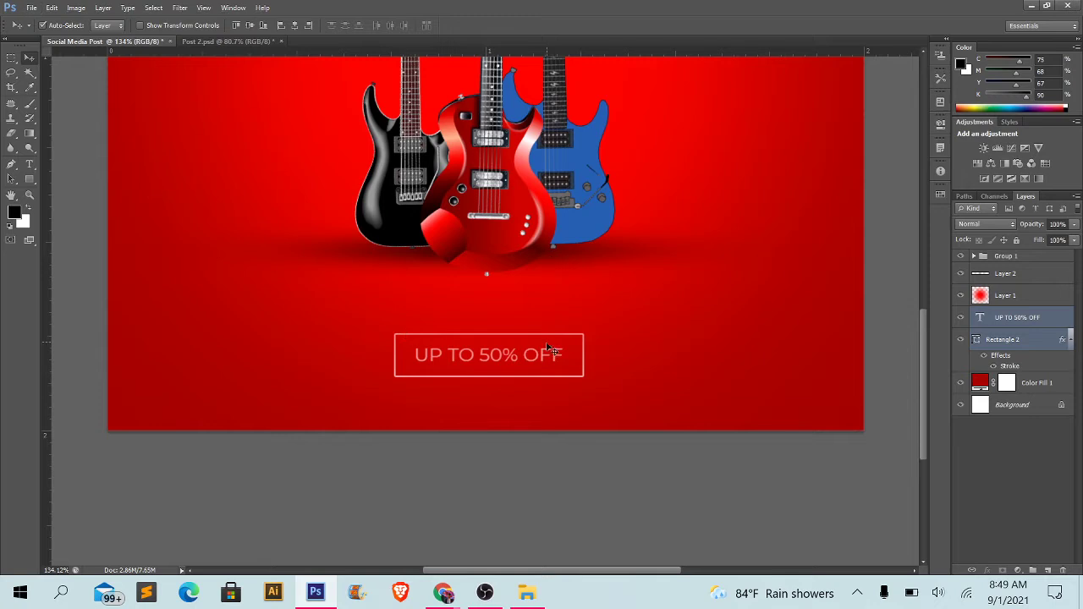
- Group them as Group 2 and place it just under Group 1 in Layers
key("ctrl+g")
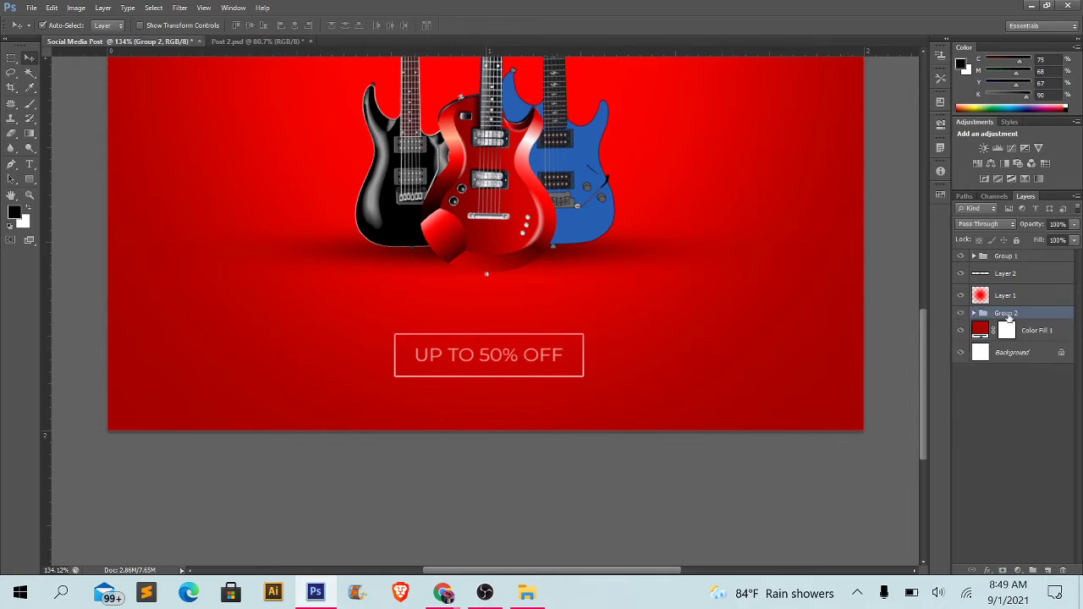
left_click_drag(1006, 315, 1007, 264)
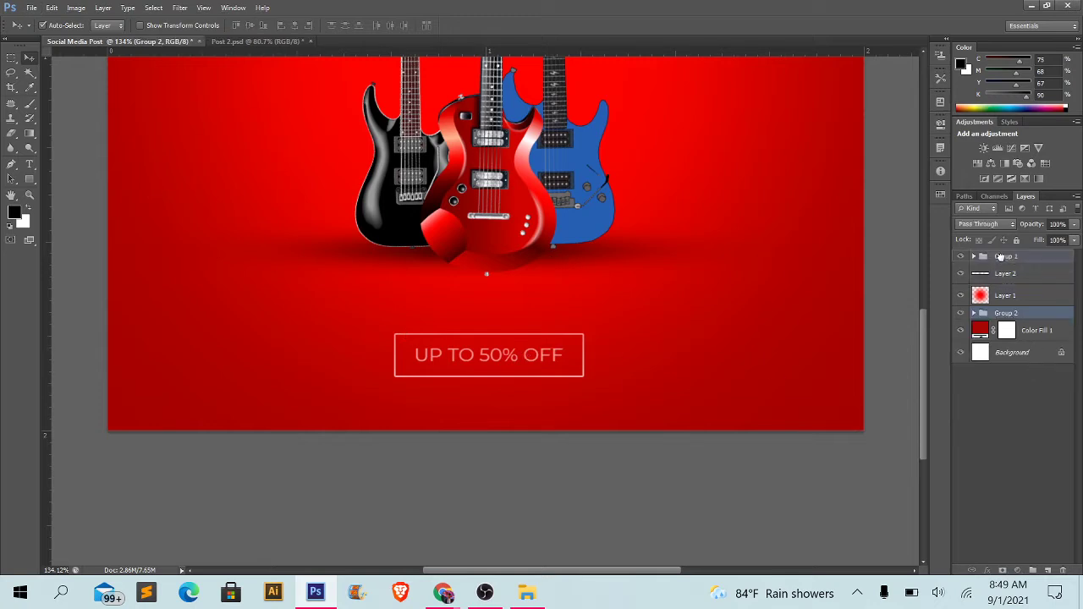
left_click(881, 374)
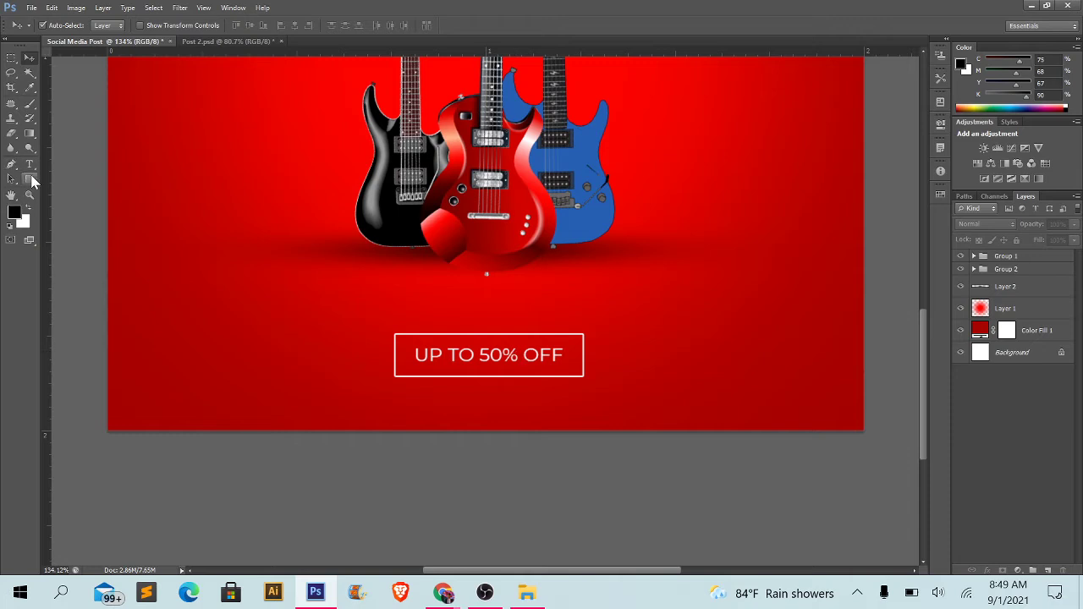
left_click(29, 180)
left_click(56, 177)
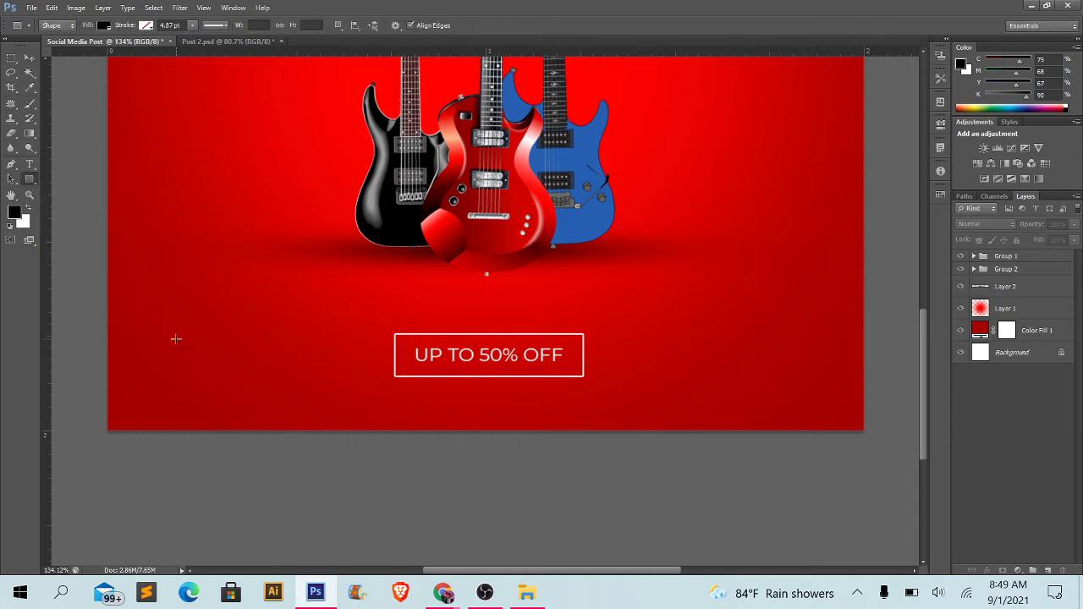
left_click_drag(176, 338, 352, 393)
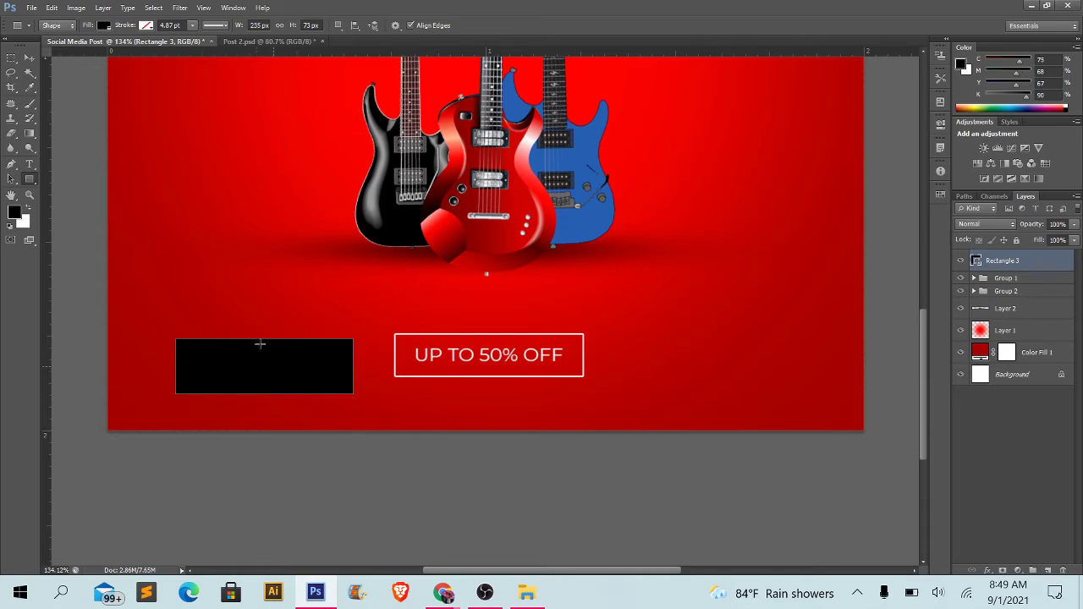
left_click(105, 27)
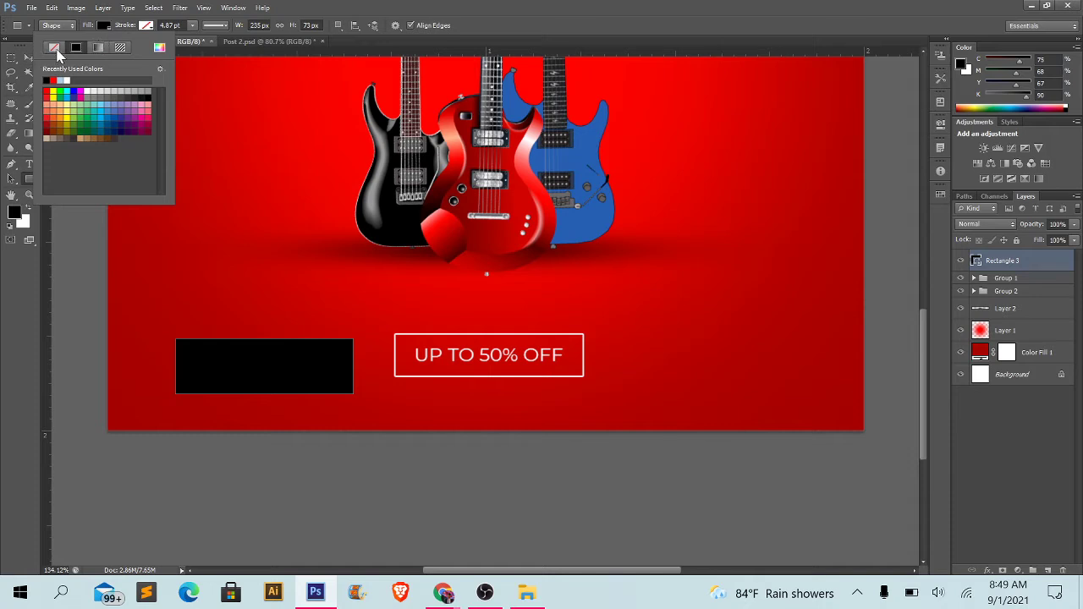
left_click(55, 49)
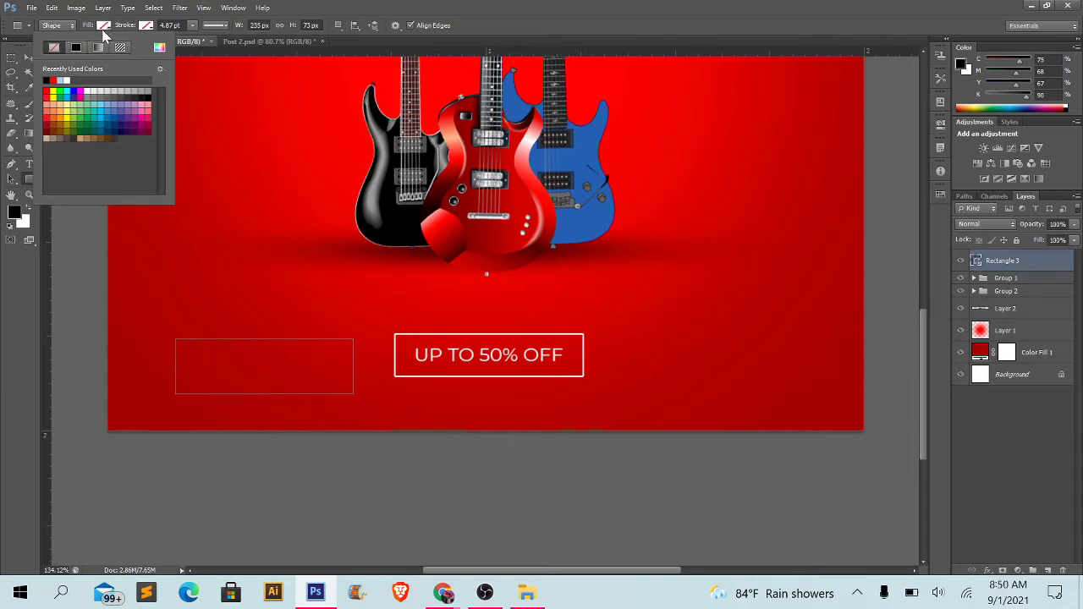
left_click(103, 31)
left_click(146, 26)
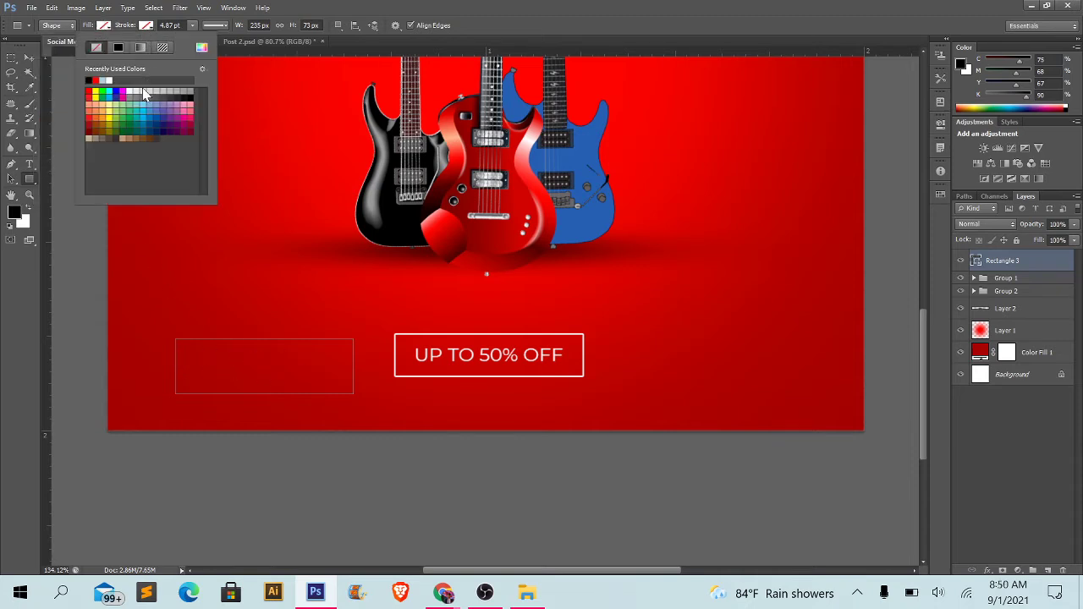
left_click(110, 80)
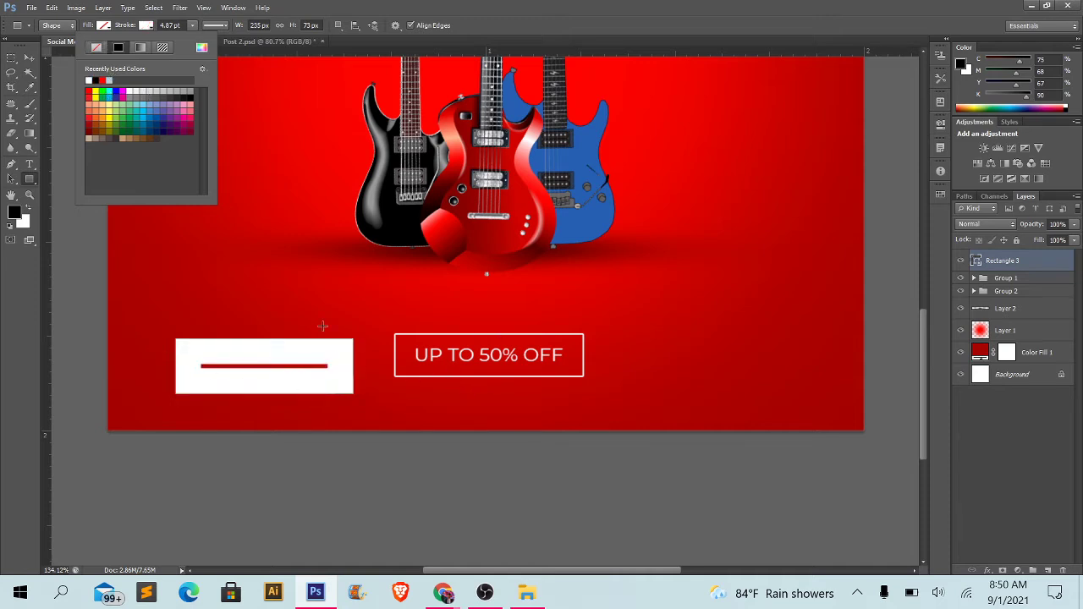
left_click(147, 27)
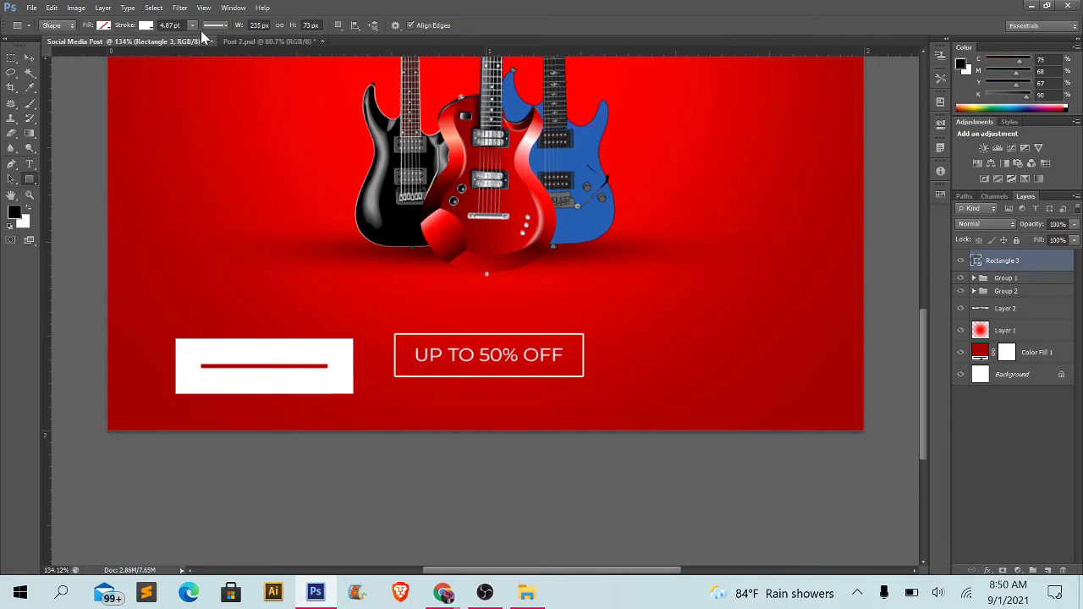
left_click_drag(192, 28, 185, 39)
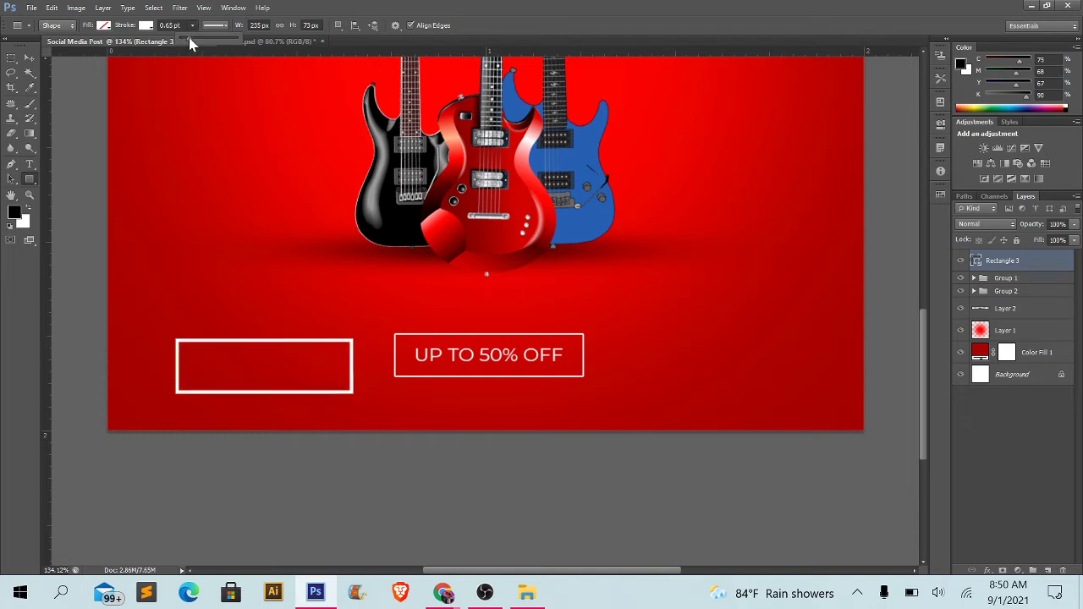
left_click(29, 58)
left_click(144, 245)
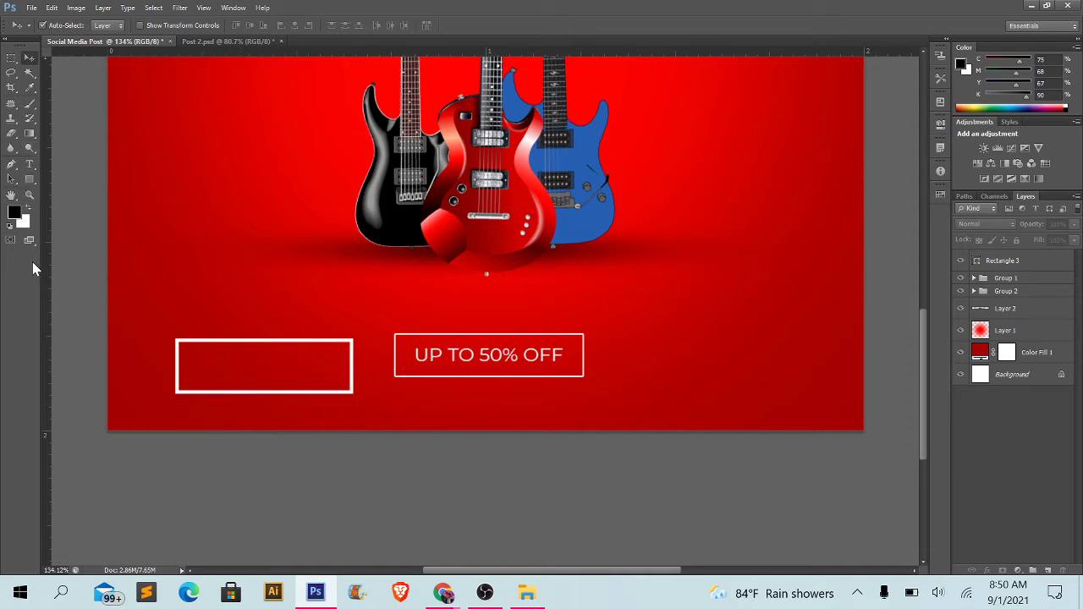
left_click(29, 164)
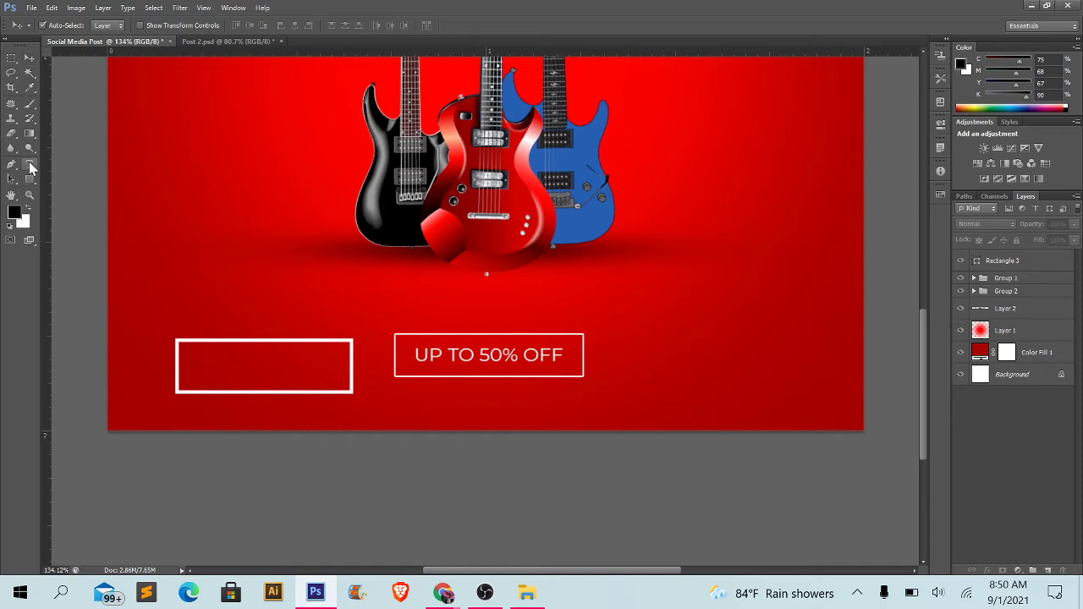
left_click(190, 366)
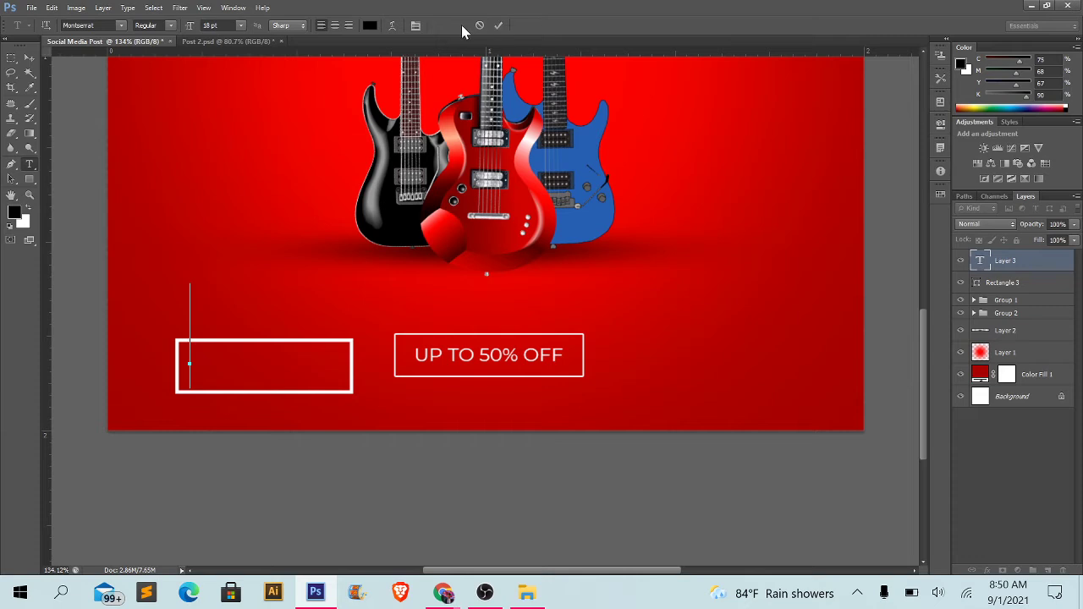
key("Escape")
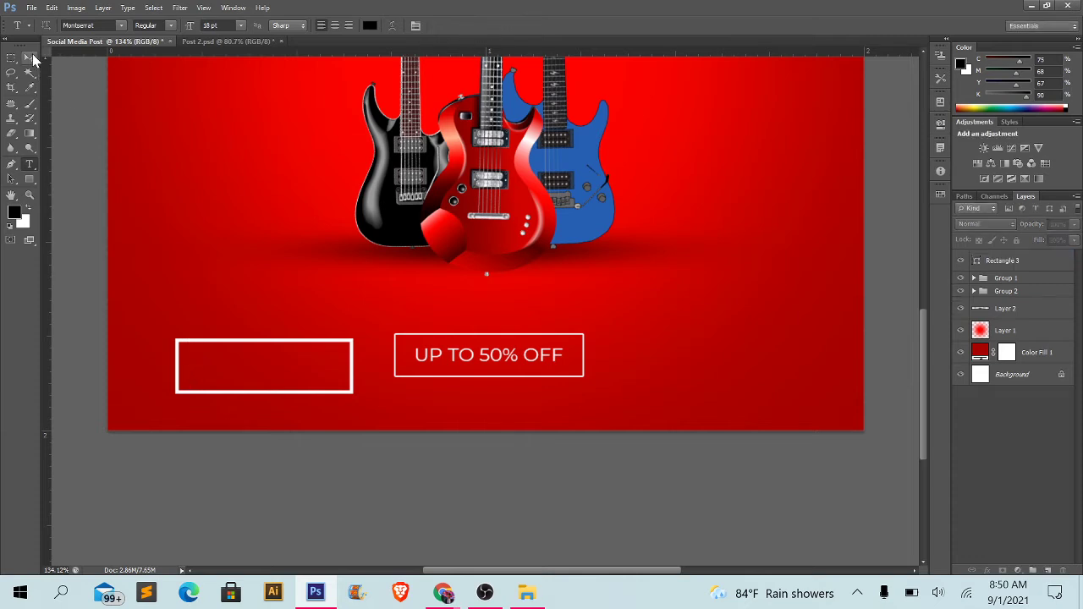
left_click(29, 57)
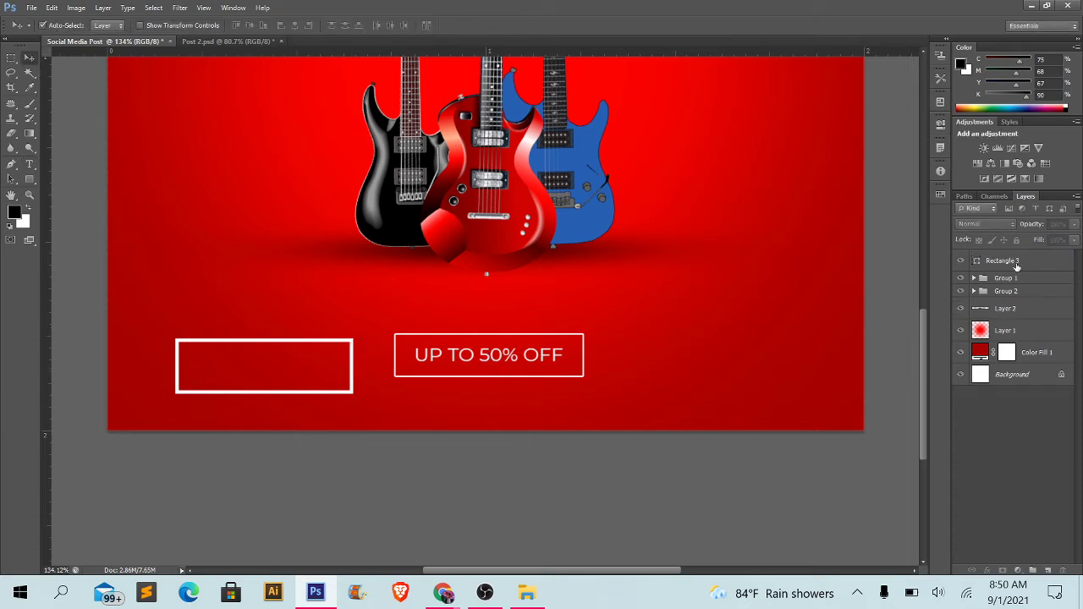
left_click(1016, 264)
key("Delete")
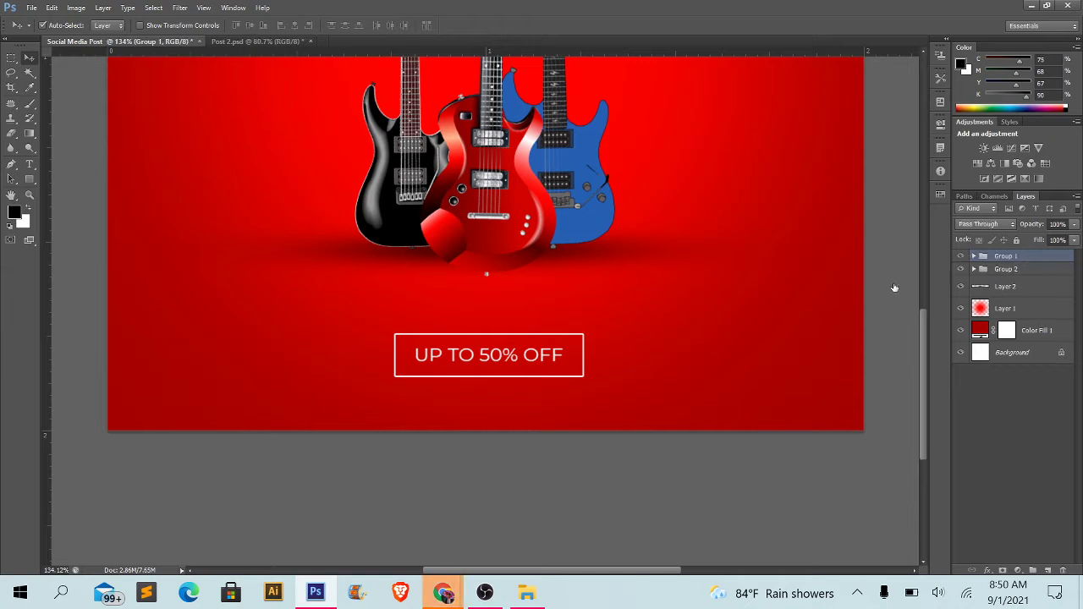
- Copy the EID SPECIAL and Electric Guitar text layers from Post 2.psd to the post's top
left_click(270, 43)
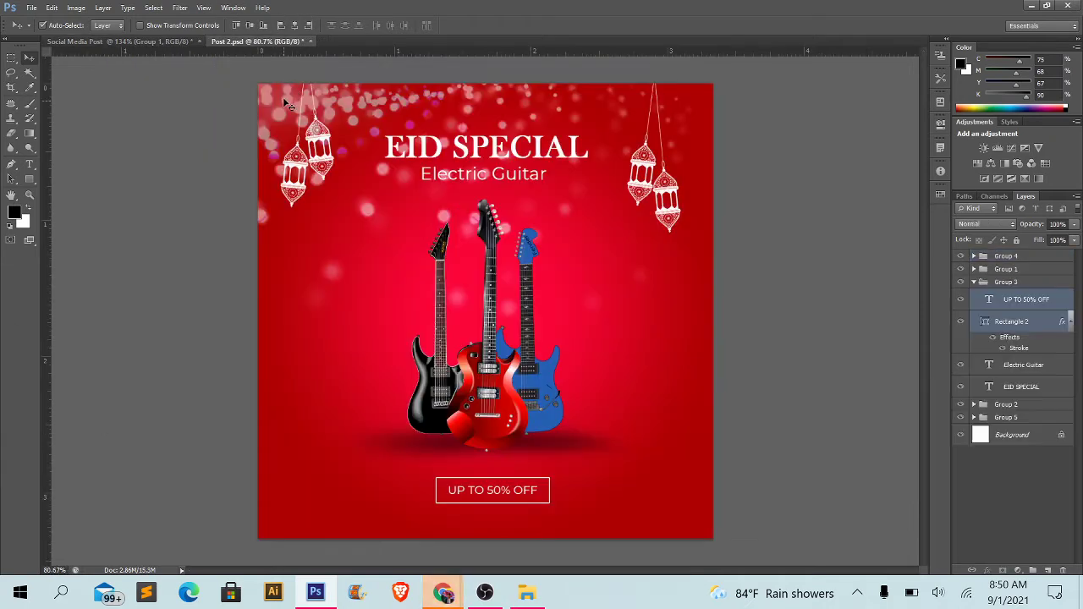
left_click(415, 149)
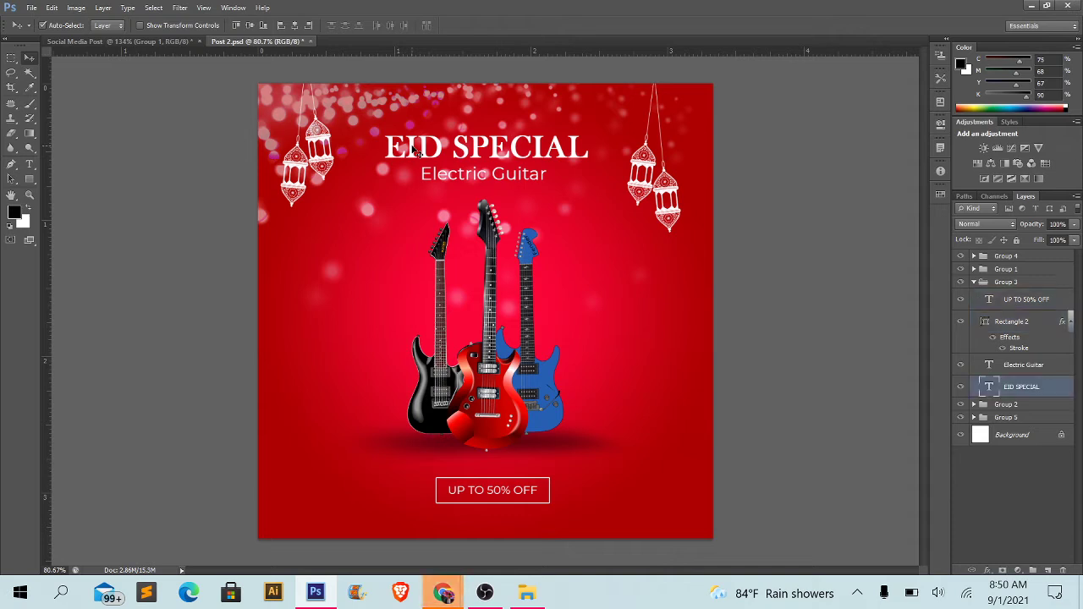
left_click(440, 166, "shift")
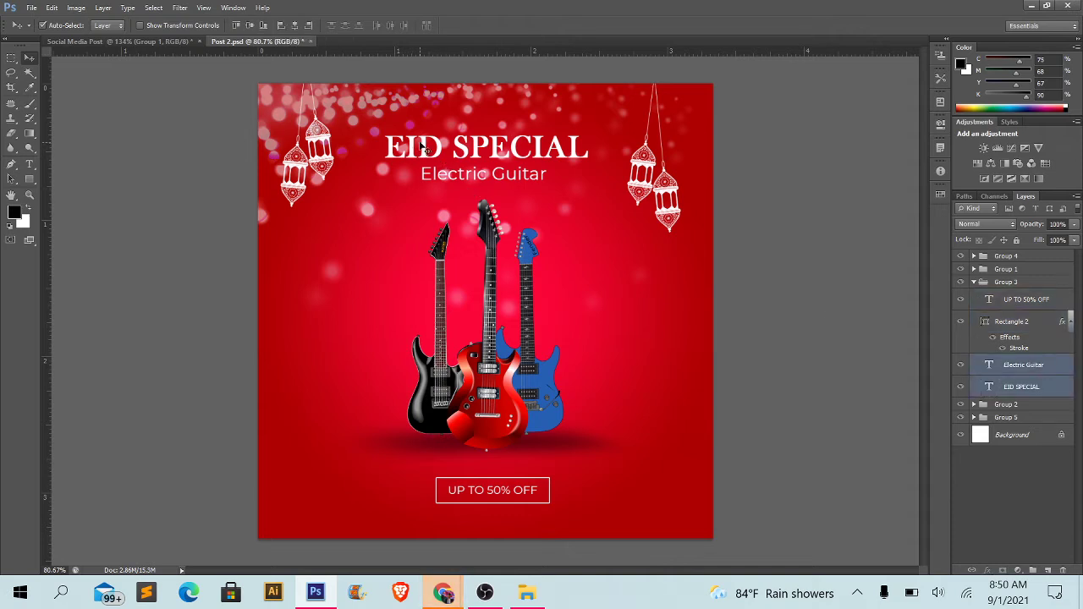
mouse_move(432, 156)
left_mouse_down()
mouse_move(4, 53)
mouse_move(76, 40)
mouse_move(377, 191)
left_mouse_up()
key("ctrl+0")
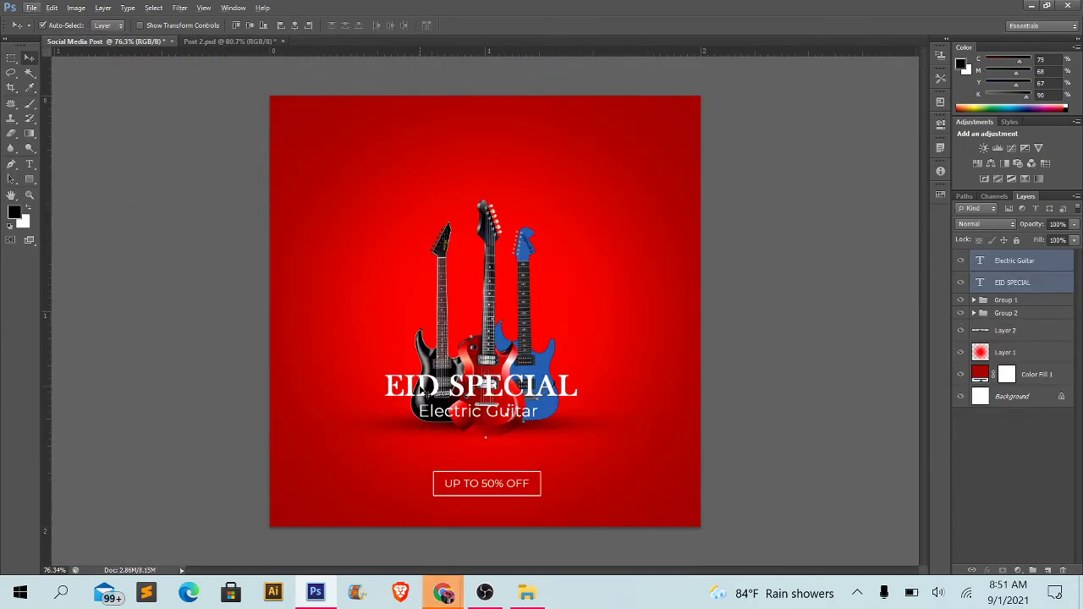
left_click_drag(423, 387, 437, 152)
key("ctrl+z")
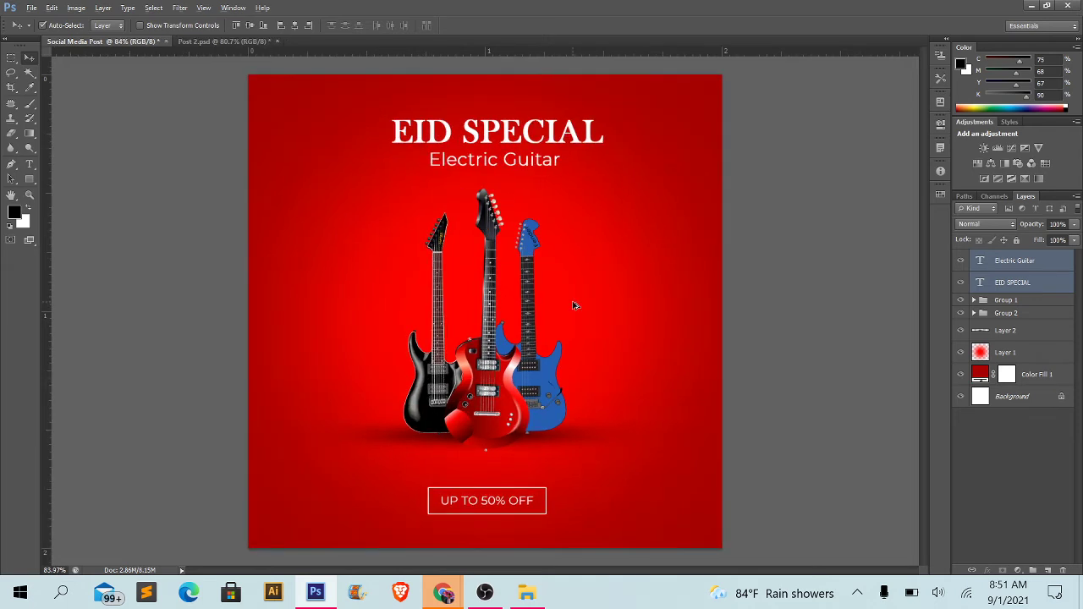
left_click(812, 383)
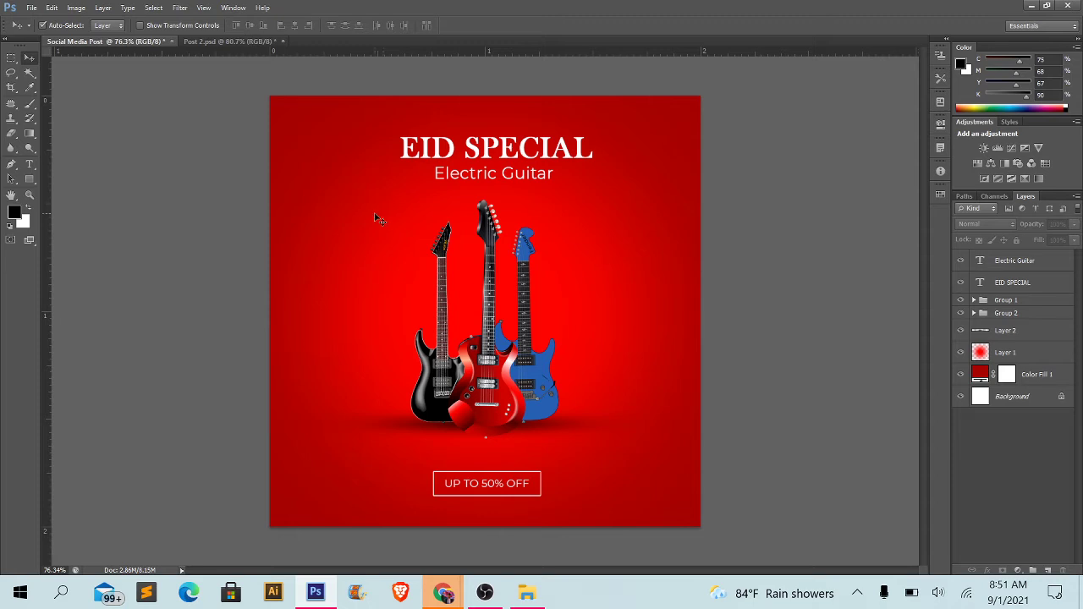
- Type LOGO in the post's top-left corner and set it to 8 pt
left_click(29, 164)
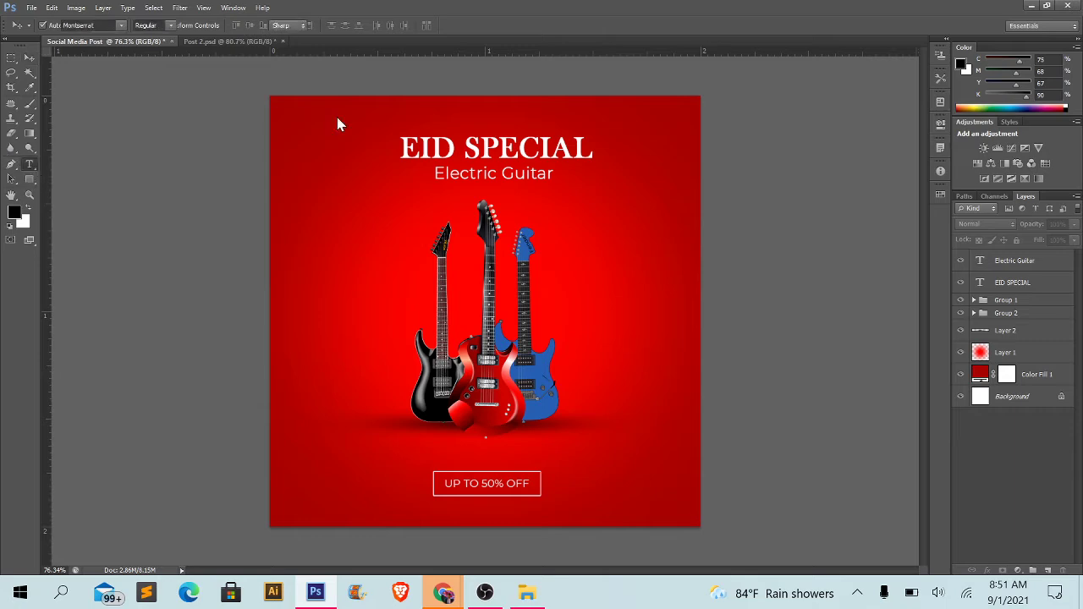
scroll(320, 149, "up", 3)
left_click_drag(302, 155, 402, 310)
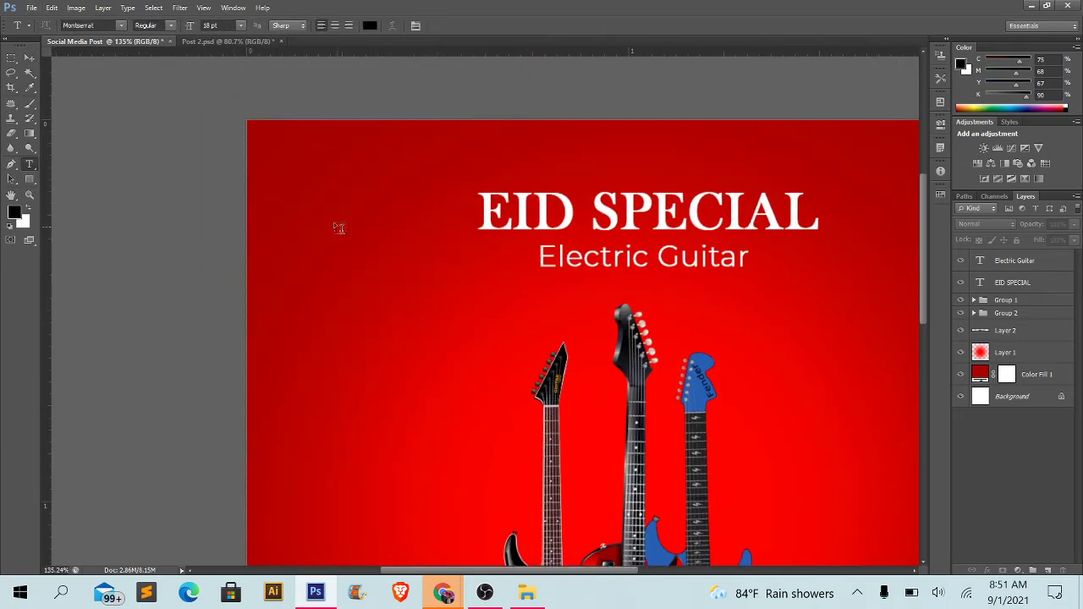
left_click(285, 178)
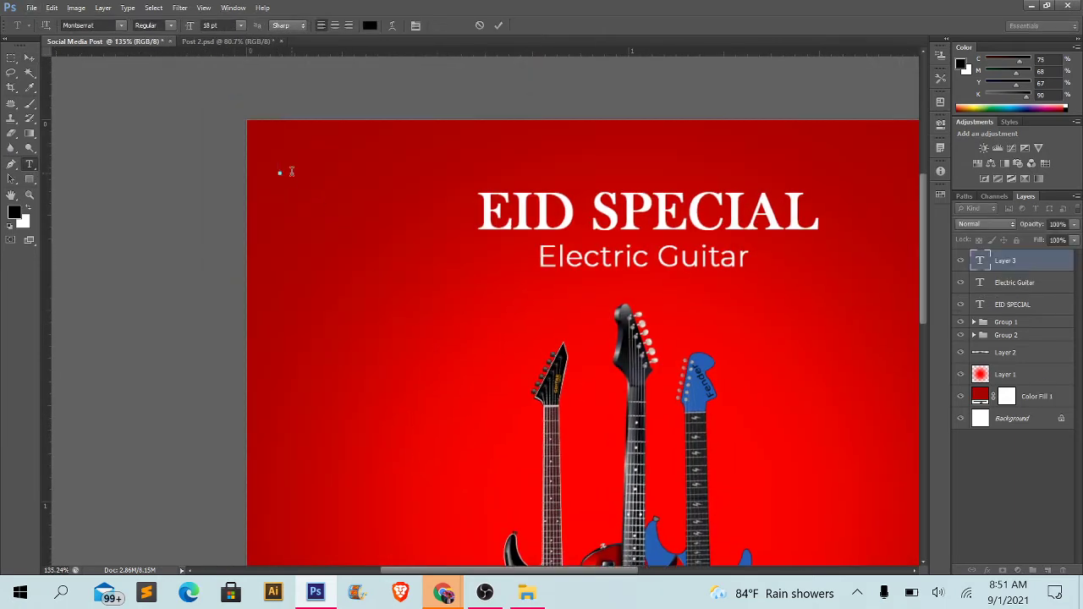
type("LOGO")
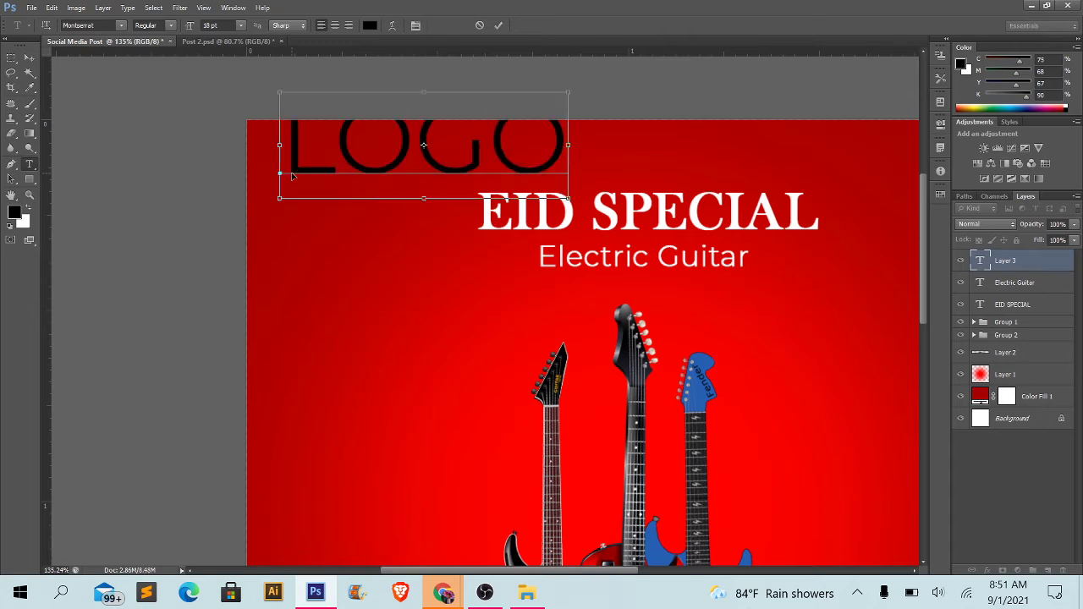
key("ctrl+a")
left_click(415, 25)
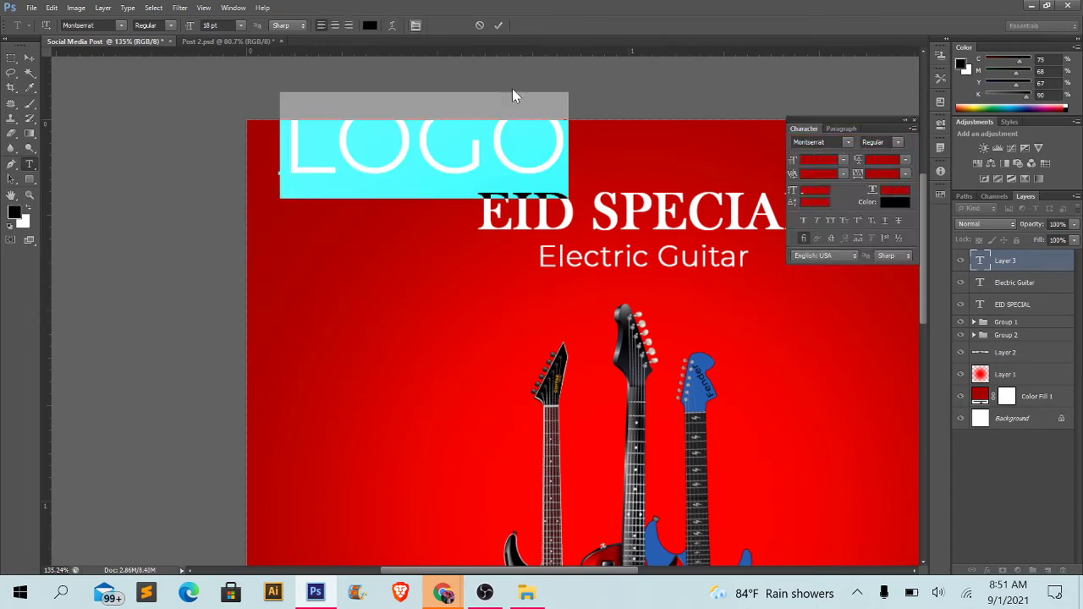
left_click(821, 159)
type("8")
key("Return")
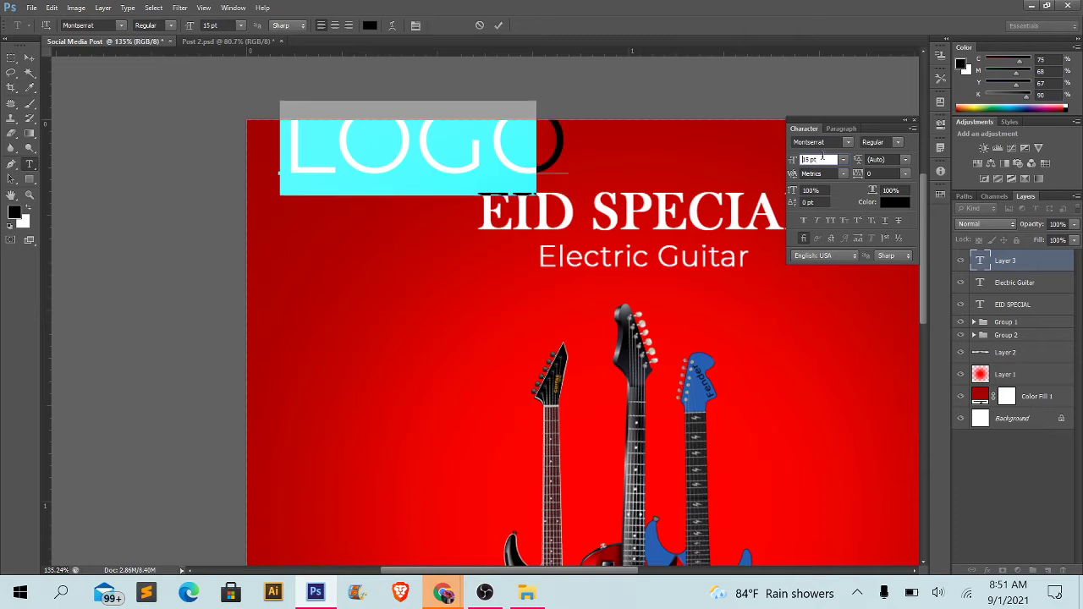
- Make the LOGO text white, reduce it to 5 pt, and commit the edit
left_click(890, 203)
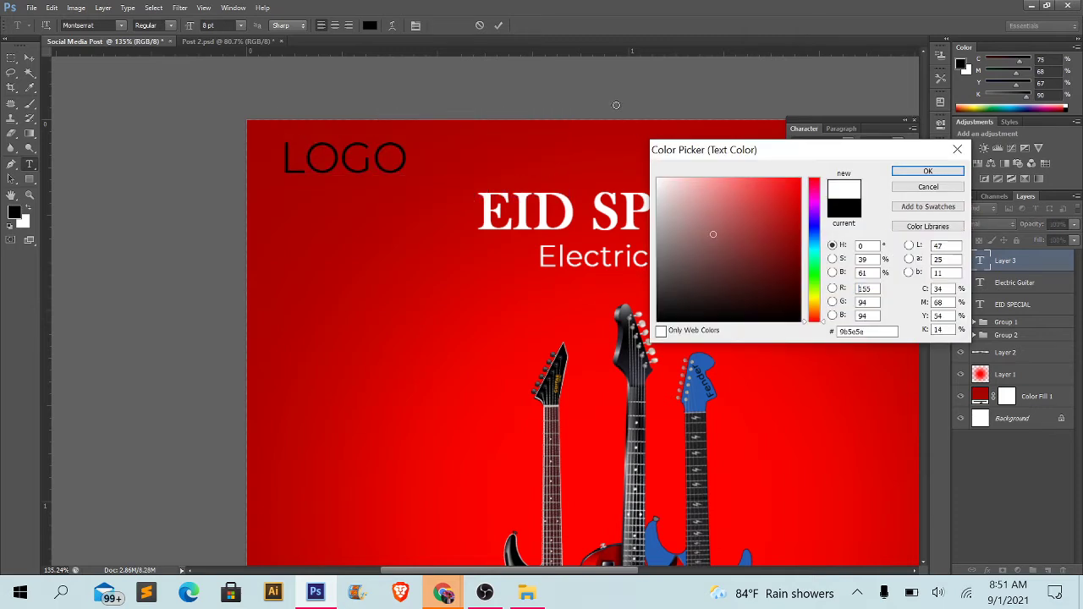
left_click(928, 171)
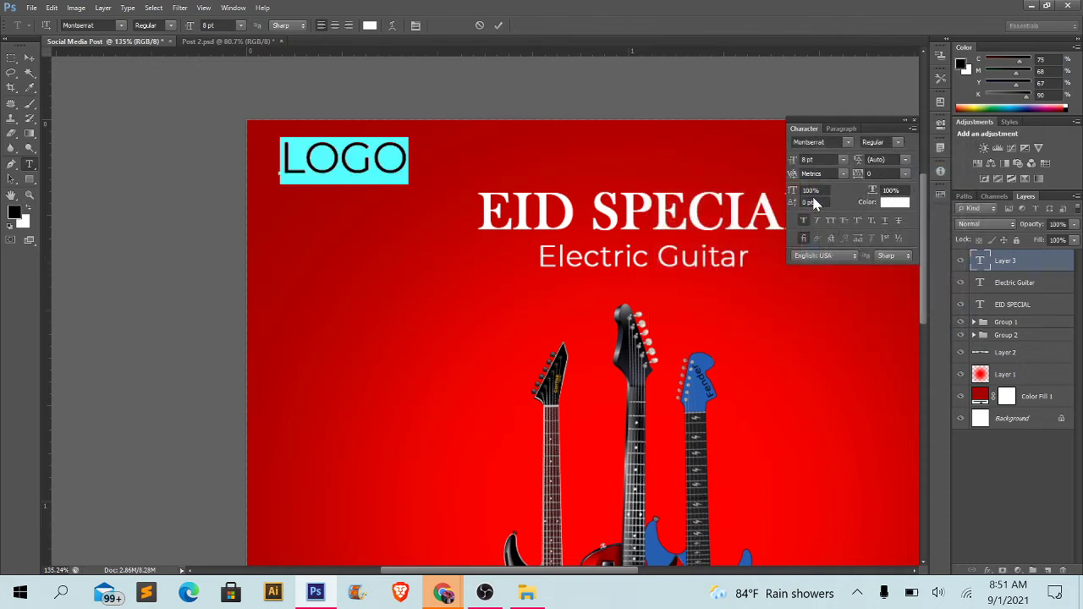
left_click(819, 161)
type("6")
key("Return")
key("Down")
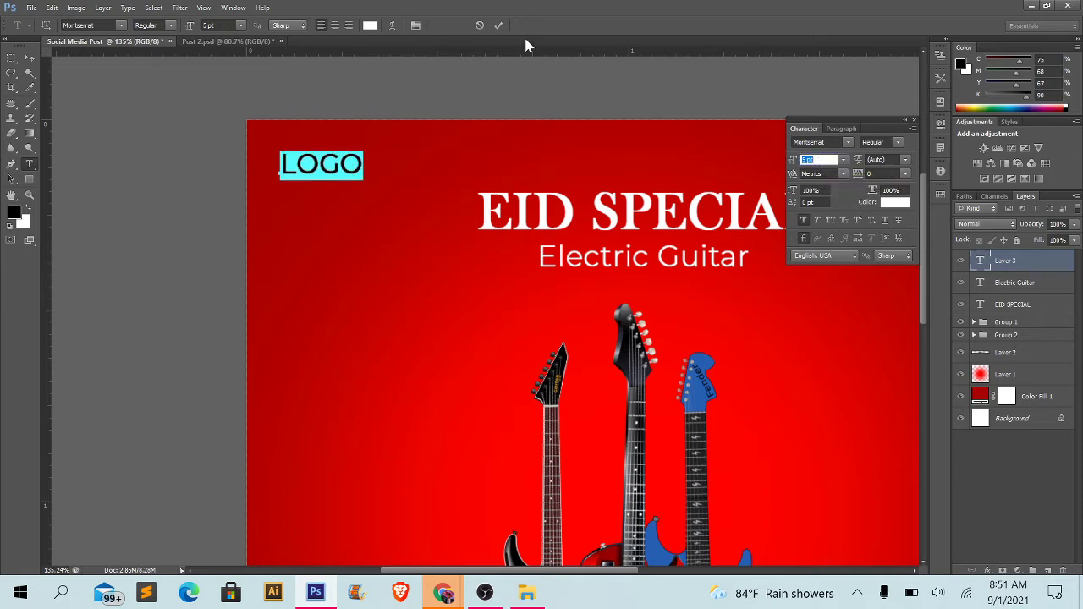
left_click(499, 26)
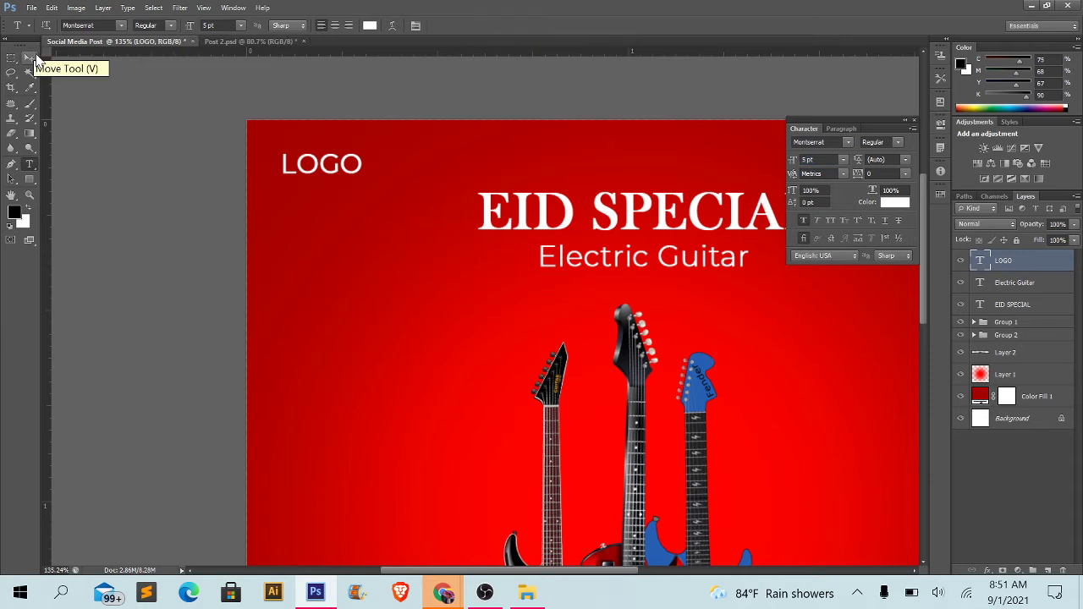
- Nudge the LOGO text slightly right and down in the top-left corner
left_click(11, 58)
left_click_drag(303, 169, 313, 180)
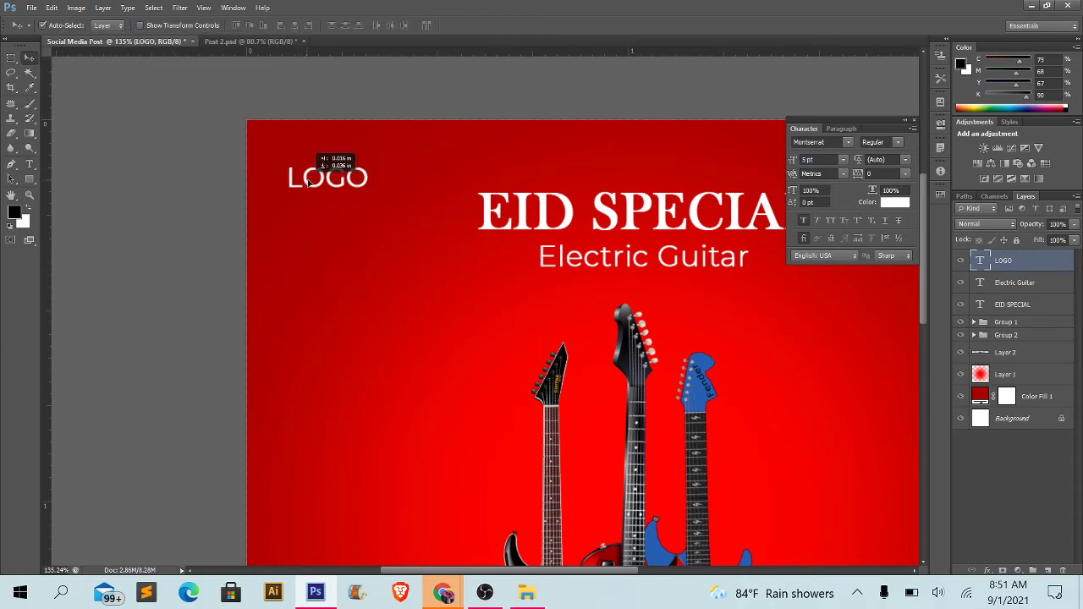
scroll(310, 182, "down", 2)
scroll(309, 184, "down", 3)
scroll(415, 212, "up", 1)
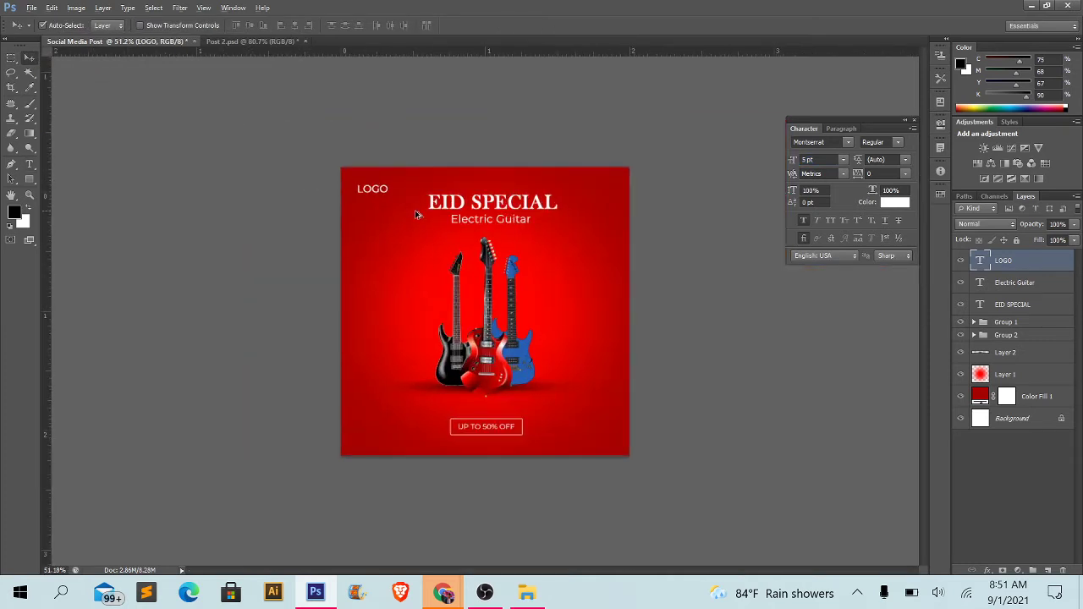
scroll(415, 213, "up", 1)
scroll(367, 177, "up", 1)
scroll(274, 112, "up", 1)
scroll(275, 112, "up", 1)
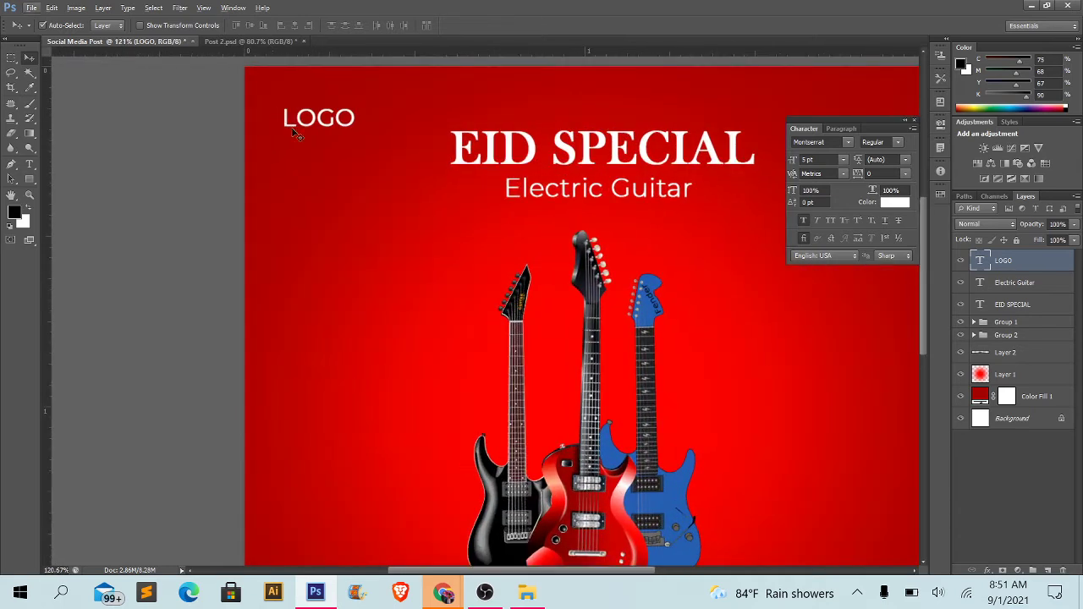
left_click(295, 131)
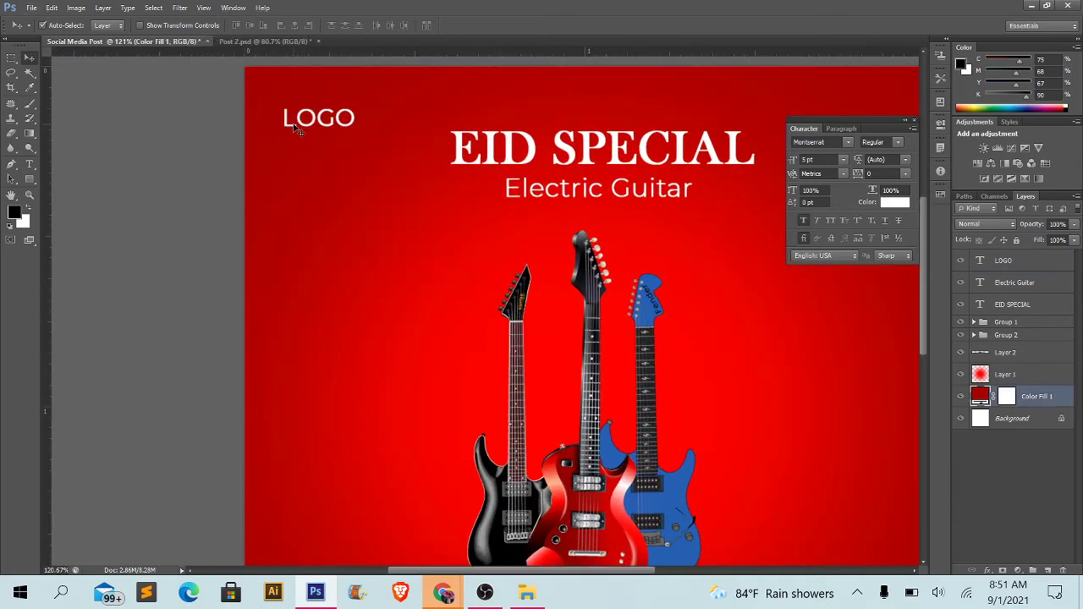
left_click_drag(295, 128, 311, 133)
scroll(312, 133, "down", 2)
scroll(311, 132, "down", 1)
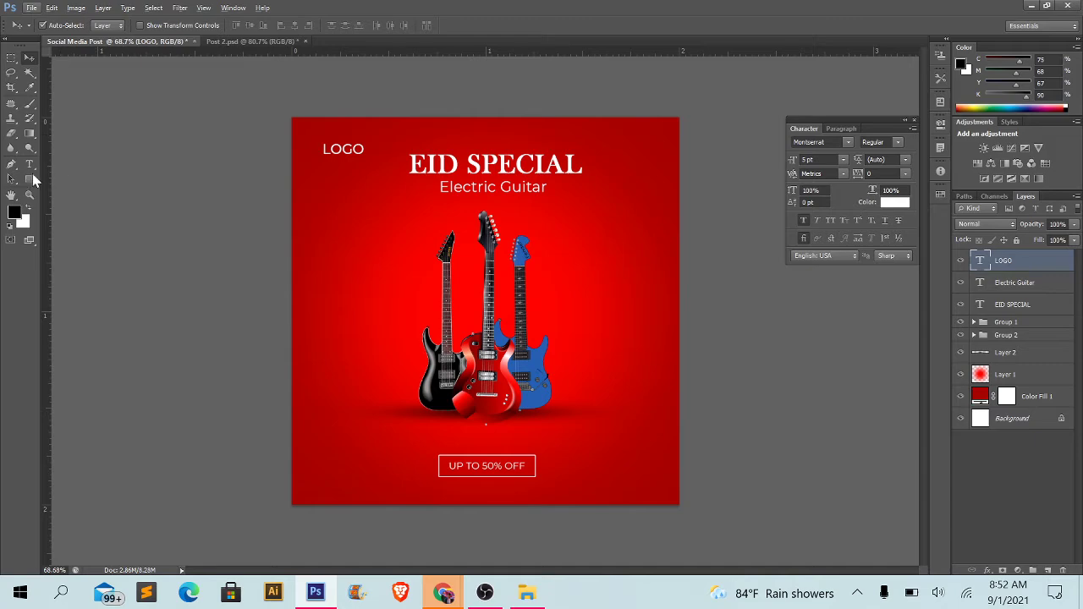
left_click_drag(29, 180, 92, 181)
- Draw a black rounded-rectangle pill around the Electric Guitar subtitle
left_click(90, 187)
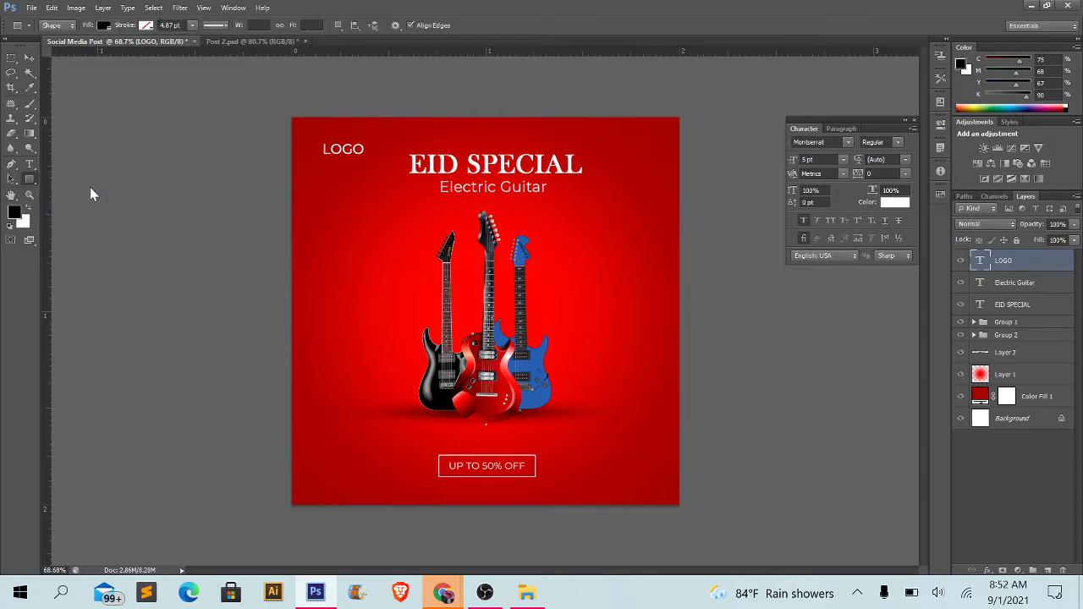
scroll(448, 181, "up", 3)
scroll(505, 165, "up", 1)
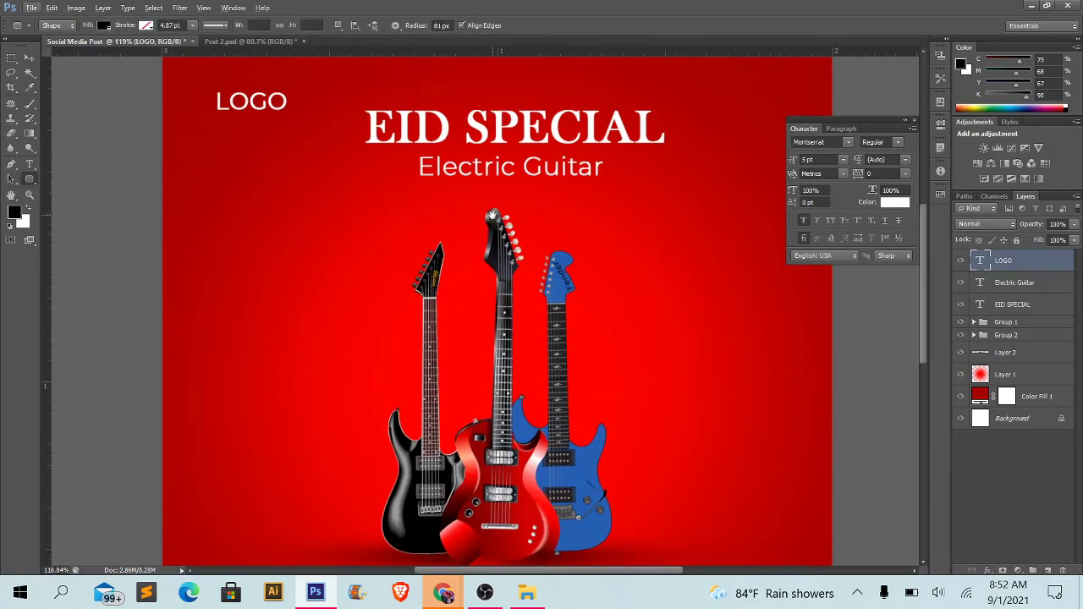
scroll(508, 194, "up", 1)
scroll(499, 220, "up", 1)
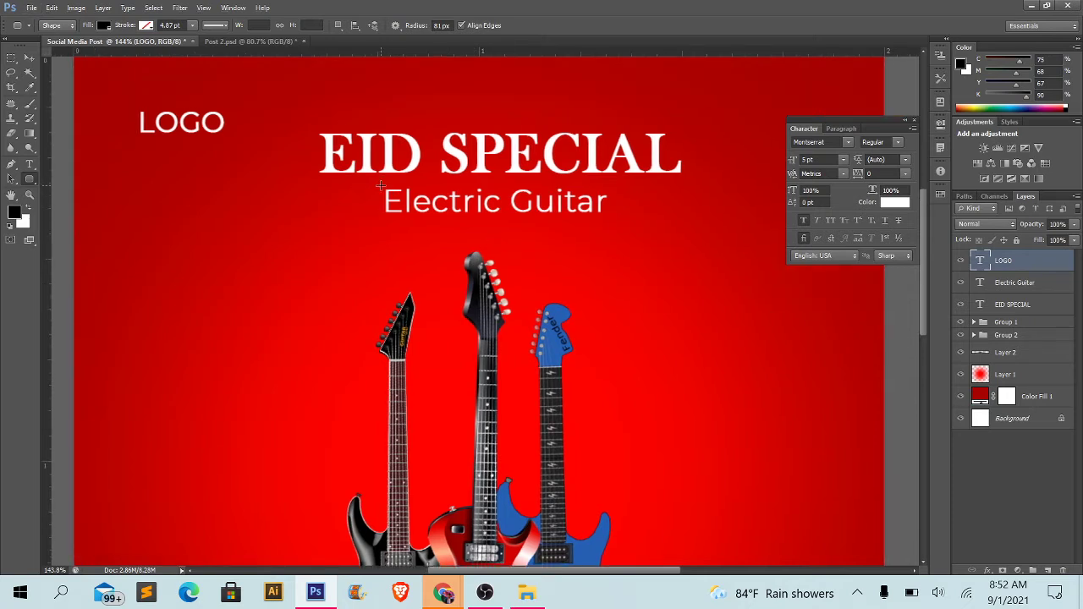
mouse_move(381, 188)
left_mouse_down()
mouse_move(643, 229)
mouse_move(621, 224)
left_mouse_up()
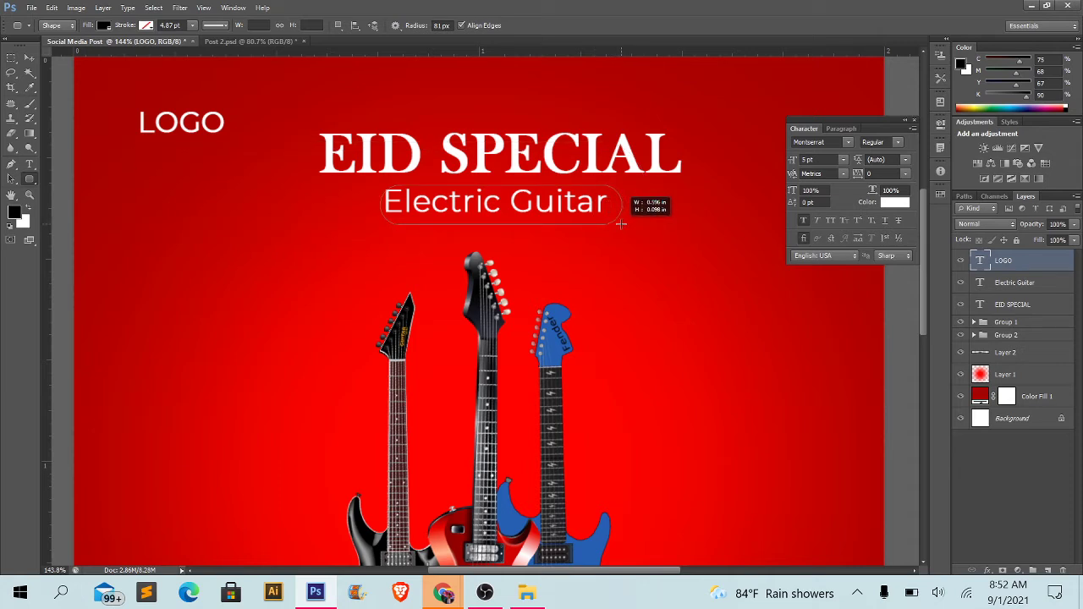
left_click_drag(621, 224, 621, 224)
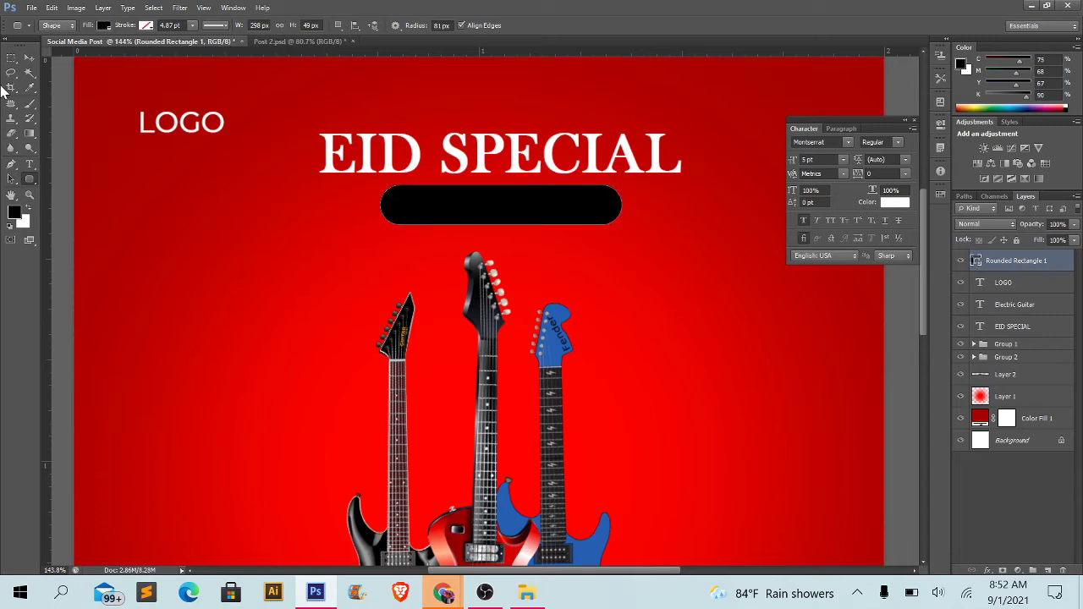
- Move the pill's layer beneath the text layers and nudge it left and up to centre it
left_click(11, 58)
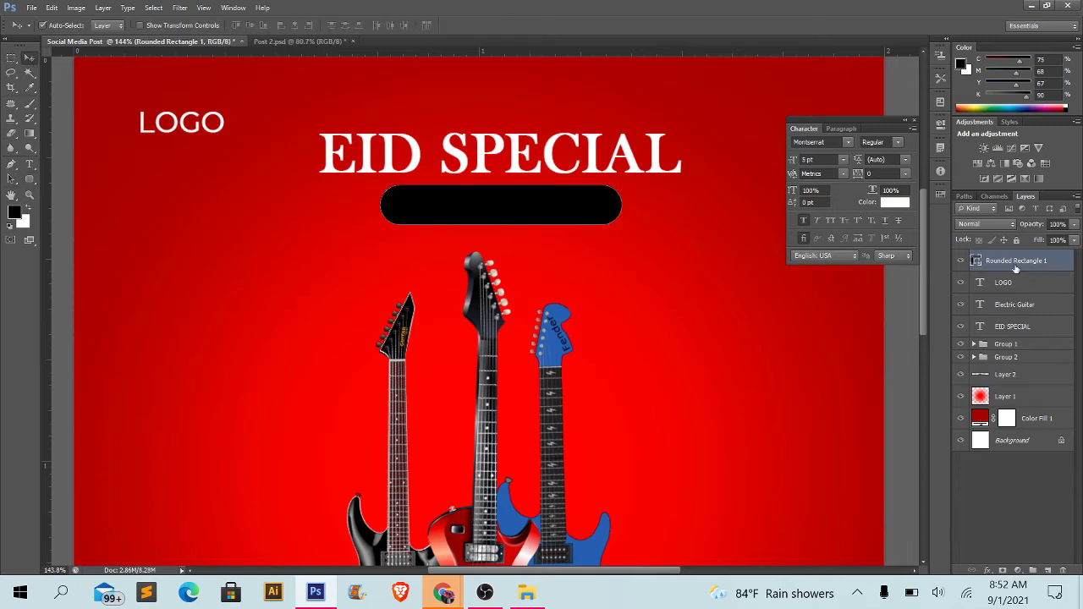
left_click_drag(1014, 257, 1015, 335)
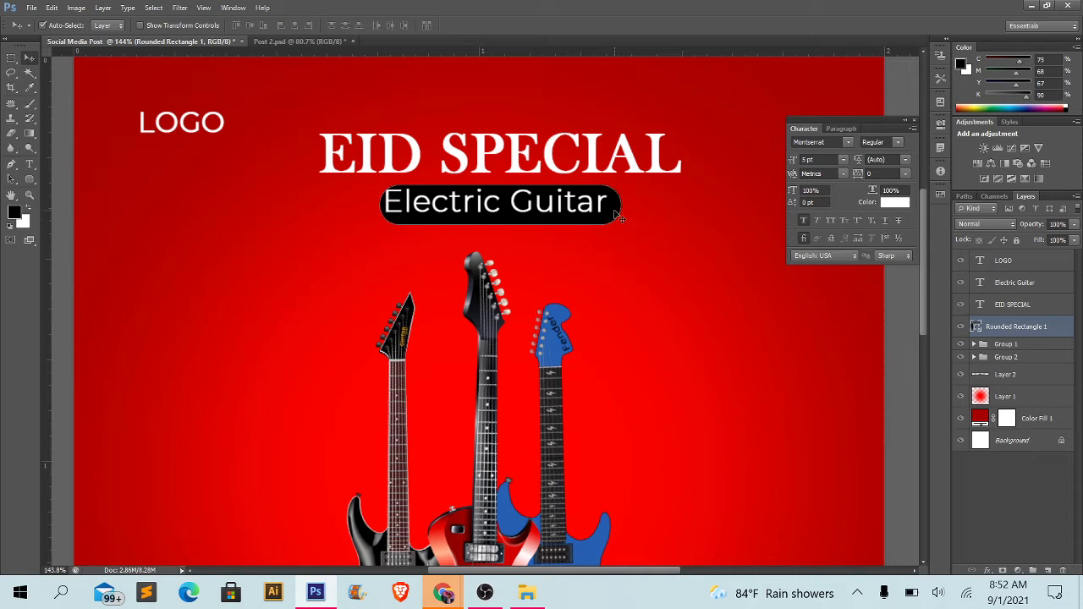
key("Left")
key("Left")
key("Left")
key("Left")
key("Left")
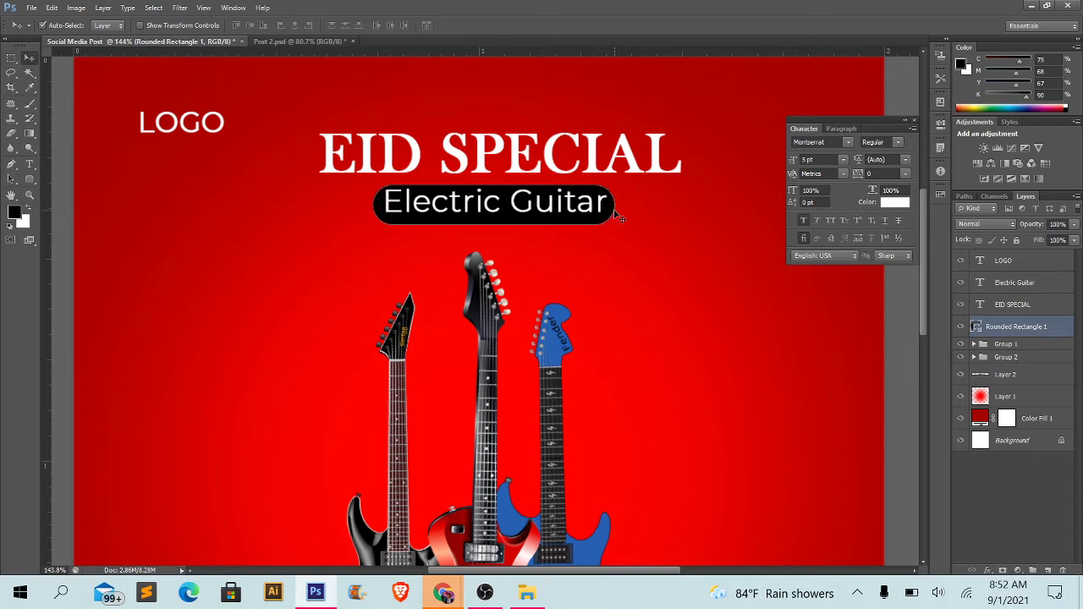
key("Up")
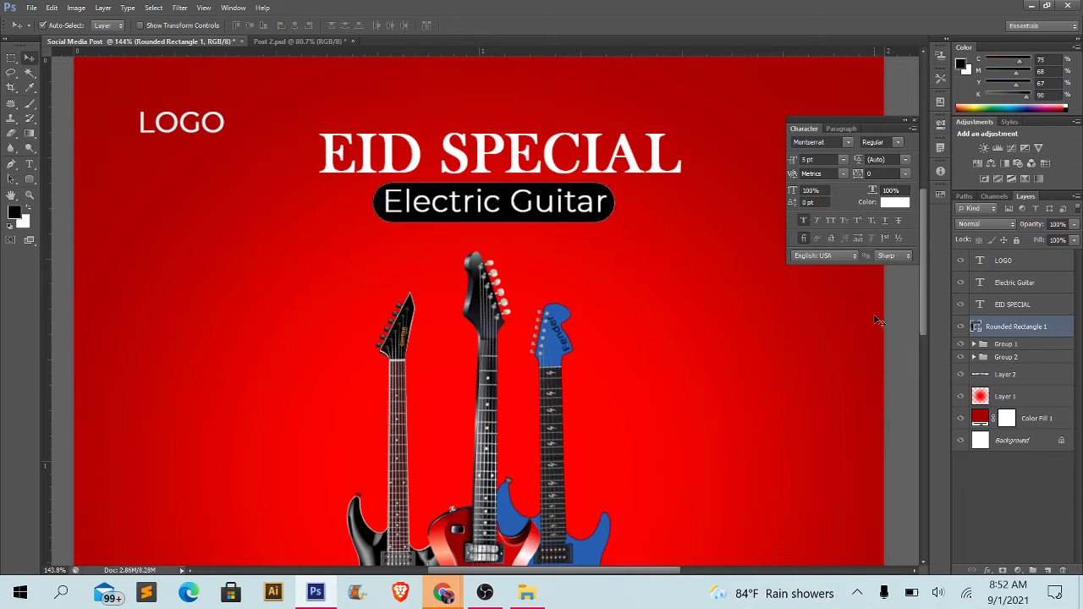
scroll(879, 324, "down", 3)
scroll(878, 324, "down", 2)
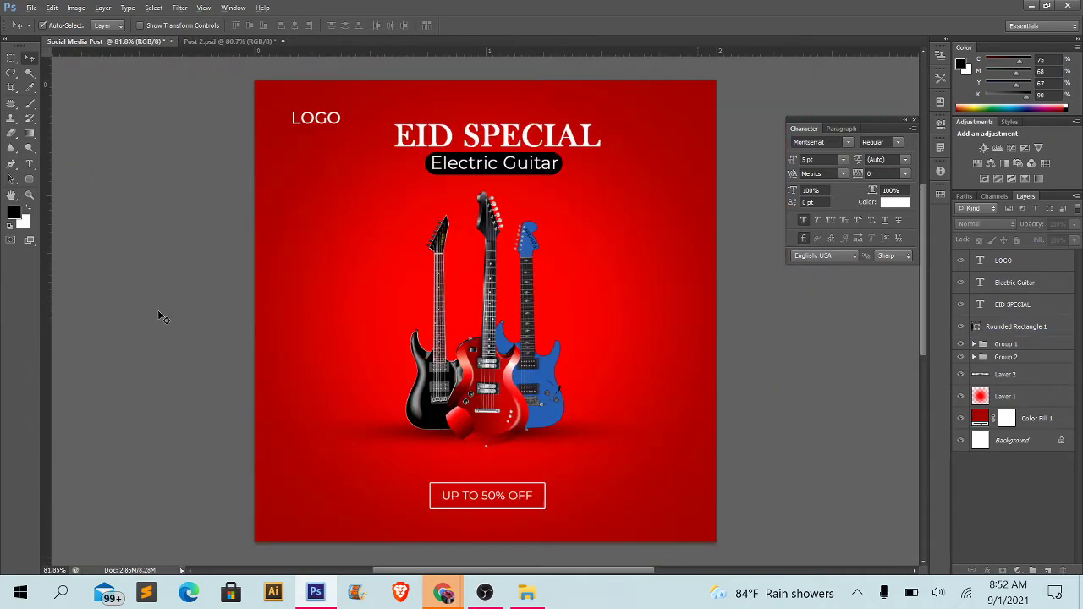
scroll(721, 243, "up", 2)
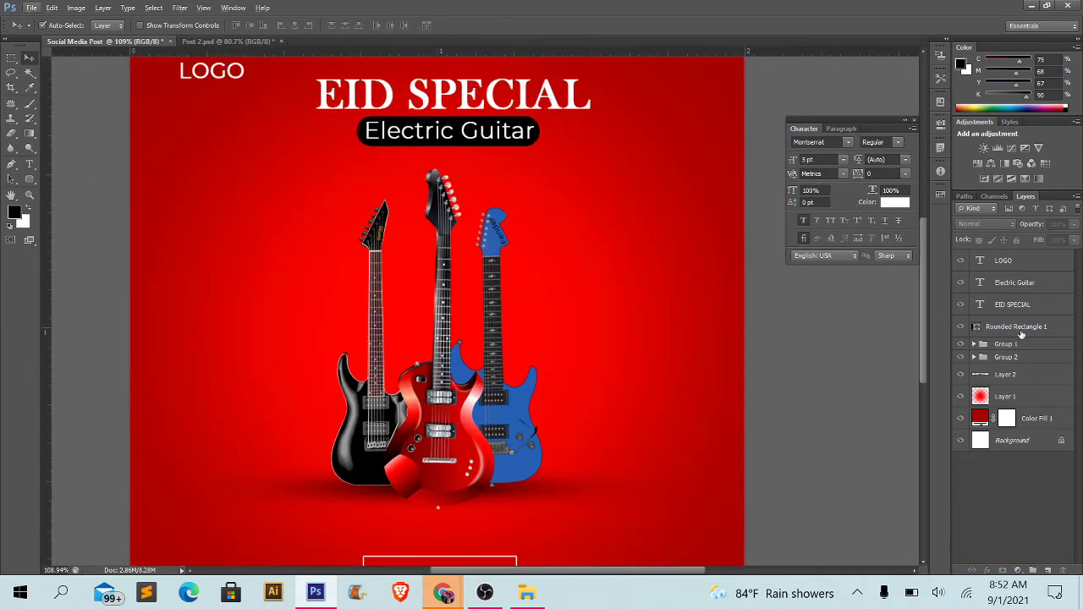
left_click(977, 328)
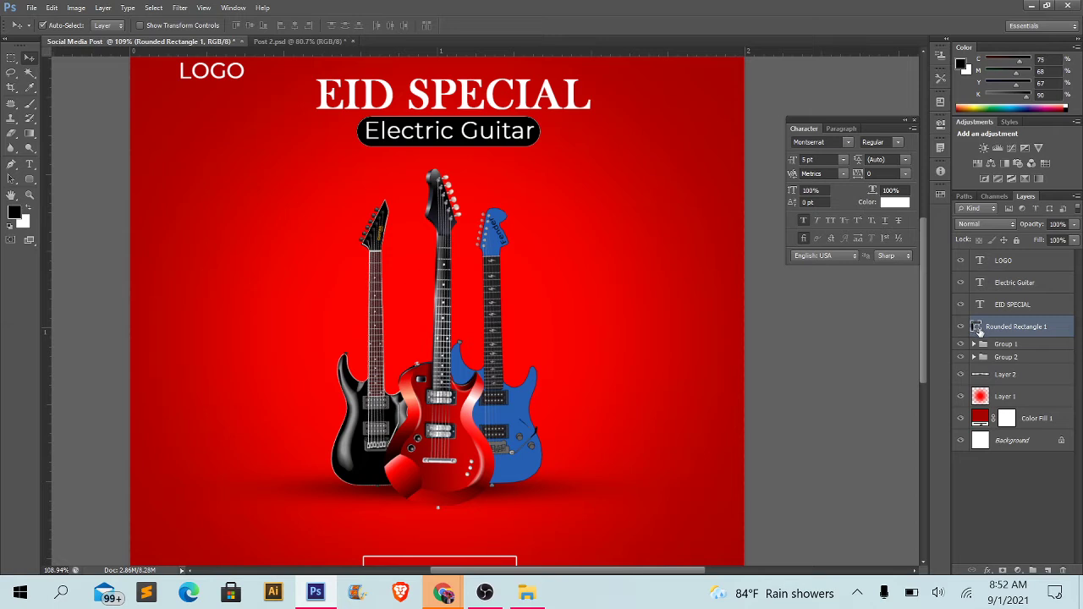
- Fill the Rounded Rectangle 1 pill with vivid violet #5400ff in the Color Picker
double_click(979, 330)
left_click(529, 399)
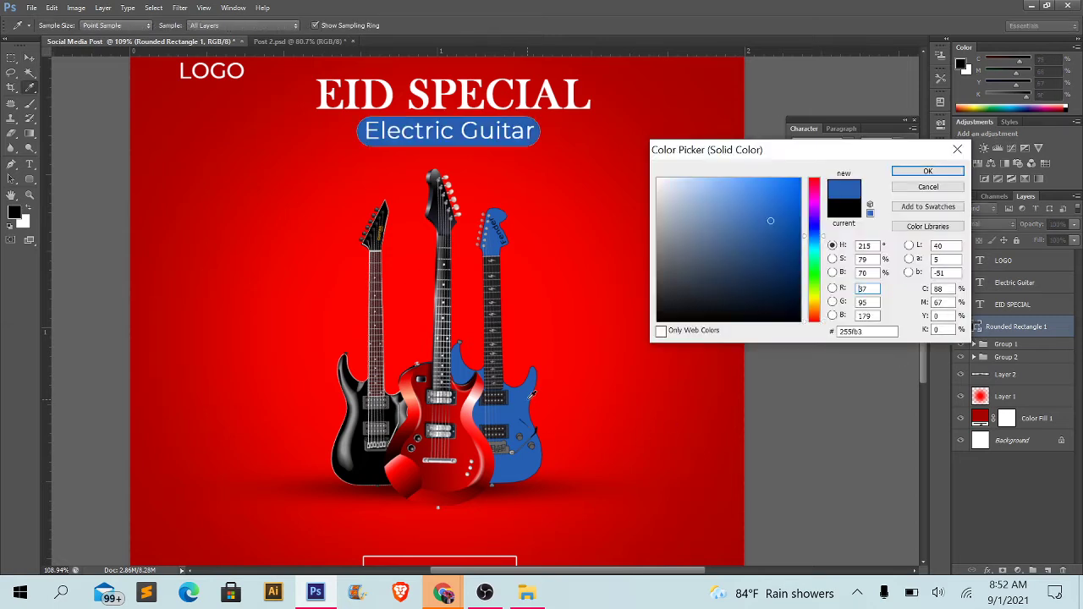
left_click(798, 255)
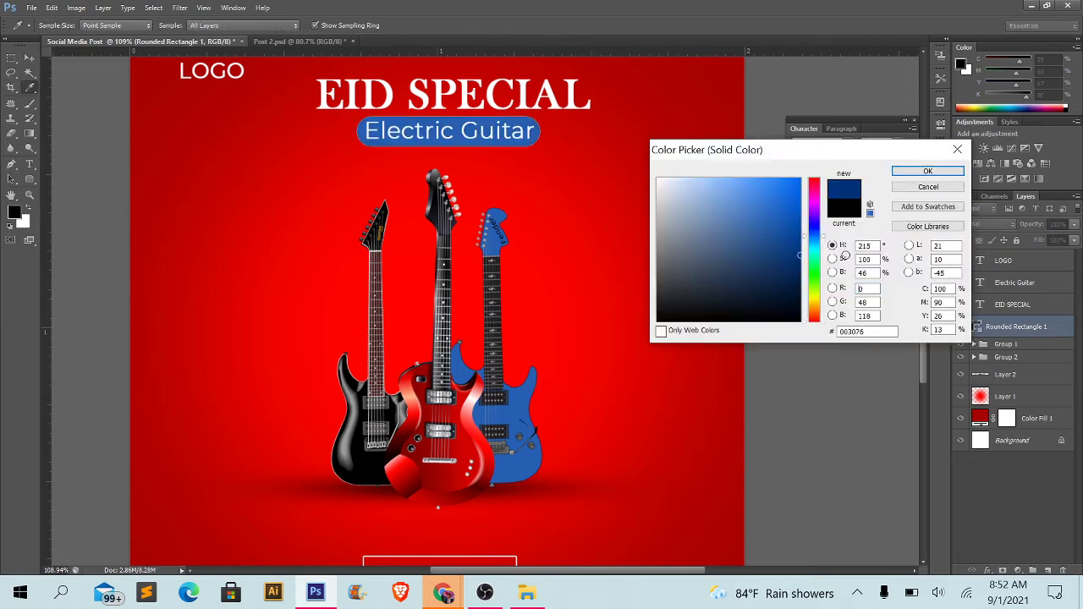
mouse_move(813, 236)
left_mouse_down()
mouse_move(792, 185)
mouse_move(808, 166)
left_mouse_up()
left_click(814, 219)
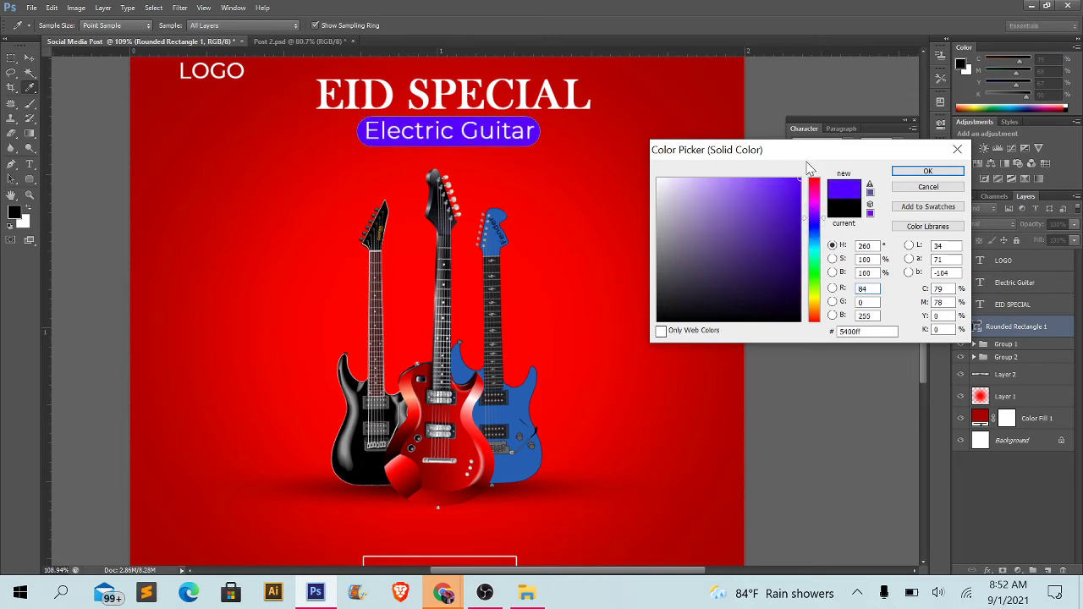
left_click(917, 175)
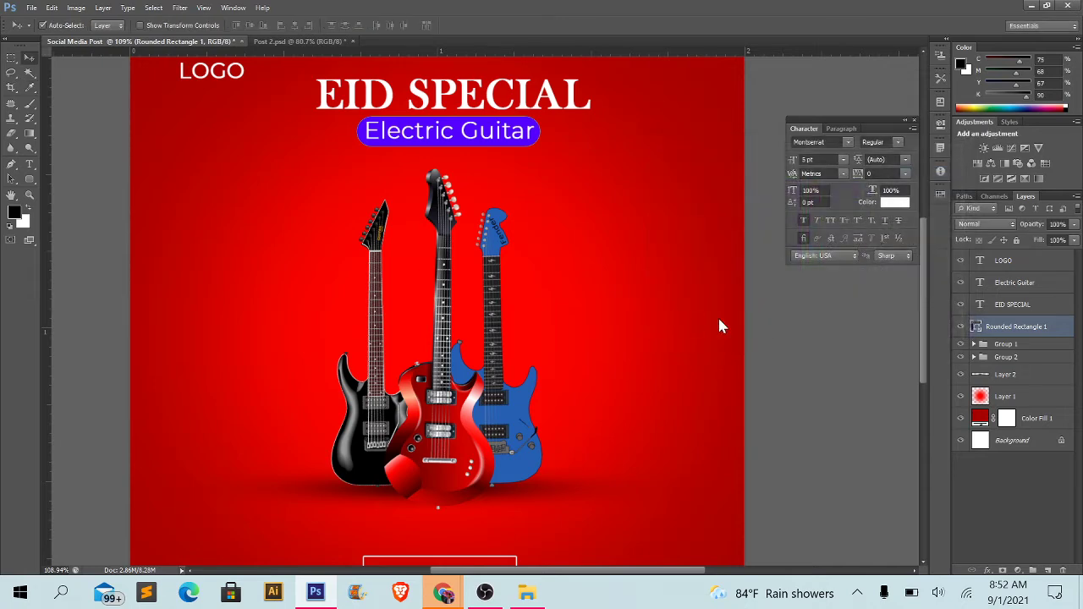
scroll(764, 324, "down", 2)
scroll(819, 393, "down", 1)
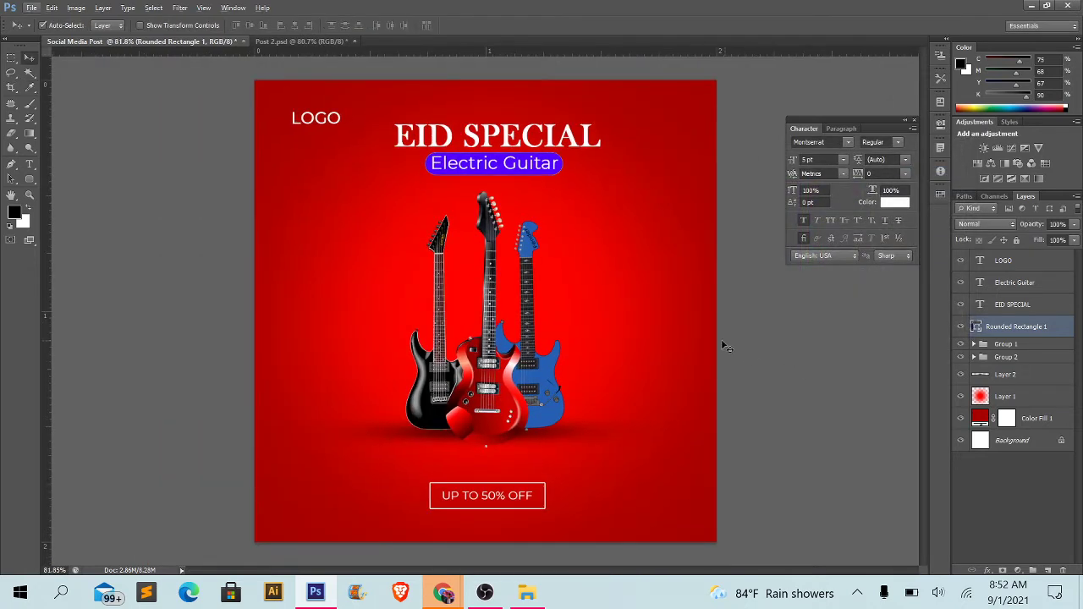
- Select all of the Electric Guitar text and set its size to 5 pt
left_click(857, 358)
scroll(482, 262, "up", 2)
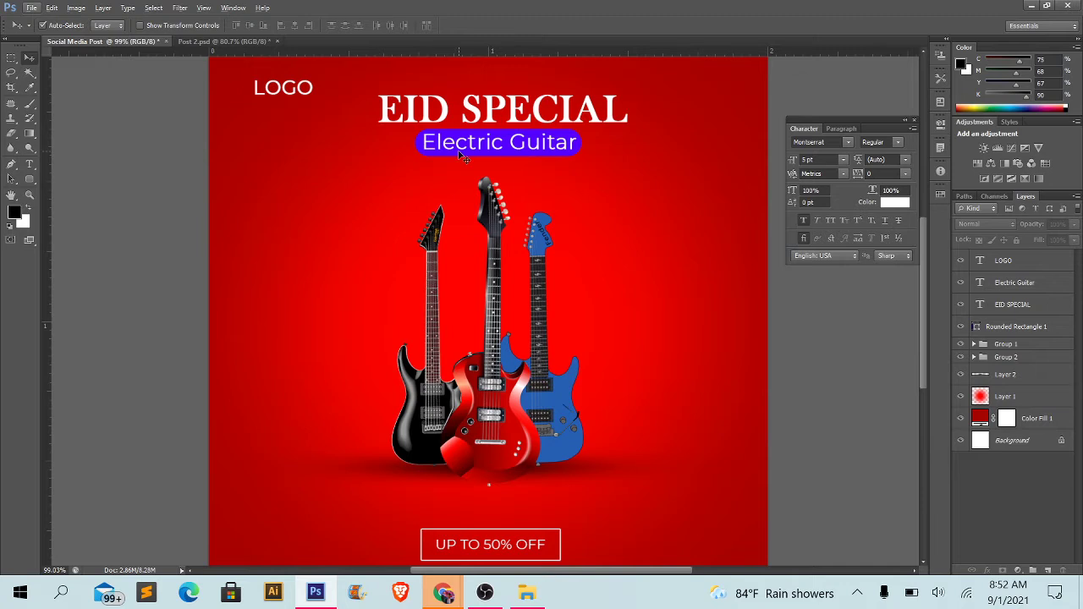
key("t")
key("alt+t")
key("Escape")
left_click(458, 145)
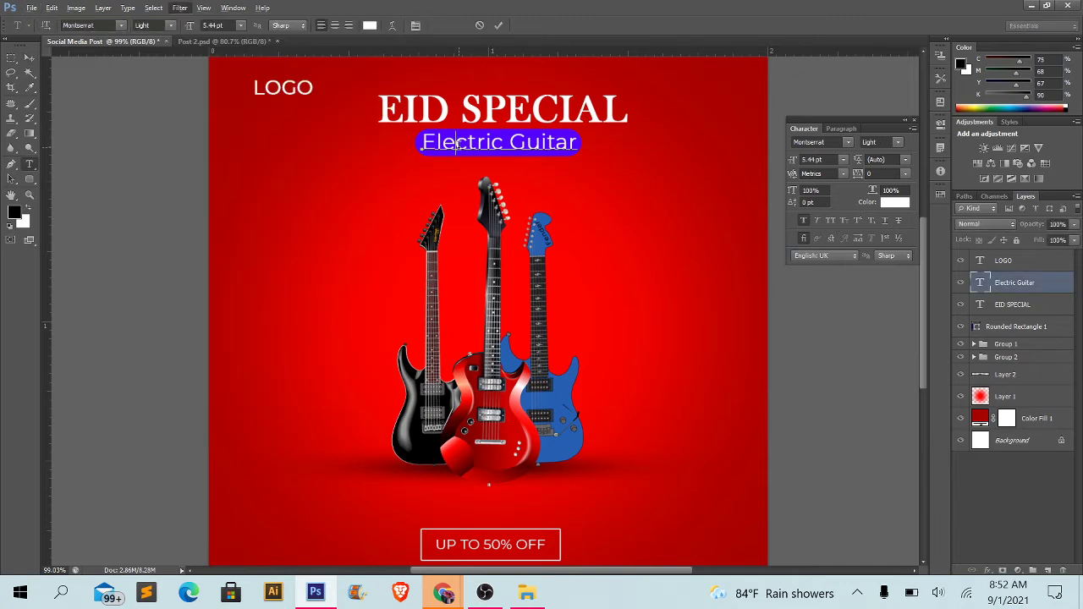
key("ctrl+a")
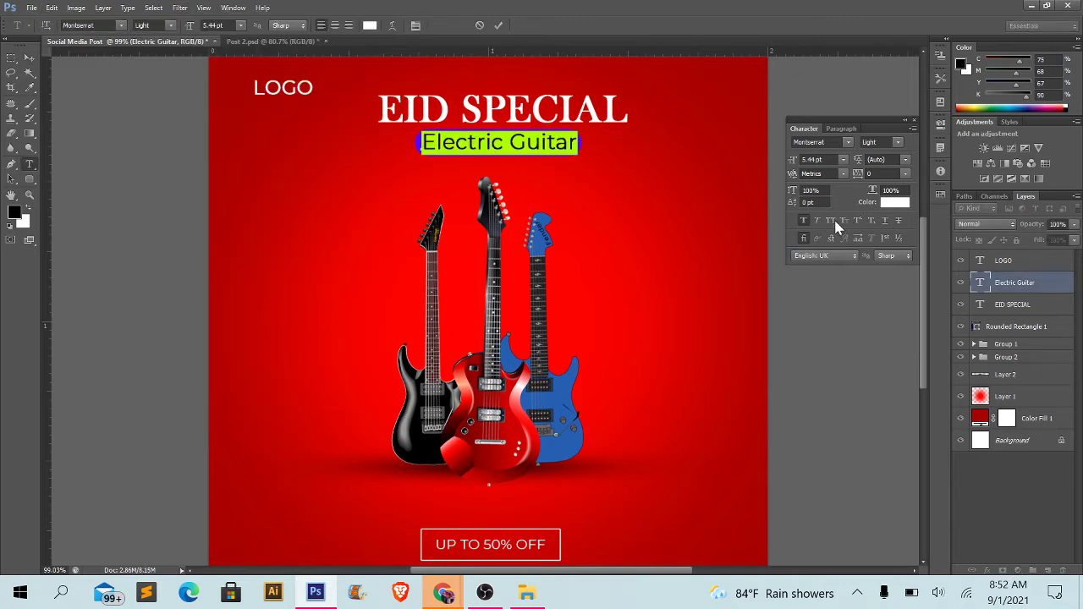
left_click(834, 159)
type("5")
key("Return")
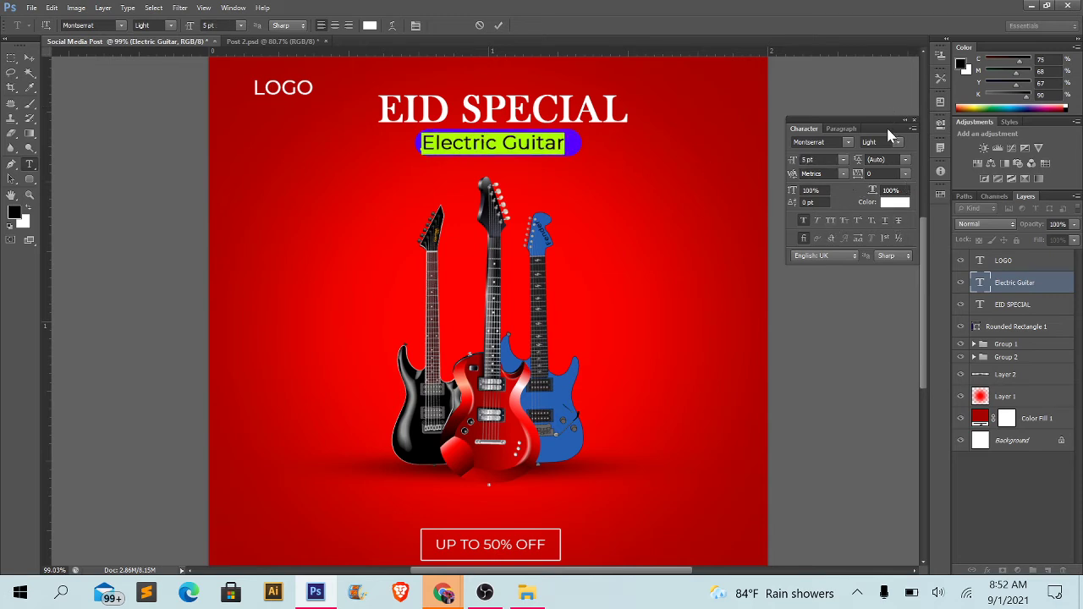
- Change the subtitle weight from Light to Montserrat Regular and commit the edit
left_click(897, 143)
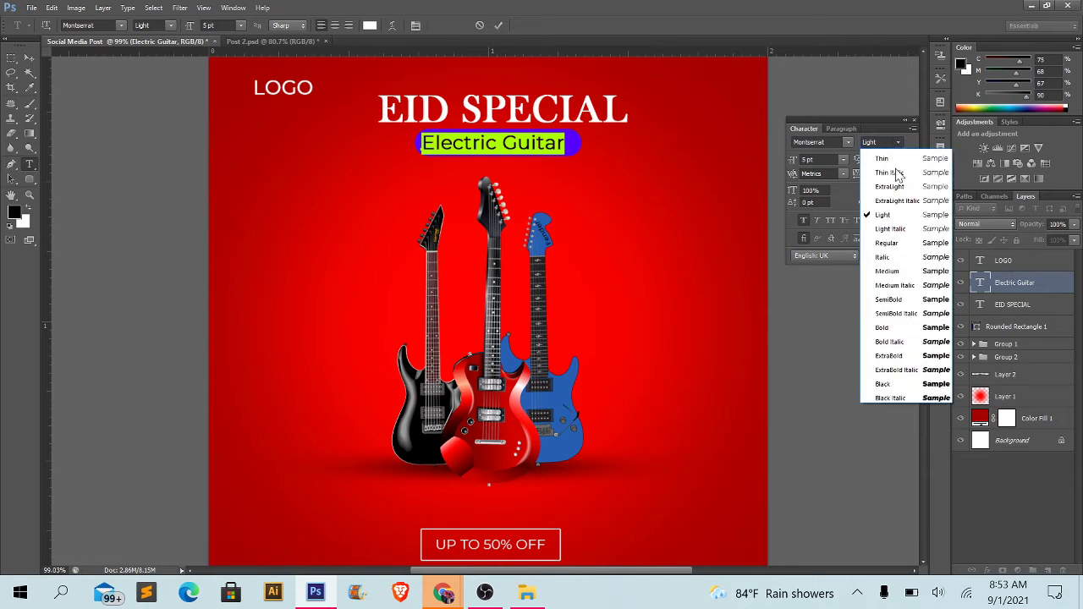
left_click(899, 244)
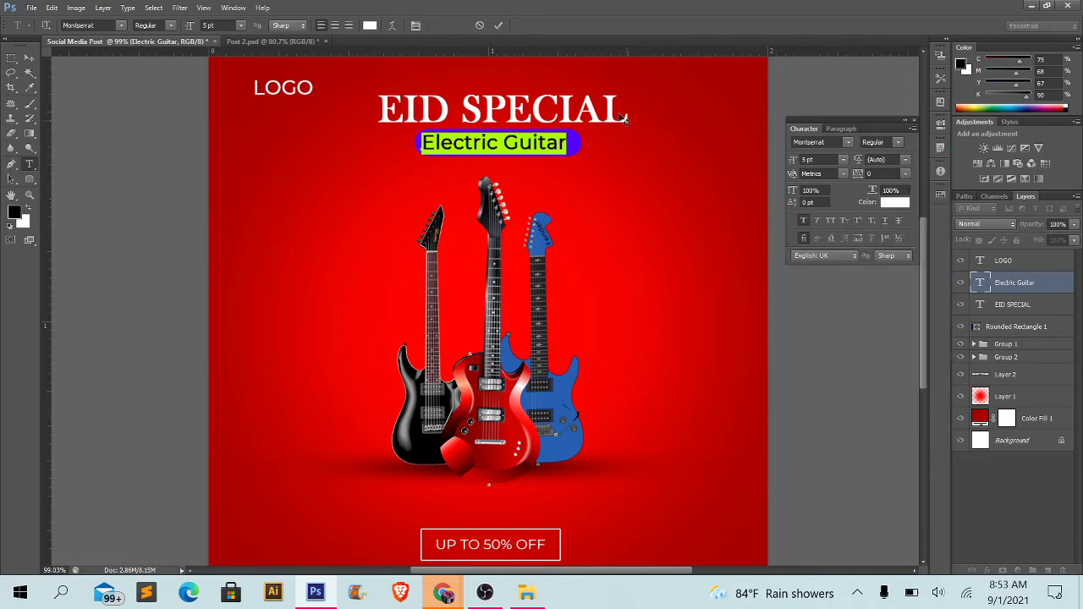
left_click(500, 27)
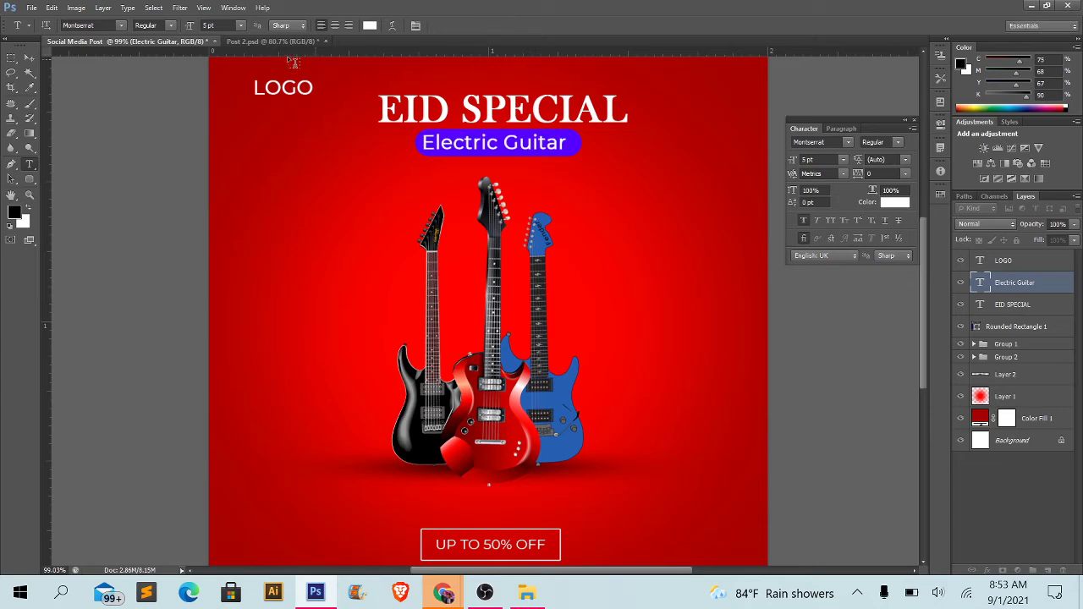
left_click(29, 59)
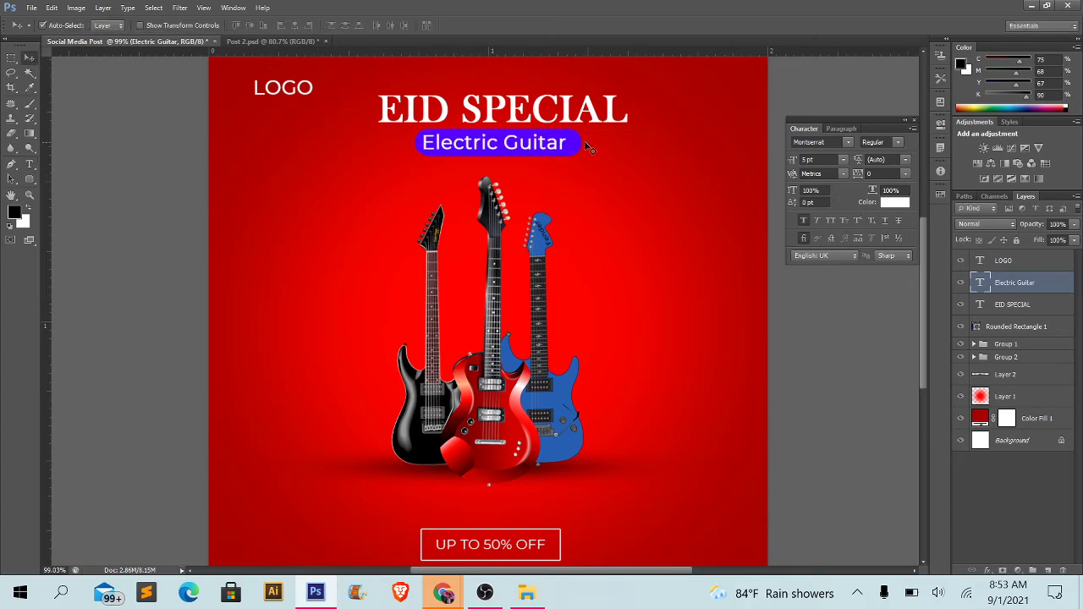
scroll(562, 146, "up", 3)
scroll(584, 142, "up", 2)
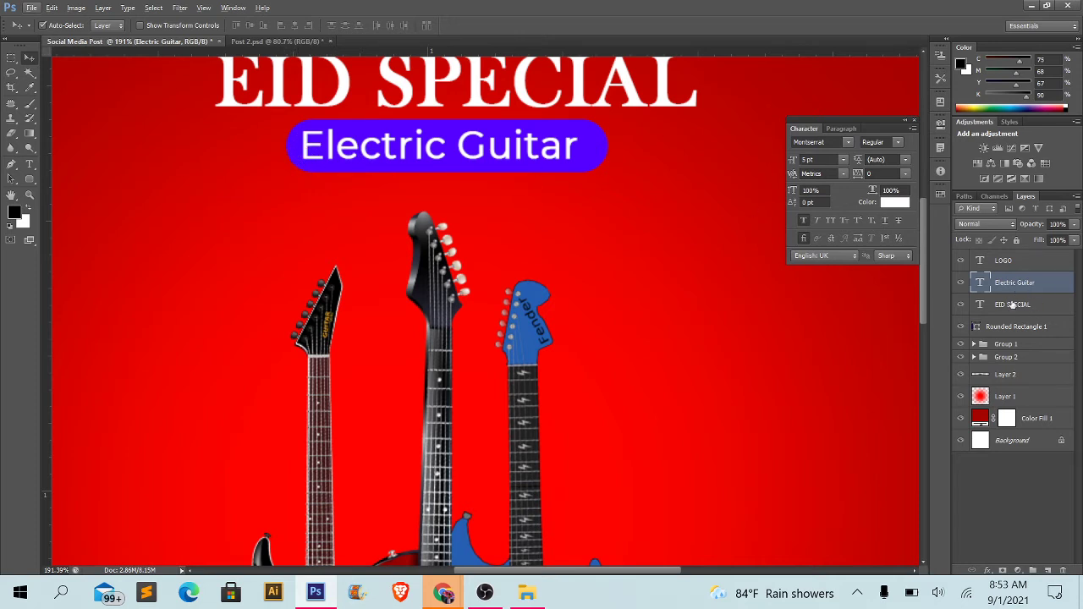
- Align the Electric Guitar text to the pill's vertical and horizontal centres
left_click(1014, 327)
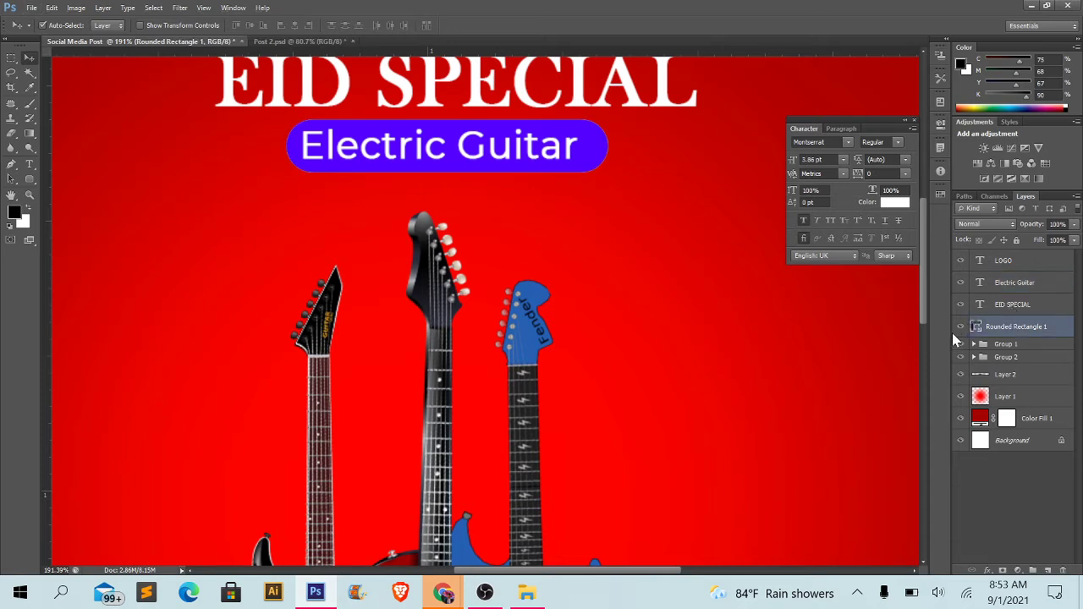
left_click(960, 332)
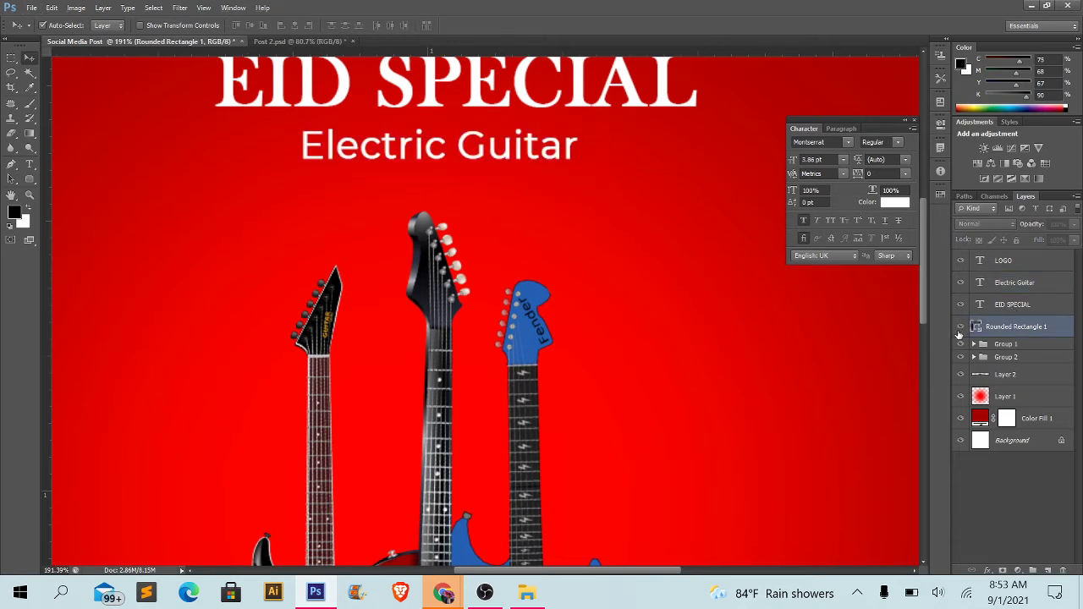
left_click(960, 326)
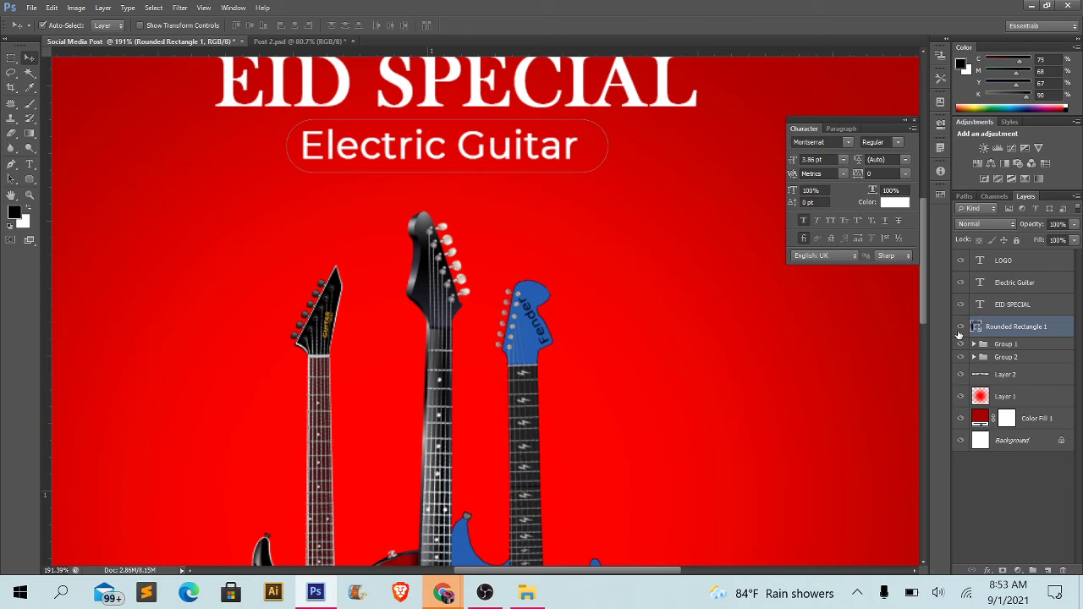
left_click(1007, 283, "ctrl")
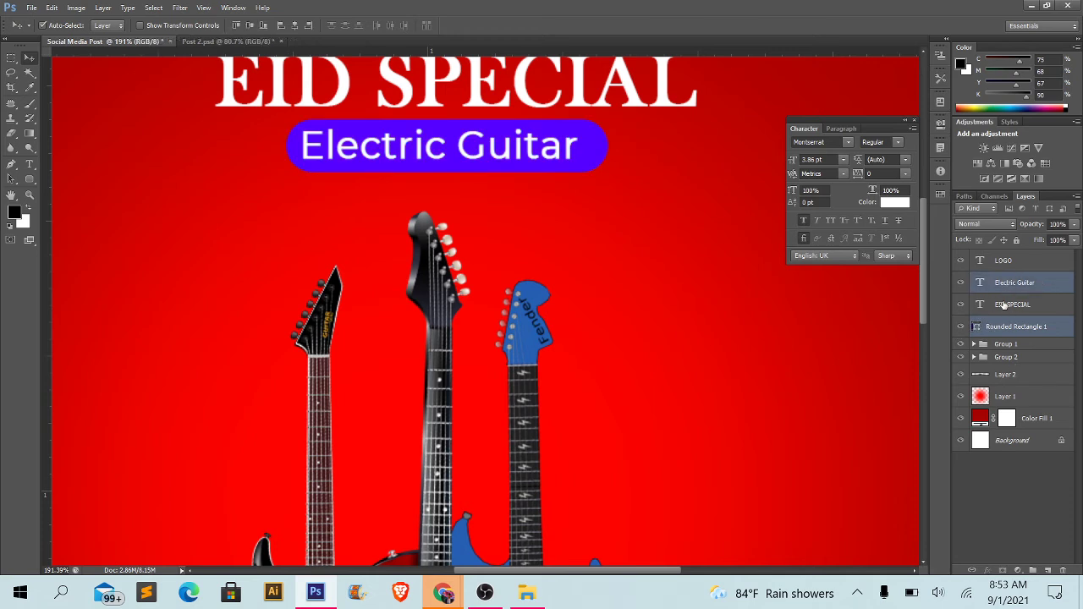
left_click(251, 28)
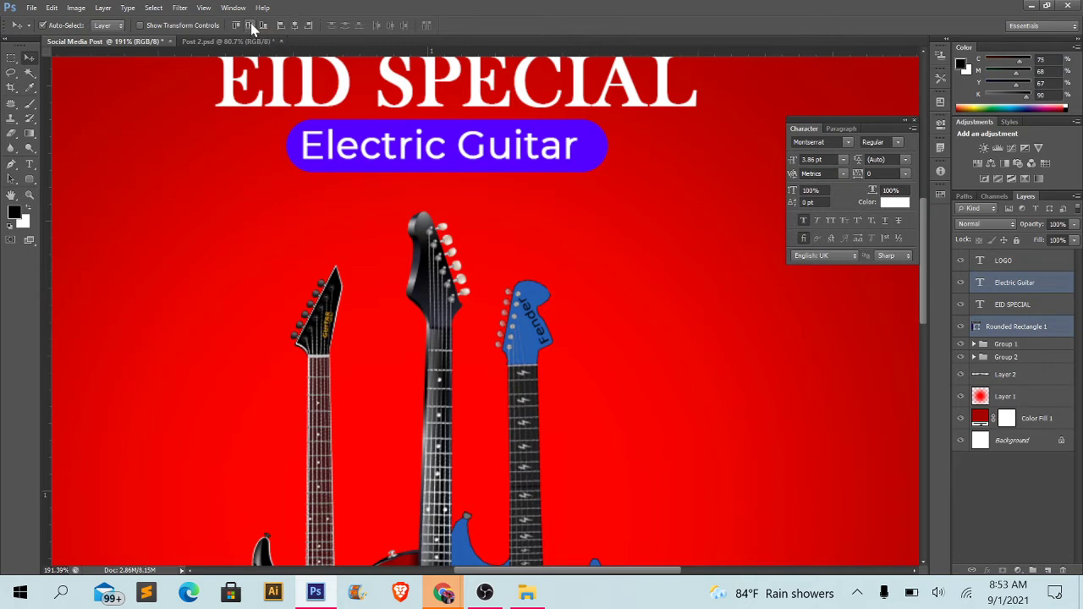
left_click(293, 26)
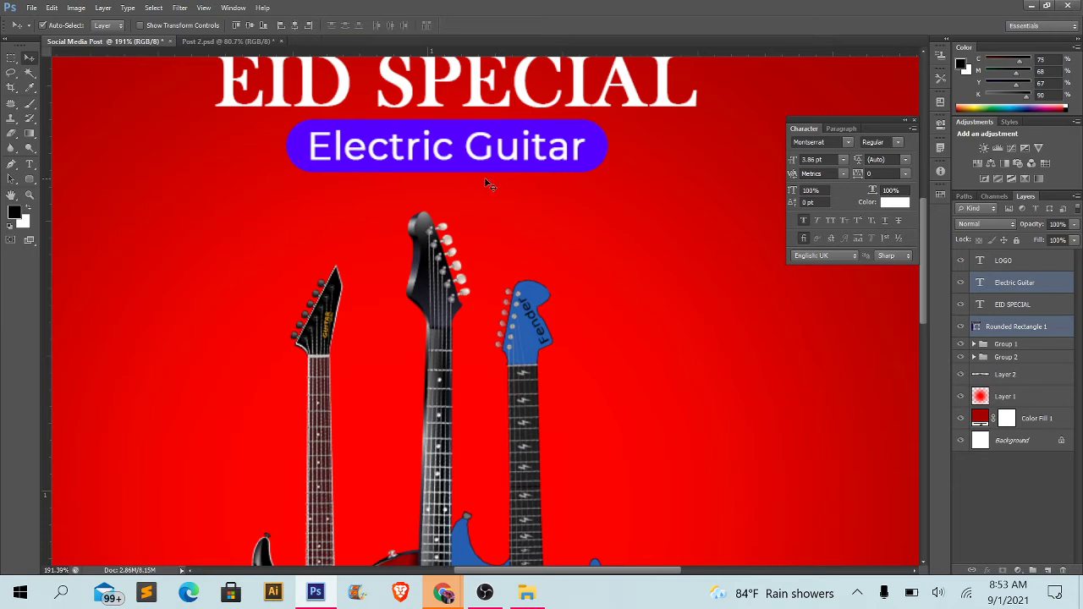
- Deselect the layers, bring the UP TO 50% OFF button into view, and close the Character panel
scroll(446, 153, "down", 2)
scroll(474, 169, "down", 2)
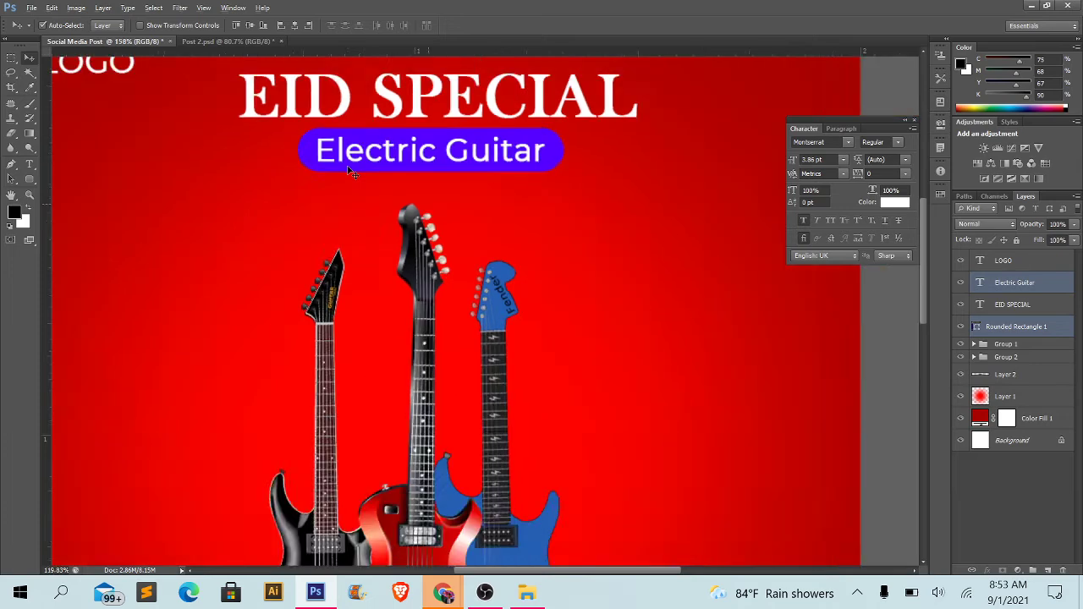
scroll(507, 195, "down", 2)
scroll(550, 223, "down", 1)
left_click(761, 404)
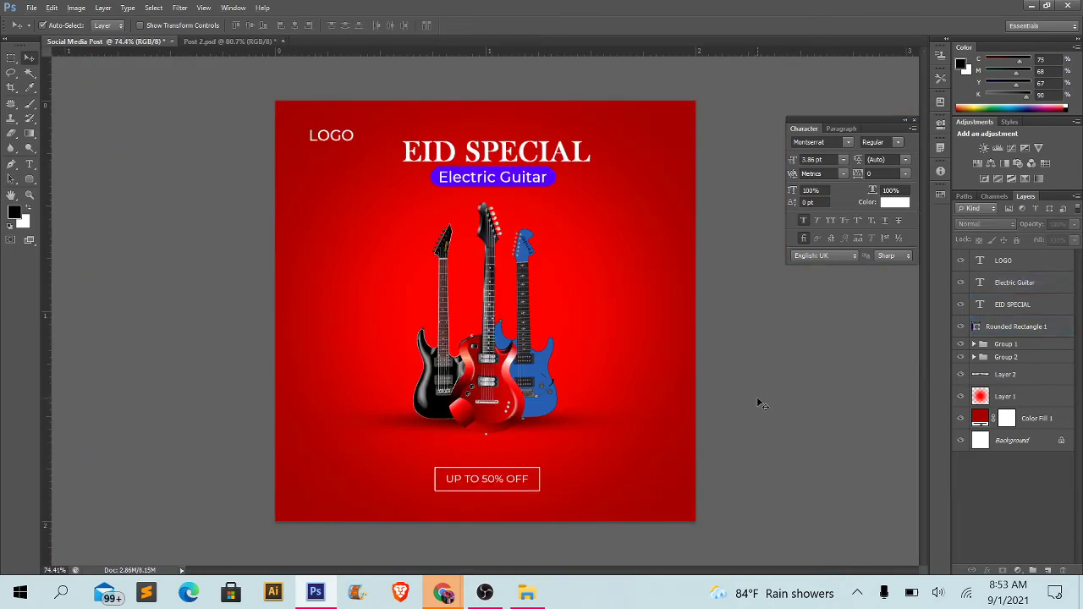
scroll(445, 503, "up", 3)
scroll(508, 381, "up", 1)
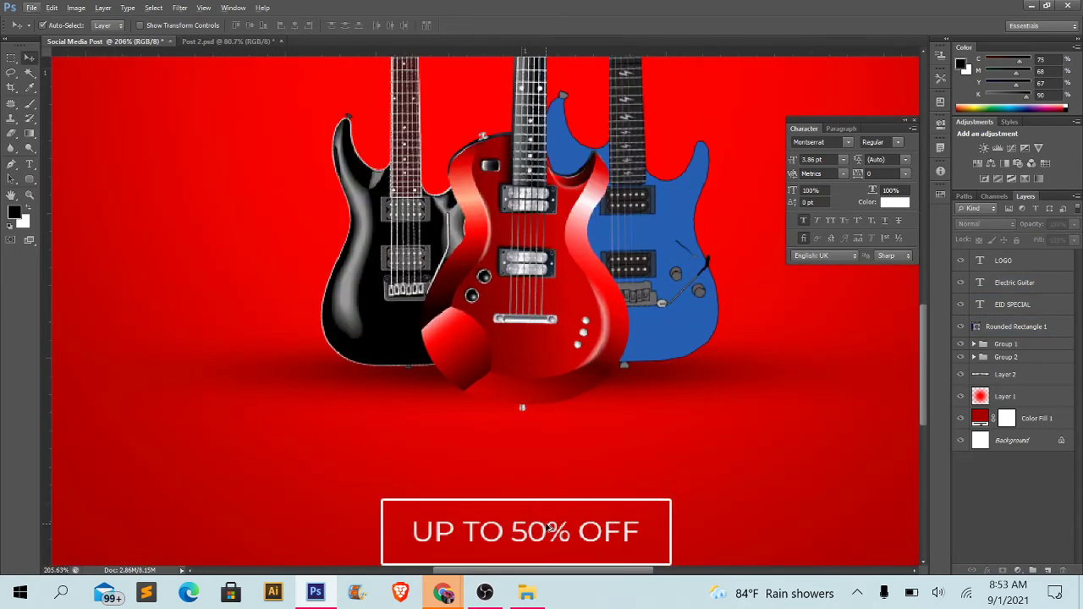
scroll(541, 339, "down", 2)
scroll(552, 321, "down", 1)
scroll(544, 459, "up", 1)
scroll(541, 461, "down", 2)
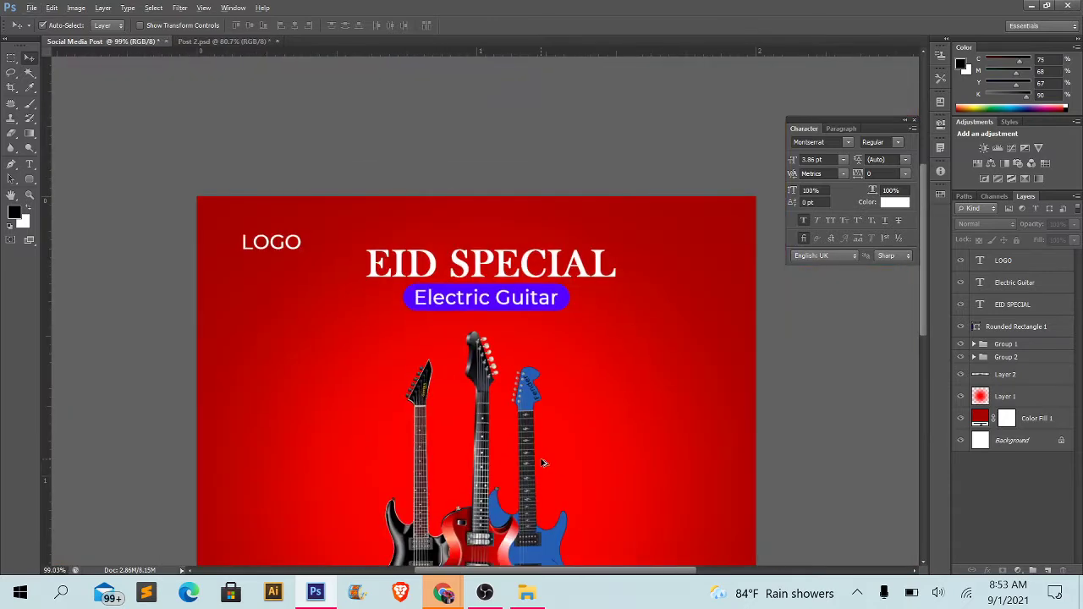
scroll(540, 461, "down", 1)
scroll(506, 474, "up", 2)
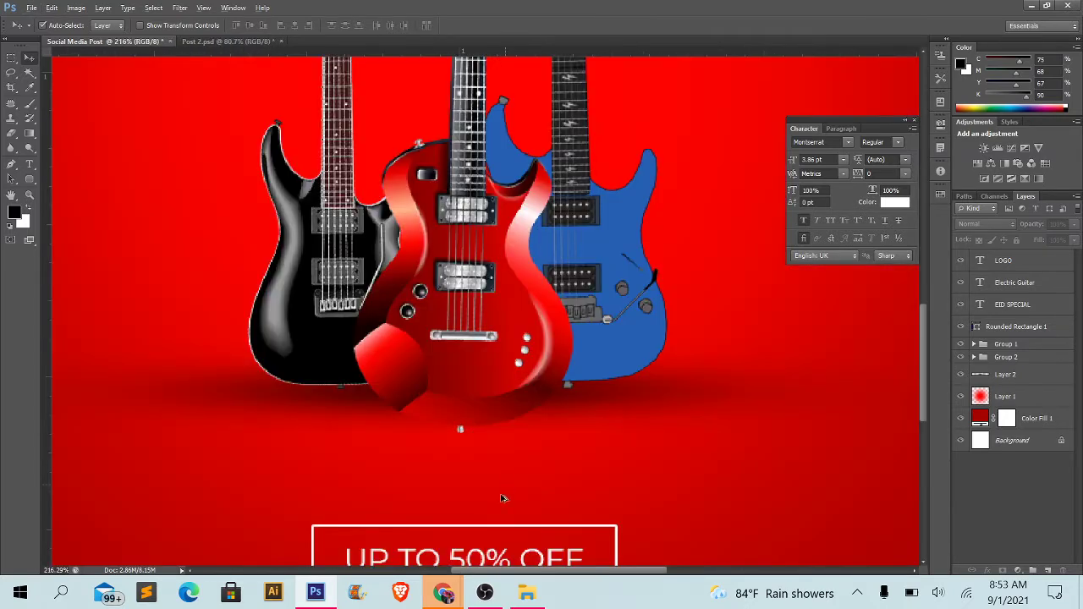
scroll(501, 499, "up", 1)
left_click_drag(496, 508, 520, 143)
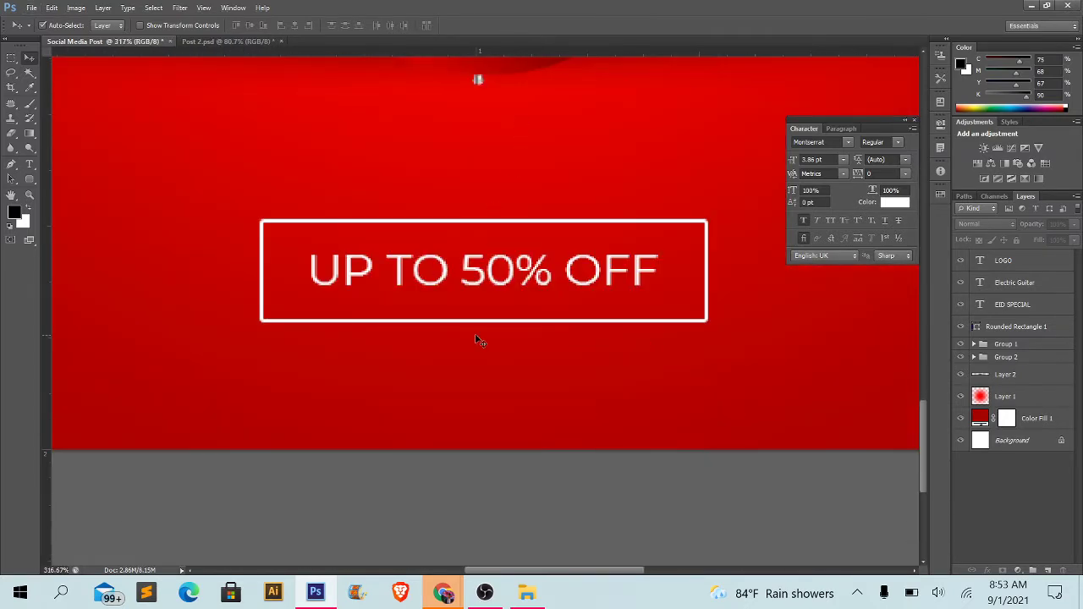
left_click(913, 121)
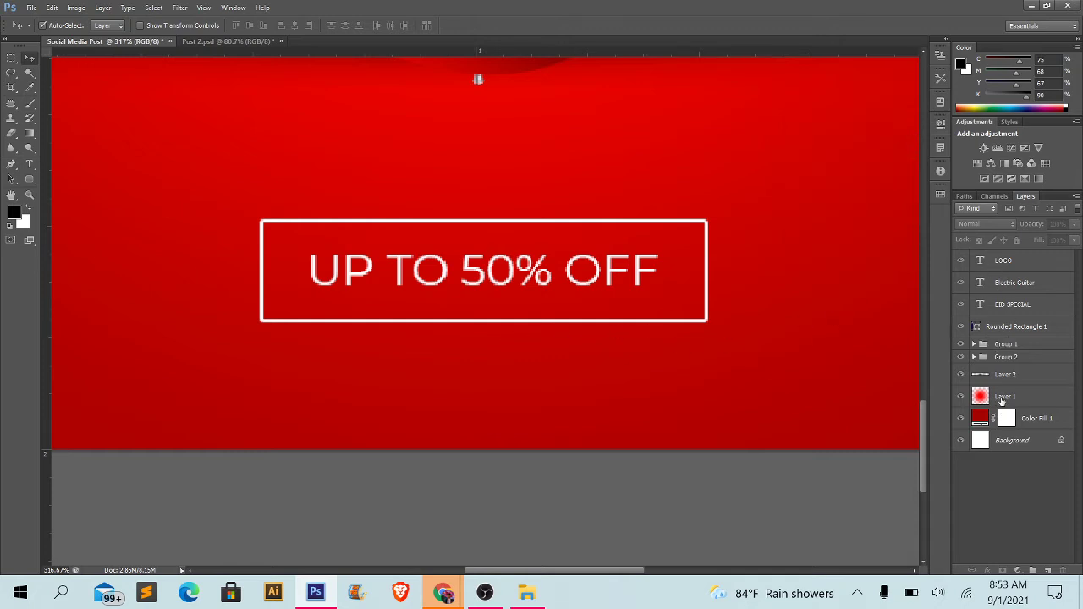
- Toggle Group 1 and Group 2 visibility to check them and inspect Group 2's contents
left_click(961, 344)
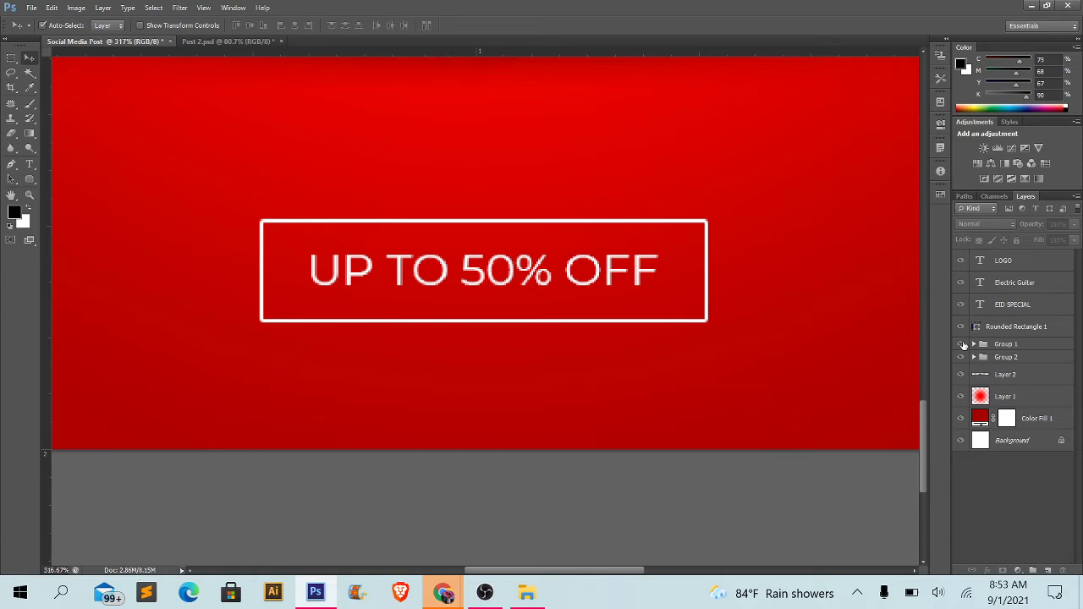
left_click(961, 357)
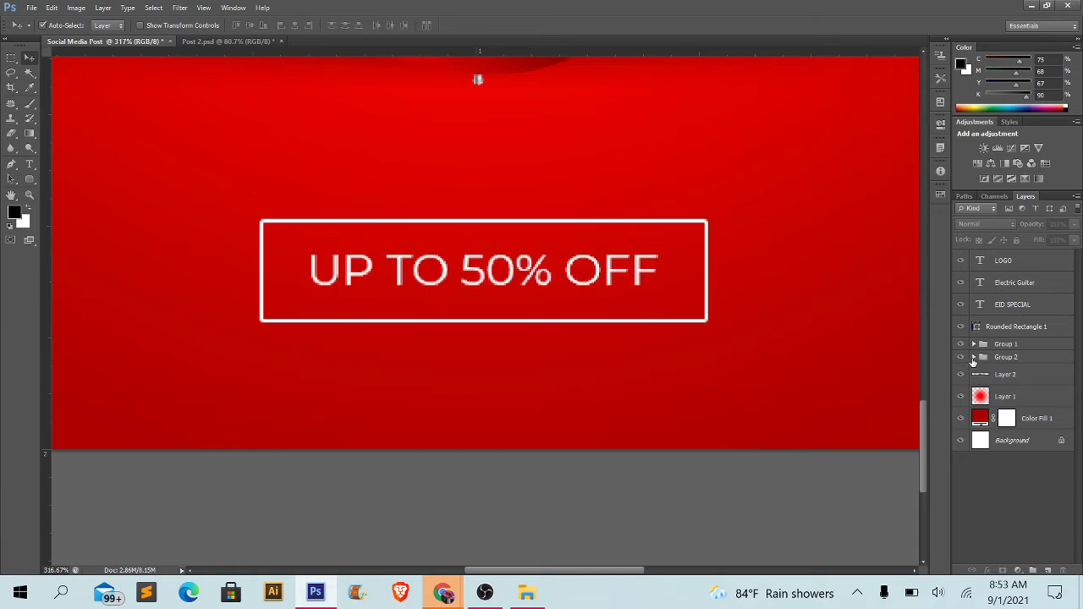
left_click(973, 357)
scroll(684, 387, "down", 1)
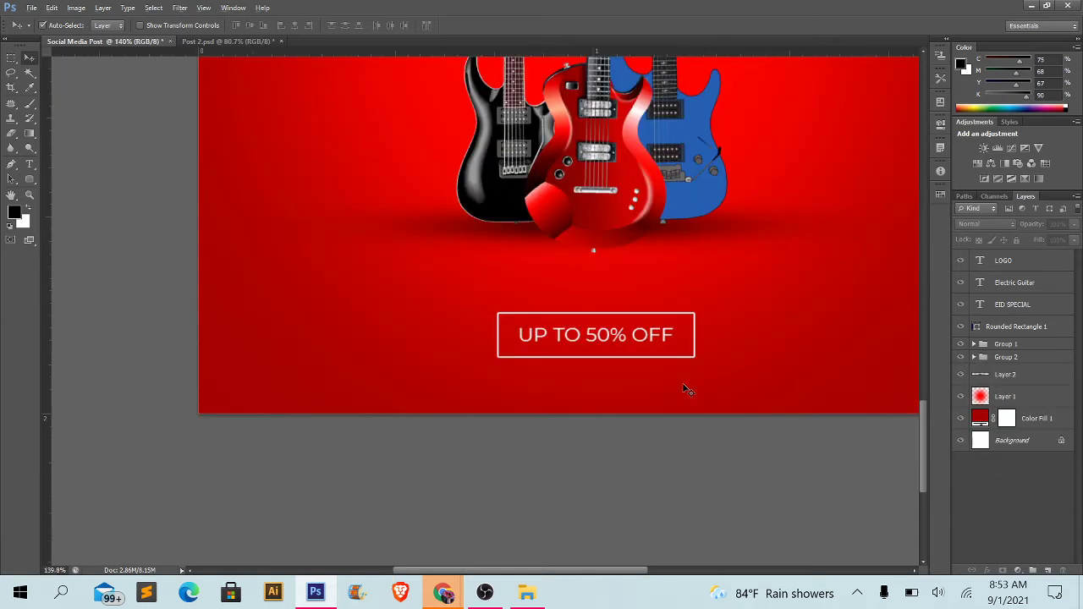
scroll(685, 387, "down", 1)
scroll(685, 387, "down", 1)
scroll(771, 441, "up", 1)
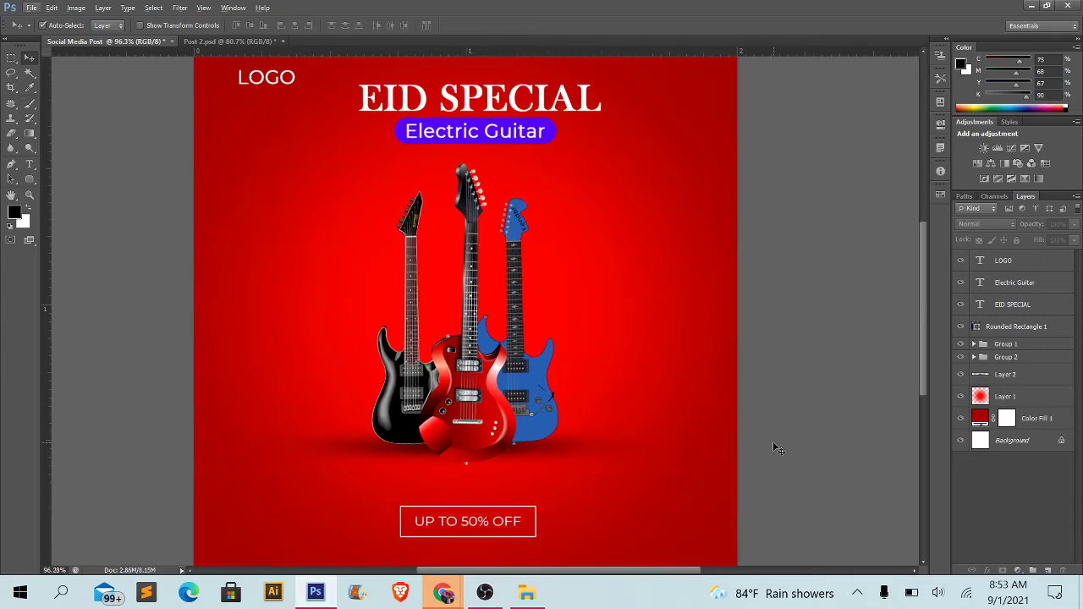
scroll(773, 441, "down", 1)
scroll(772, 440, "down", 1)
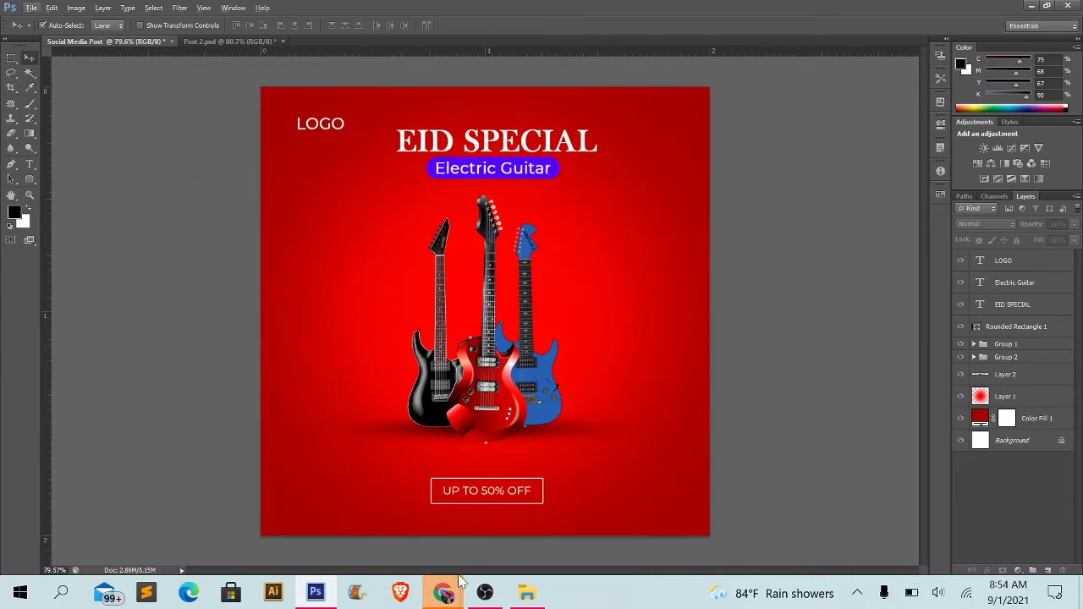
- Check the pinterest post size search results, then return to the Post 2.psd design
mouse_move(442, 592)
left_click(368, 548)
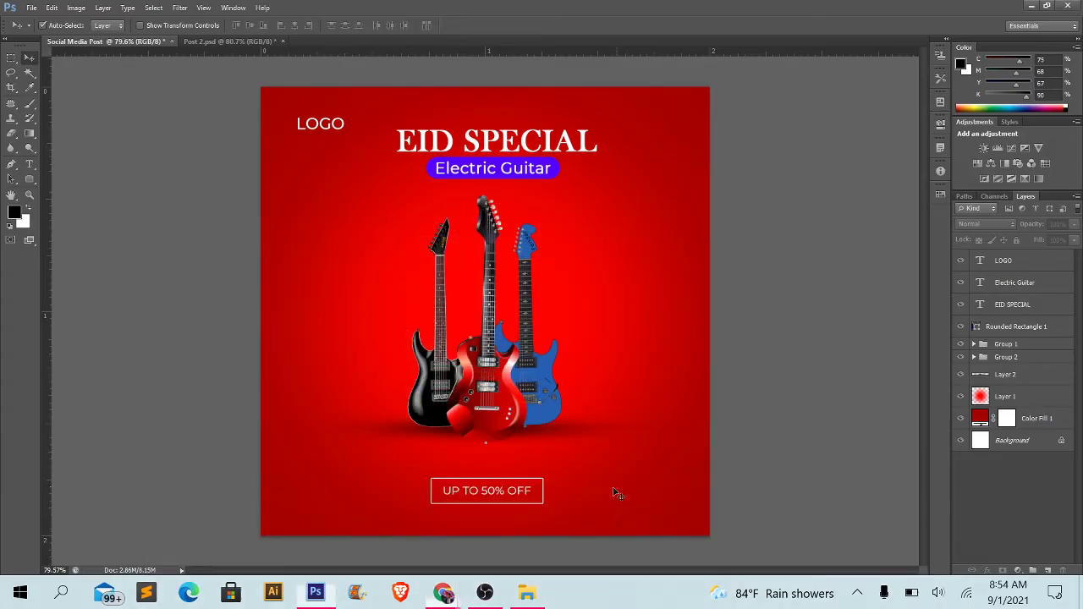
left_click(986, 13)
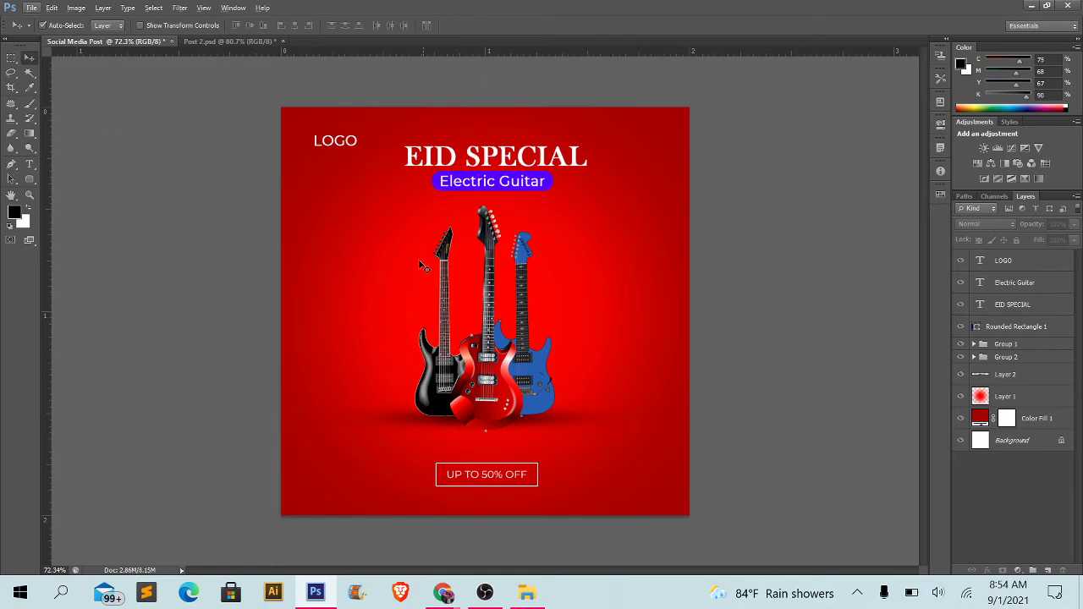
left_click(245, 41)
left_click(764, 342)
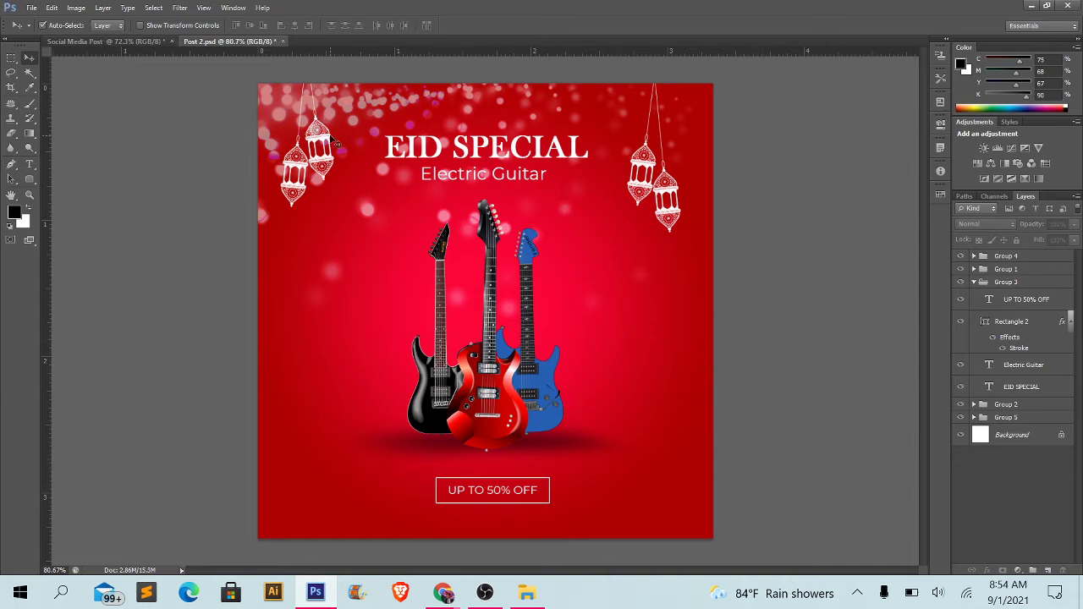
- Drag the left and right lantern pairs from Post 2.psd into the Social Media Post's top corners
left_click(303, 133)
left_click_drag(303, 132, 124, 49)
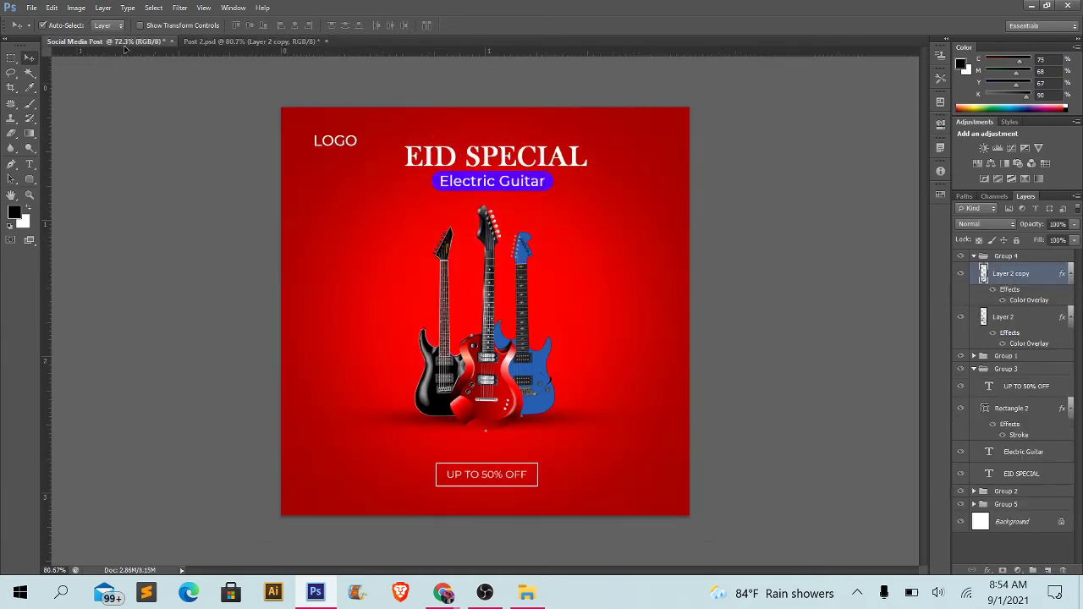
mouse_move(124, 48)
left_mouse_down()
mouse_move(369, 197)
mouse_move(330, 150)
left_mouse_up()
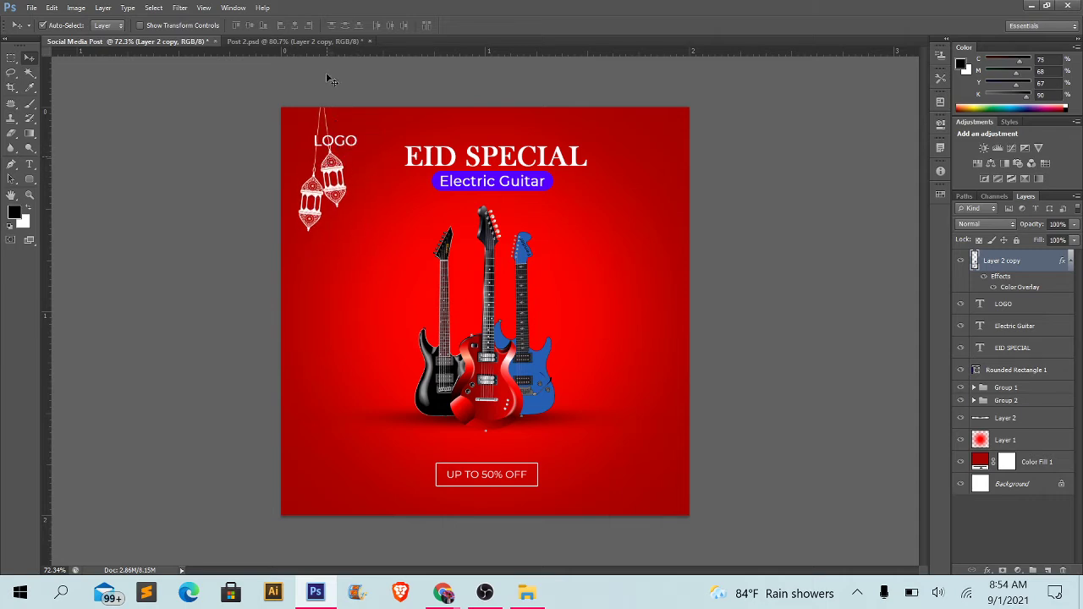
left_click(321, 43)
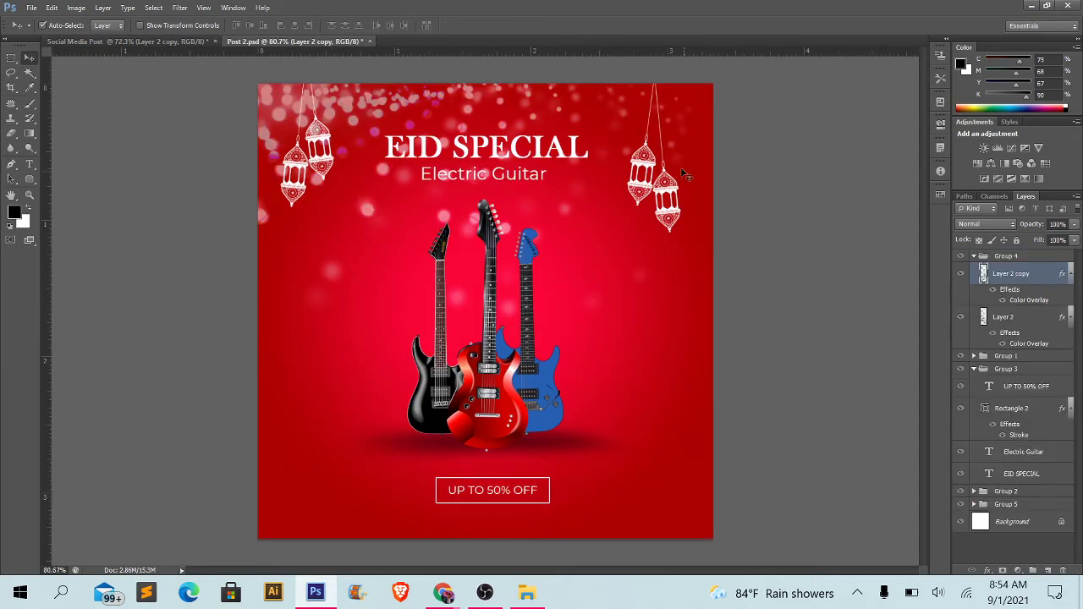
mouse_move(643, 165)
left_mouse_down()
mouse_move(237, 62)
mouse_move(330, 161)
left_mouse_up()
mouse_move(629, 184)
left_mouse_down()
mouse_move(639, 169)
mouse_move(647, 176)
left_mouse_up()
- Raise the left lanterns slightly and stack the LOGO layer above them
left_click(756, 283)
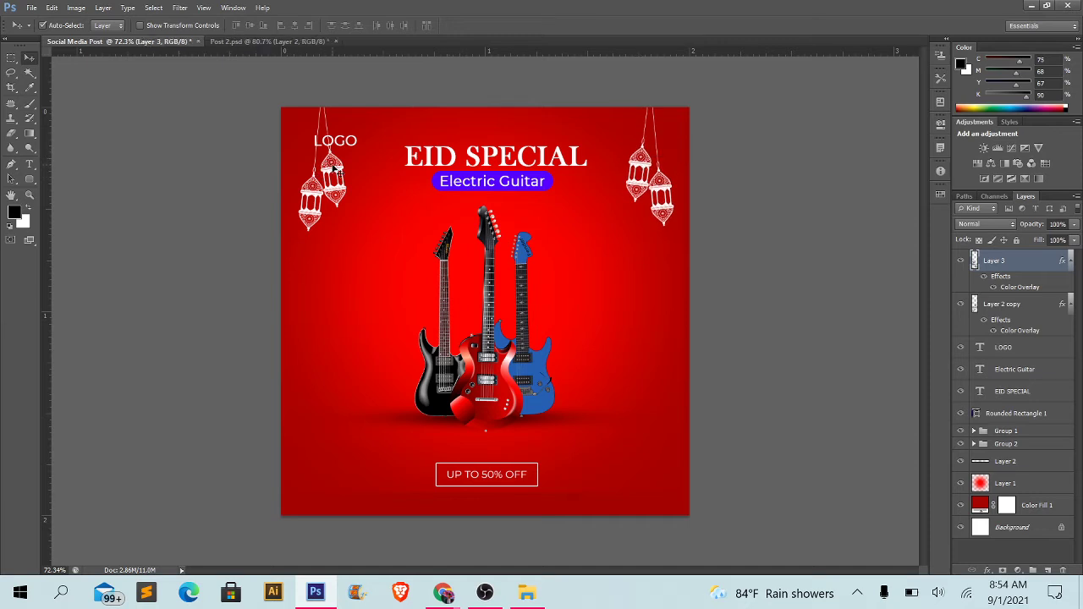
left_click_drag(331, 169, 334, 162)
left_click(1005, 263)
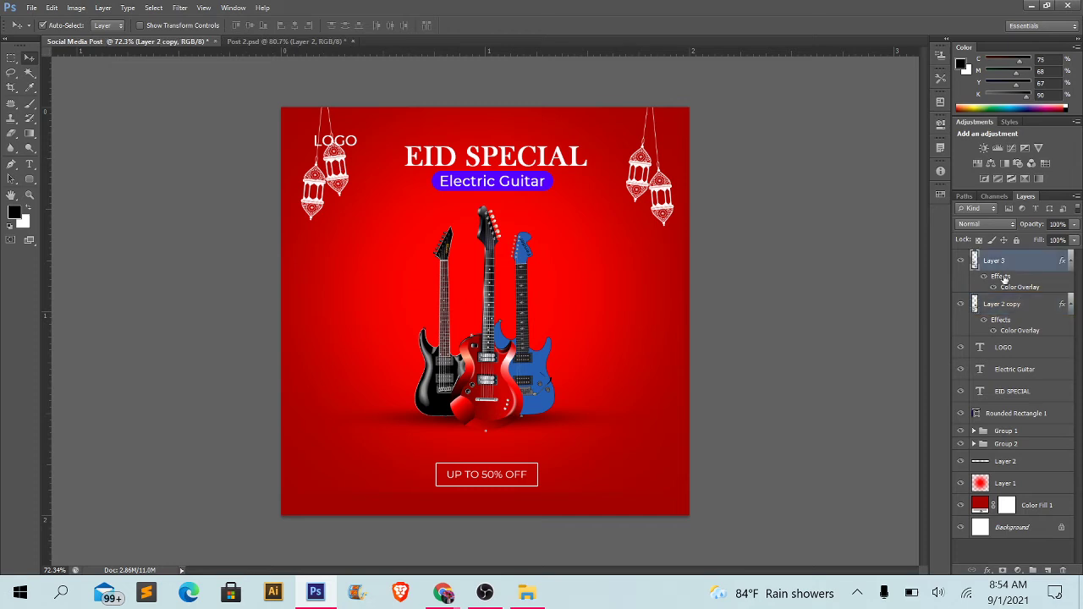
left_click(1013, 350)
mouse_move(1013, 349)
left_mouse_down()
mouse_move(1004, 242)
mouse_move(1005, 255)
left_mouse_up()
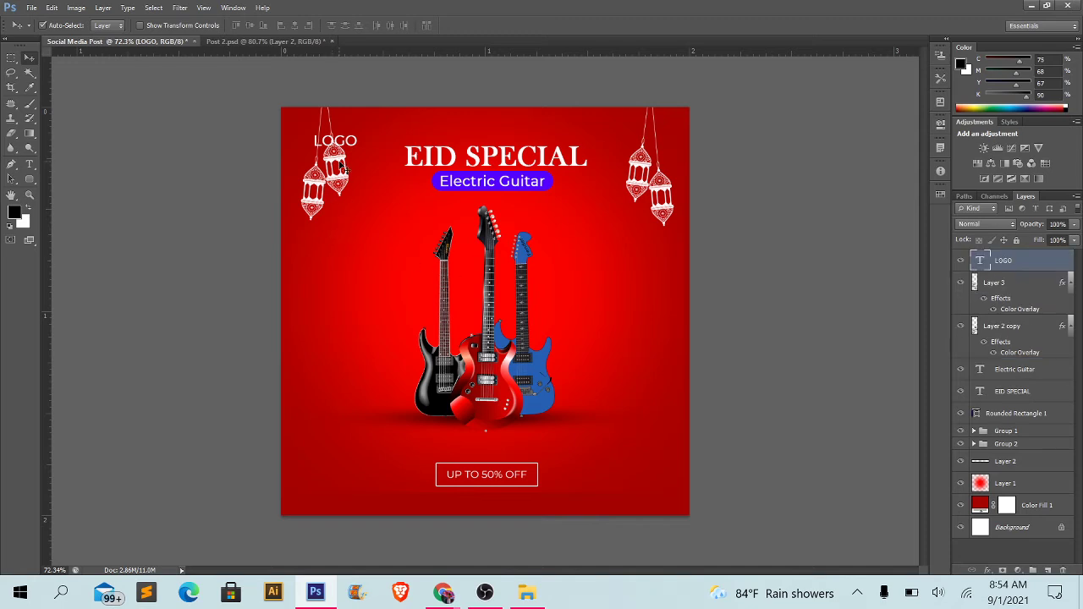
left_click_drag(342, 163, 347, 139)
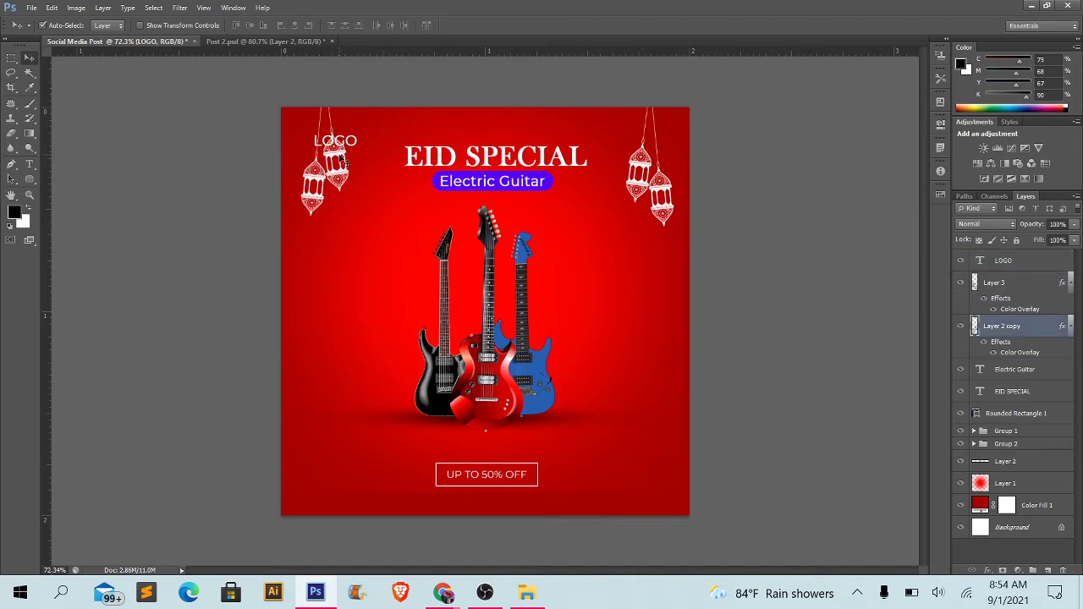
scroll(474, 215, "down", 1)
scroll(473, 215, "down", 1)
scroll(473, 215, "up", 1)
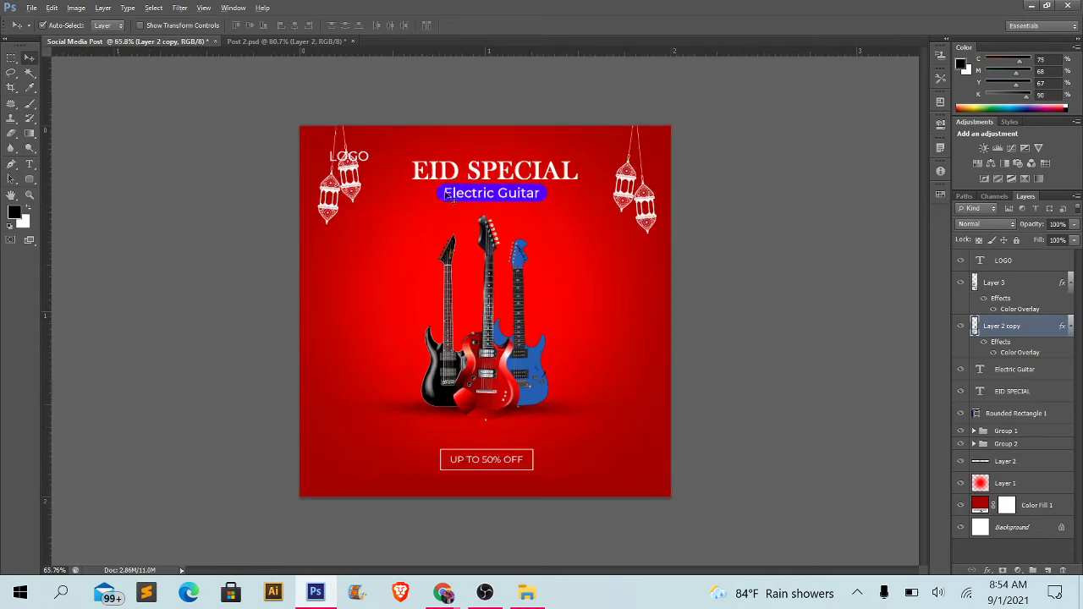
- Copy the bokeh lights layer from Post 2.psd into the Eid post and hide it to compare
left_click(305, 41)
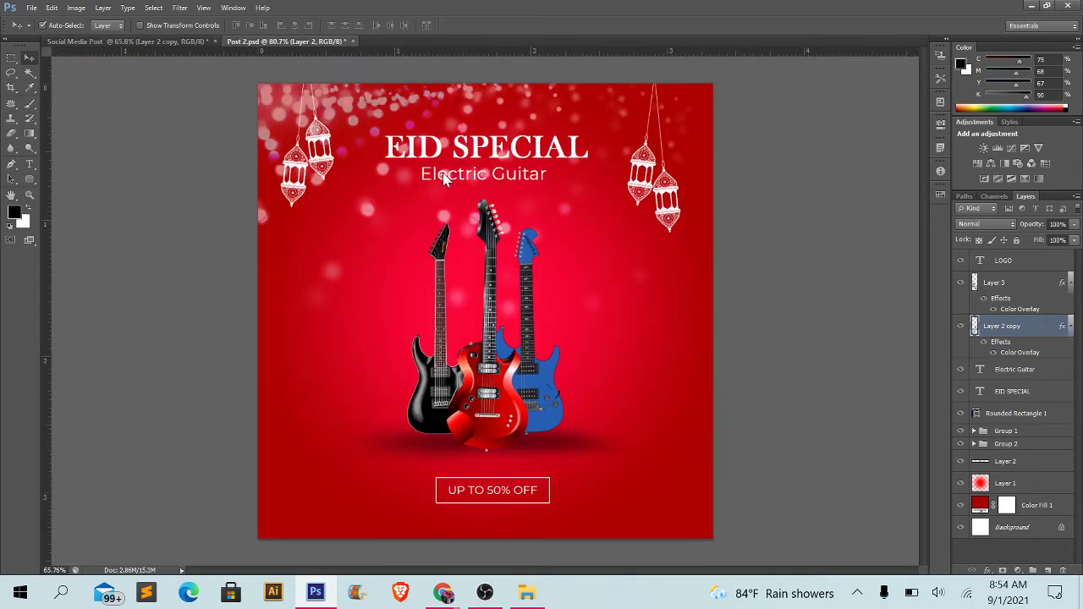
left_click(380, 116)
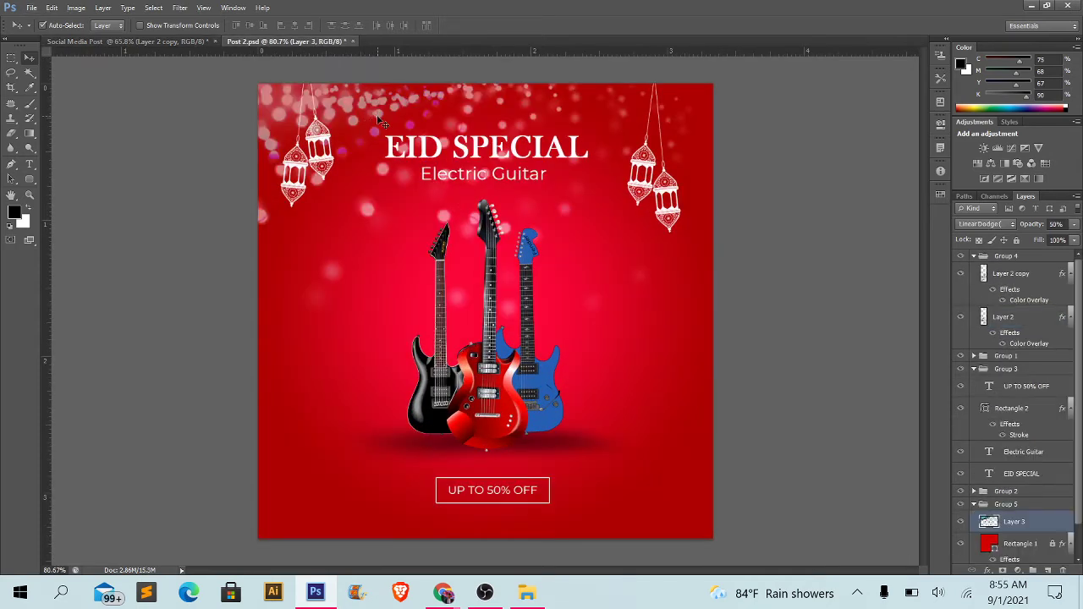
mouse_move(381, 116)
left_mouse_down()
mouse_move(307, 345)
mouse_move(150, 42)
mouse_move(427, 174)
mouse_move(397, 153)
left_mouse_up()
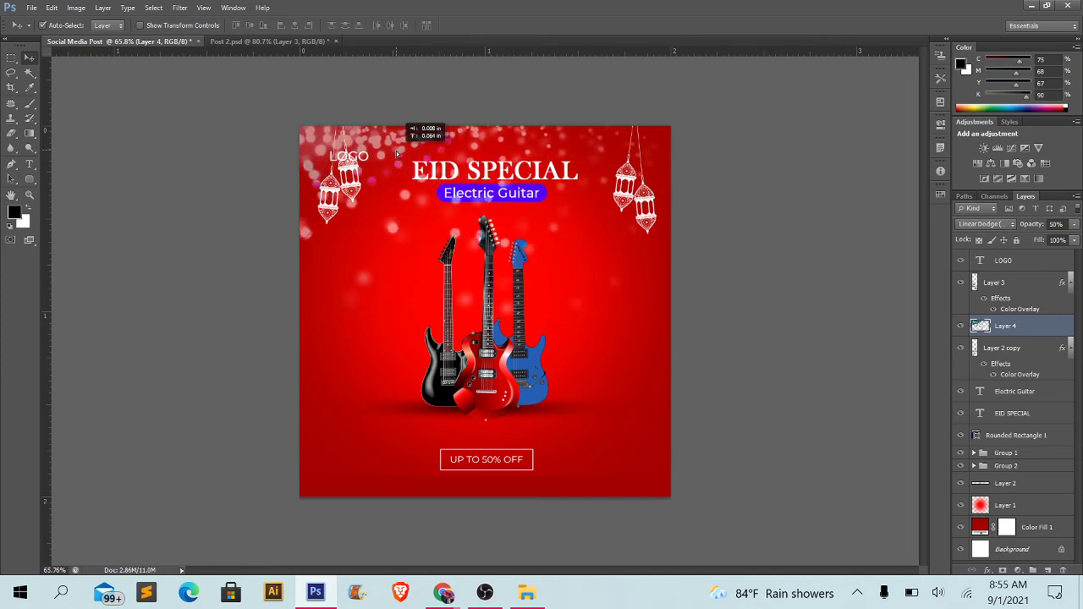
left_click(241, 245)
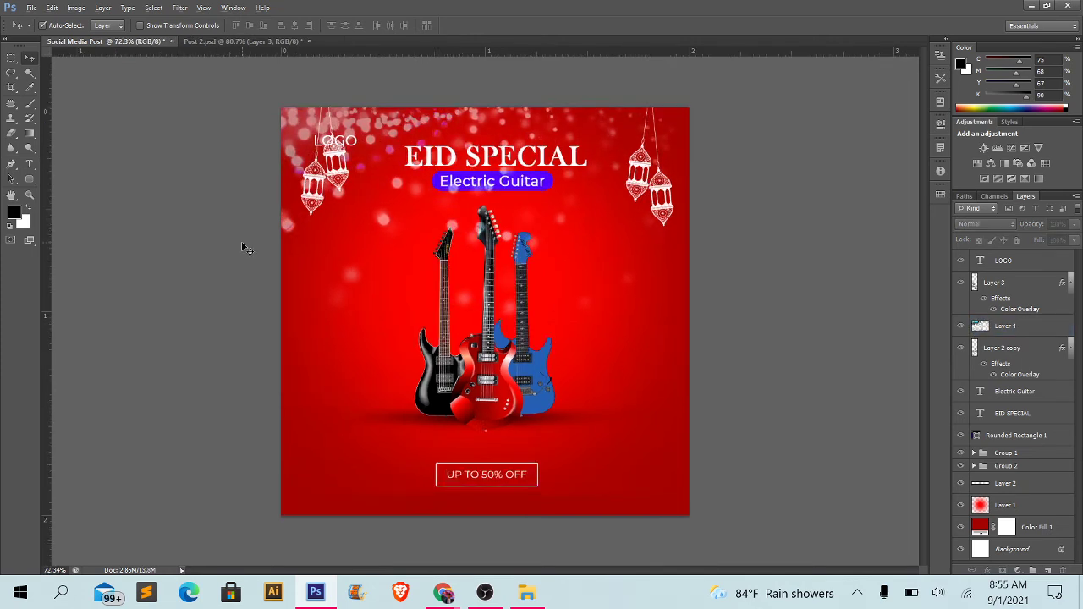
scroll(241, 245, "up", 2, "alt")
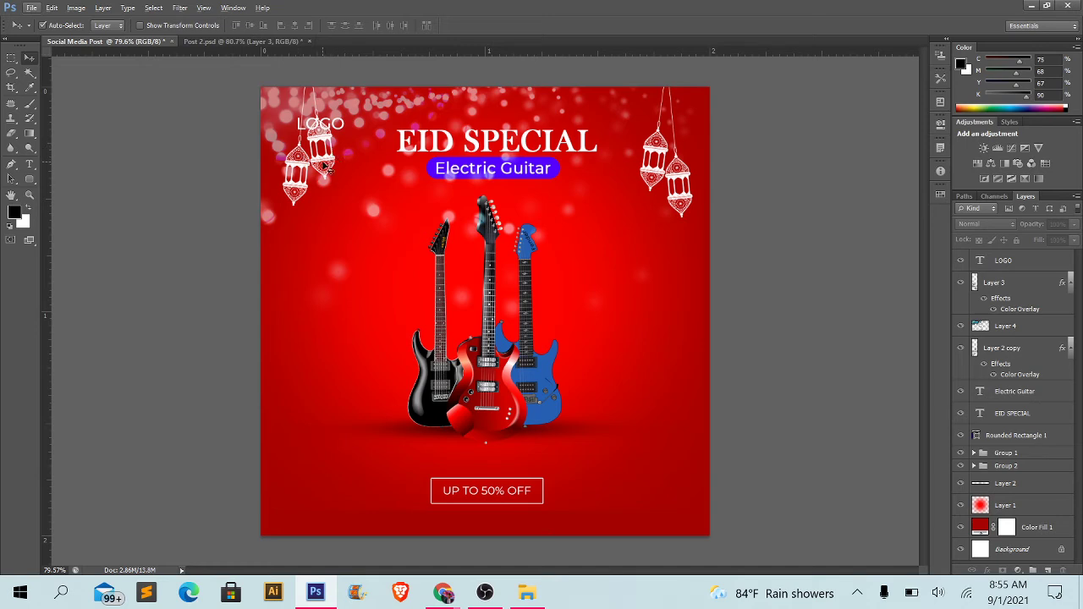
left_click(325, 166)
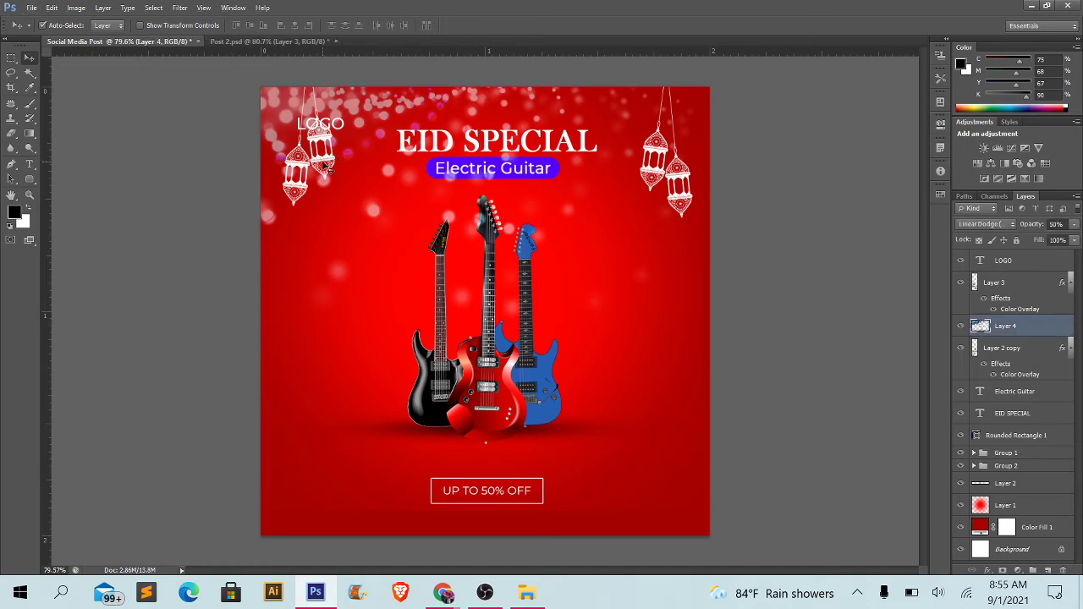
left_click(962, 327)
- Restack the layers so the bokeh sits just above Layer 1, with the lanterns below the guitar groups
left_click(301, 43)
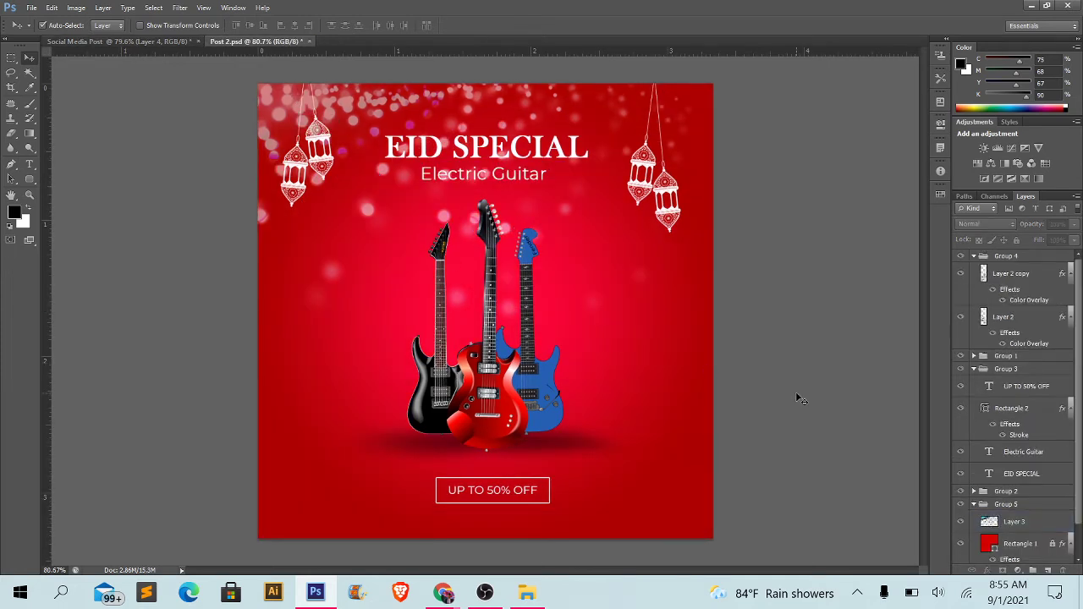
left_click(86, 45)
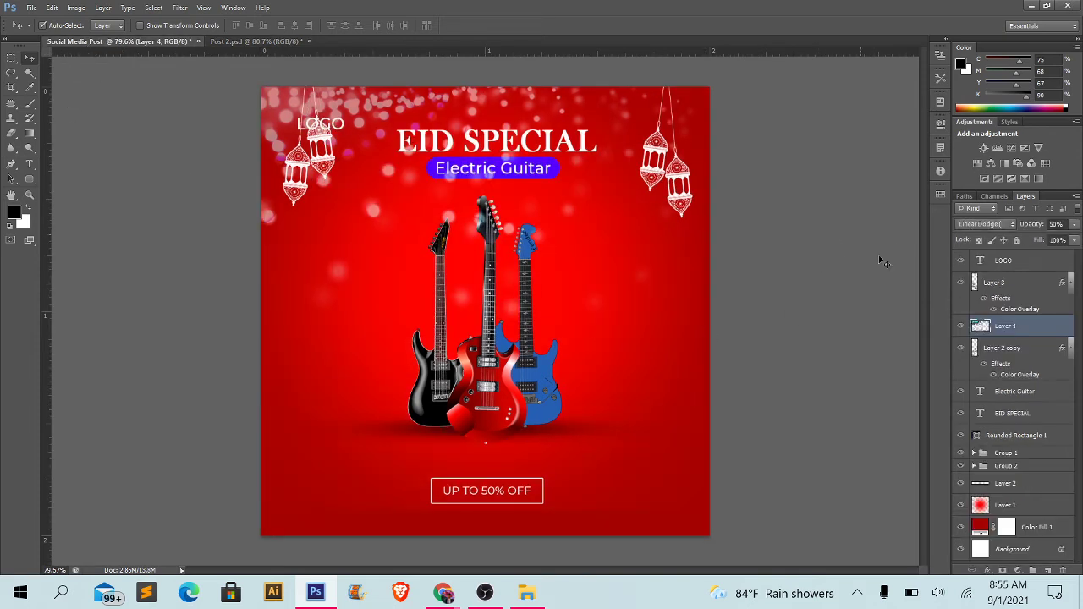
left_click(1012, 288)
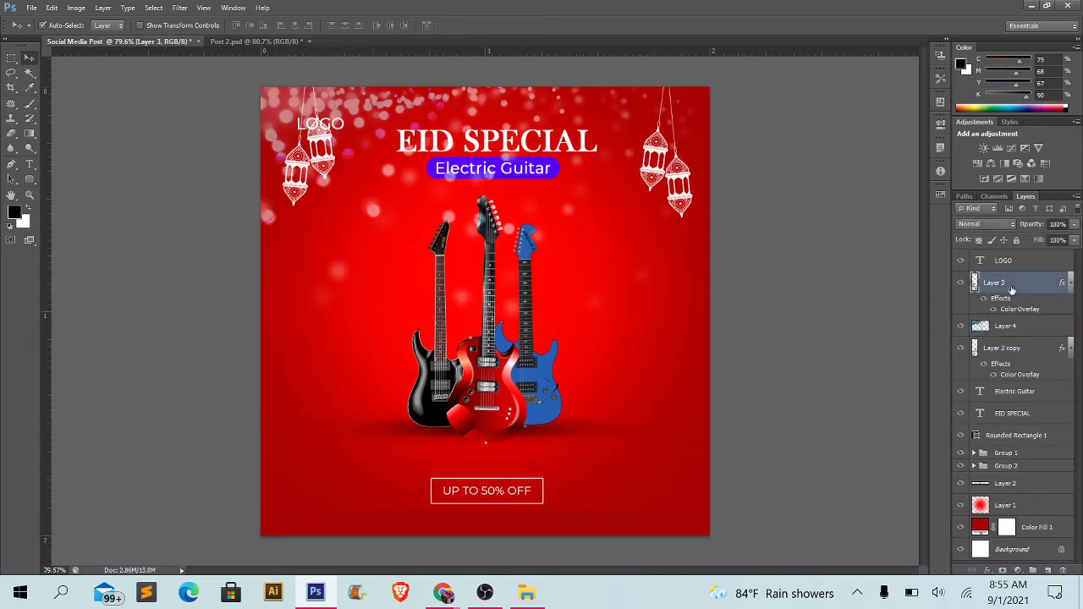
left_click_drag(1012, 290, 1009, 423)
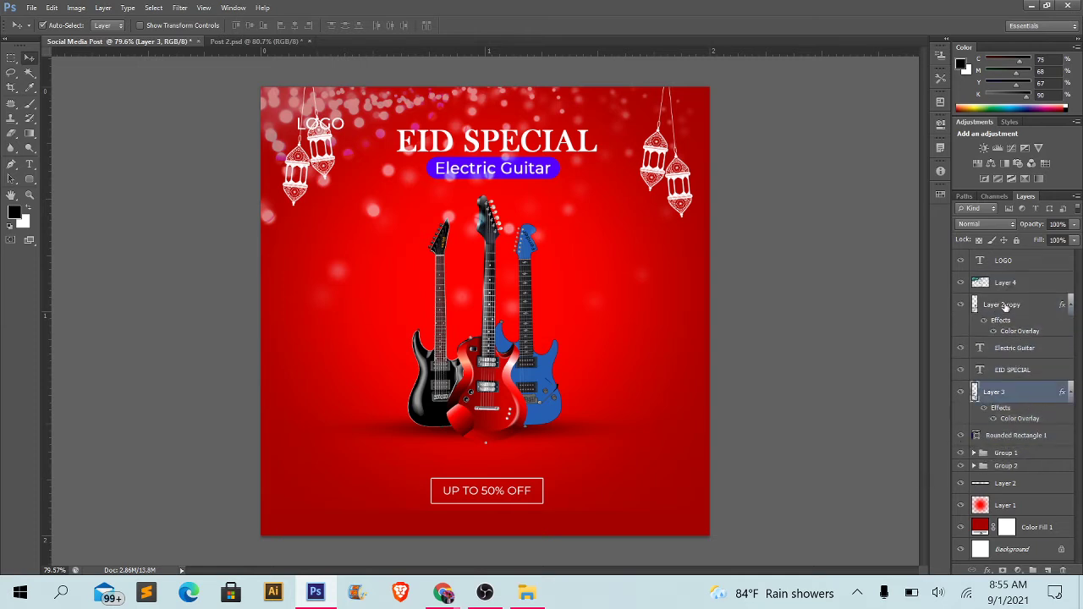
left_click(1030, 306)
left_click_drag(1008, 283, 1007, 492)
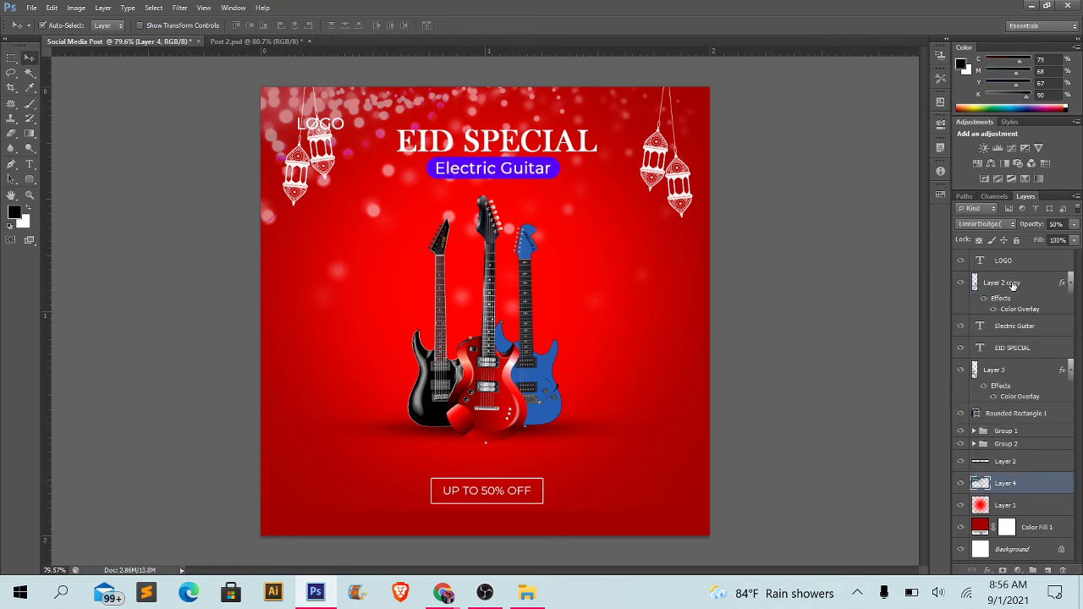
left_click_drag(1009, 292, 1007, 456)
left_click_drag(1004, 330, 1009, 461)
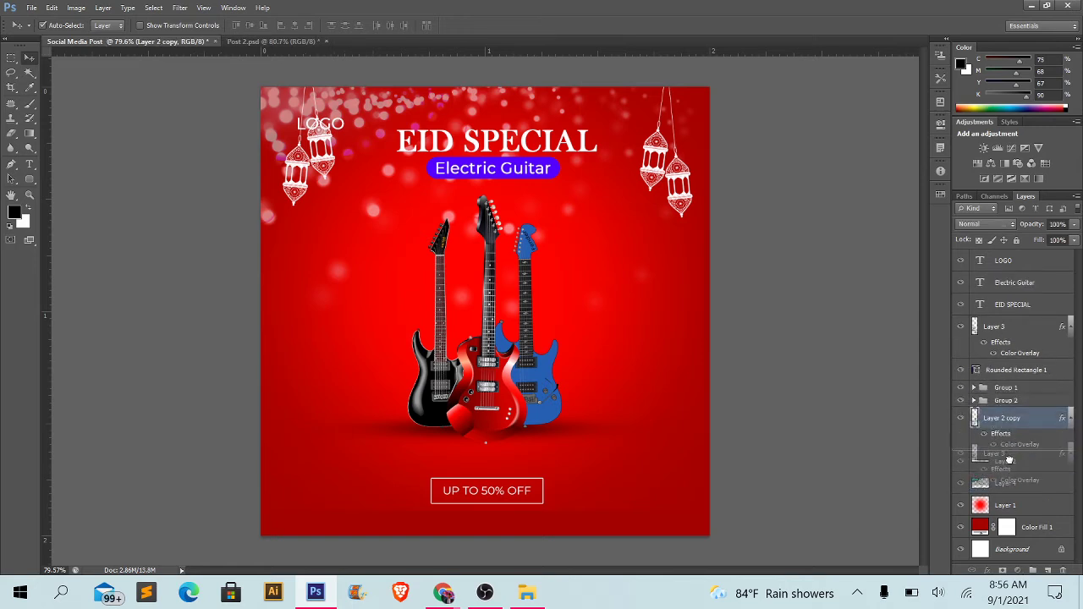
- Nudge the red glow layer slightly down and clear the selection
left_click(836, 396)
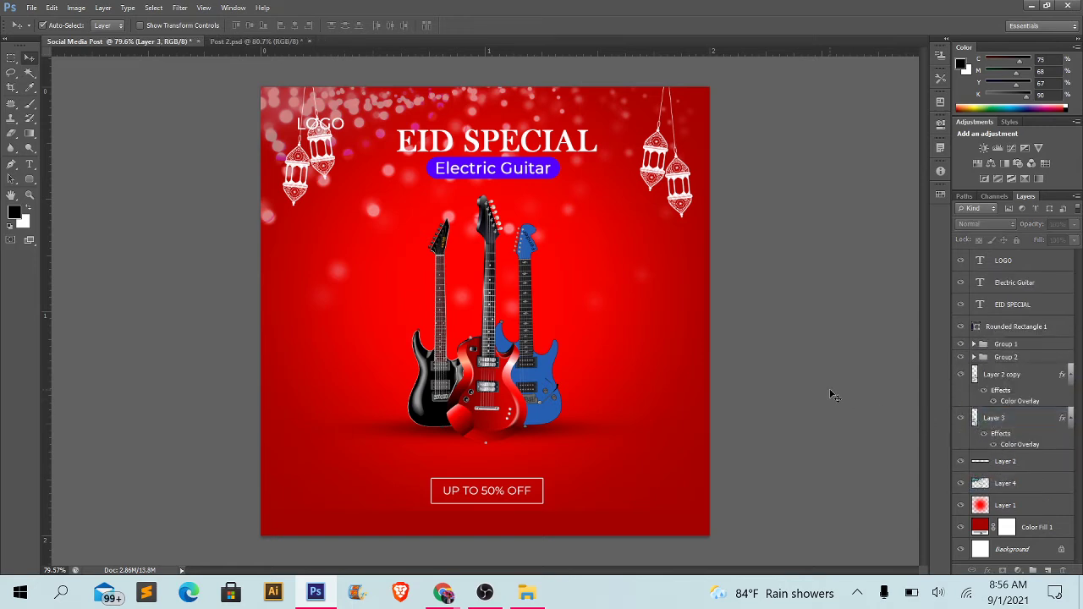
left_click(1007, 463)
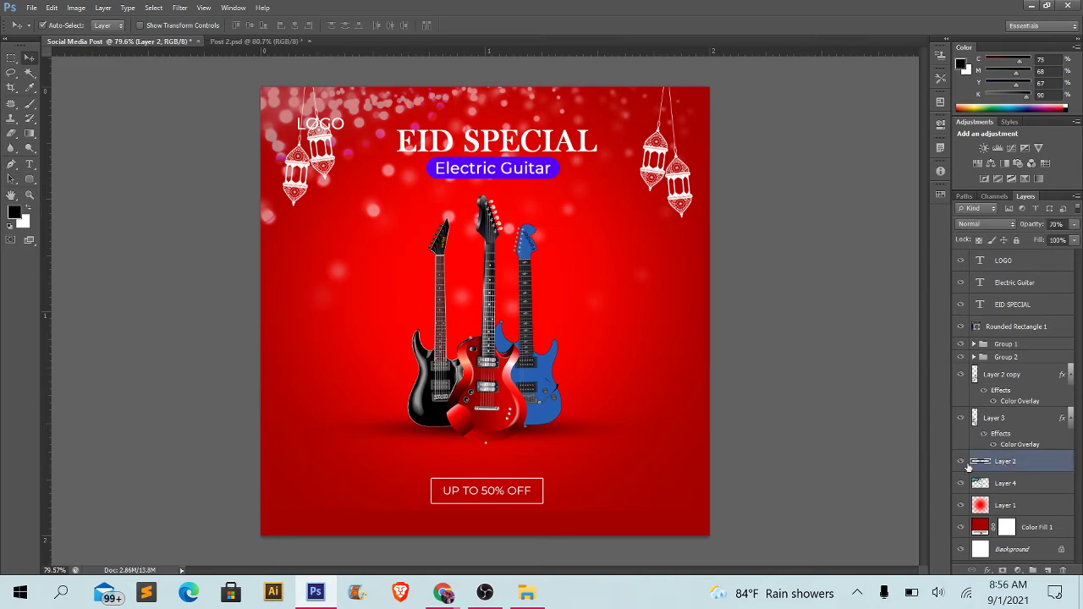
left_click(805, 452)
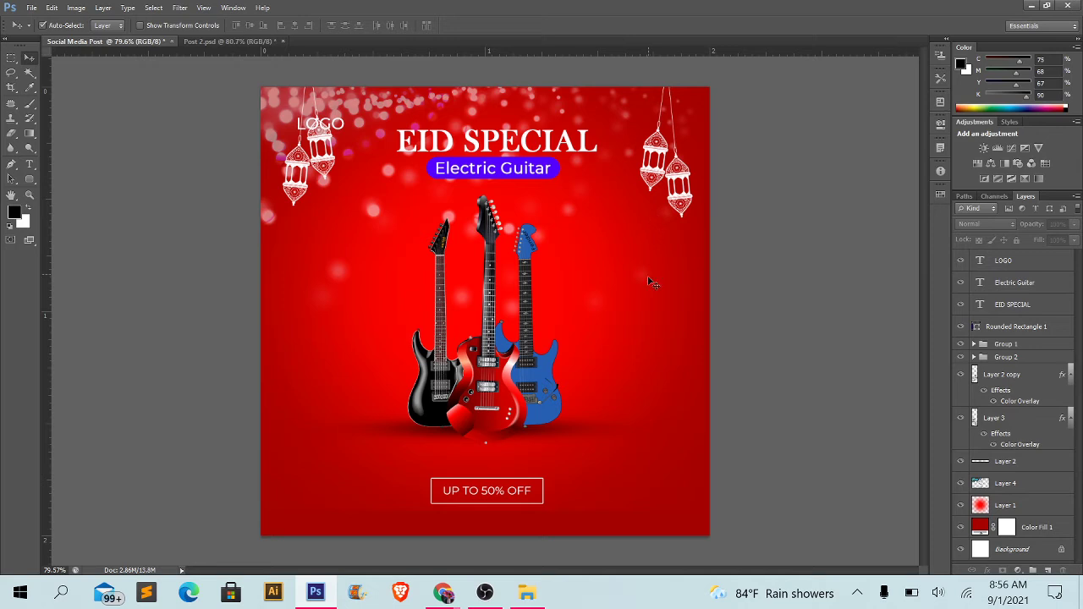
left_click_drag(646, 380, 646, 389)
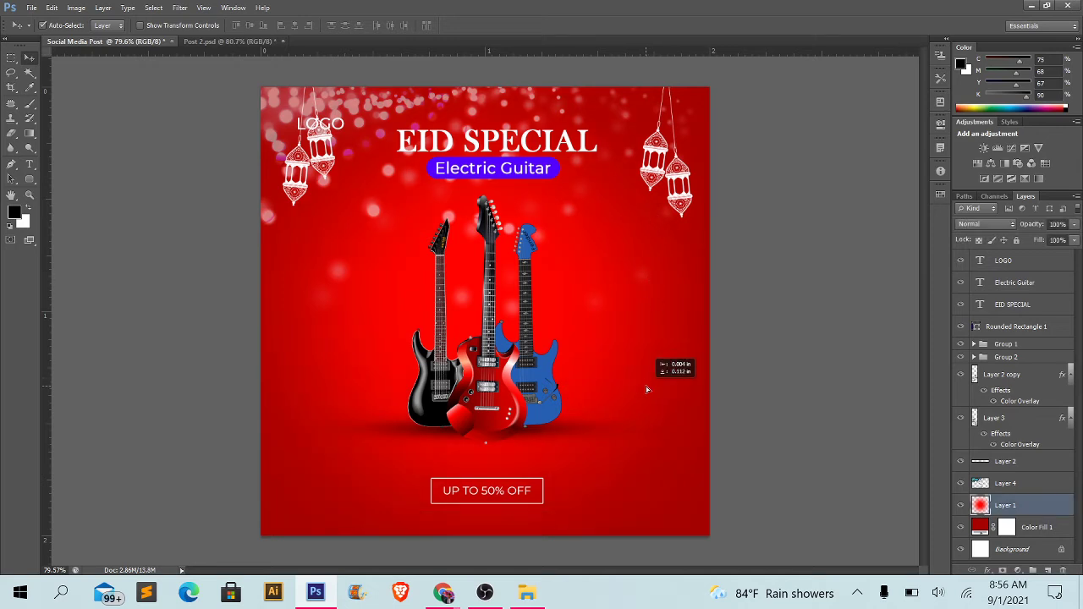
left_click(795, 454)
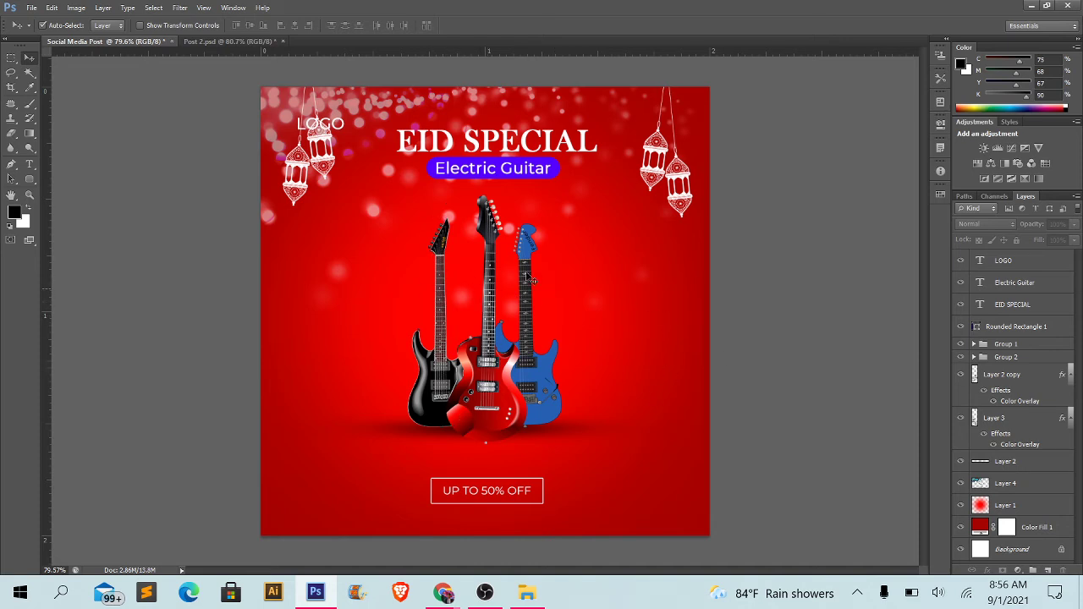
- Minimize Photoshop and File Explorer to return to Chrome's pinterest post size results
left_click(1030, 6)
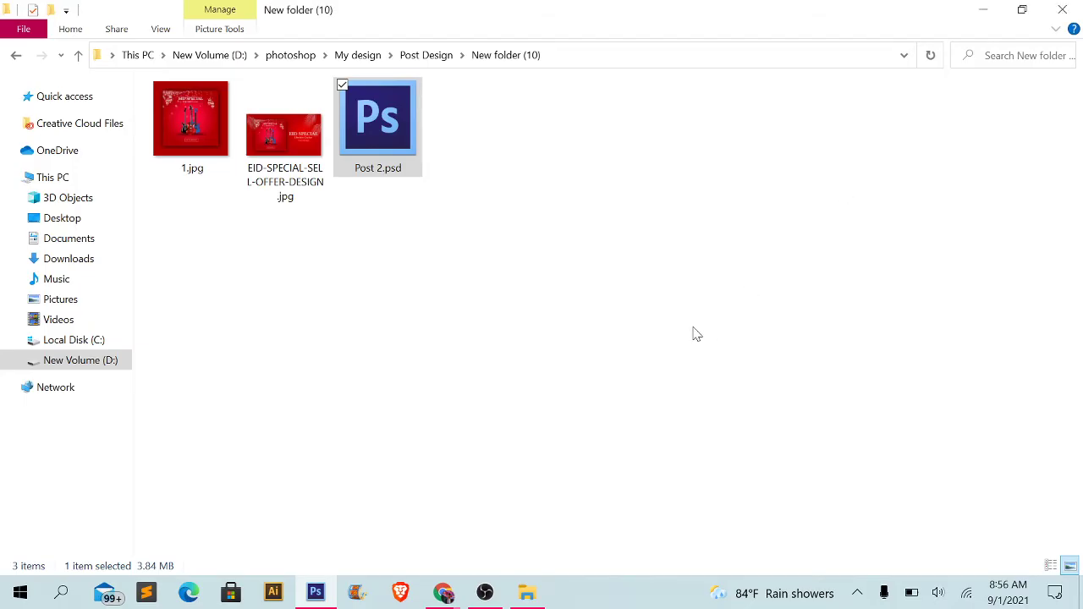
left_click(982, 10)
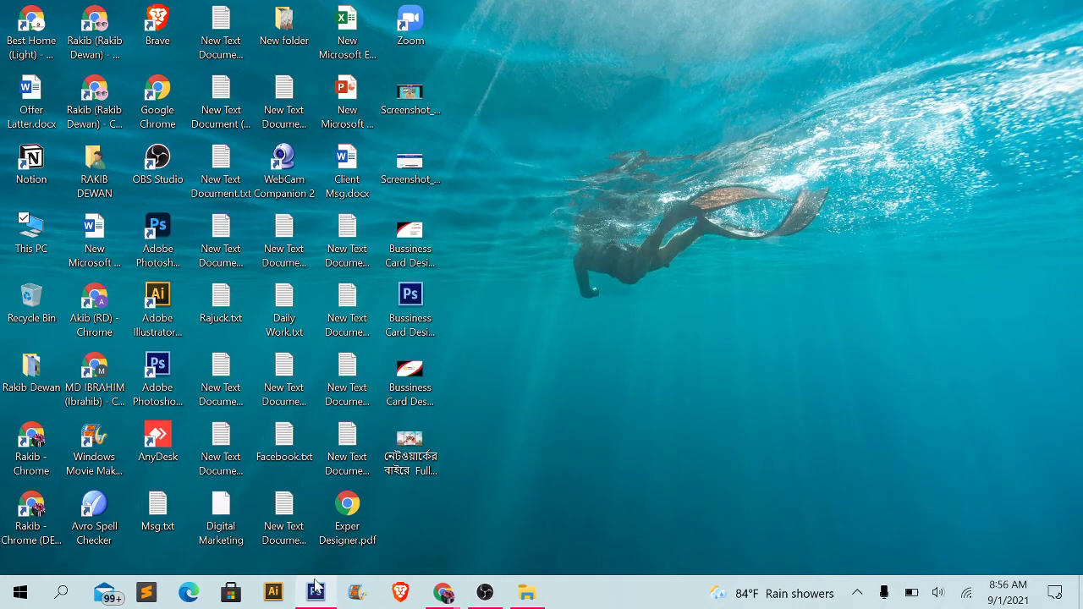
mouse_move(442, 593)
left_click(288, 503)
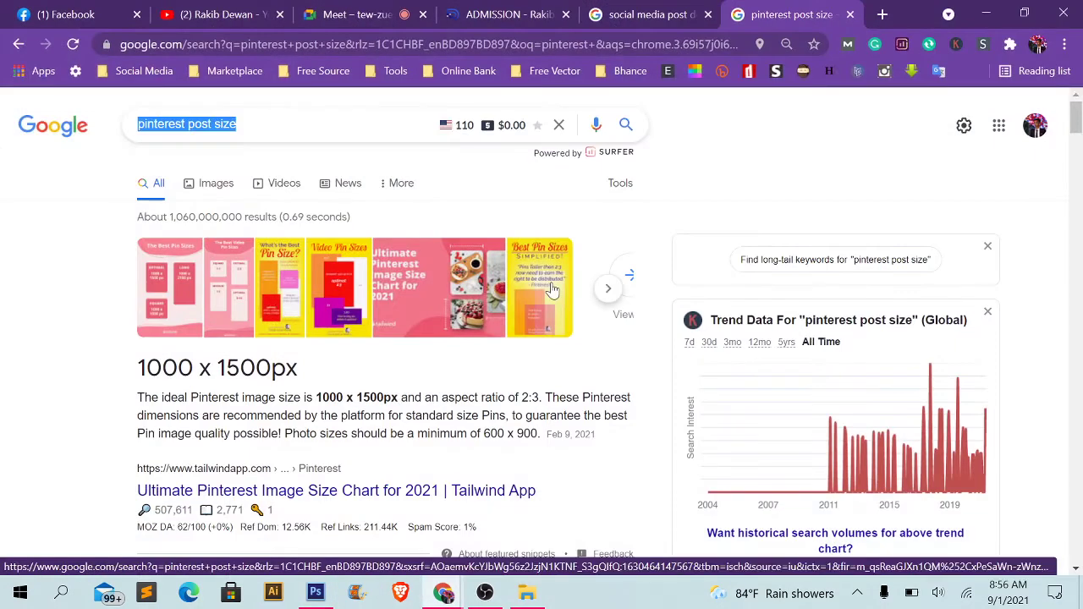
left_click(337, 247)
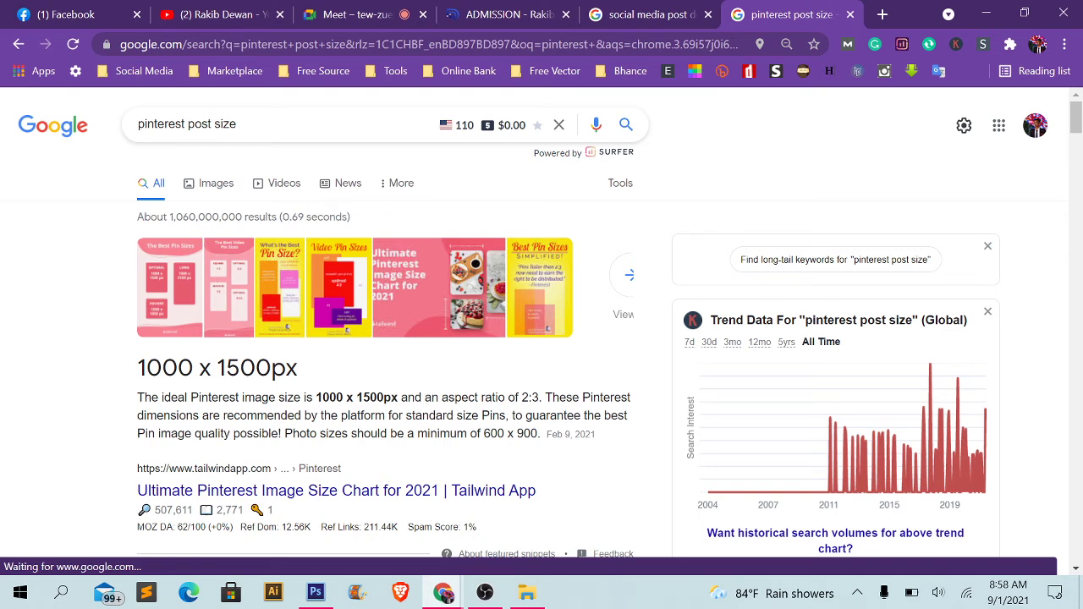
- On the admission page, scroll to the Class-10 topics and highlight 'Font Download'
left_click(486, 12)
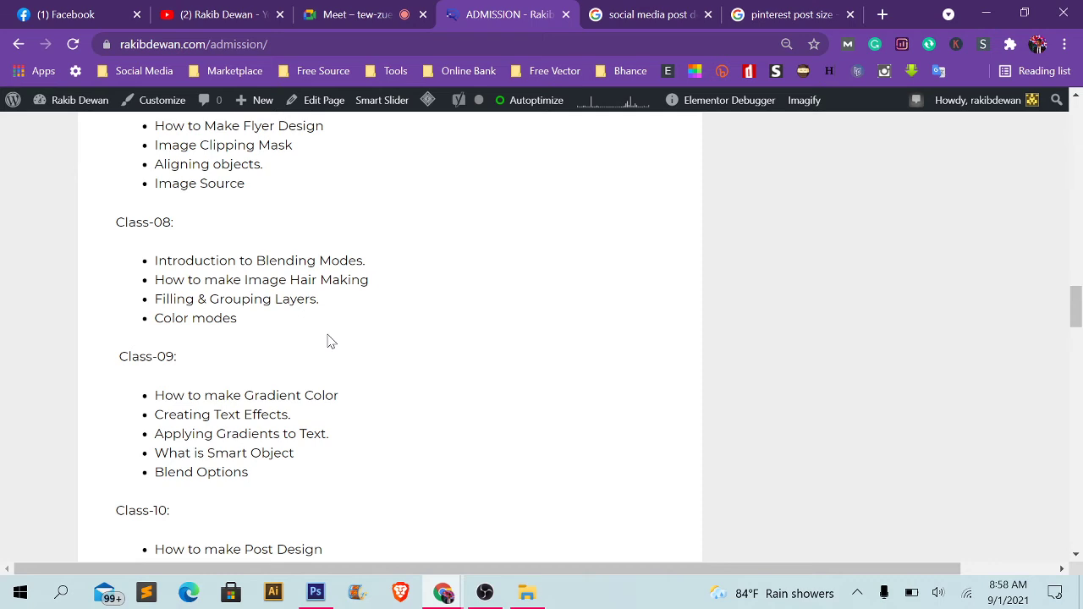
scroll(304, 340, "down", 2)
scroll(304, 341, "down", 2)
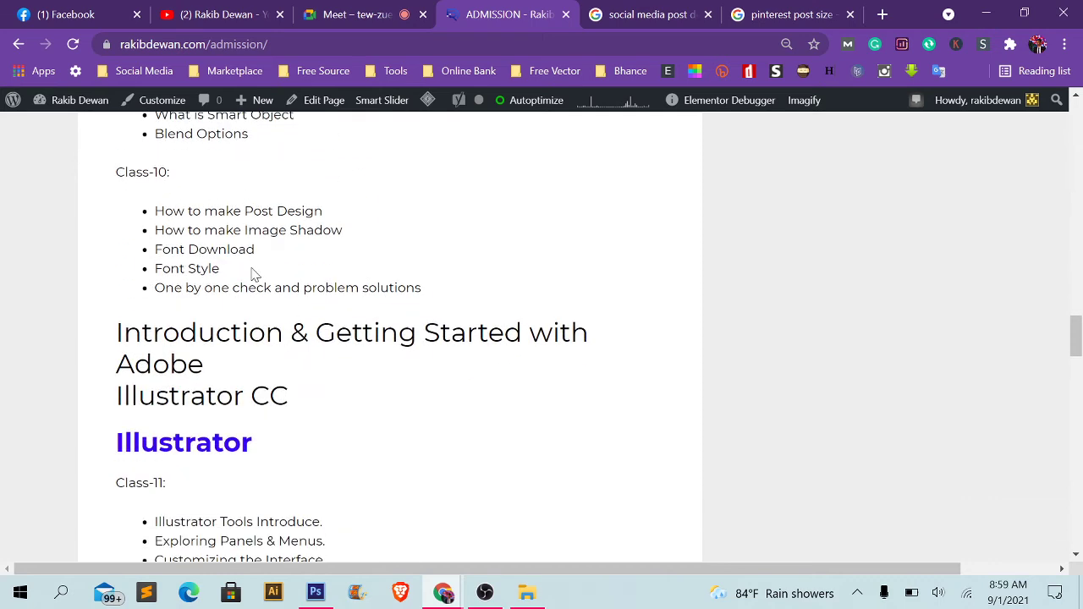
left_click_drag(198, 251, 238, 265)
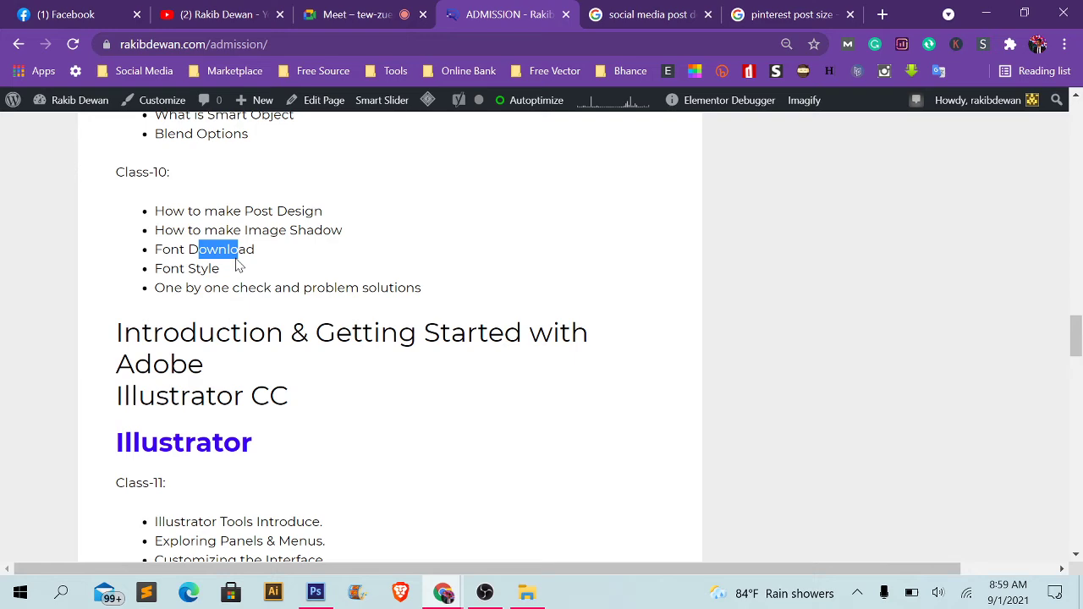
- Return to the 'pinterest post size' search results and select the query
left_click(681, 12)
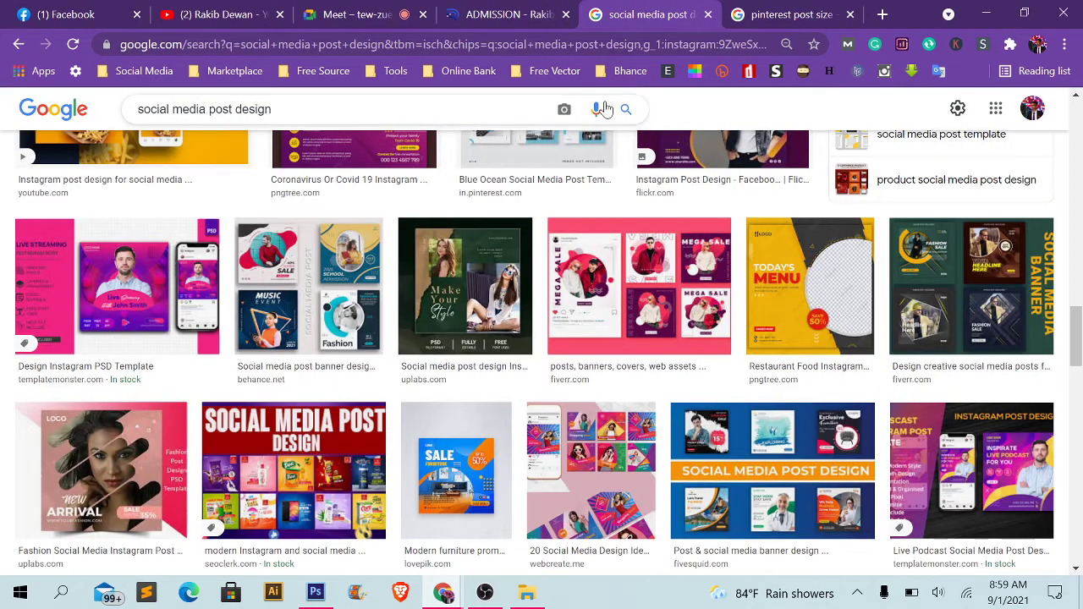
left_click(795, 15)
left_click_drag(238, 125, 125, 129)
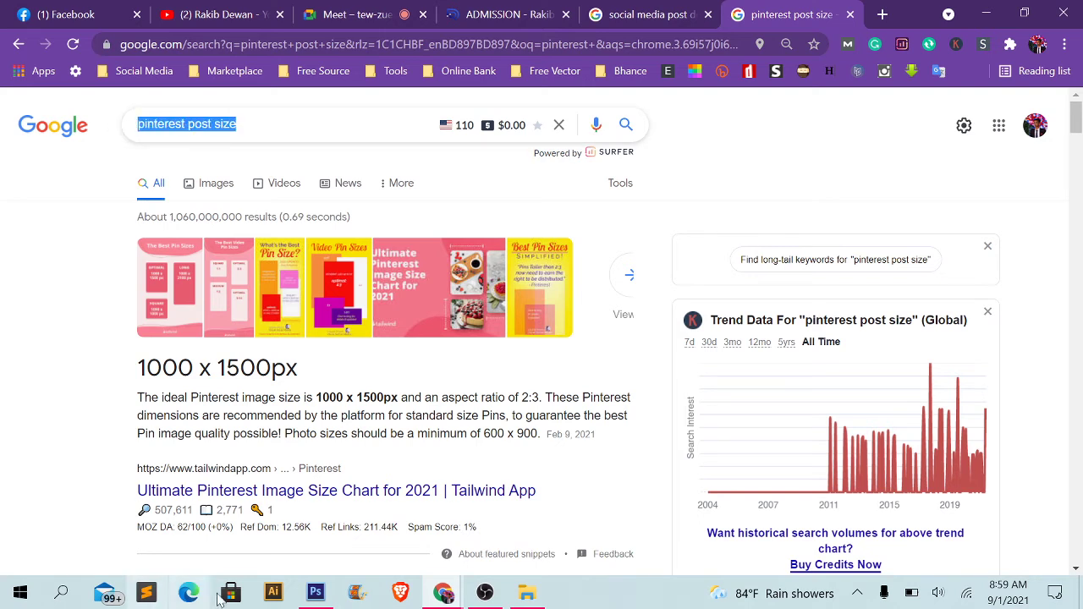
- In Photoshop, select the whole EID SPECIAL headline and place the Character panel beside it
left_click(313, 593)
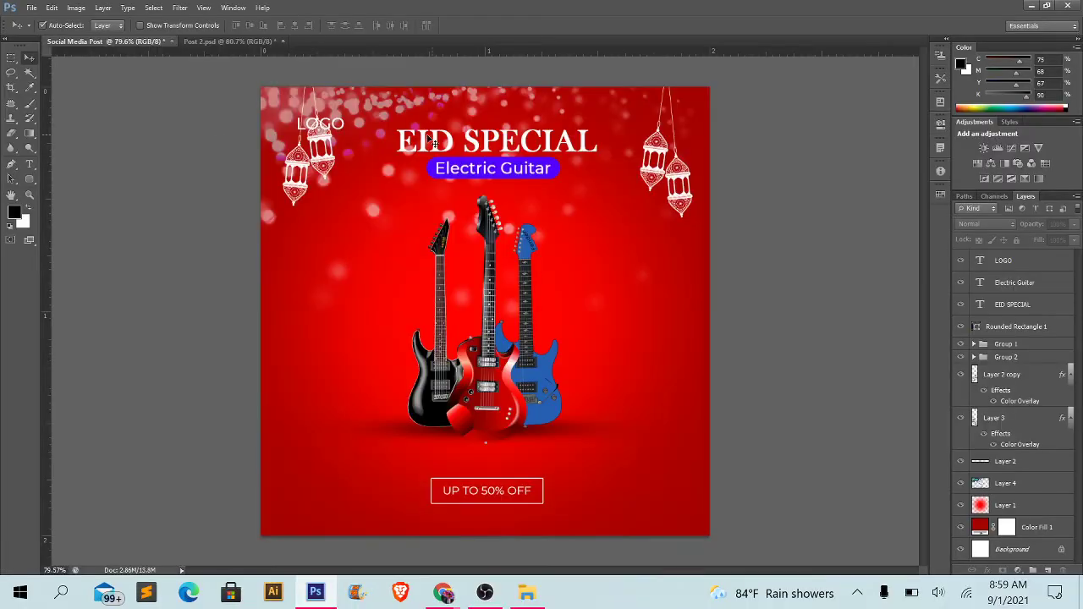
left_click(29, 164)
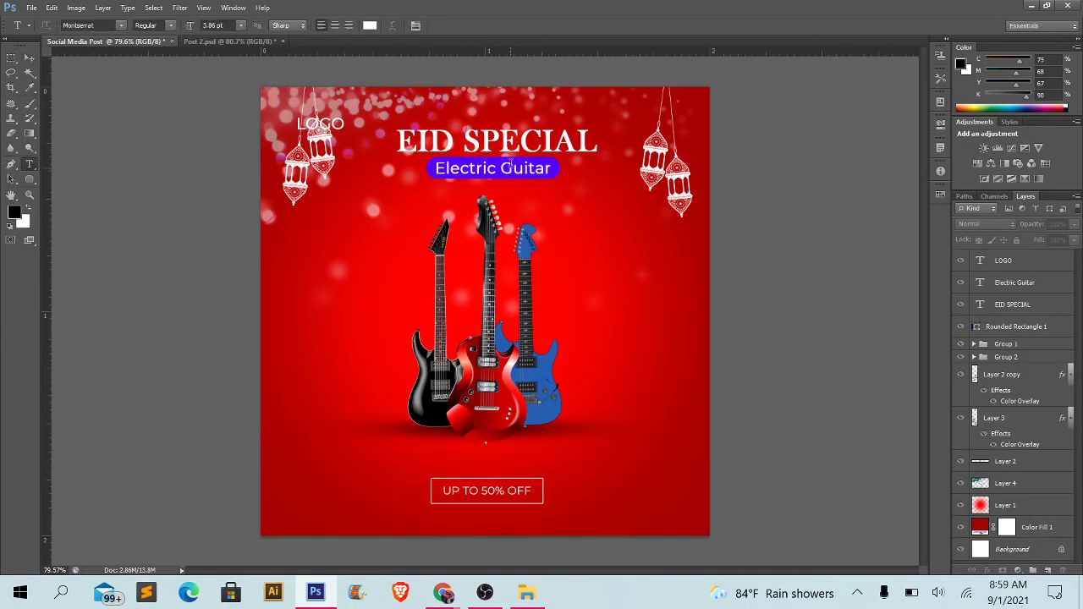
left_click(502, 140)
triple_click(503, 137)
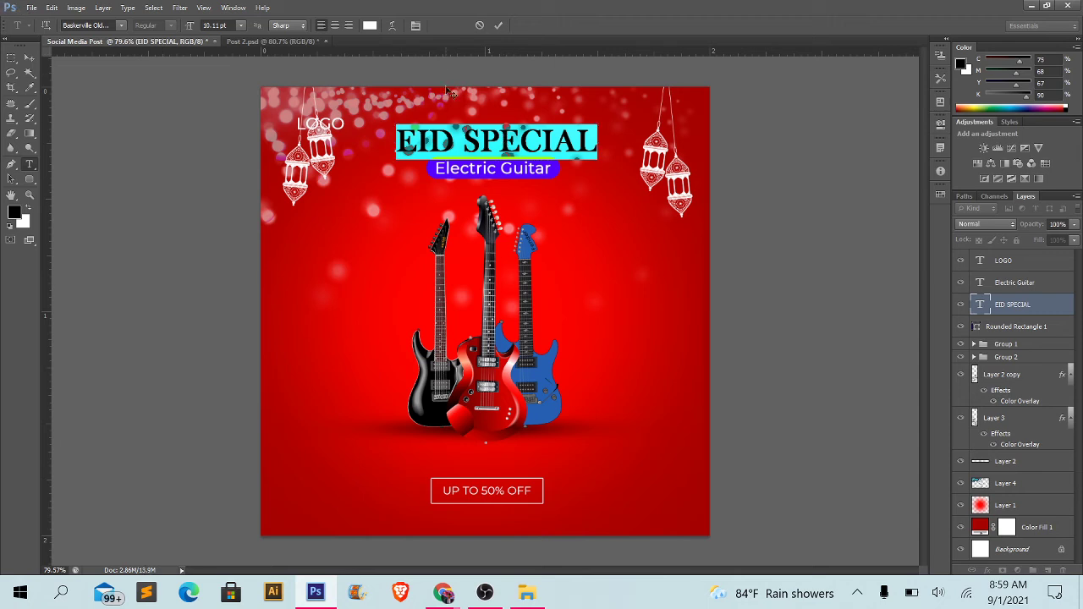
left_click(415, 26)
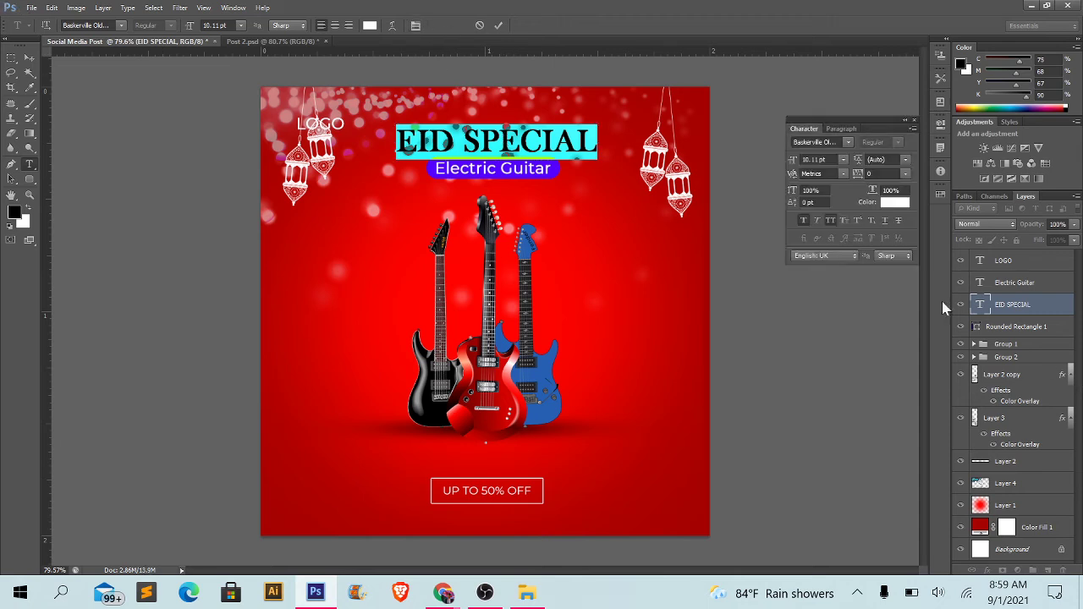
left_click_drag(863, 118, 669, 50)
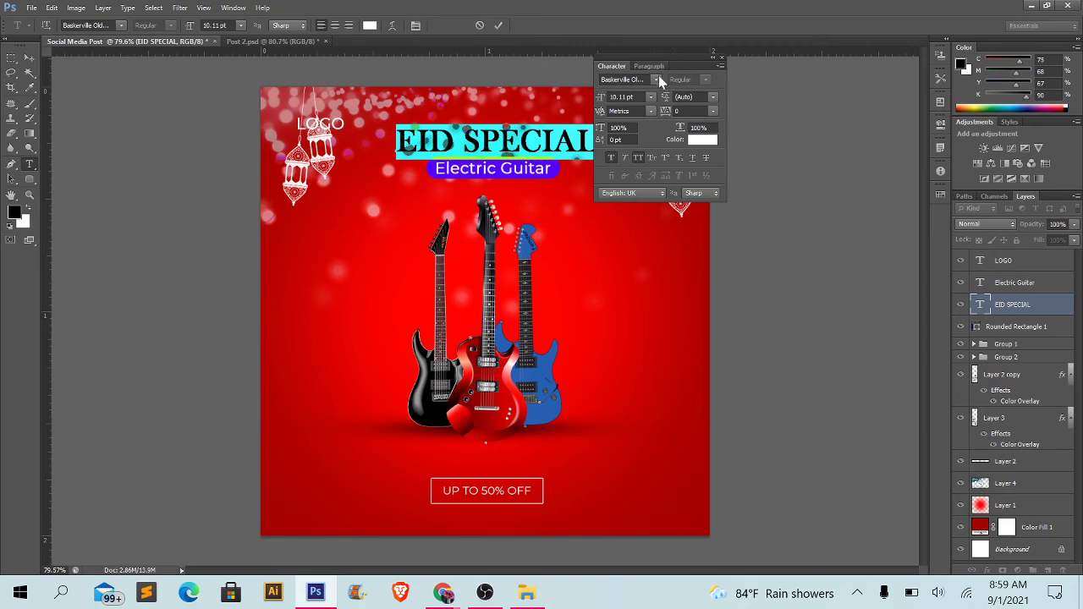
- Browse the font family list without changing the font, commit the text, and minimise Photoshop
left_click(657, 79)
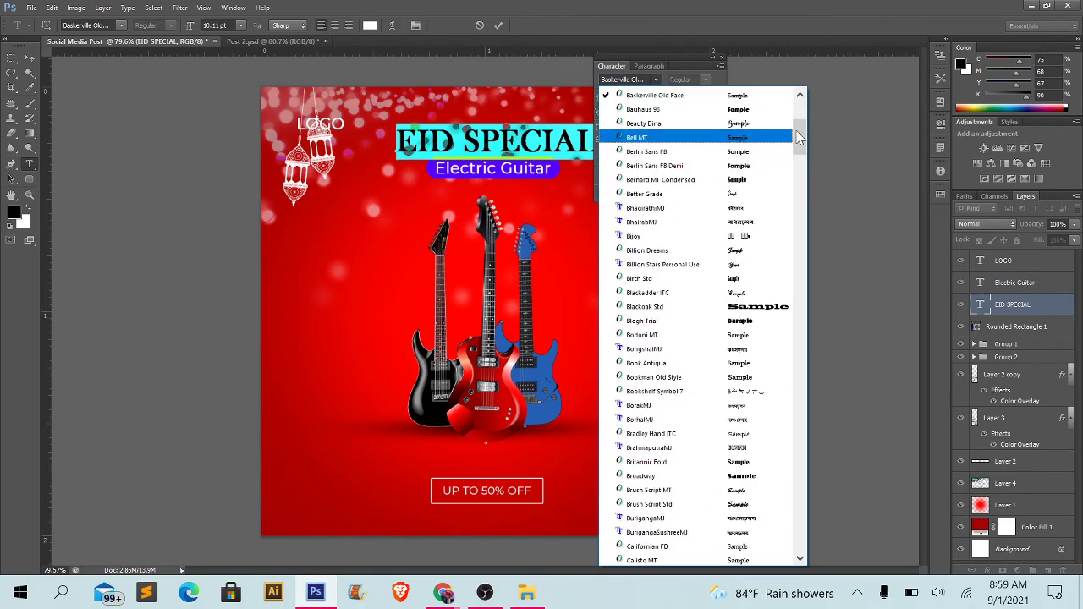
scroll(796, 306, "down", 15)
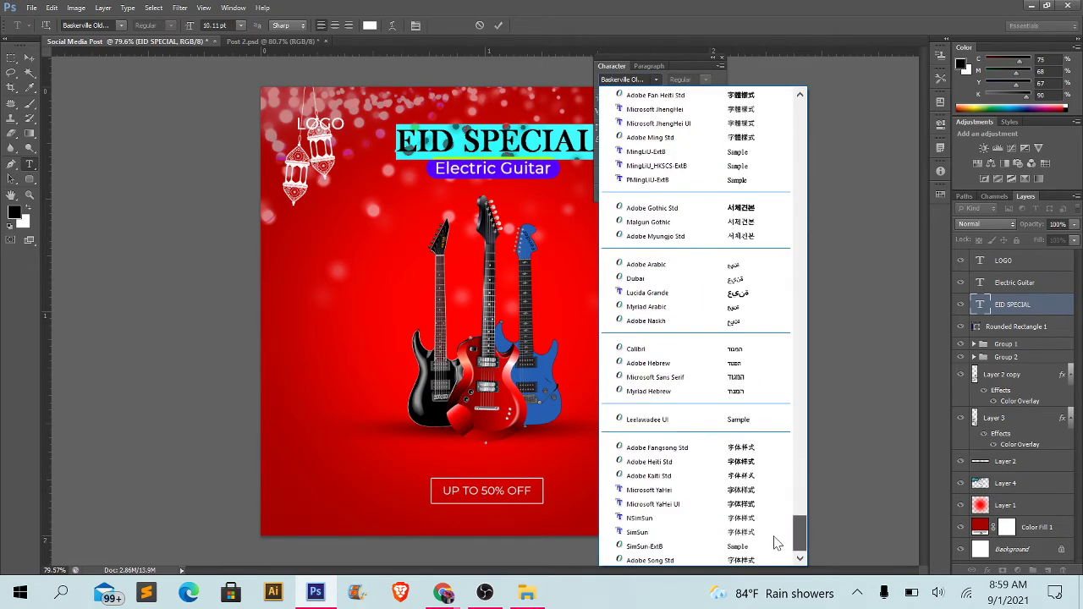
scroll(777, 423, "down", 5)
scroll(773, 495, "down", 5)
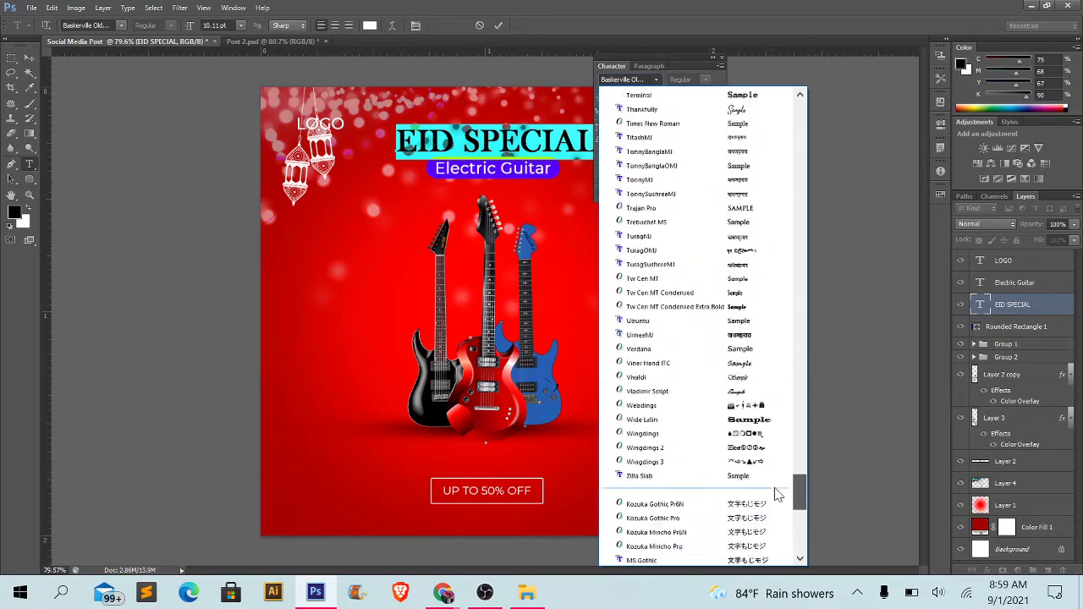
scroll(776, 502, "down", 3)
scroll(780, 339, "up", 20)
scroll(744, 144, "up", 8)
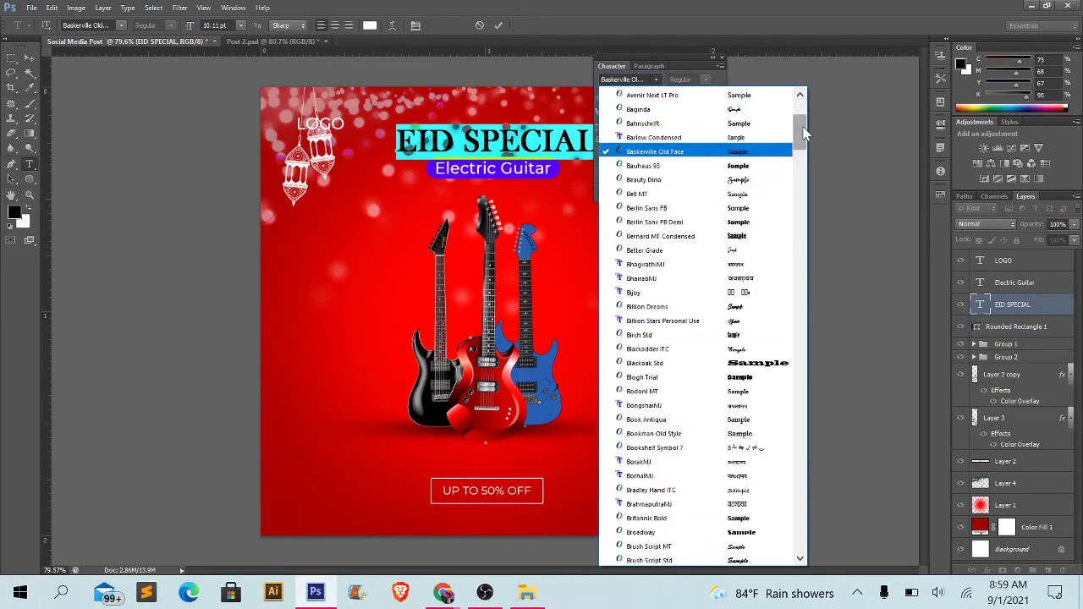
mouse_move(800, 134)
left_mouse_down()
mouse_move(771, 548)
mouse_move(822, 107)
left_mouse_up()
left_click(652, 80)
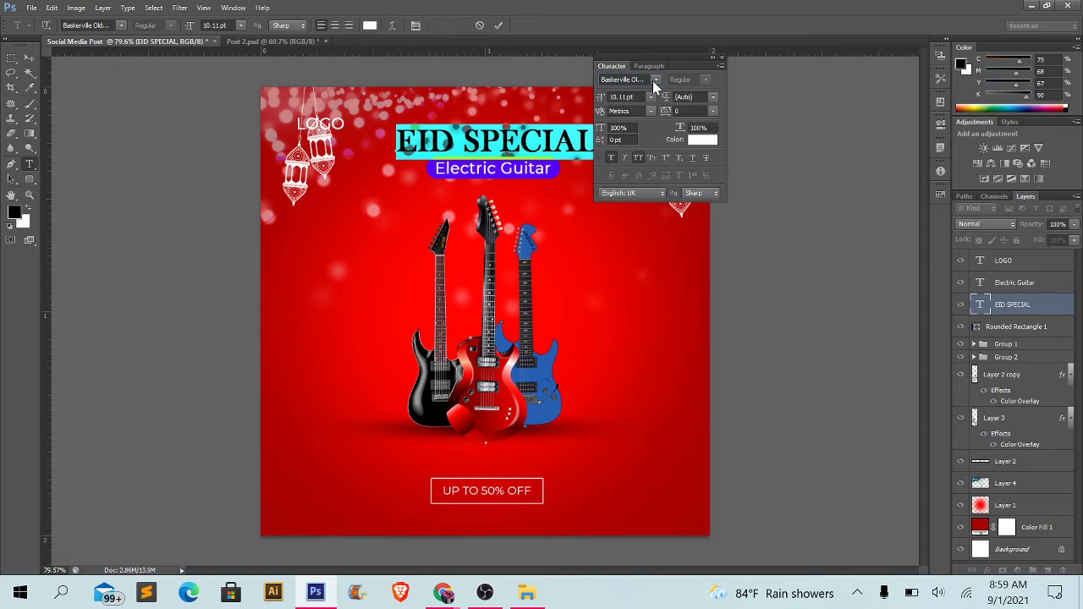
left_click(498, 26)
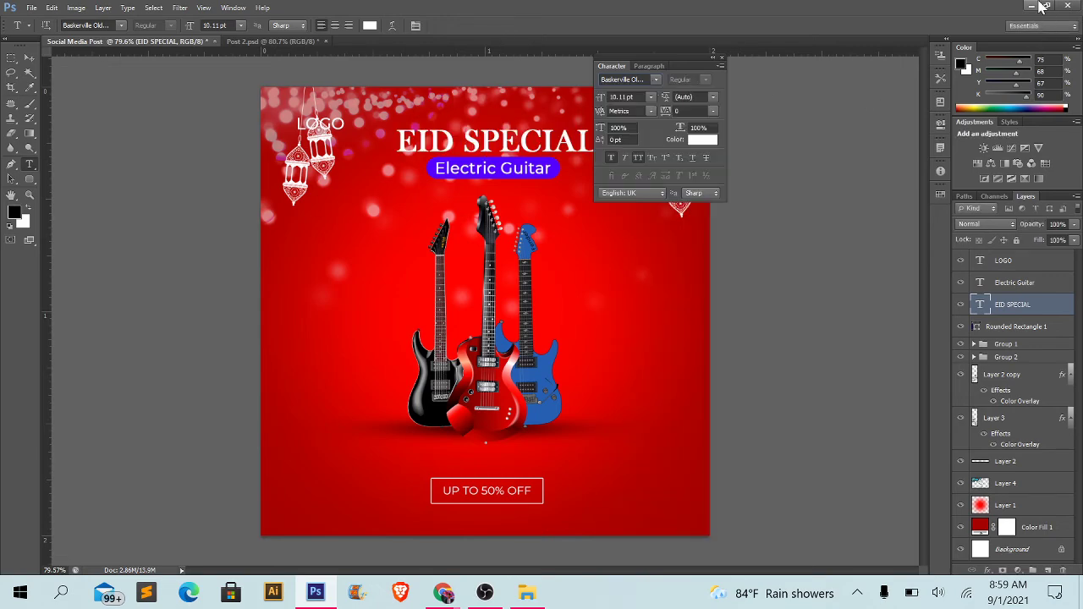
left_click(1031, 6)
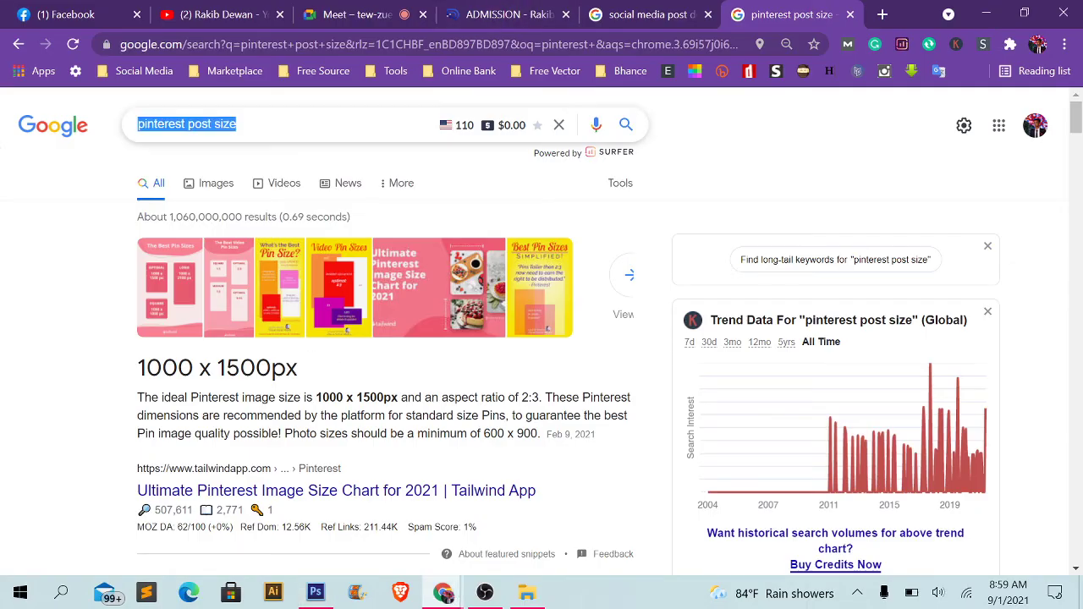
- Dismiss the search suggestions and briefly check the video meeting before returning
key("End")
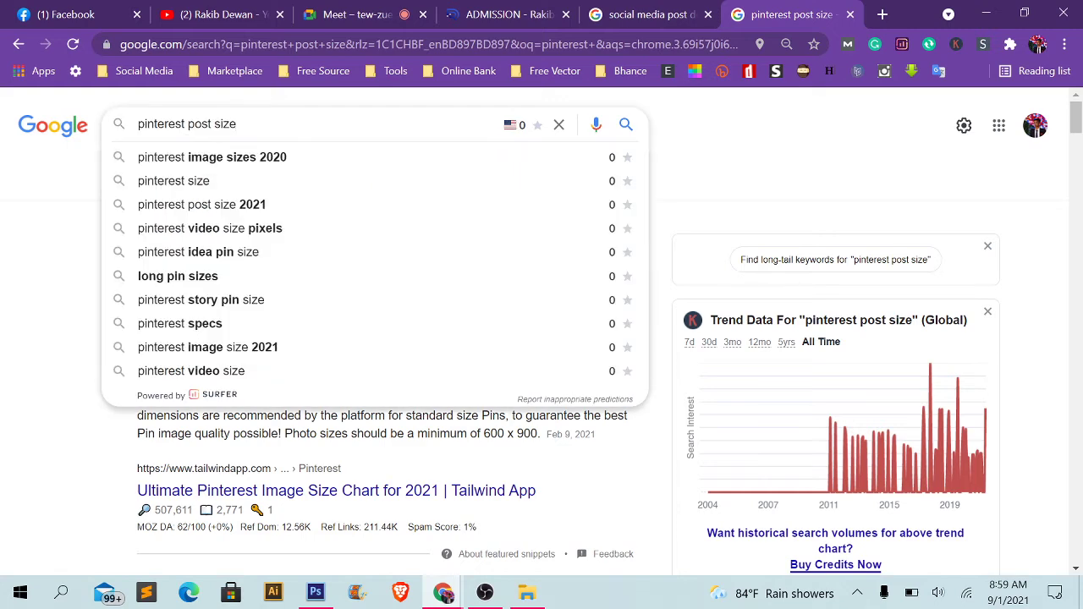
left_click(81, 245)
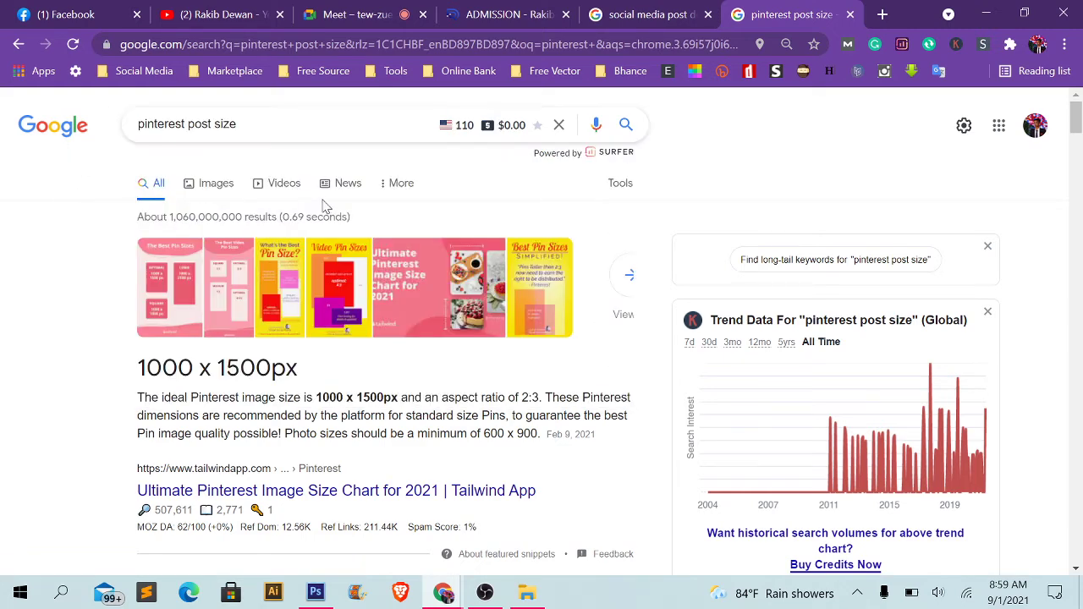
left_click(356, 15)
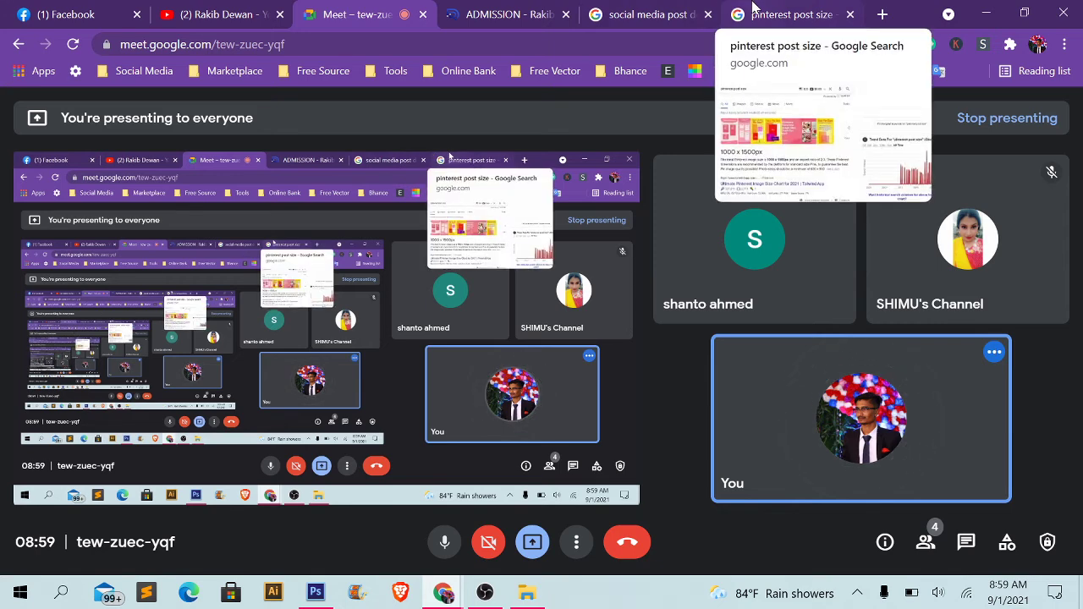
left_click(755, 7)
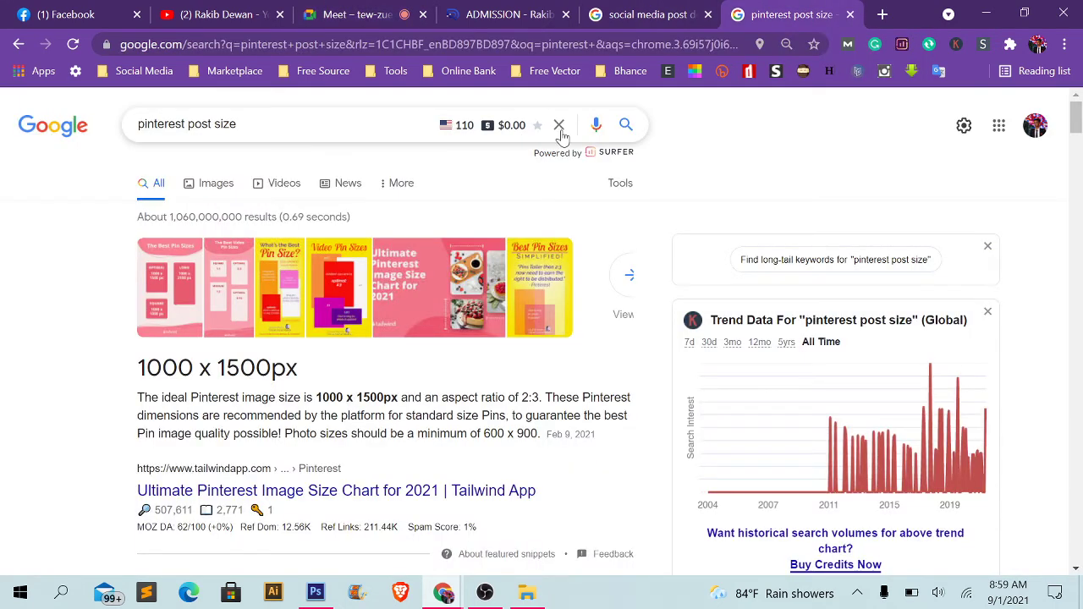
- Replace the query with 'font d' and run the 'font download' suggestion
left_click_drag(245, 124, 95, 120)
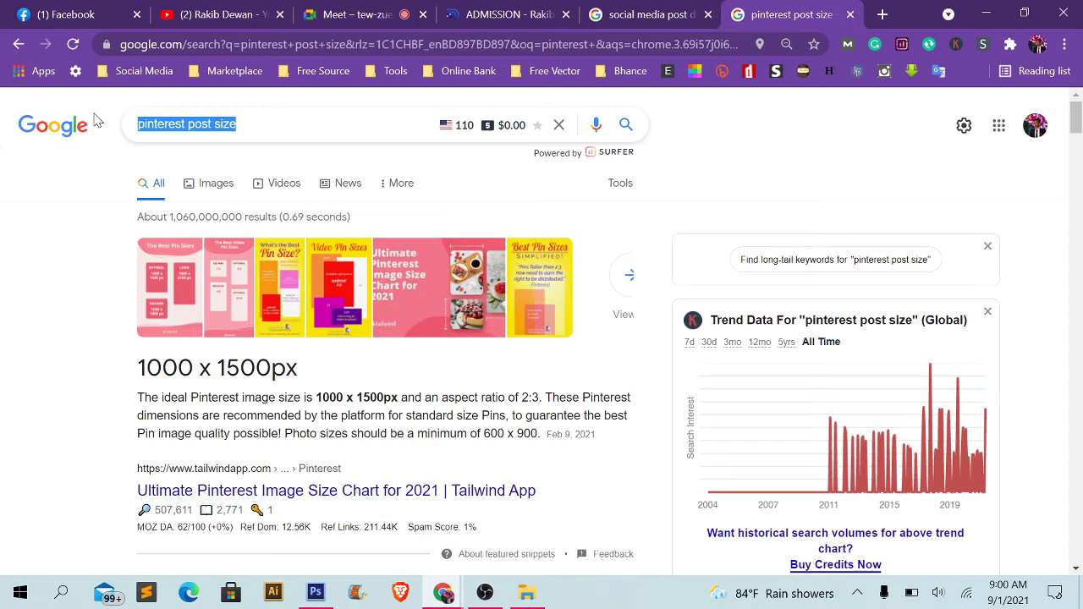
type("fon")
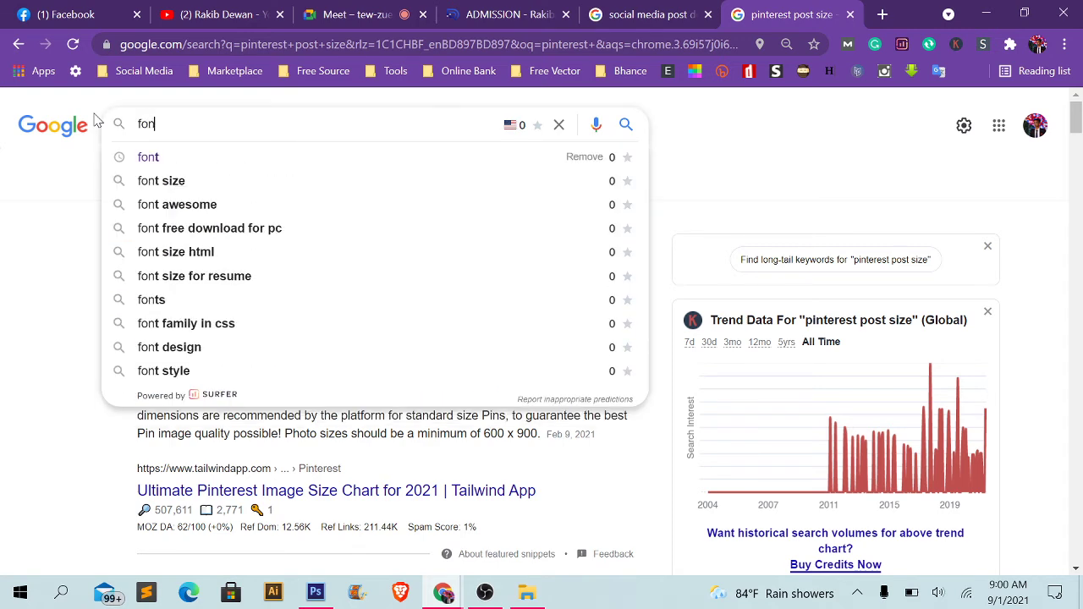
type("t ")
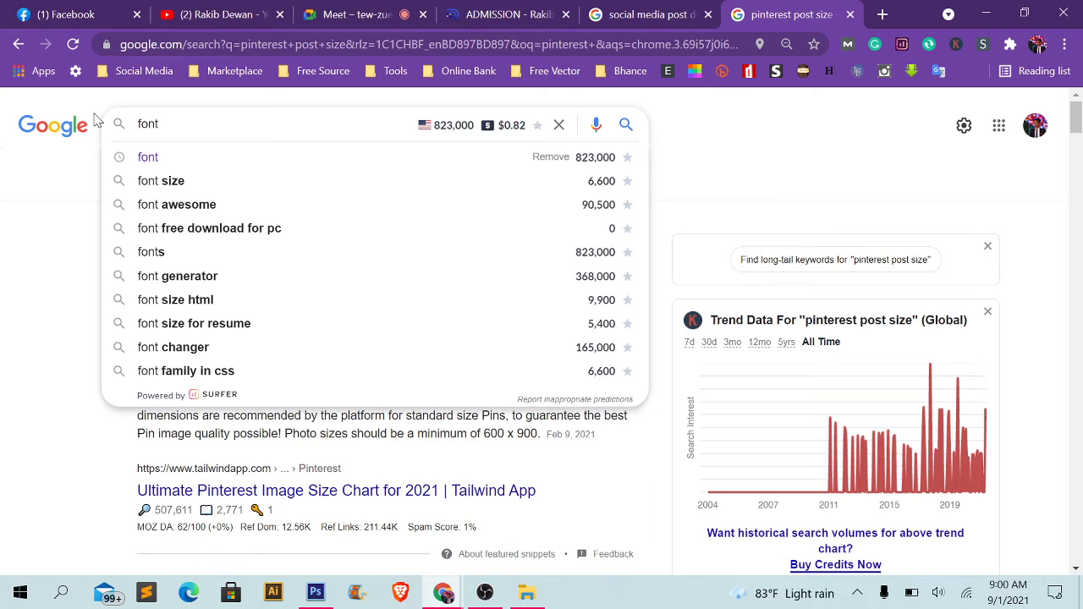
type("d")
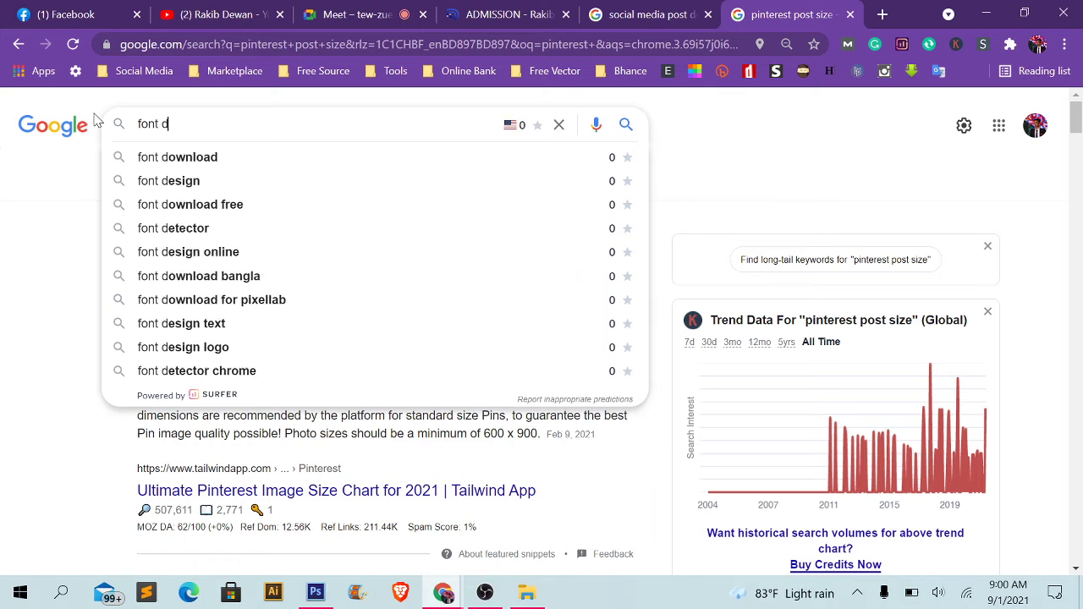
left_click(180, 159)
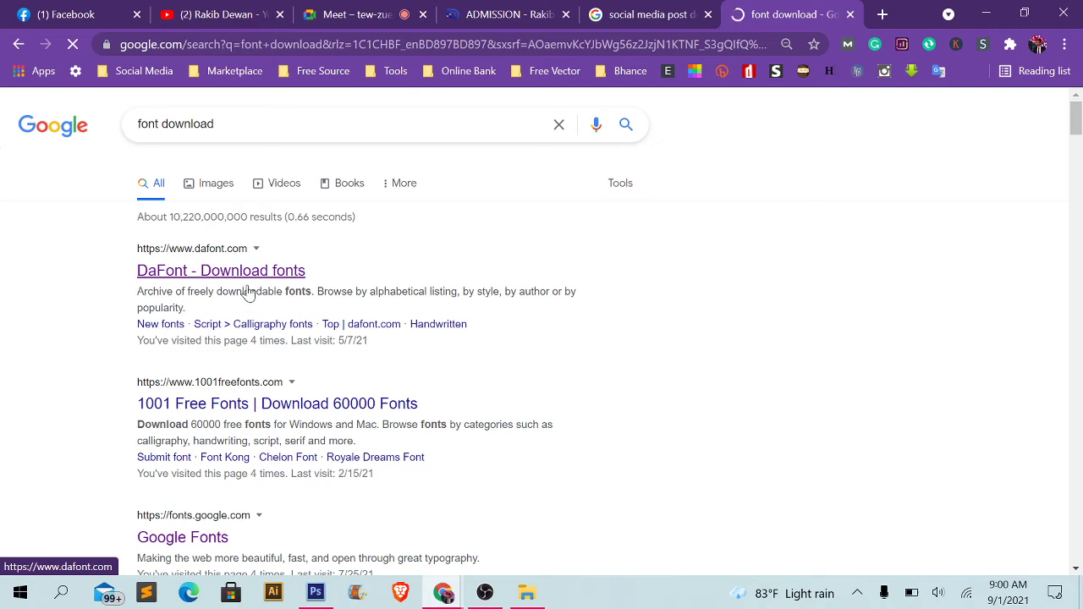
- Look through the font download results and open DaFont in a background tab
scroll(258, 289, "down", 2)
scroll(258, 289, "down", 1)
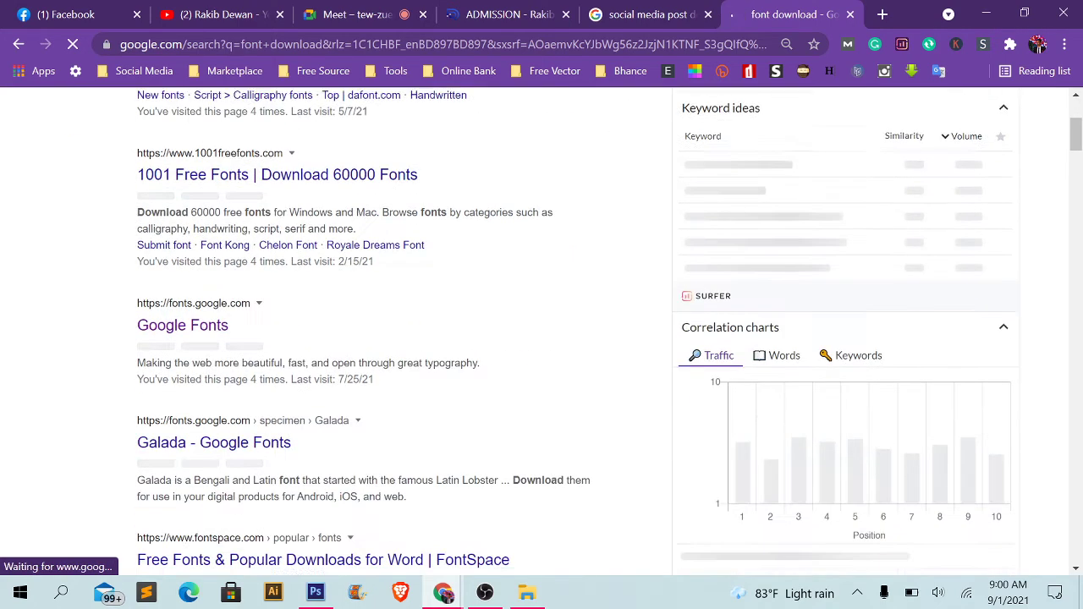
scroll(258, 289, "down", 1)
scroll(258, 289, "down", 2)
scroll(258, 289, "down", 3)
scroll(259, 289, "down", 3)
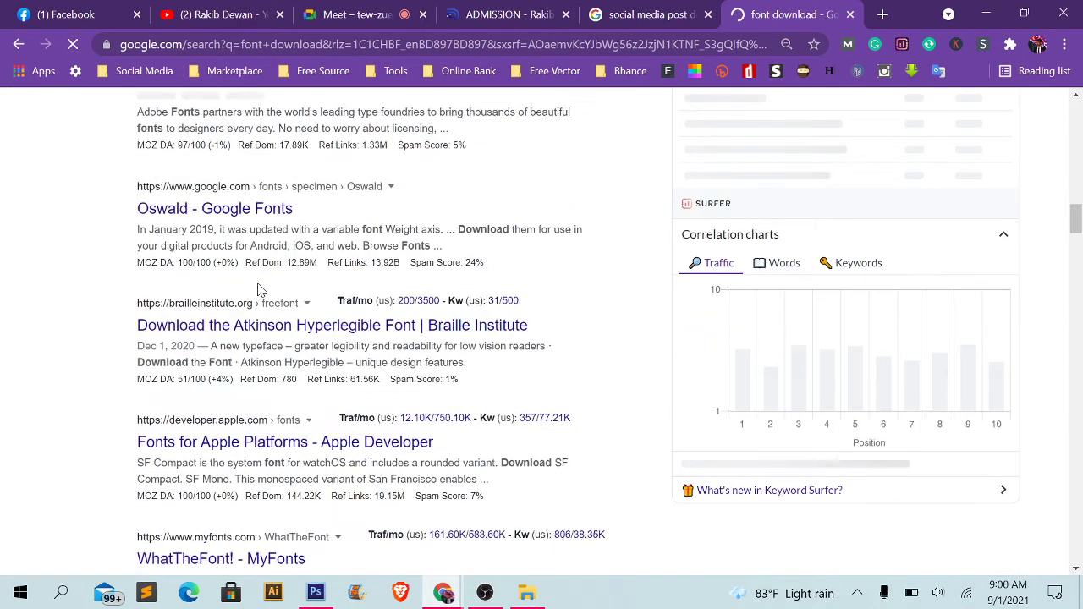
scroll(259, 285, "down", 1)
scroll(258, 285, "down", 2)
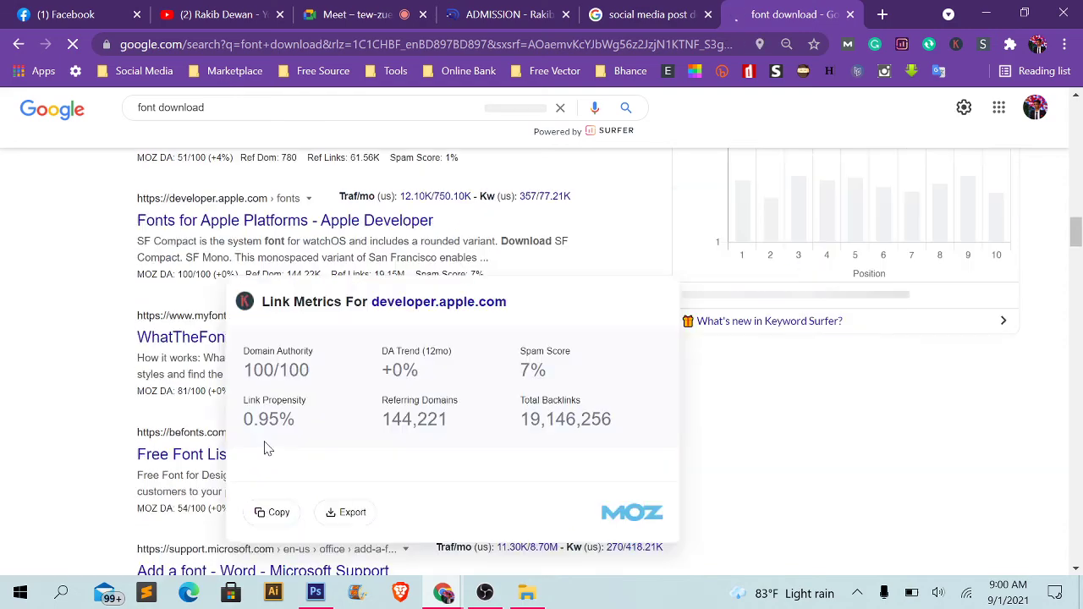
scroll(5, 322, "down", 2)
scroll(5, 322, "down", 1)
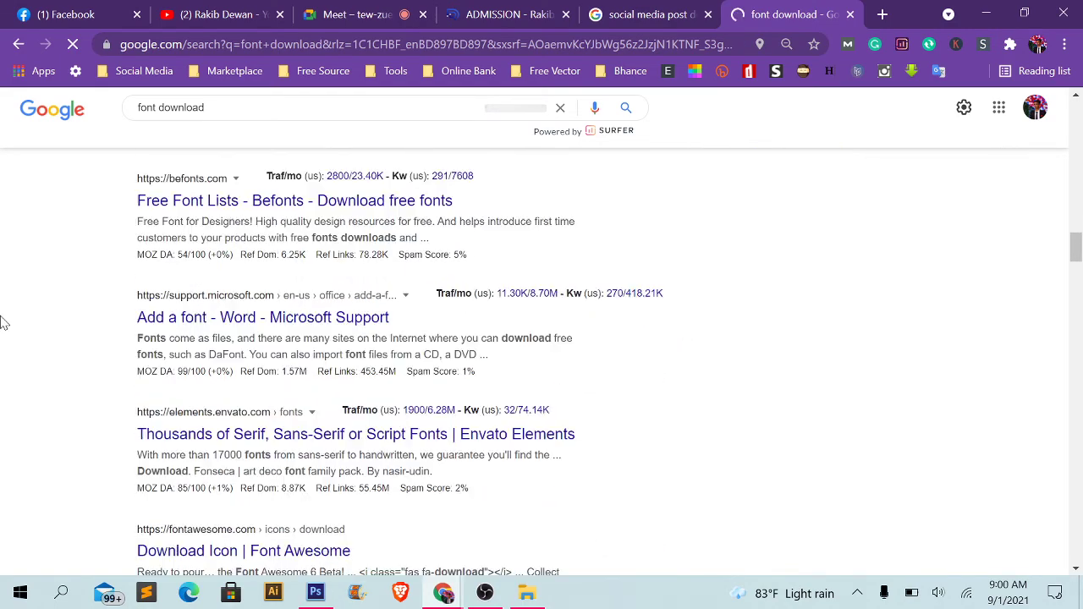
scroll(5, 322, "down", 3)
scroll(4, 321, "up", 3)
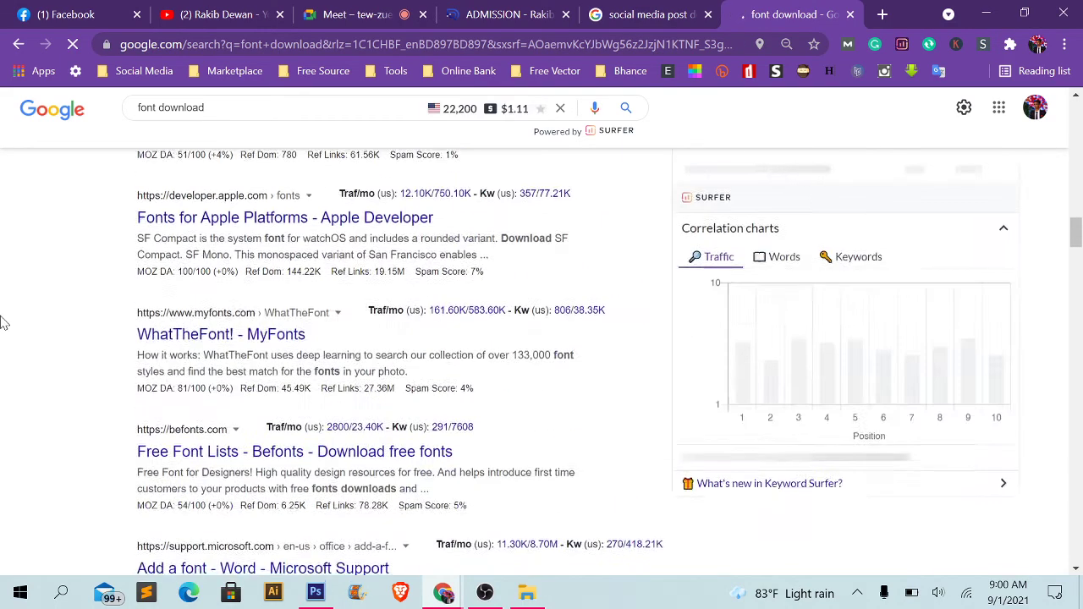
scroll(4, 322, "up", 3)
scroll(116, 286, "up", 2)
scroll(116, 286, "up", 2)
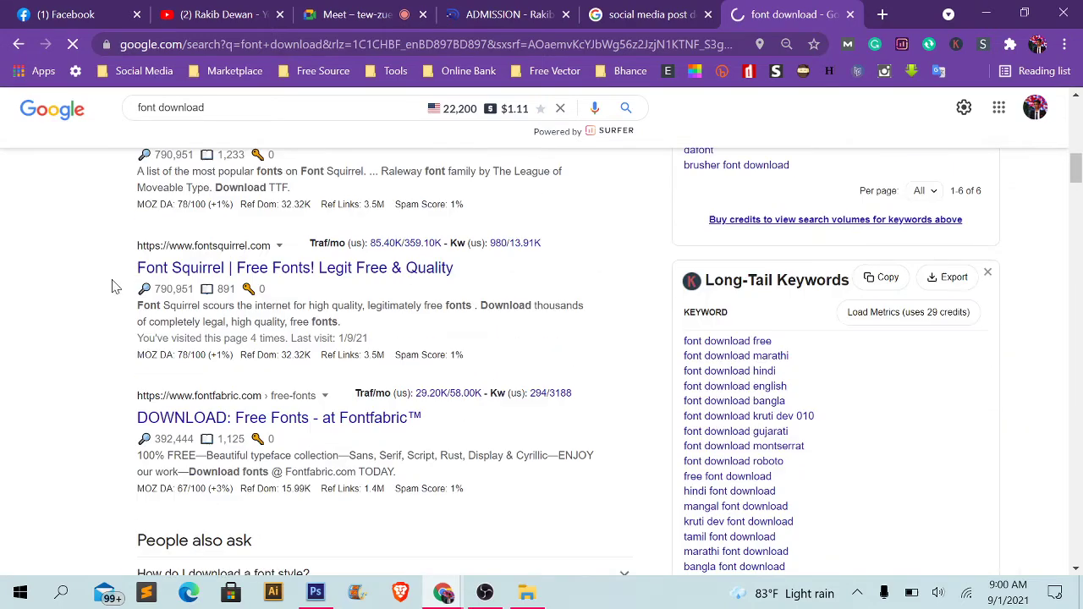
scroll(116, 286, "up", 3)
scroll(116, 286, "up", 3)
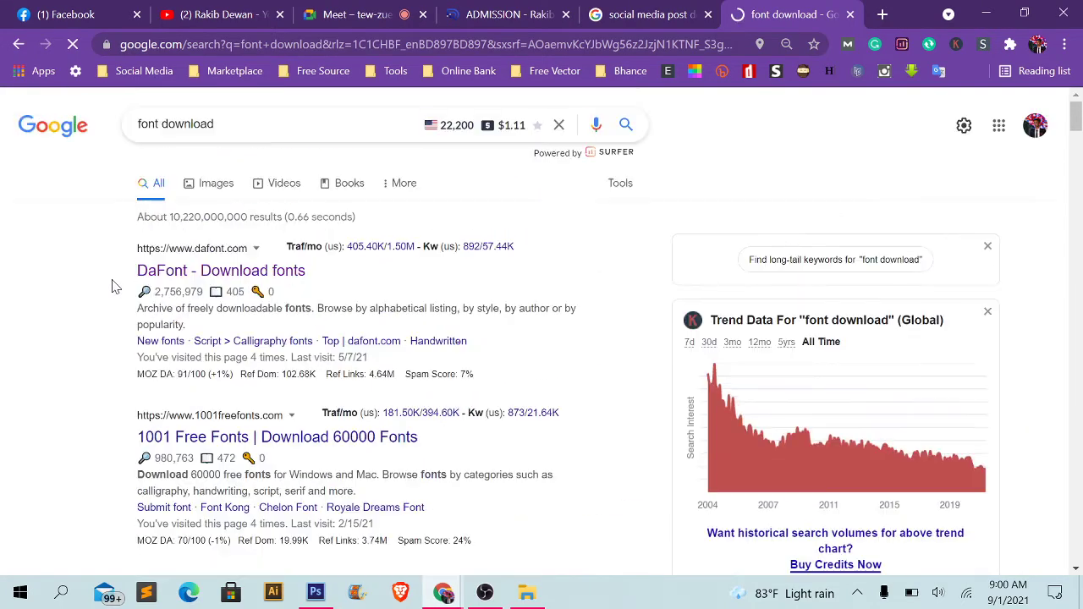
middle_click(264, 286)
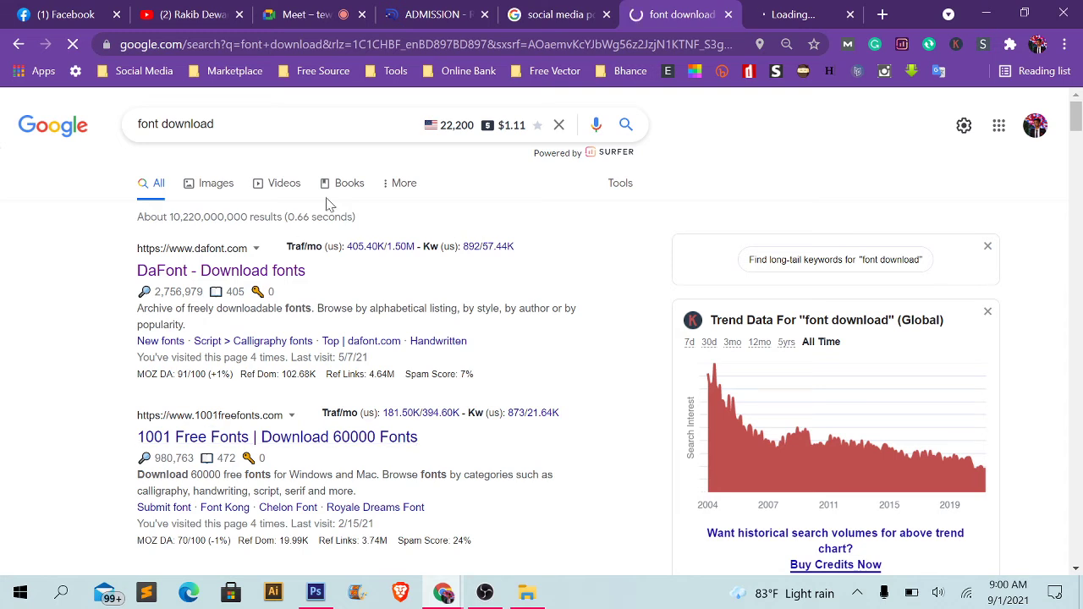
- Close the social media post tab and open the Google Fonts result in a new tab
left_click(606, 15)
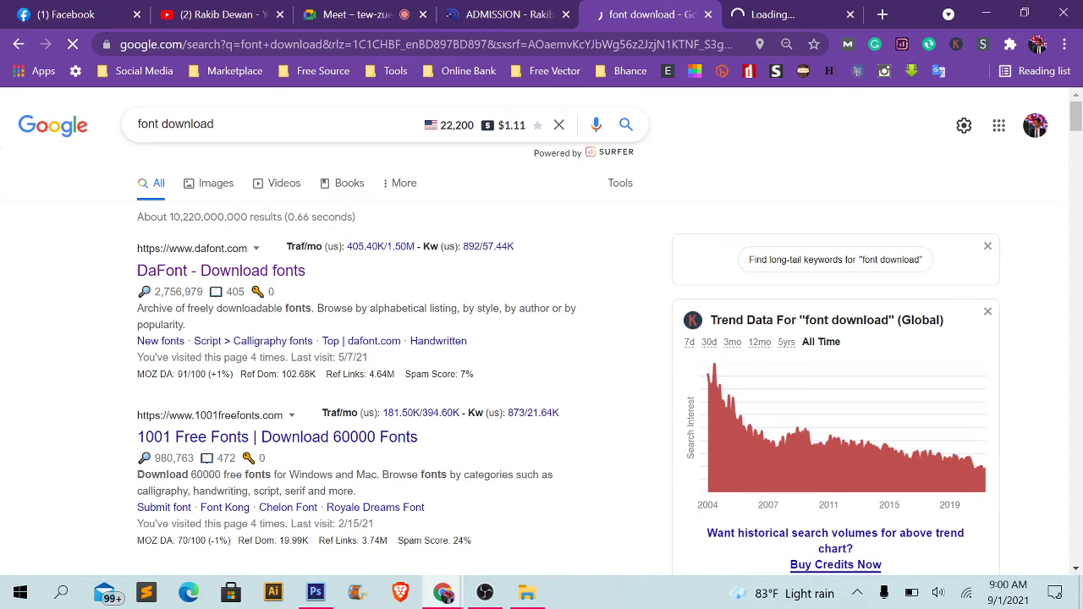
scroll(220, 268, "down", 4)
right_click(220, 267)
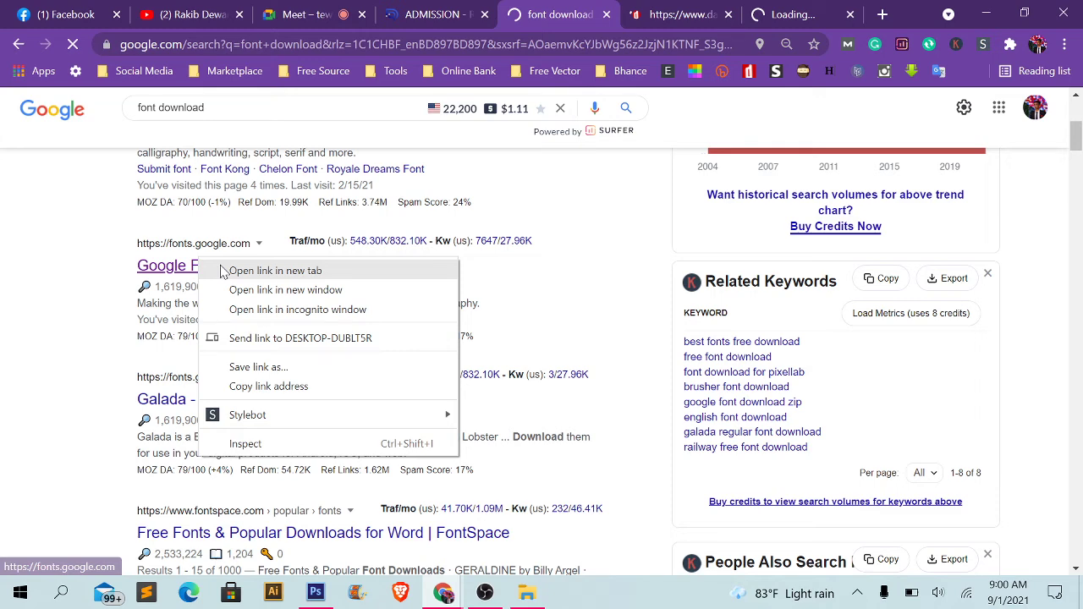
left_click(221, 271)
scroll(5, 445, "down", 5)
scroll(5, 445, "down", 1)
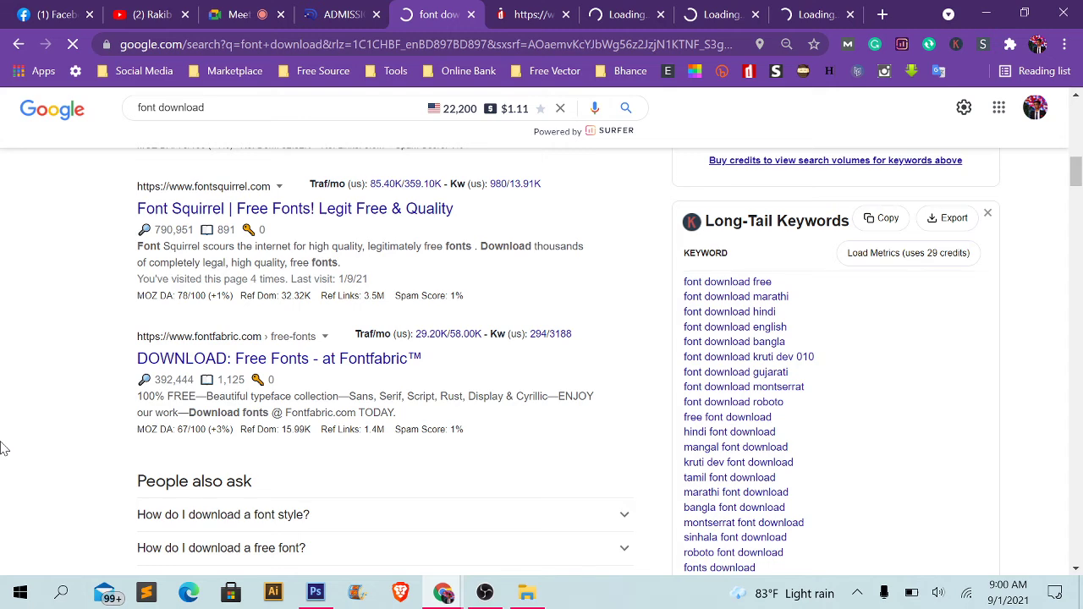
scroll(3, 449, "down", 6)
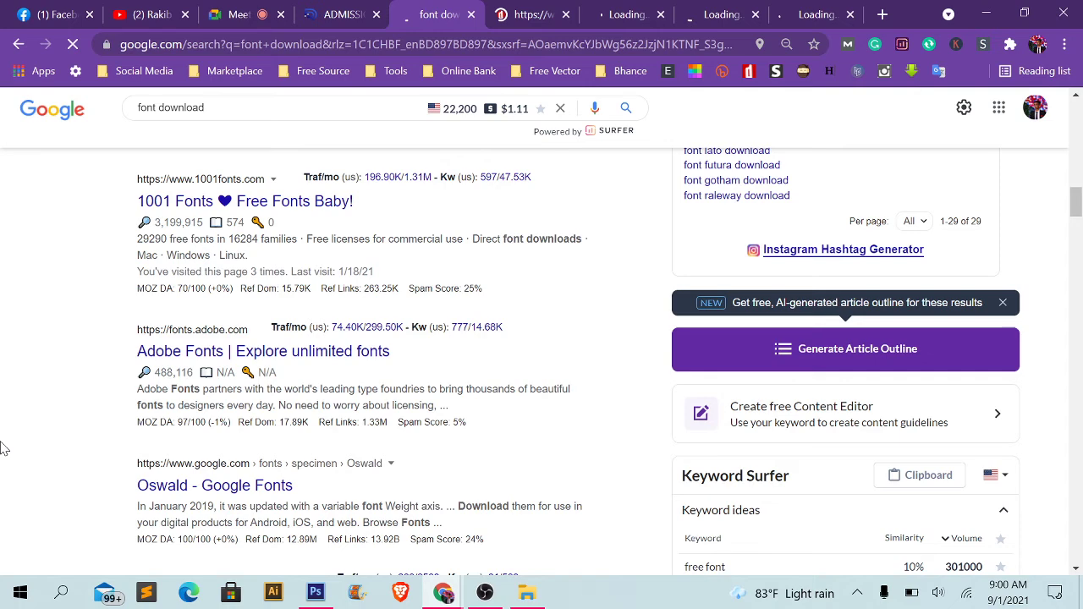
- Cycle through the font tabs and load the Font Squirrel home page at fontsquirrel.com
key("ctrl+Tab")
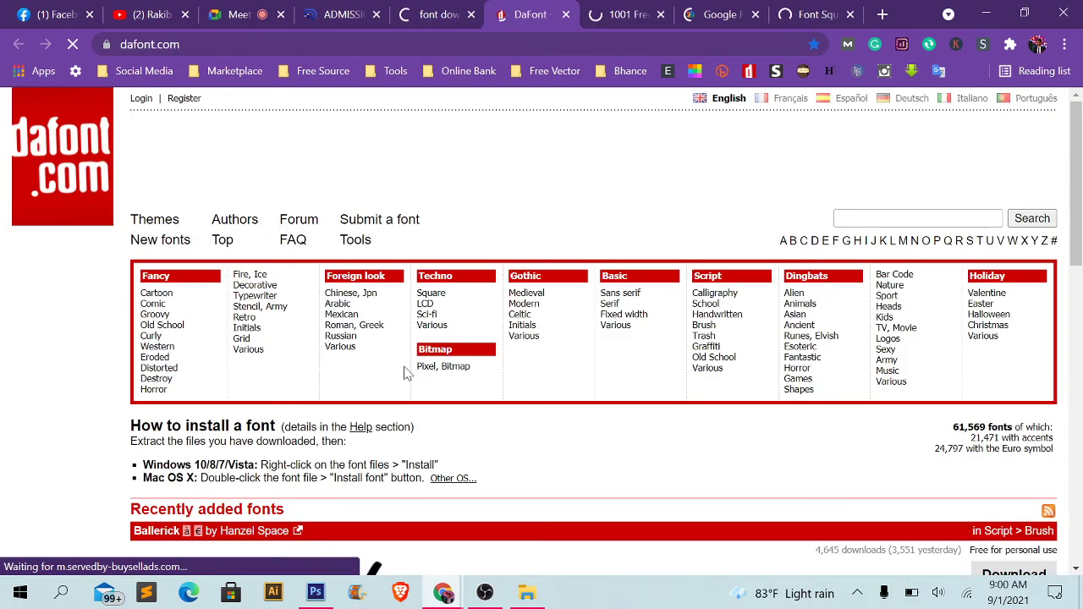
key("ctrl+Tab")
key("ctrl+Tab")
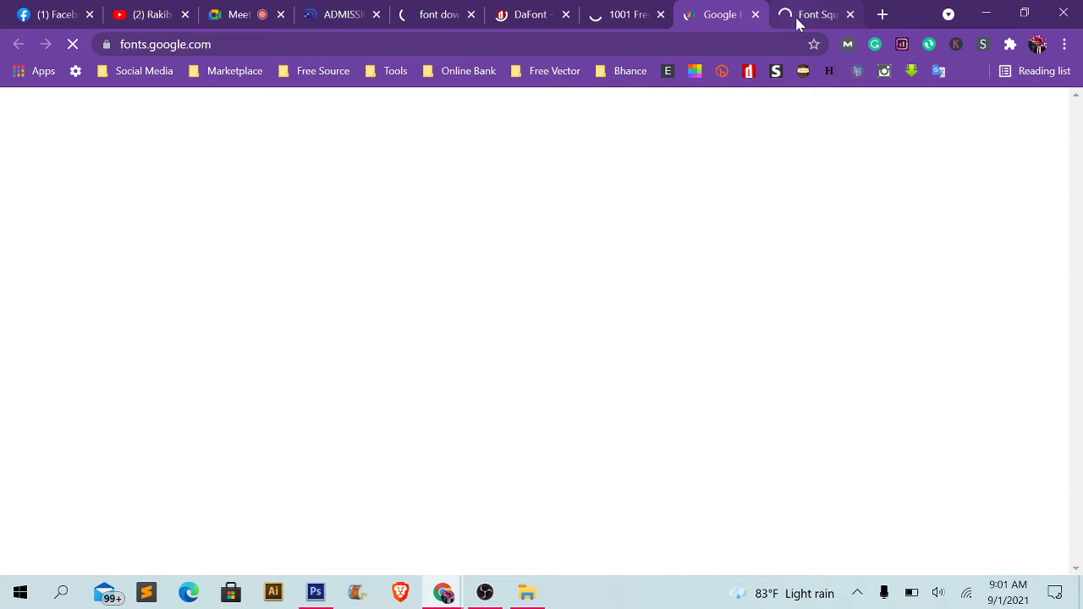
left_click(796, 23)
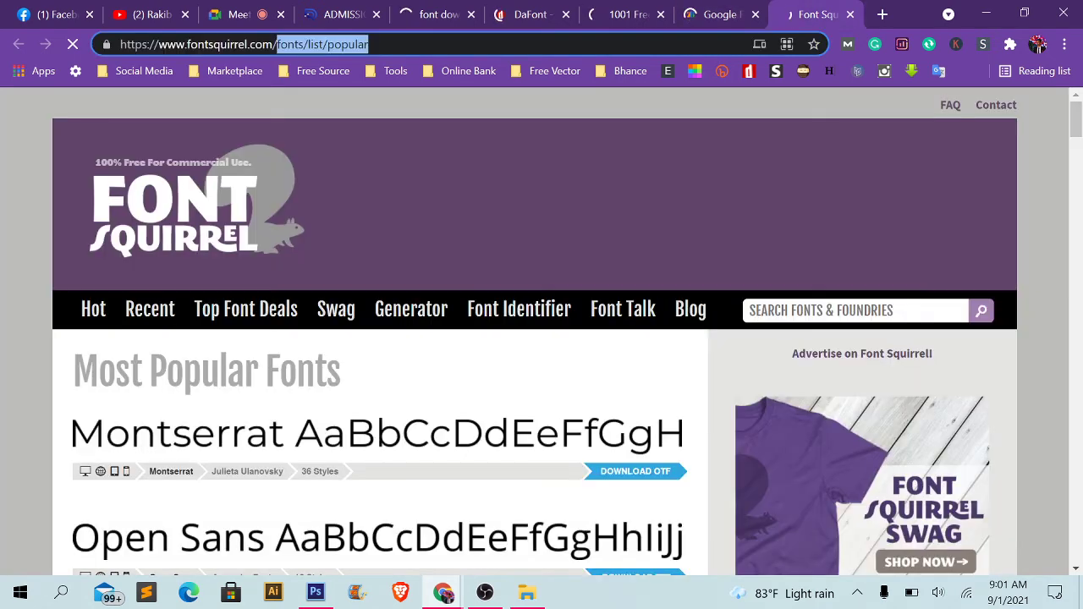
key("BackSpace")
key("Return")
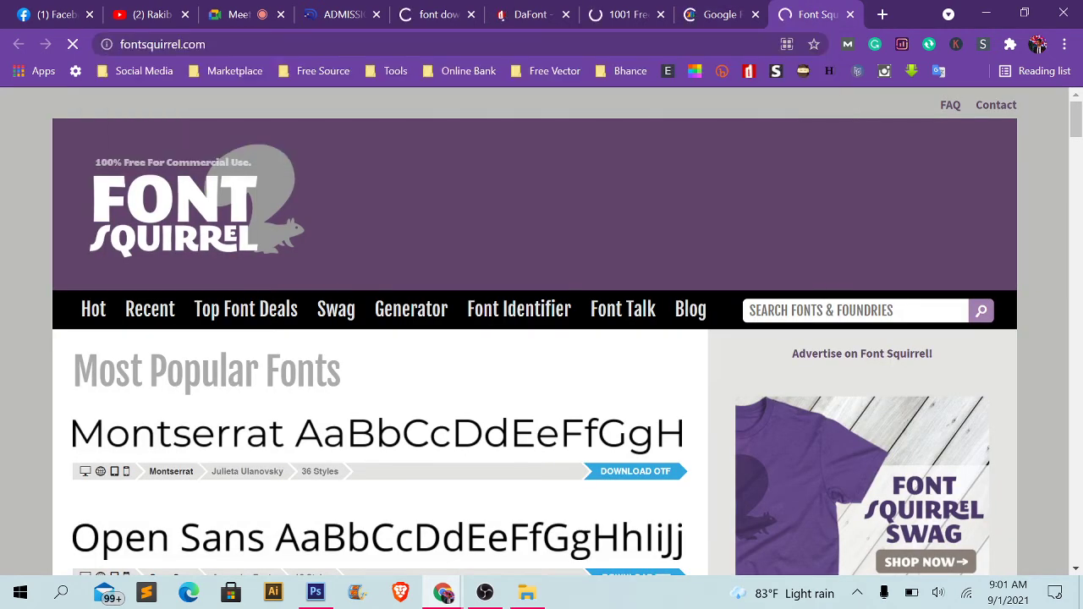
- Check the Google Fonts, 1001 Free Fonts and DaFont tabs, then close the font download results
left_click(687, 10)
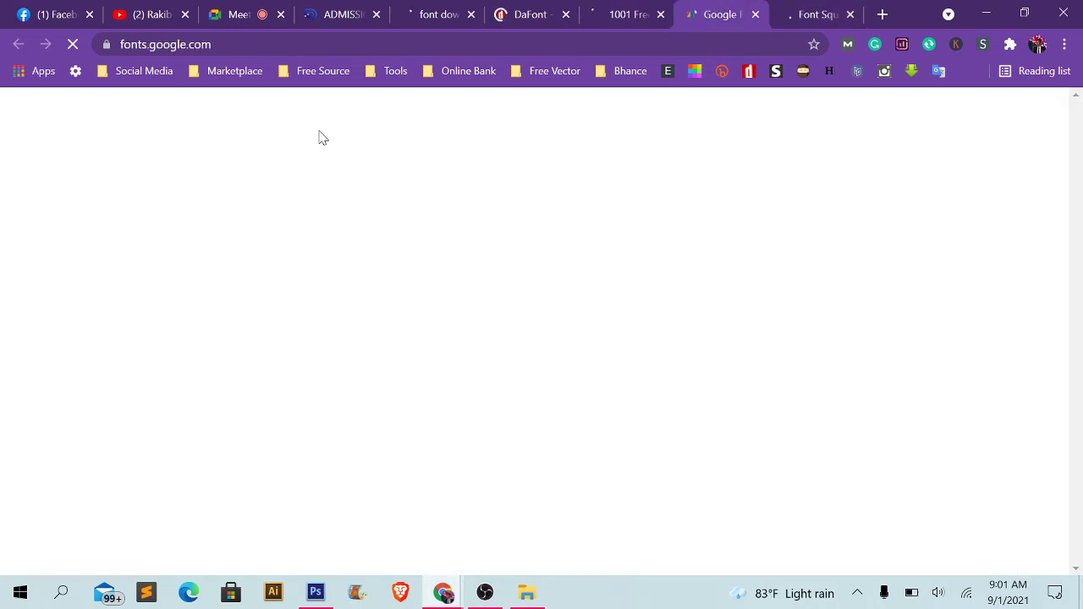
left_click(628, 15)
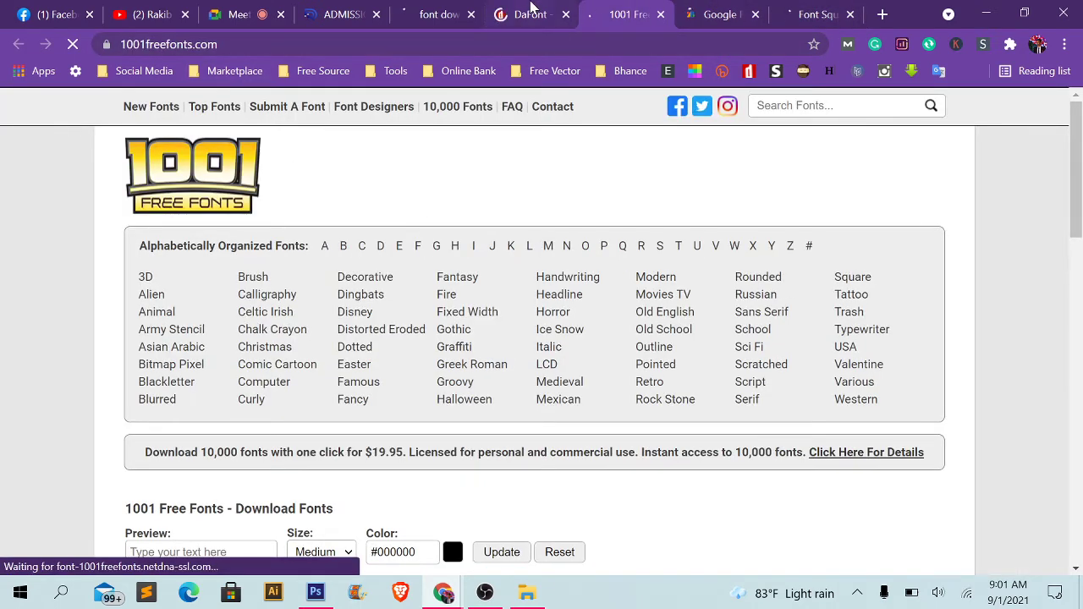
left_click(531, 12)
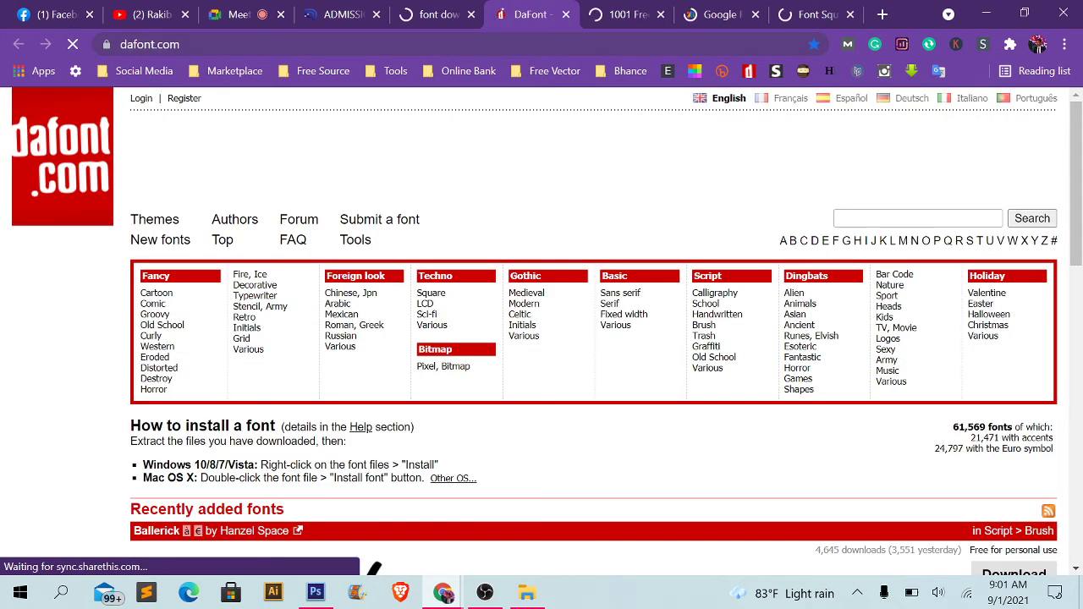
left_click(457, 10)
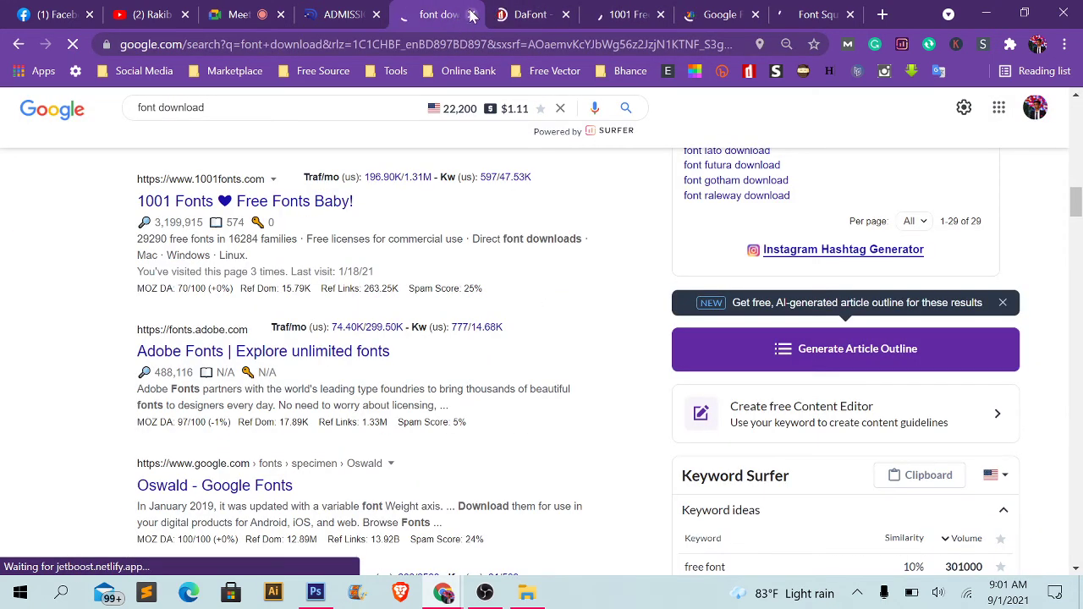
left_click(472, 14)
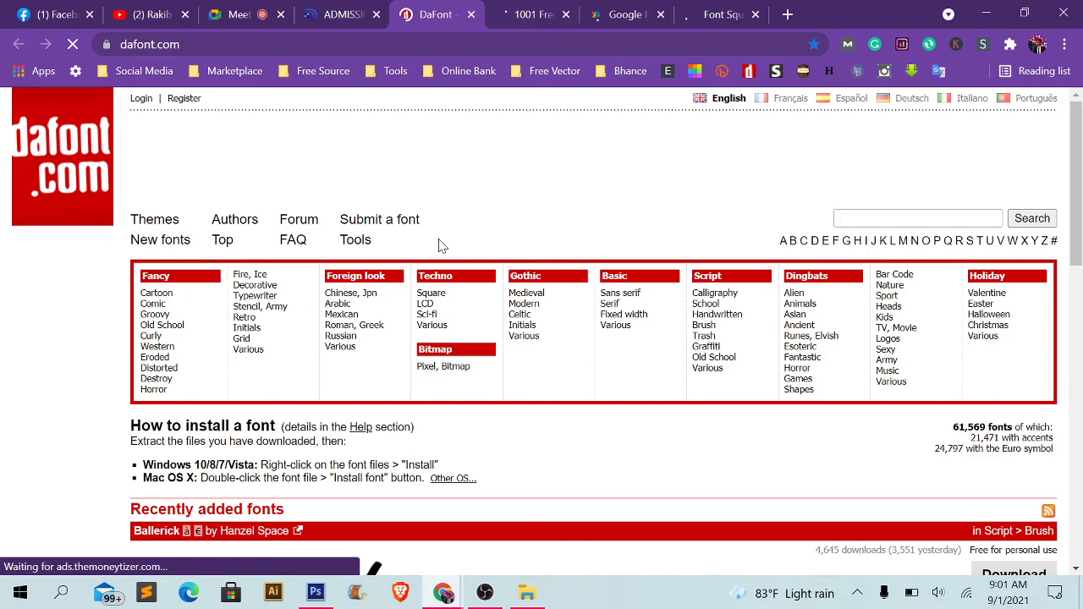
- Scroll through DaFont's recently added fonts and back up to the category list
scroll(438, 246, "down", 4)
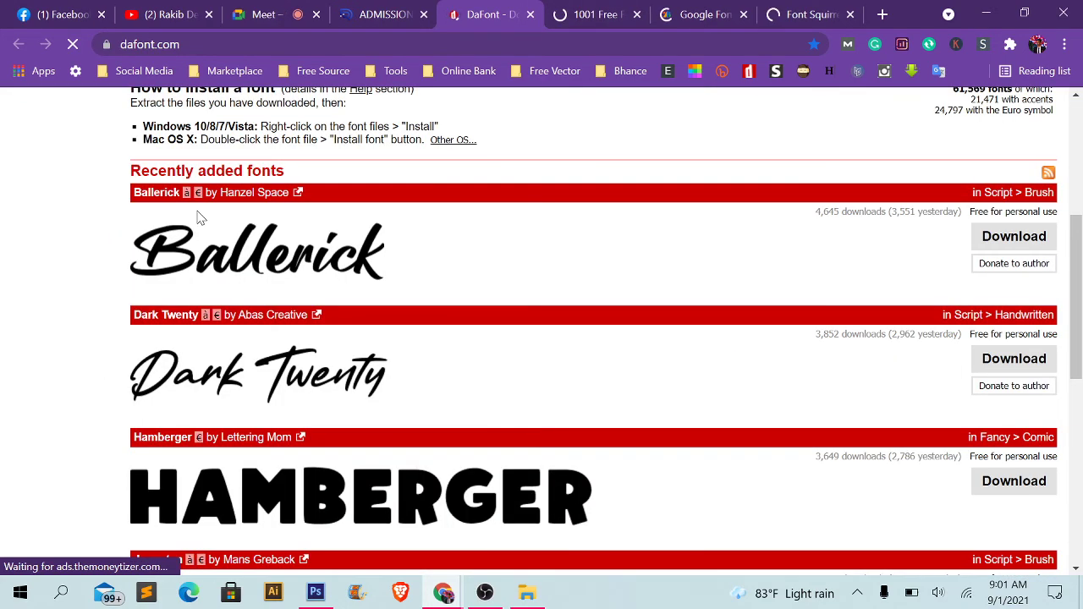
scroll(199, 218, "down", 5)
scroll(483, 278, "up", 2)
scroll(338, 288, "up", 5)
scroll(217, 298, "up", 2)
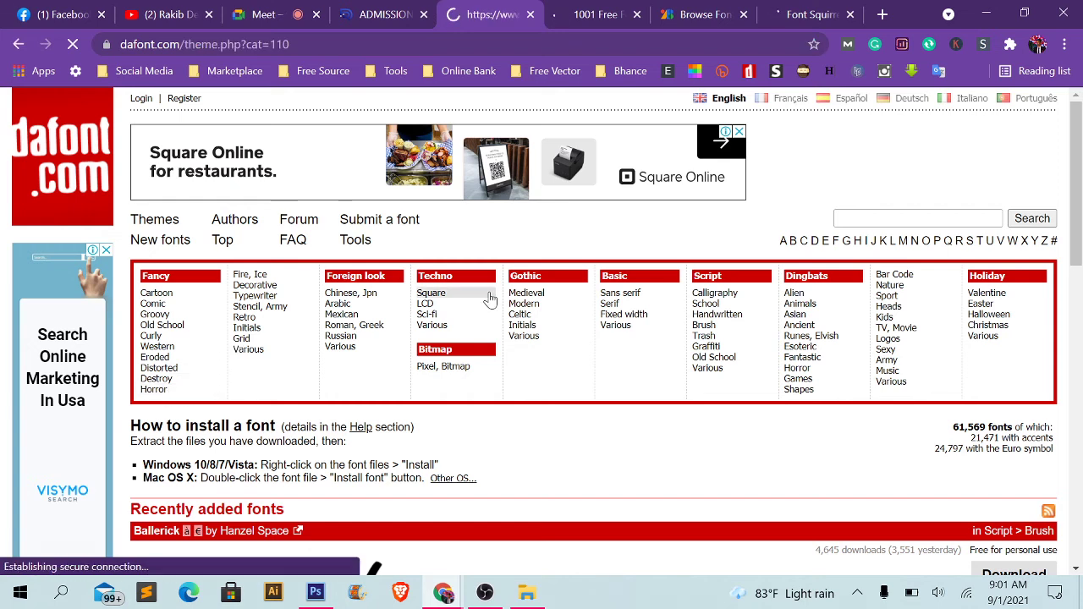
- Find Another Danger in DaFont's Horror listing and download it as another_danger.zip
scroll(490, 298, "down", 5)
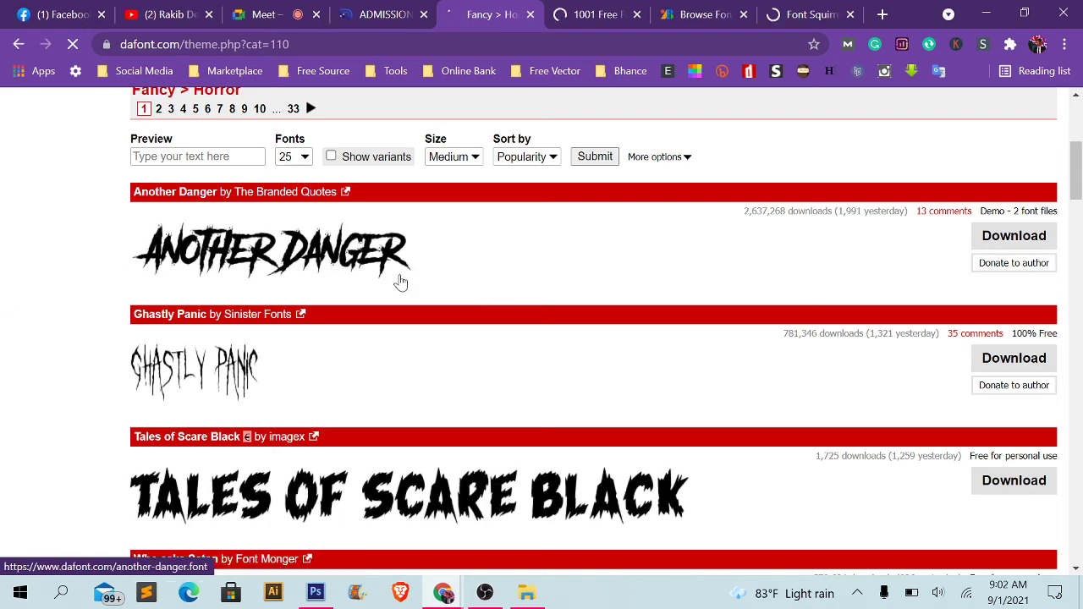
scroll(401, 282, "down", 2)
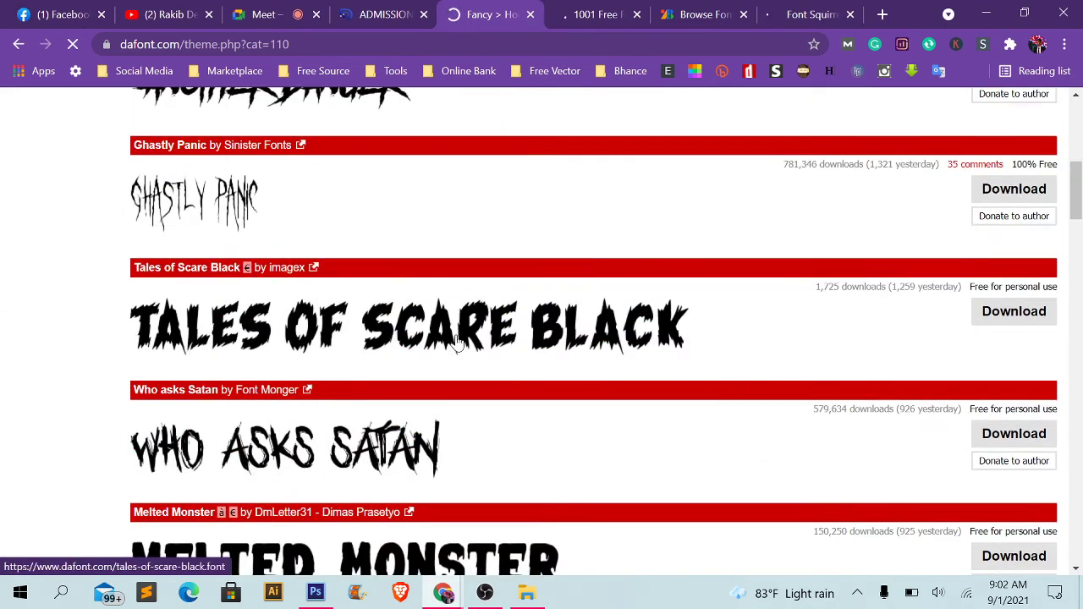
scroll(472, 340, "down", 2)
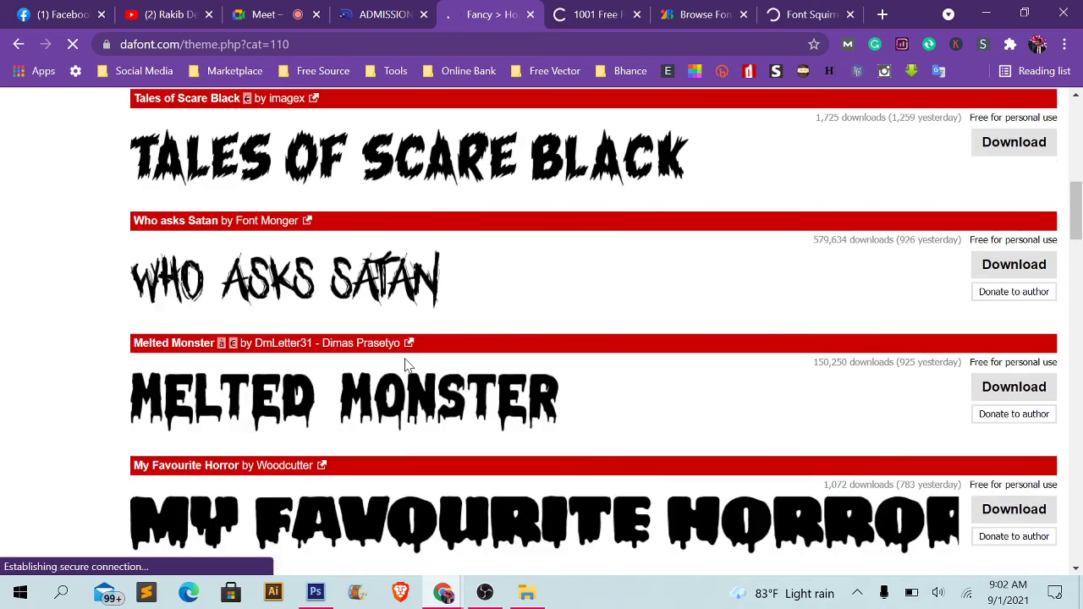
scroll(508, 355, "down", 2)
scroll(398, 368, "down", 2)
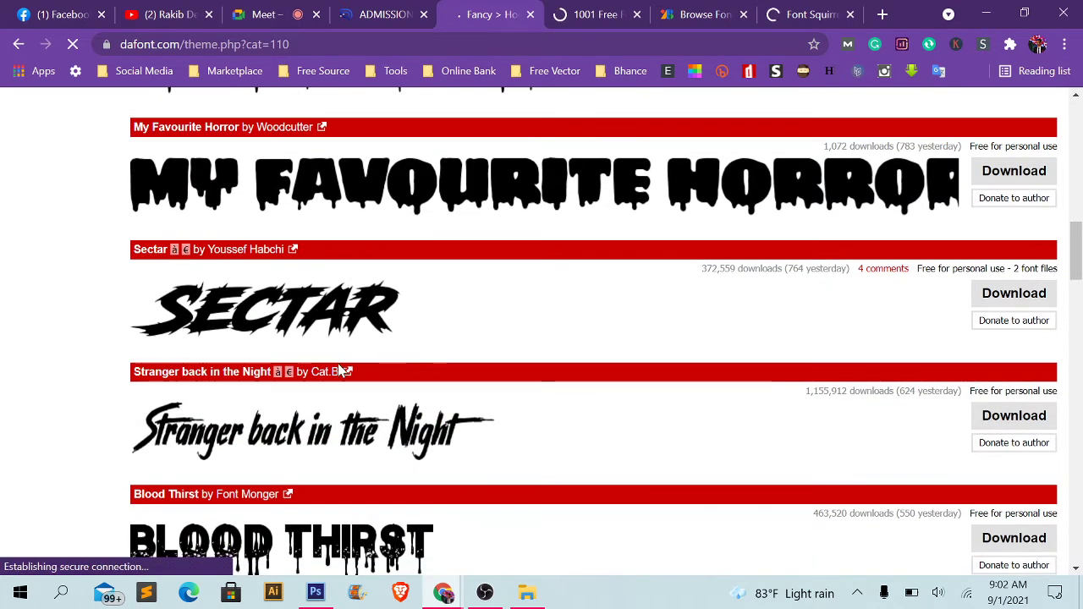
scroll(249, 380, "down", 3)
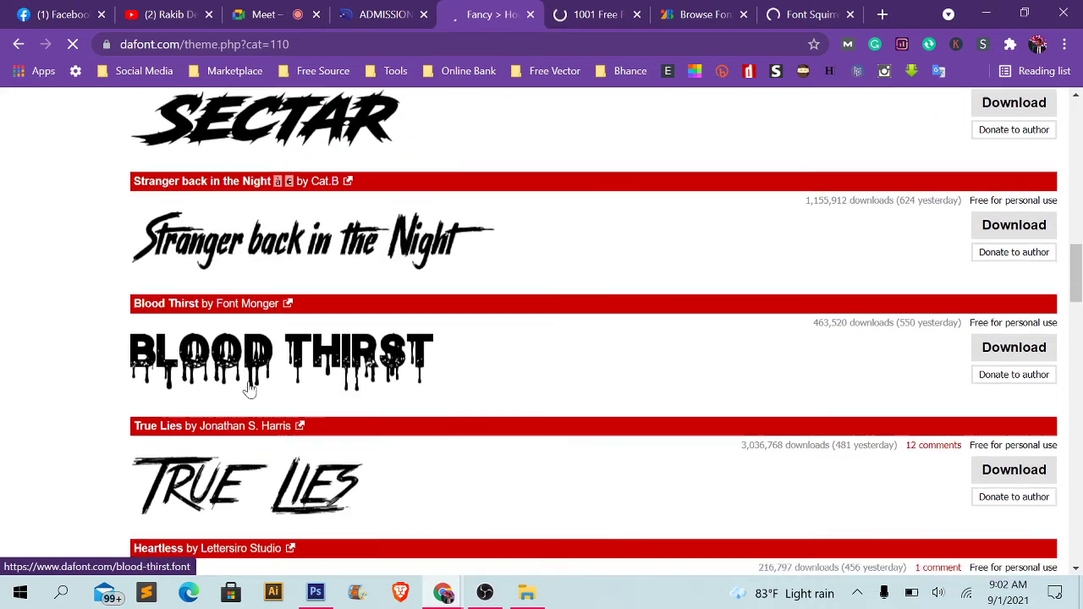
scroll(346, 329, "down", 1)
scroll(345, 328, "down", 1)
scroll(212, 392, "down", 2)
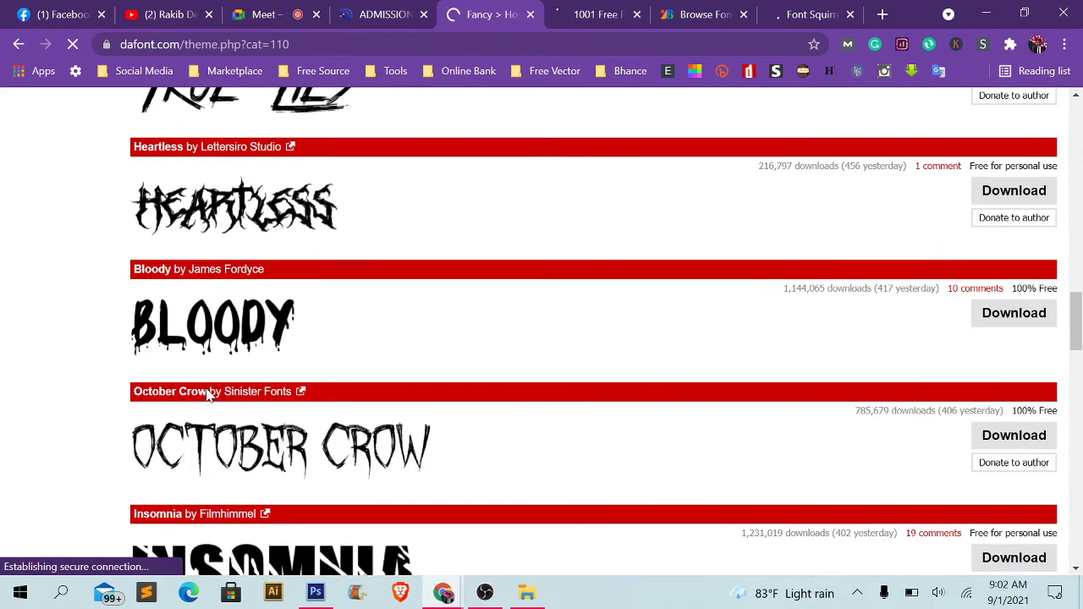
scroll(313, 398, "down", 2)
scroll(330, 412, "down", 2)
scroll(395, 423, "down", 2)
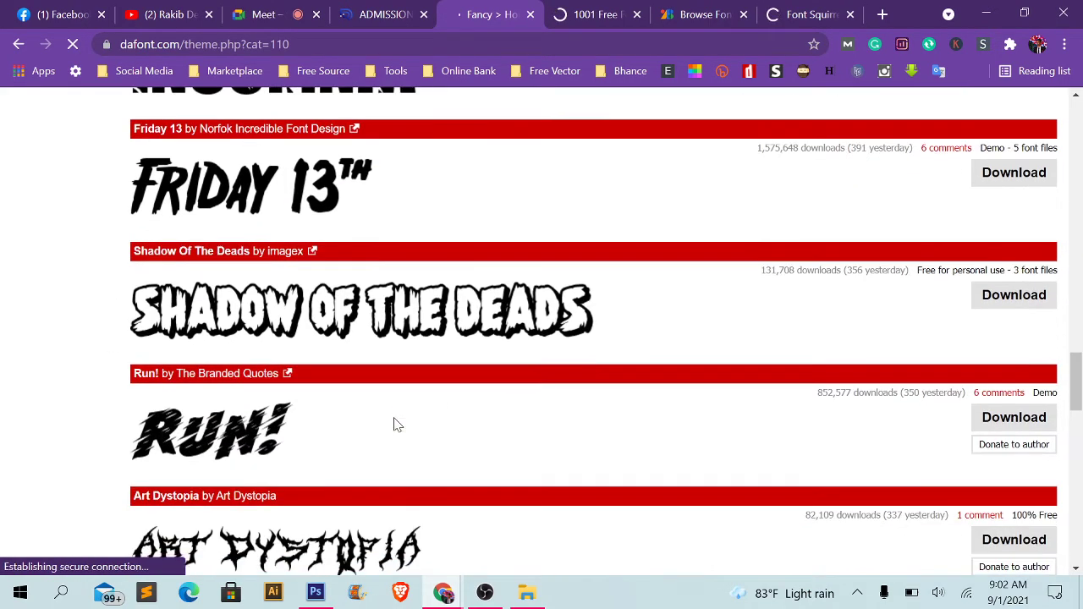
scroll(384, 428, "down", 3)
scroll(350, 390, "down", 3)
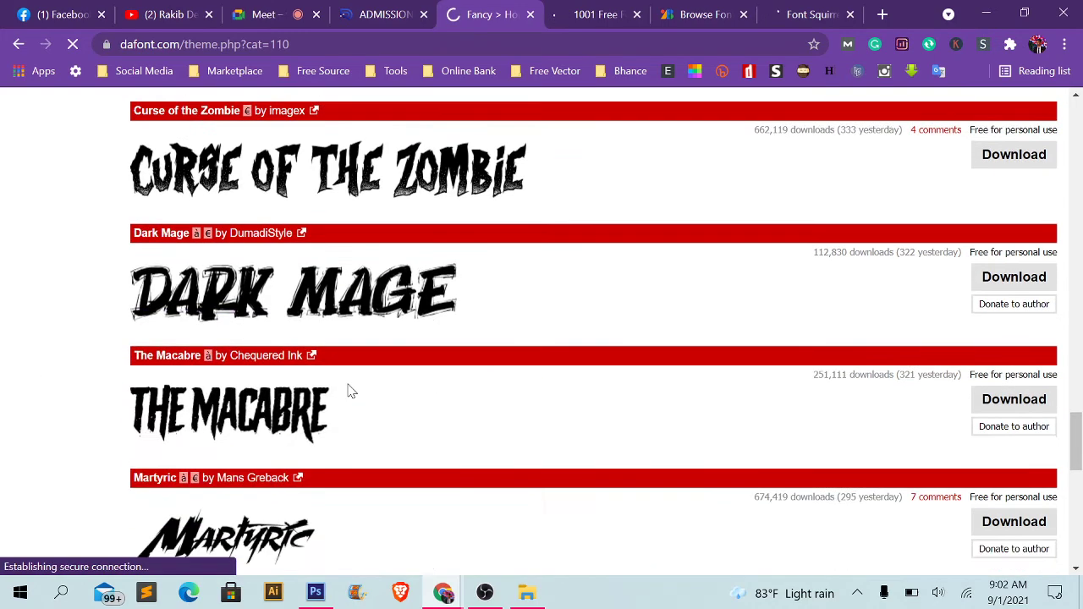
scroll(348, 389, "down", 3)
scroll(347, 385, "down", 3)
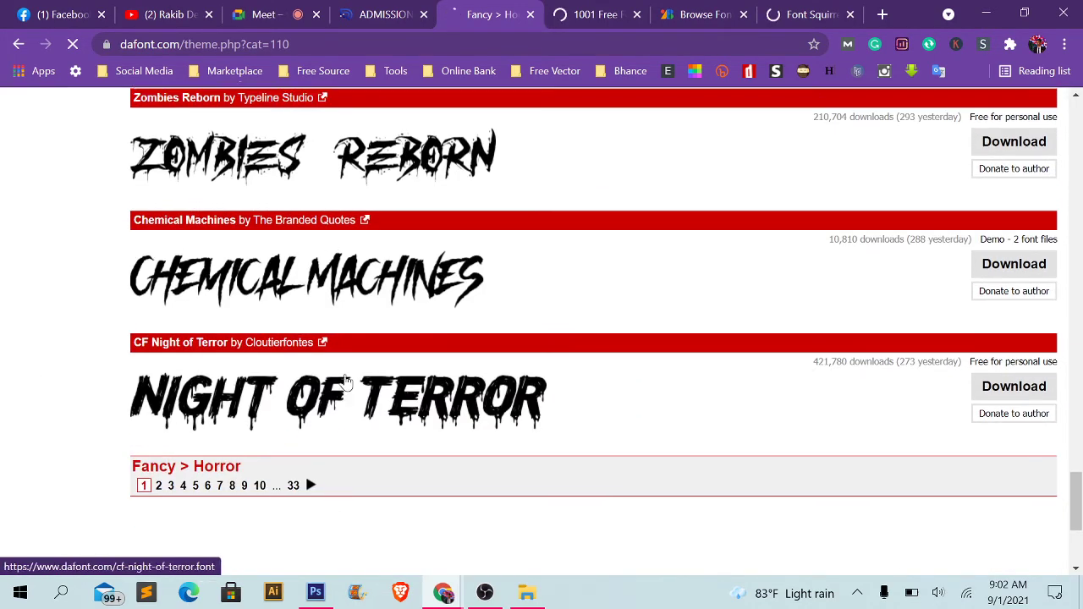
scroll(346, 382, "up", 8)
scroll(345, 379, "up", 10)
scroll(345, 379, "up", 6)
scroll(345, 379, "up", 5)
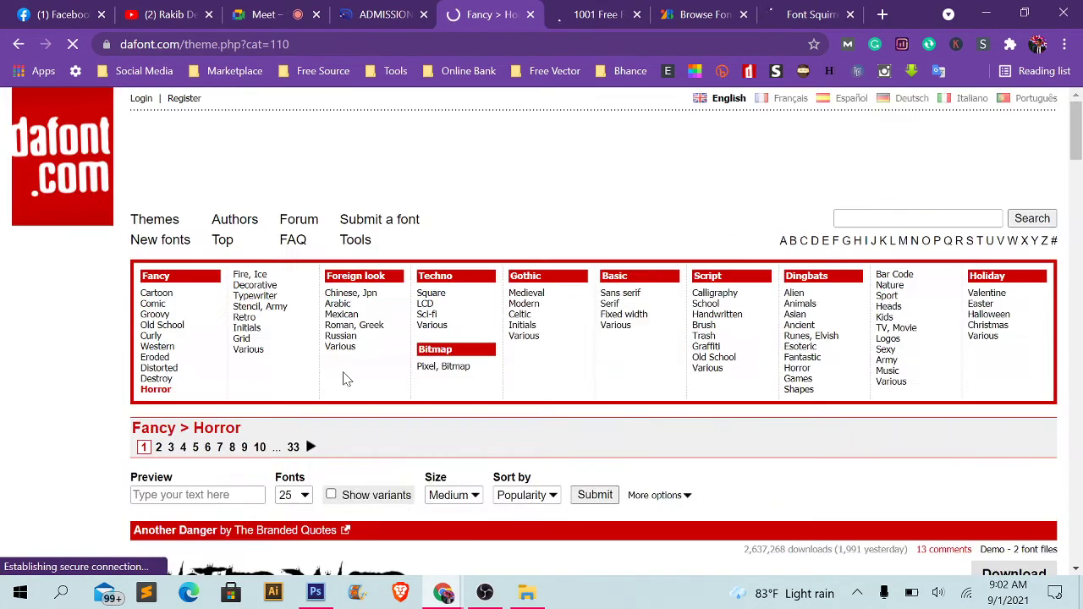
scroll(280, 291, "down", 4)
scroll(212, 277, "down", 1)
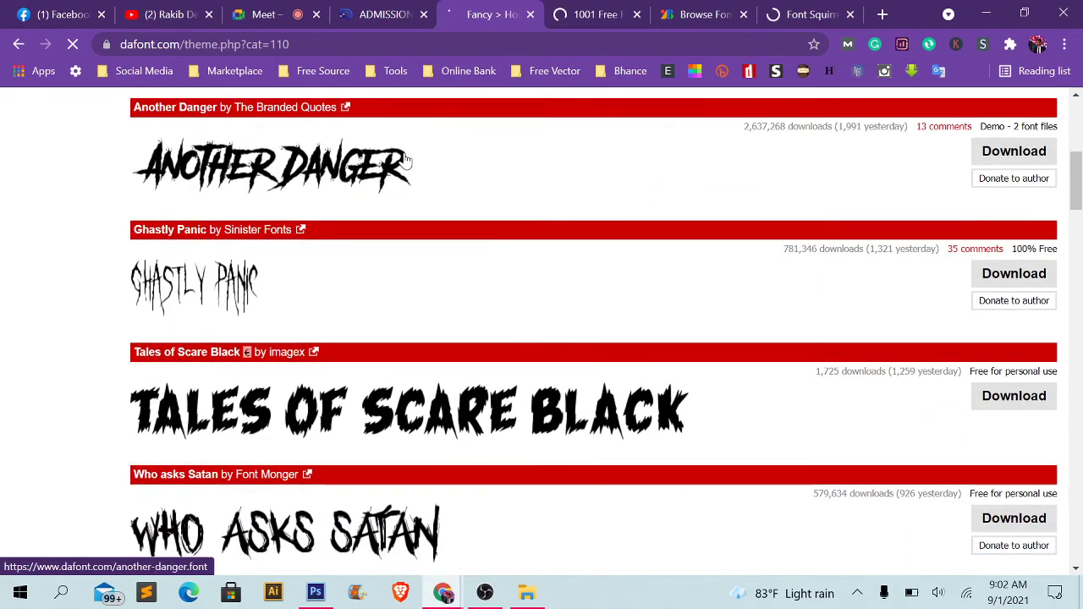
scroll(347, 190, "up", 1)
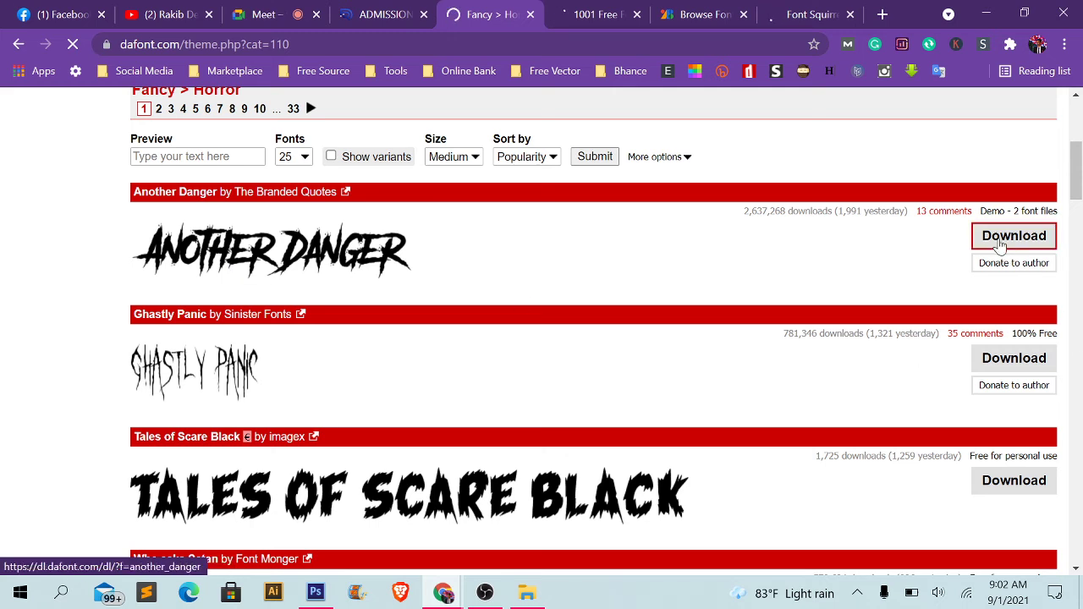
left_click(1001, 243)
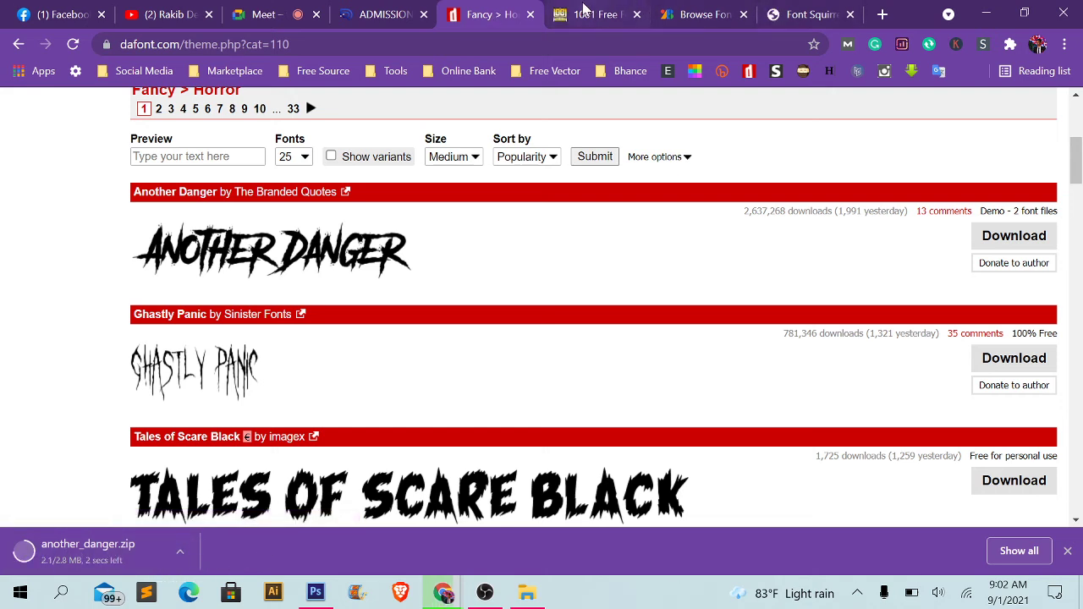
left_click(592, 15)
- Scroll through 1001 Free Fonts' New Fonts list, then bring up Google Fonts' Browse fonts page
scroll(643, 319, "down", 5)
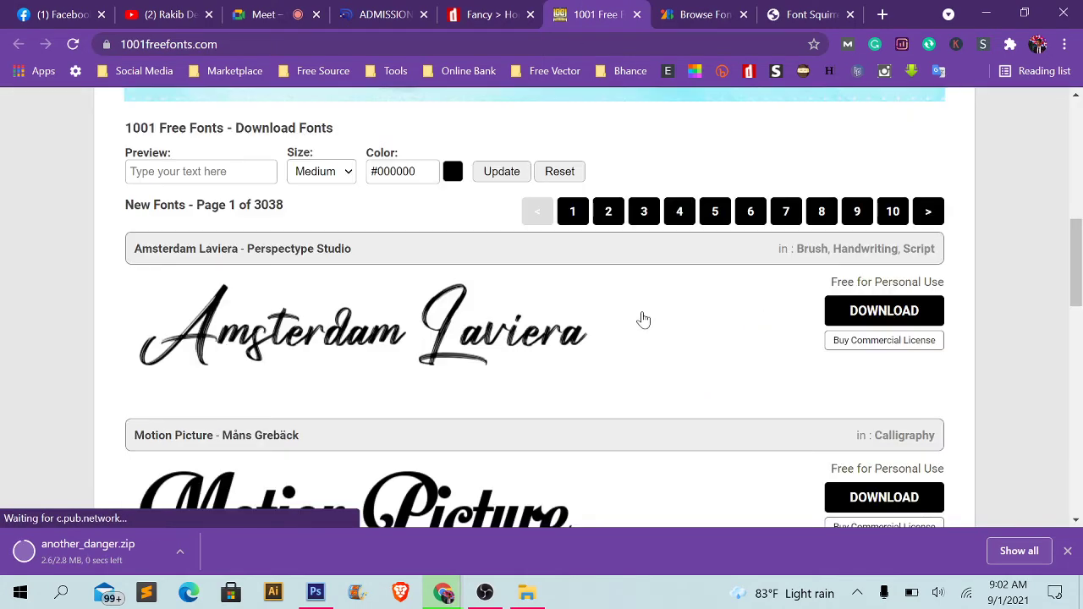
scroll(402, 376, "down", 15)
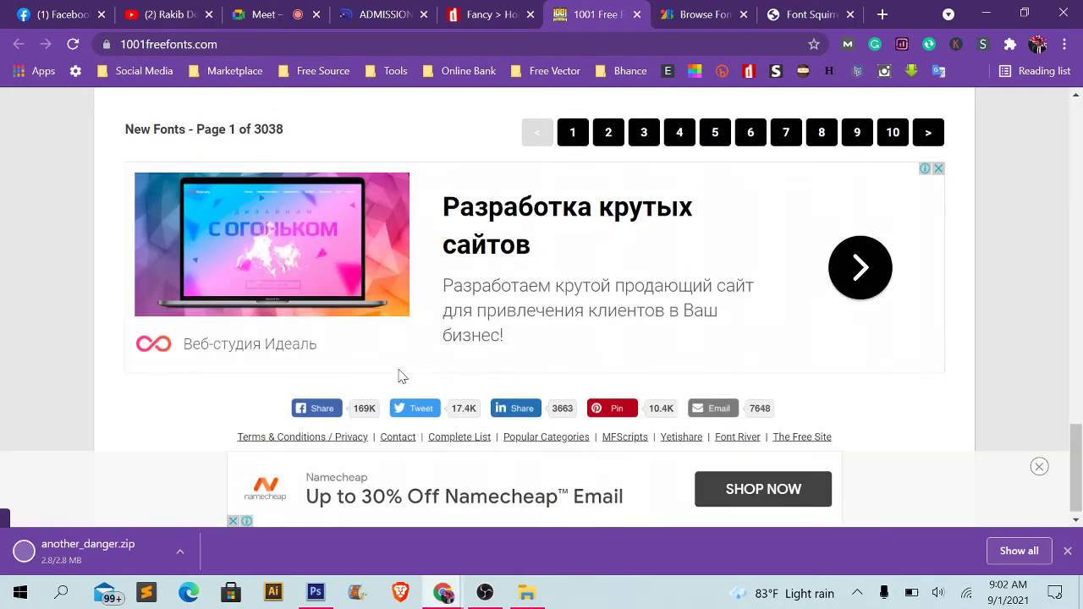
scroll(402, 377, "up", 15)
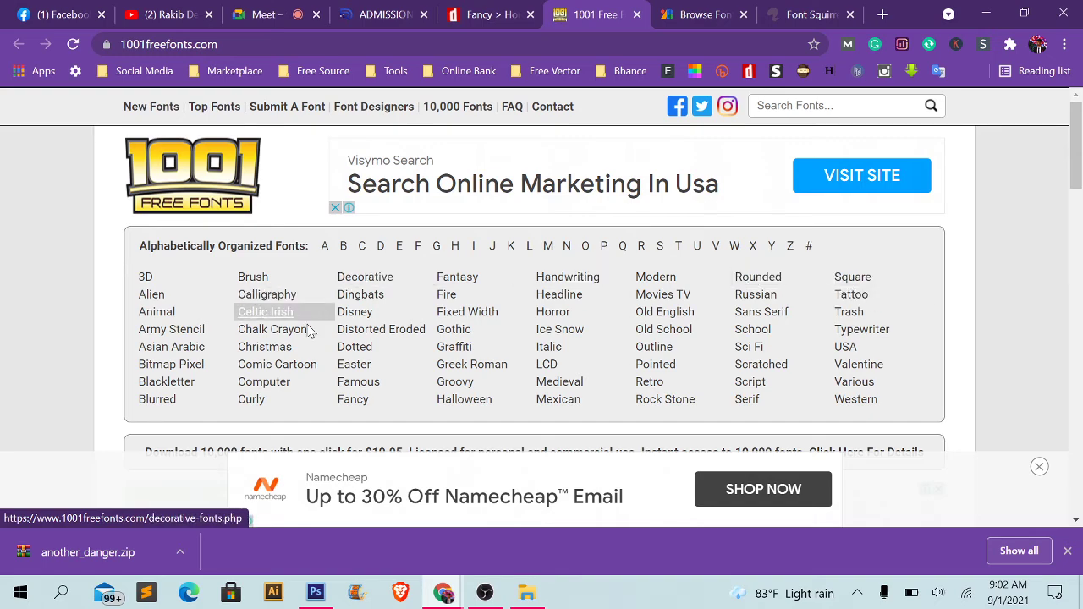
scroll(582, 396, "down", 4)
scroll(483, 266, "down", 1)
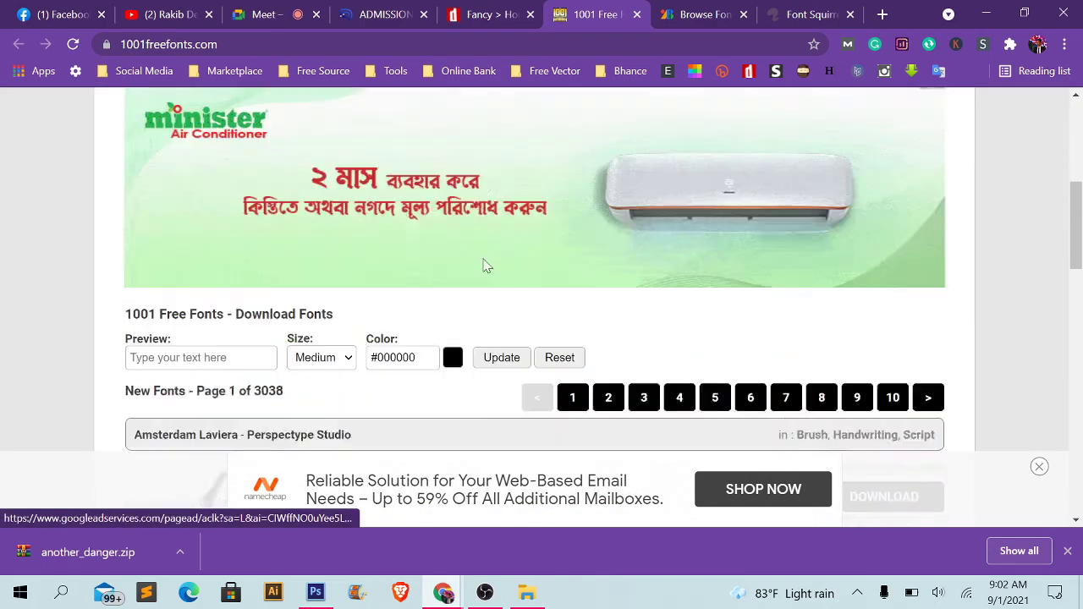
scroll(483, 265, "down", 3)
scroll(265, 307, "down", 3)
scroll(380, 211, "down", 4)
scroll(373, 305, "down", 10)
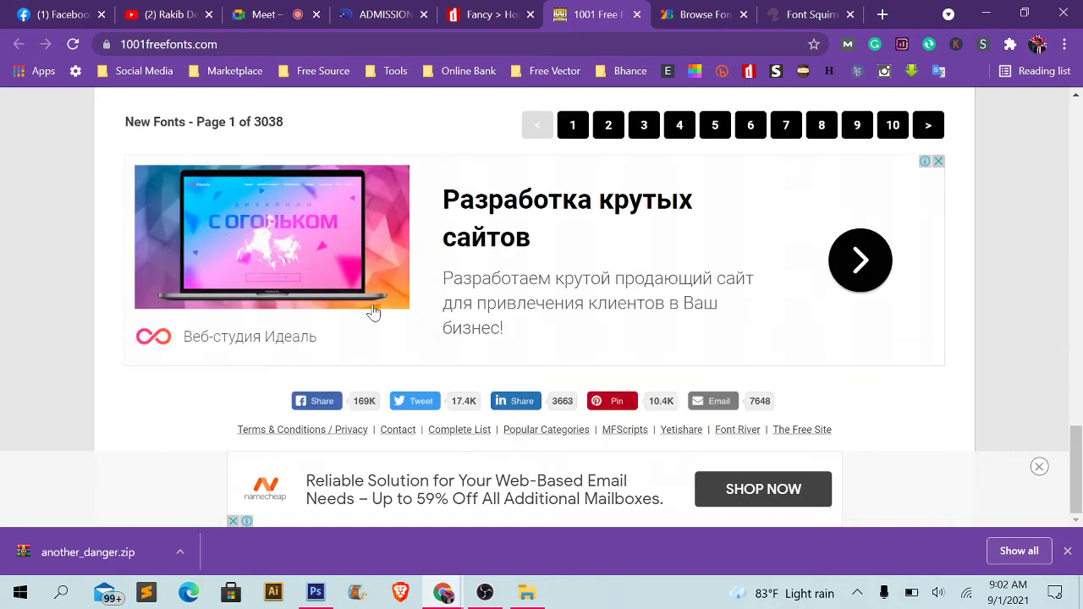
left_click(702, 15)
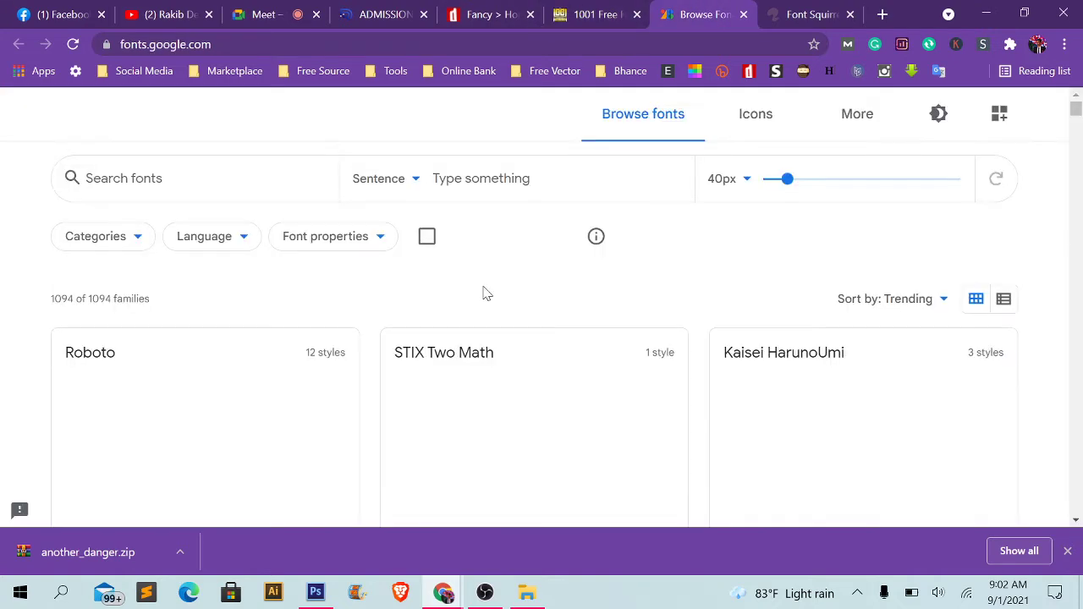
- Set the Google Fonts preview text to the user's name with a capital first letter
scroll(423, 338, "down", 2)
scroll(457, 313, "up", 2)
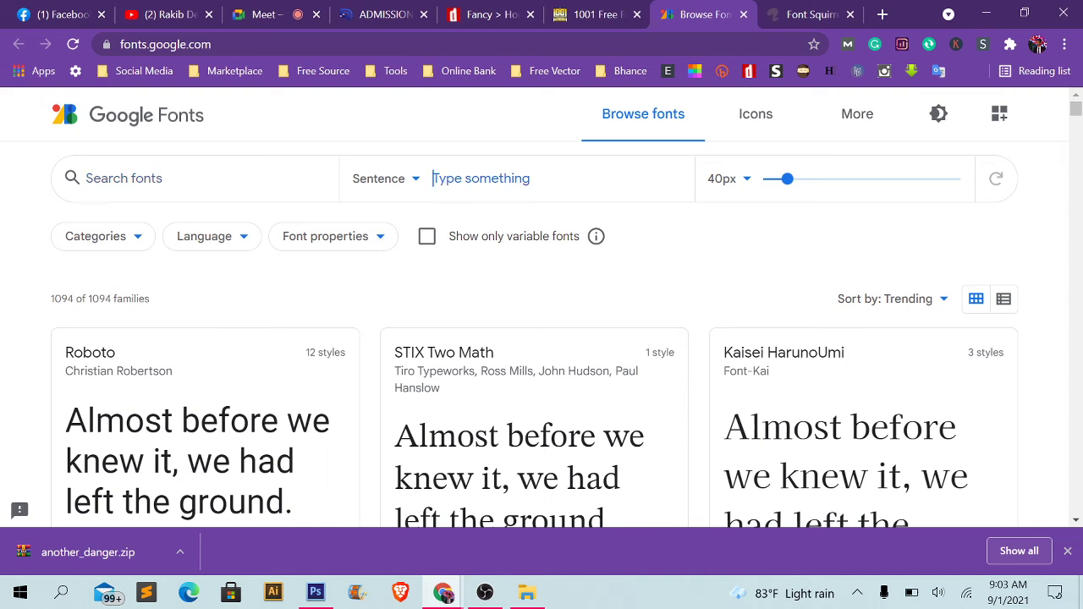
type("raki")
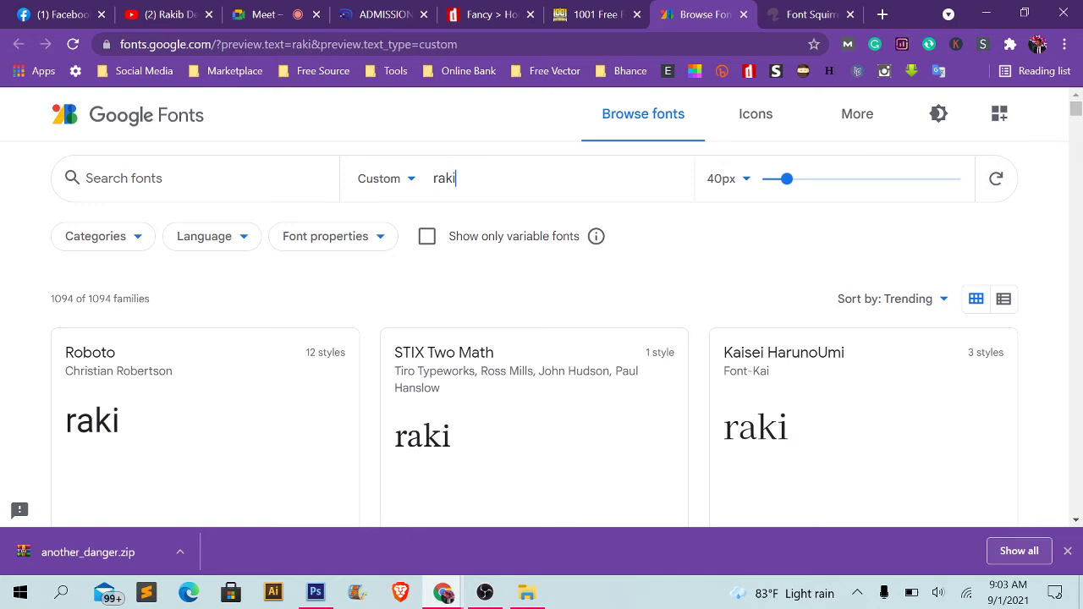
type("b")
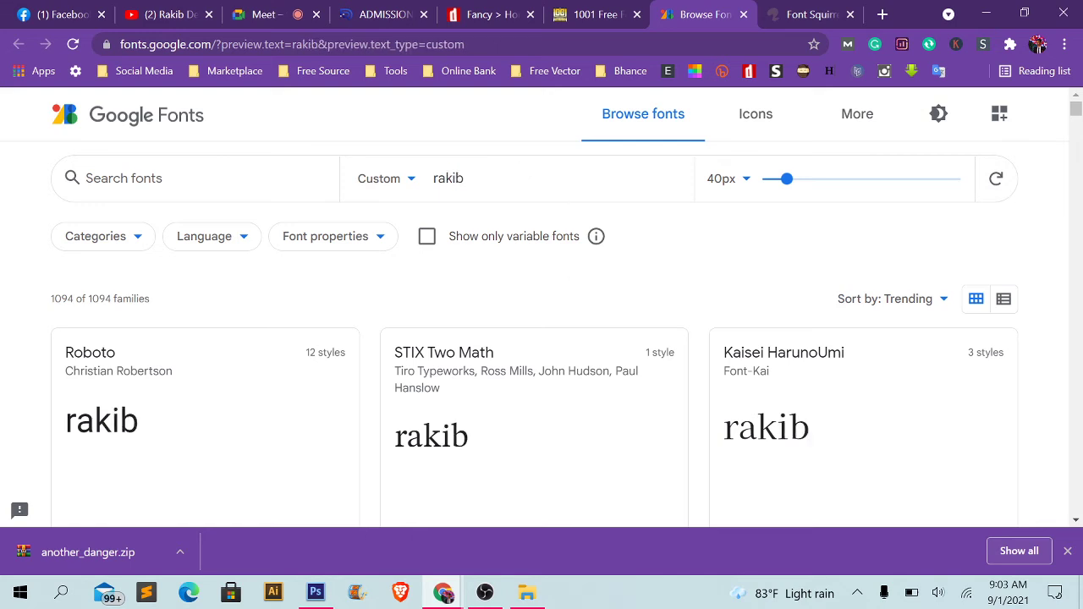
key("shift+Left")
key("shift+Left")
key("shift+Left")
scroll(497, 263, "down", 2)
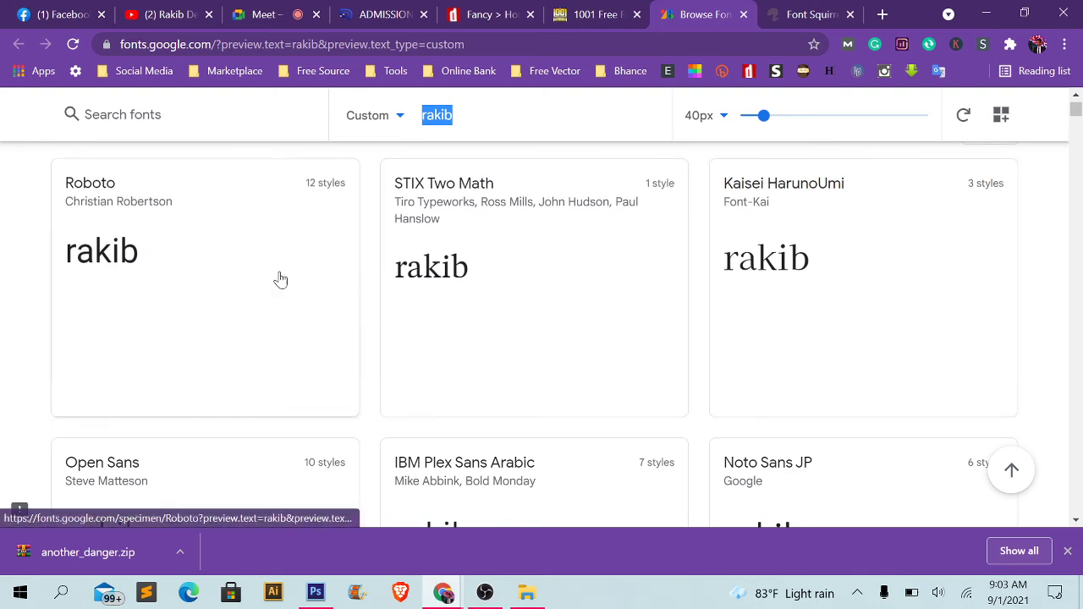
scroll(375, 297, "down", 4)
scroll(415, 296, "down", 2)
scroll(507, 330, "down", 1)
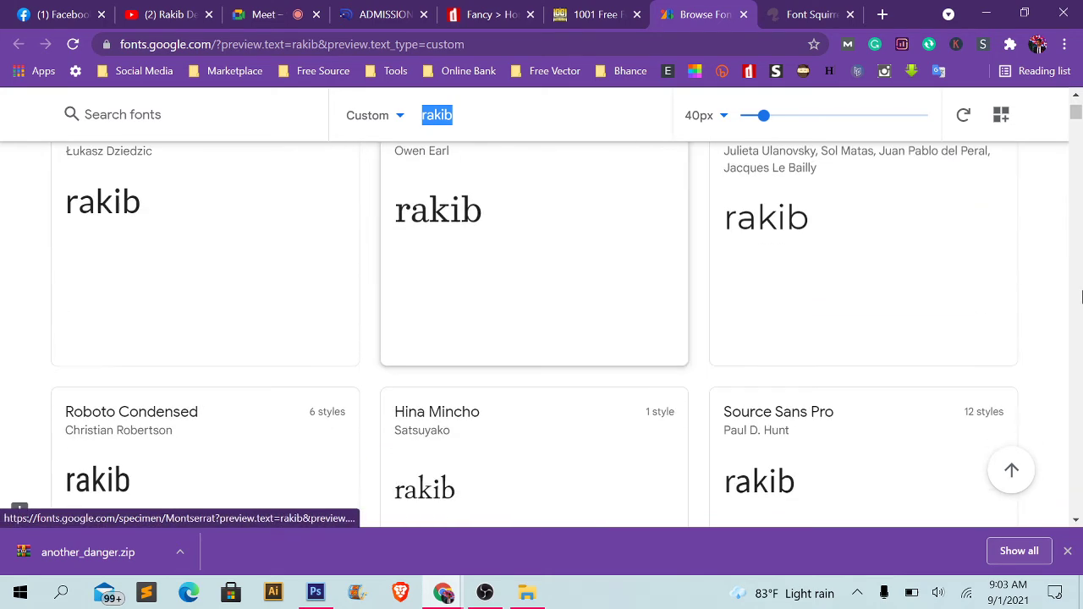
scroll(607, 367, "down", 2)
scroll(469, 144, "up", 7)
scroll(461, 138, "up", 4)
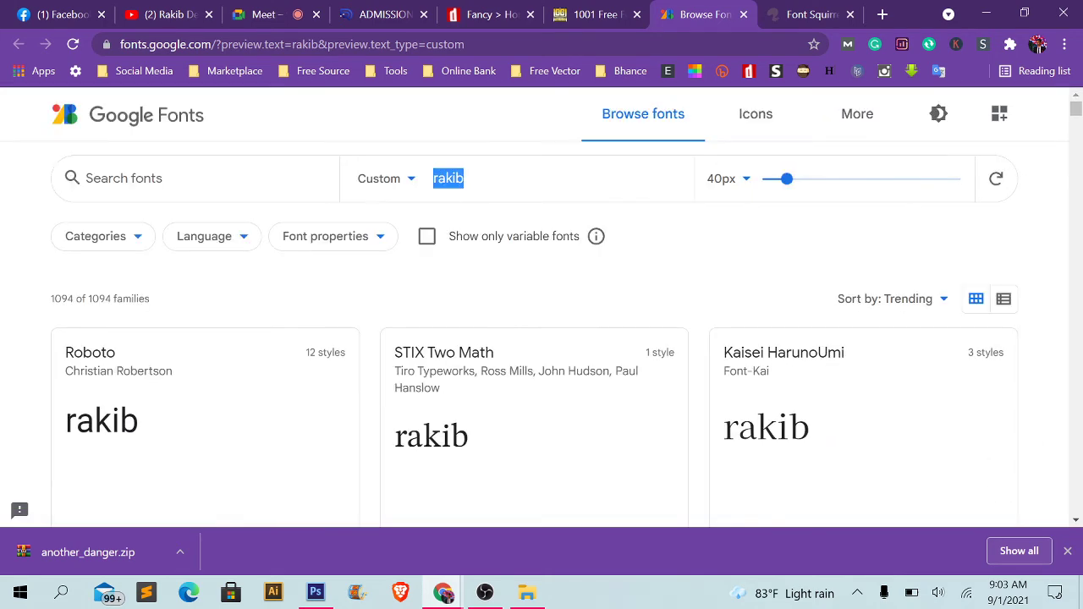
left_click(432, 169)
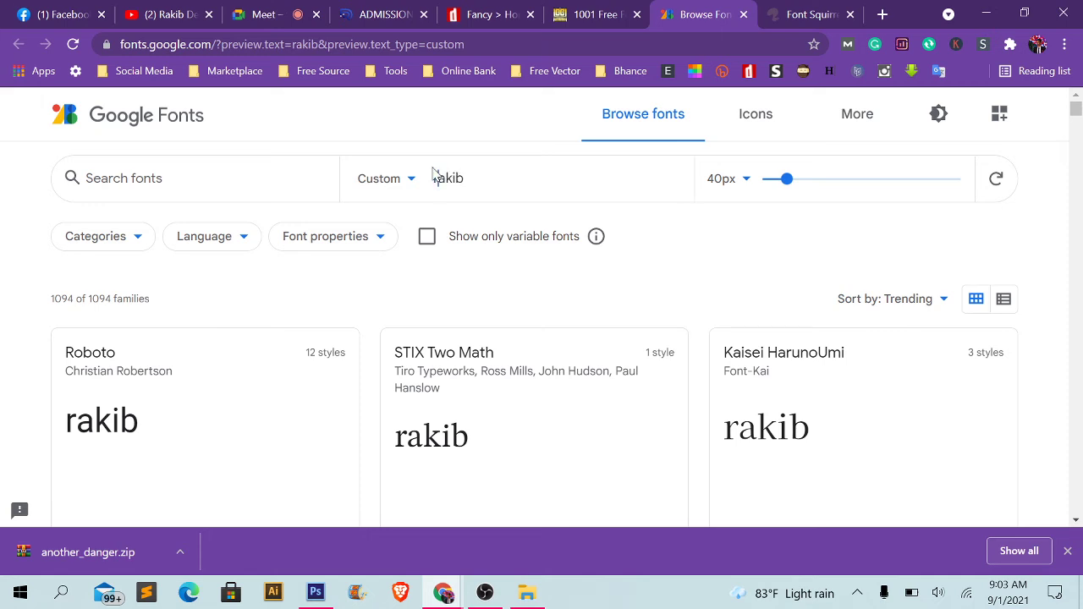
key("Delete")
type("R")
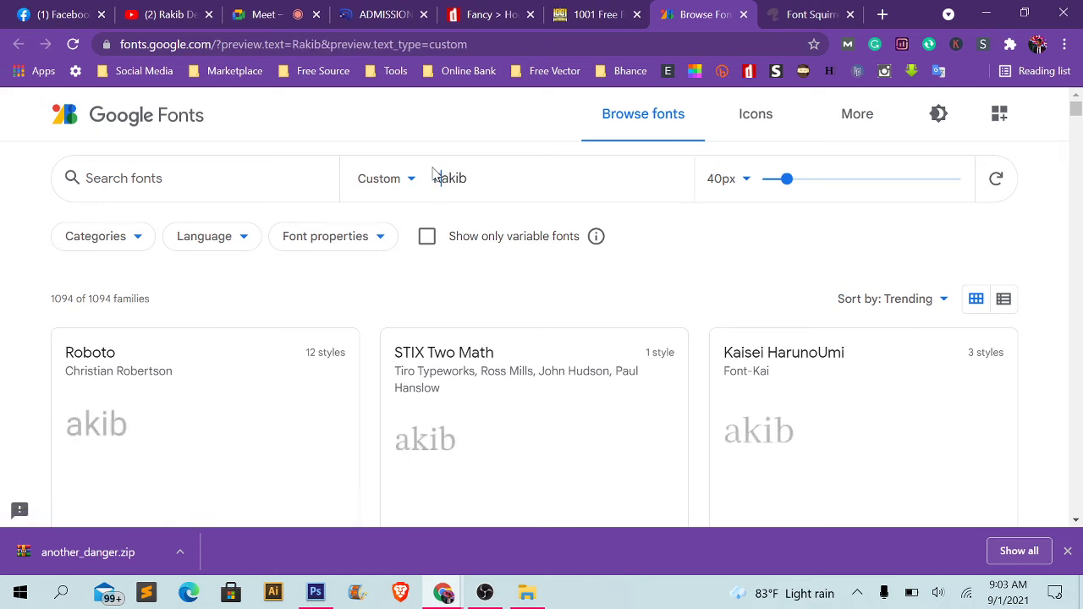
- Scroll down the font grid to Lobster and open its specimen page
scroll(472, 411, "down", 1)
scroll(471, 411, "down", 4)
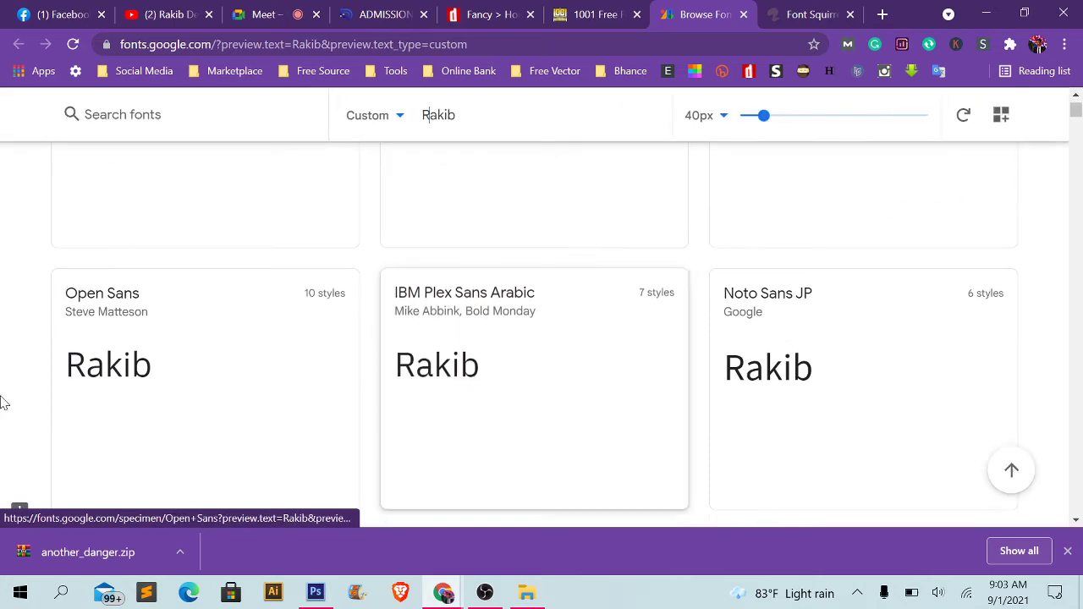
scroll(592, 423, "down", 2)
scroll(643, 437, "down", 2)
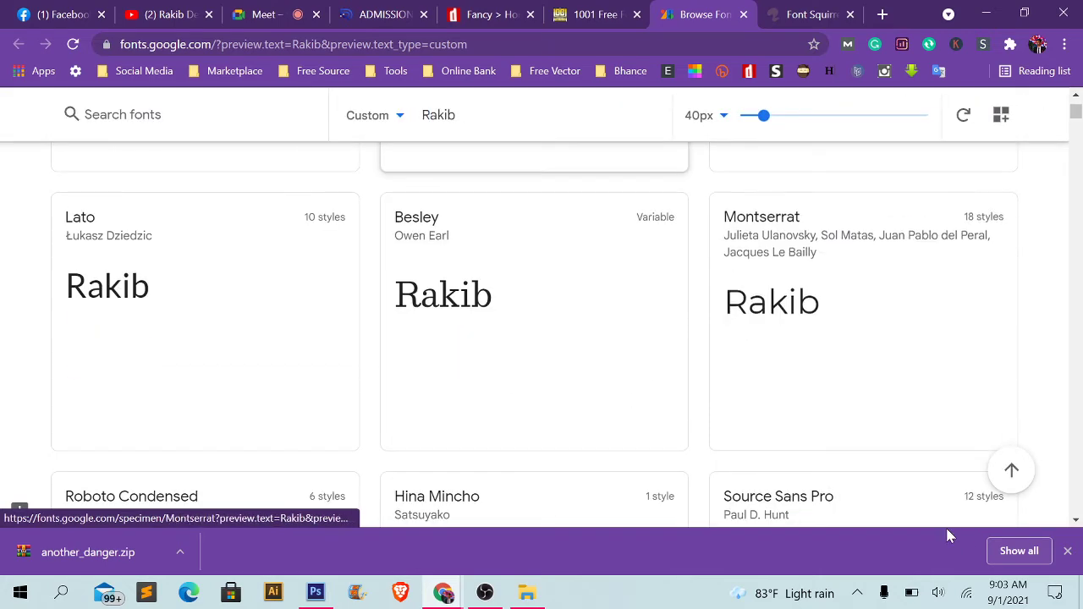
left_click(1015, 550)
left_click(626, 7)
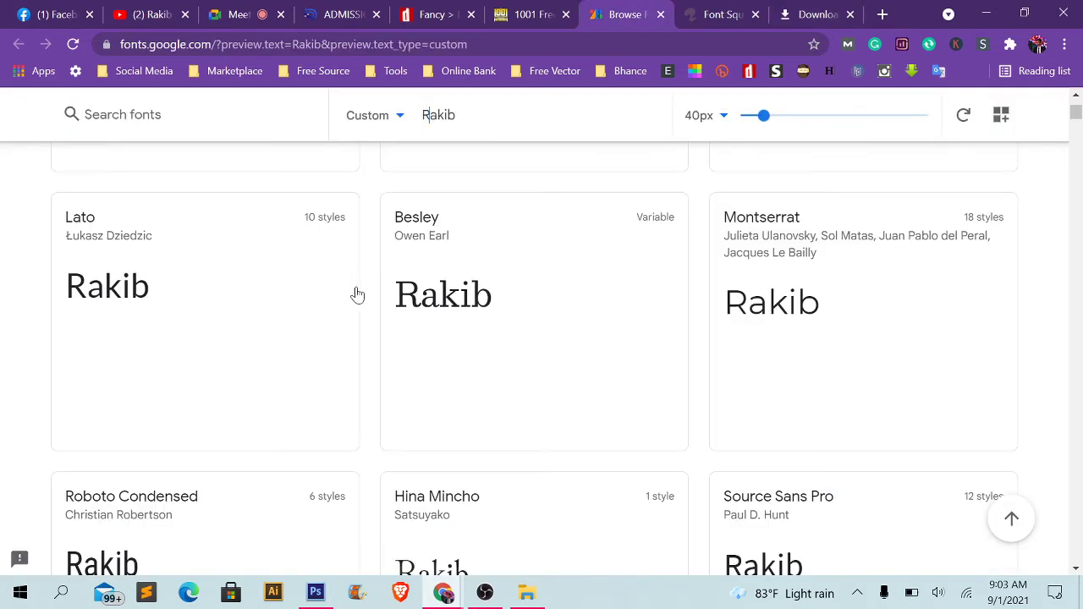
scroll(375, 442, "down", 1)
scroll(768, 346, "down", 3)
scroll(478, 349, "down", 2)
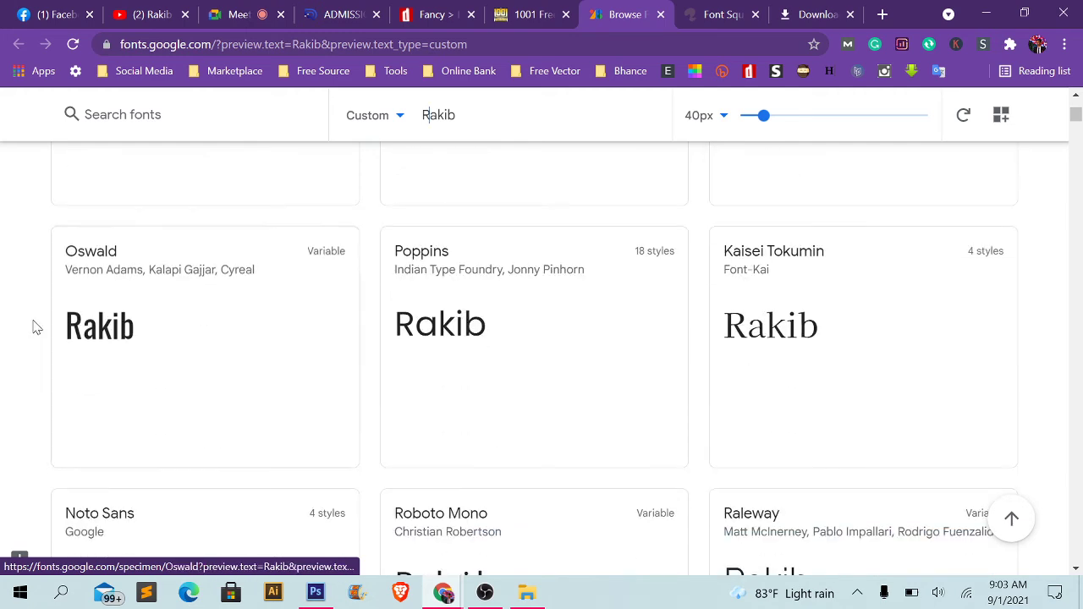
scroll(659, 364, "down", 2)
scroll(592, 428, "down", 1)
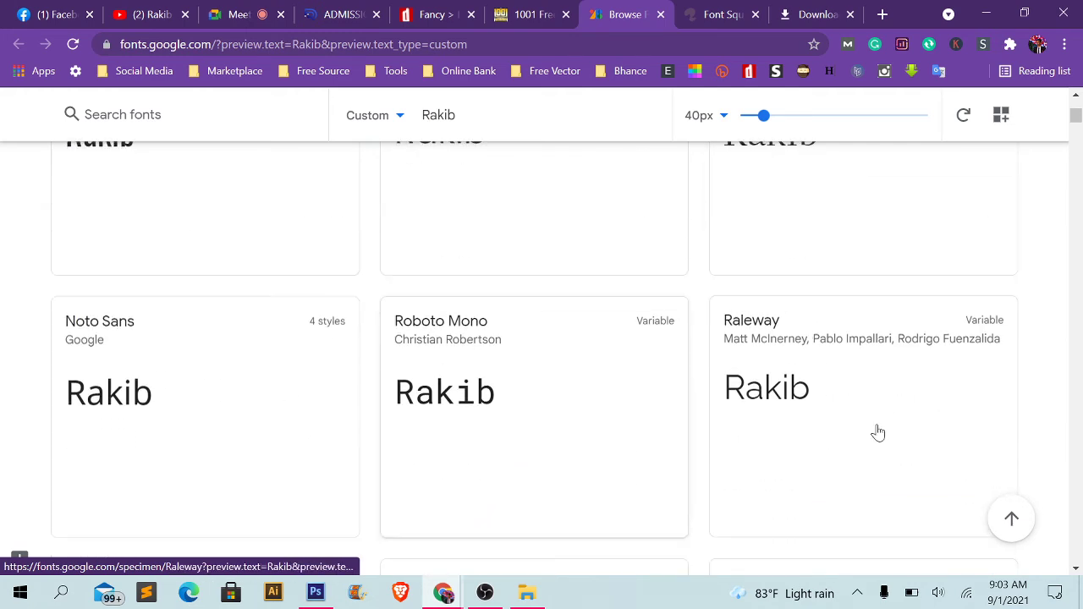
scroll(592, 427, "down", 3)
scroll(186, 397, "down", 2)
scroll(177, 395, "down", 2)
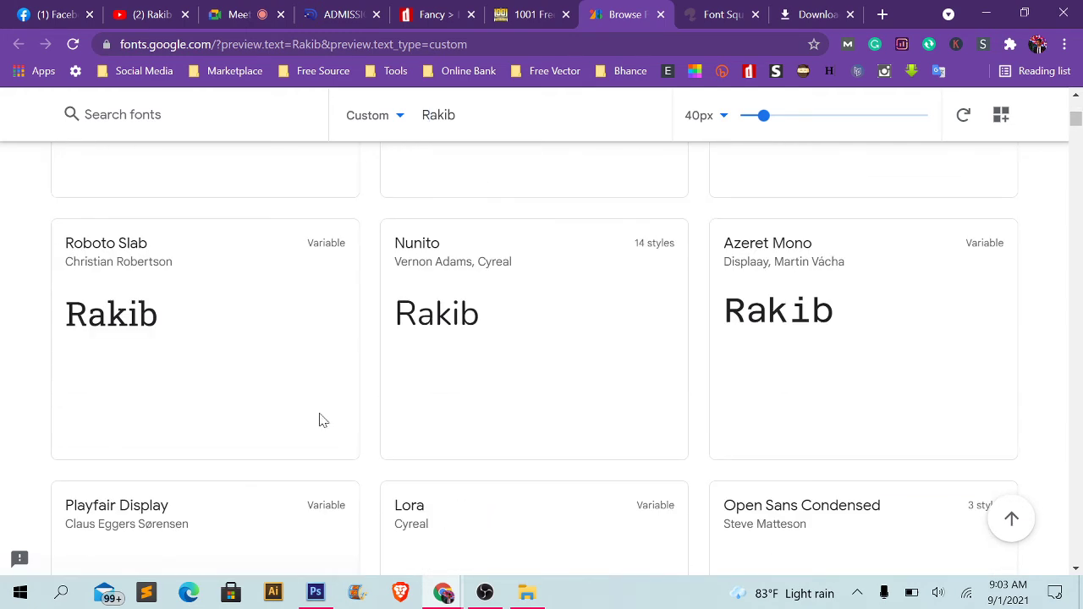
scroll(440, 419, "down", 3)
scroll(507, 339, "down", 2)
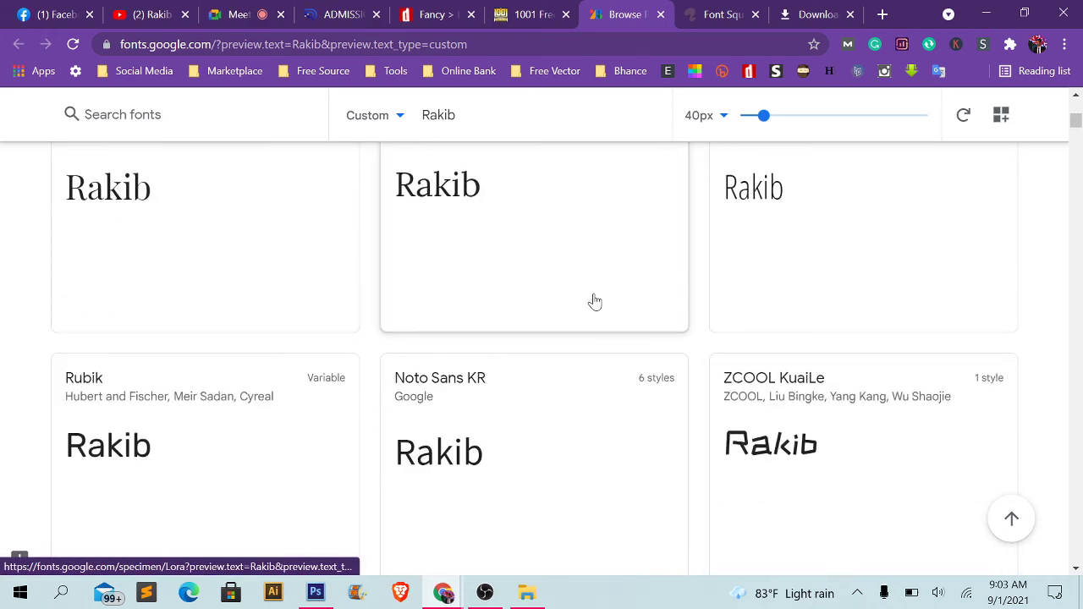
scroll(593, 339, "down", 1)
scroll(550, 372, "down", 3)
scroll(440, 376, "down", 3)
scroll(482, 381, "down", 4)
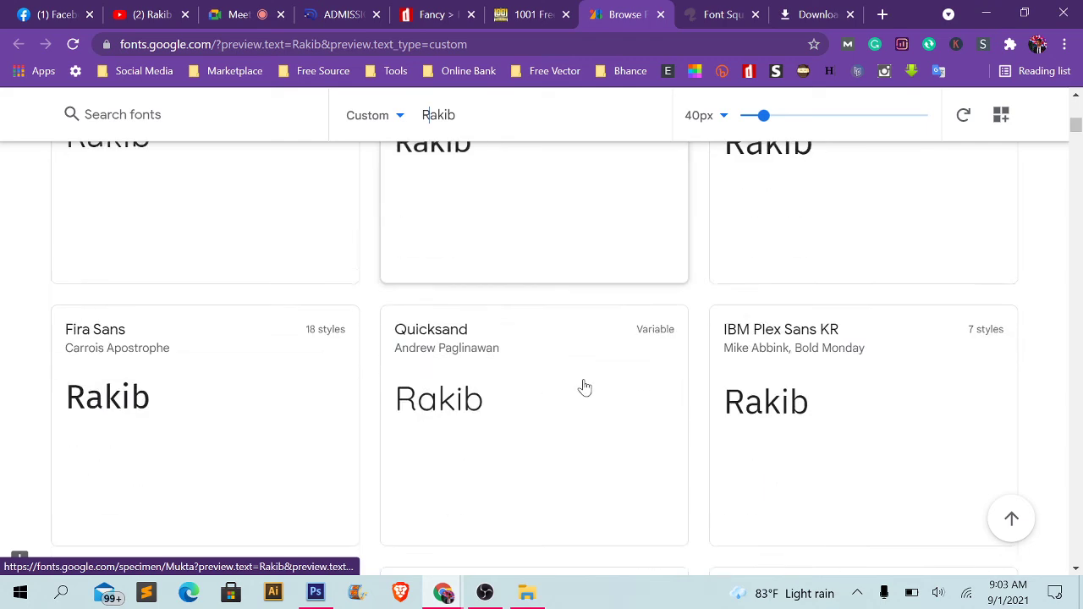
scroll(553, 370, "down", 3)
scroll(713, 373, "down", 4)
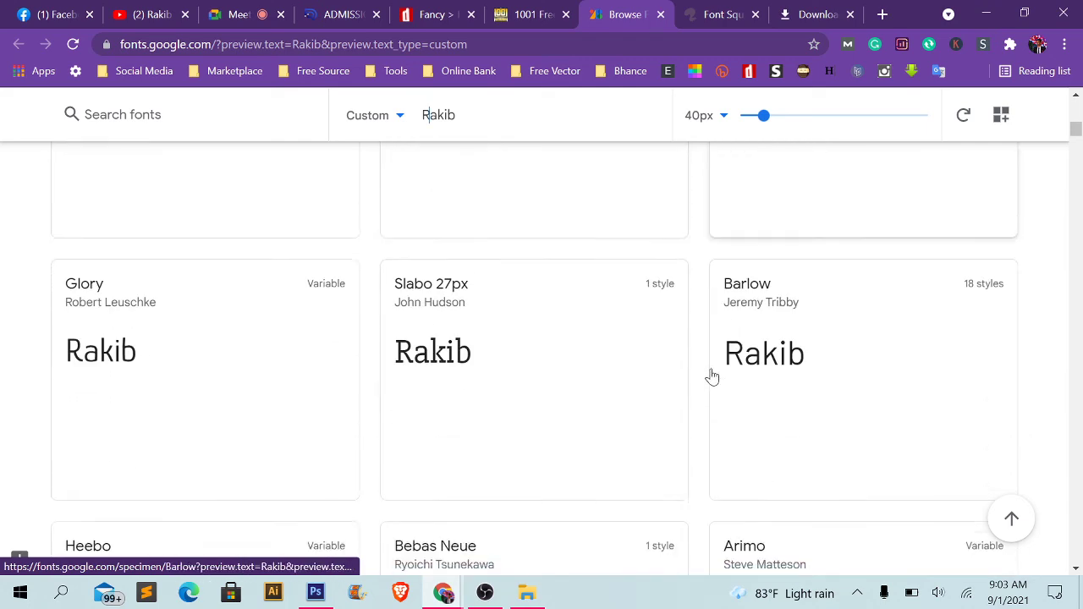
scroll(712, 377, "down", 2)
scroll(326, 378, "down", 4)
scroll(490, 387, "down", 2)
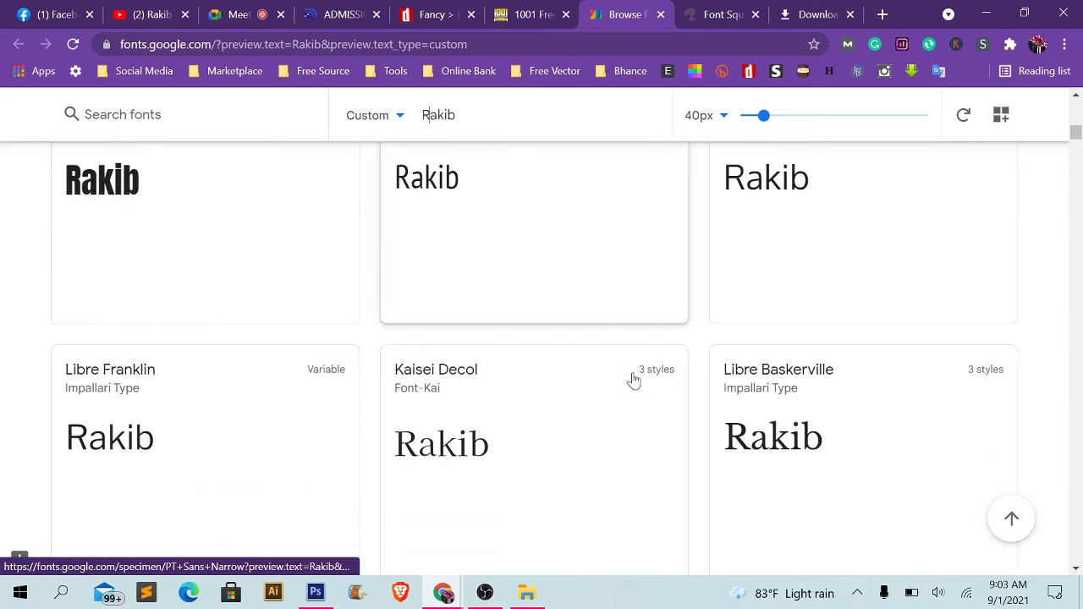
scroll(631, 380, "down", 1)
scroll(696, 386, "down", 5)
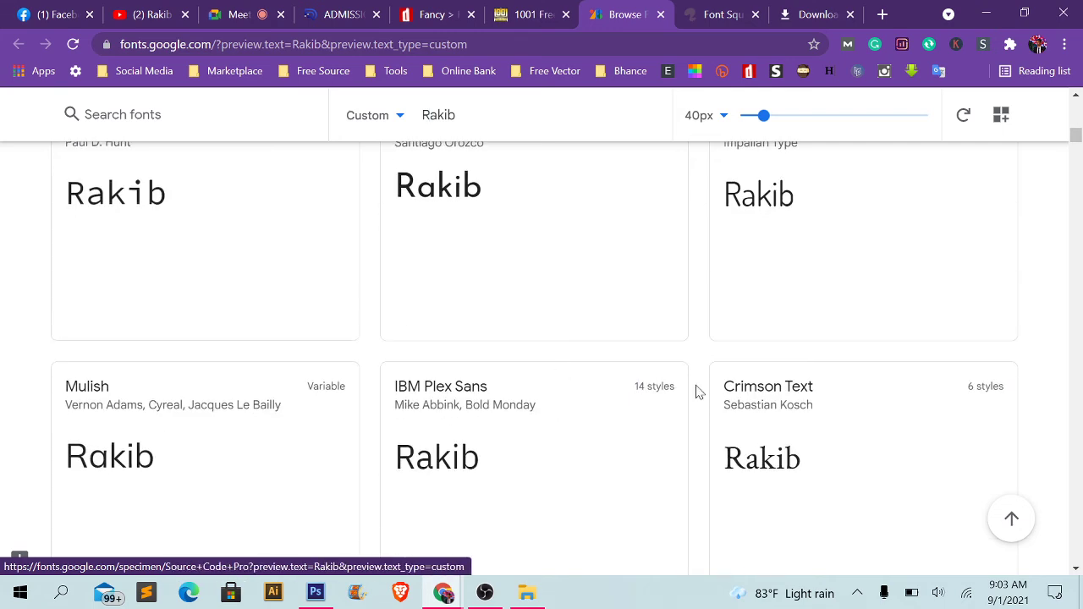
scroll(476, 387, "down", 4)
scroll(488, 406, "down", 1)
scroll(488, 406, "down", 2)
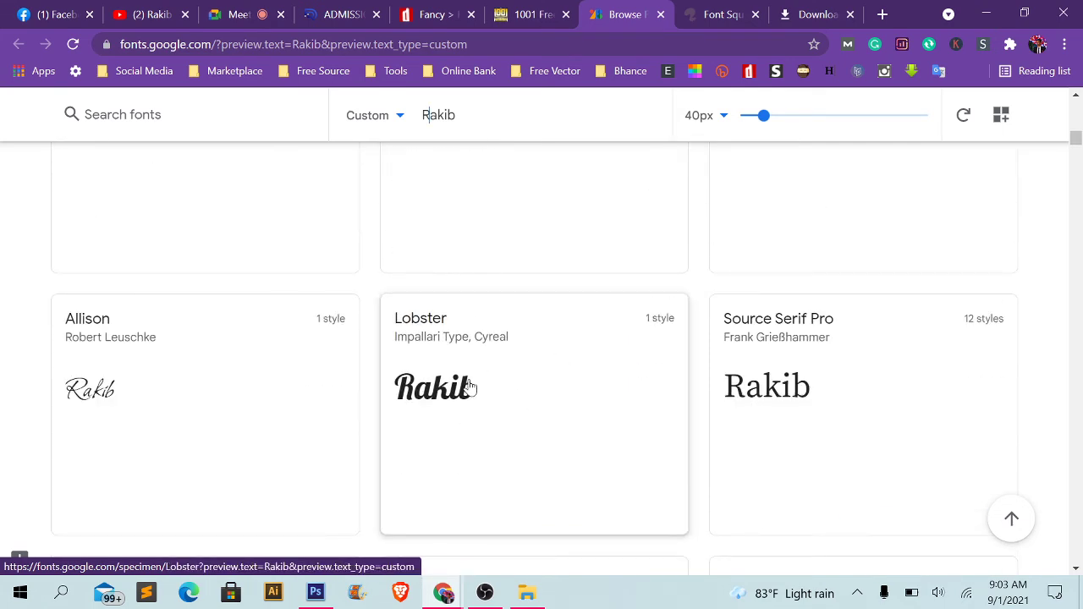
scroll(522, 394, "down", 1)
scroll(516, 385, "down", 1)
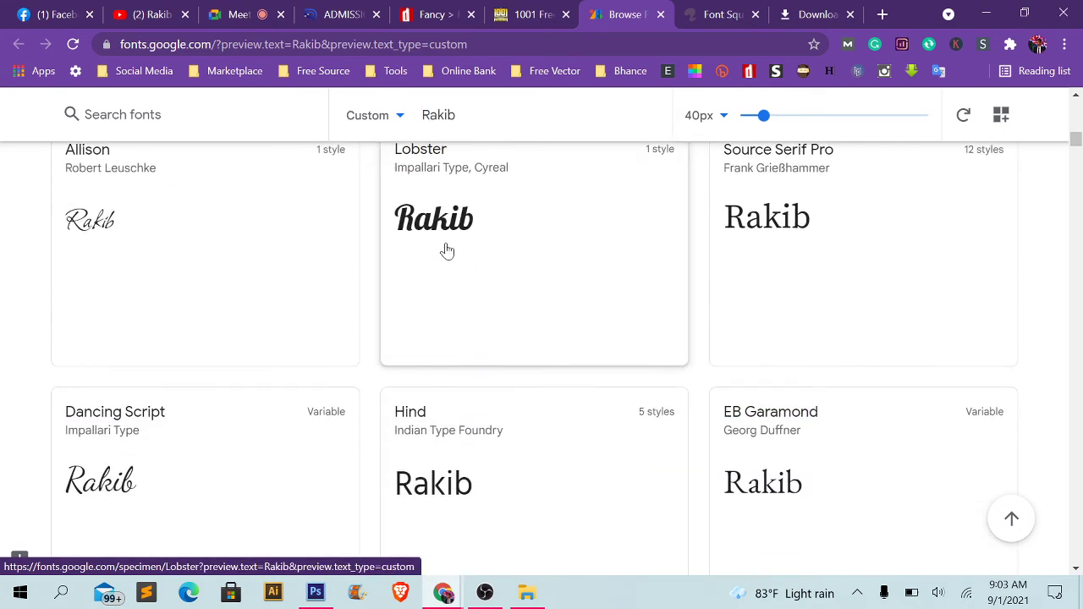
scroll(309, 367, "down", 1)
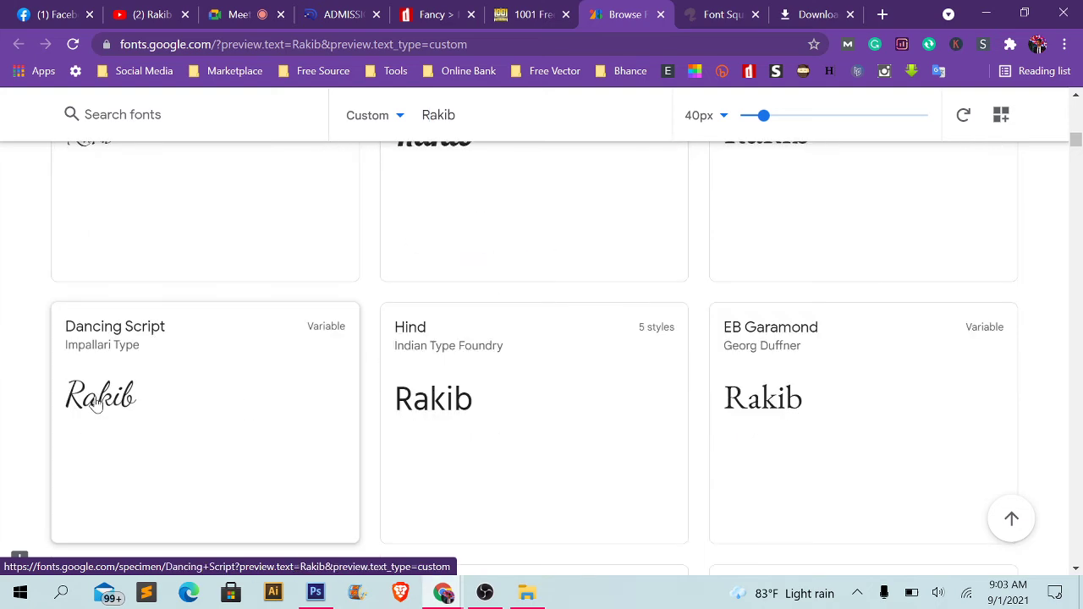
scroll(679, 322, "up", 2)
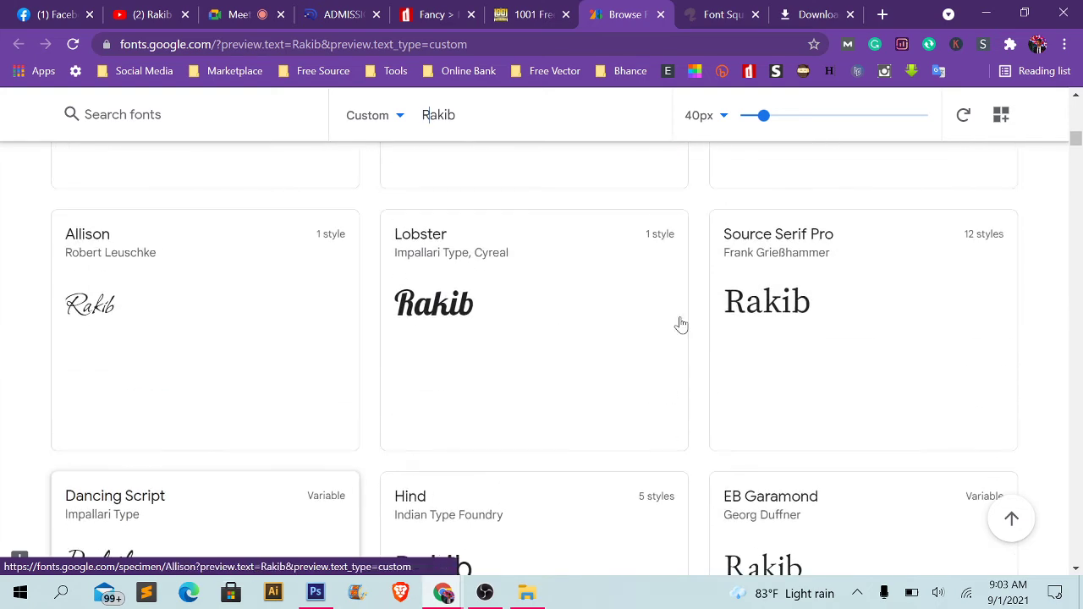
left_click(500, 288)
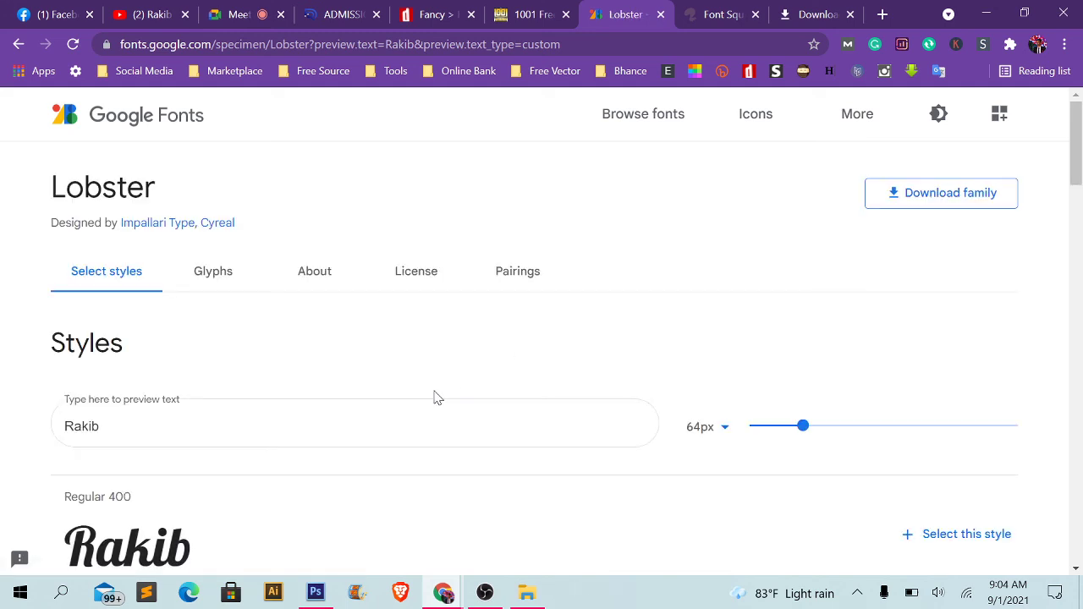
- Download the Lobster font family as Lobster.zip, then switch to Font Squirrel
scroll(435, 399, "down", 2)
scroll(102, 398, "down", 1)
scroll(1022, 342, "up", 3)
left_click(971, 202)
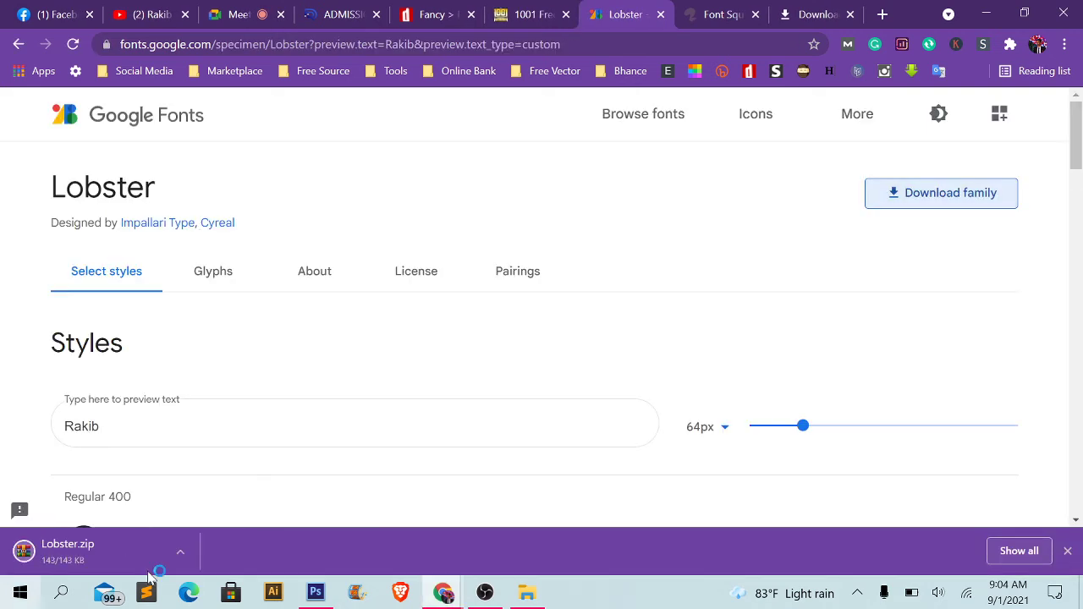
left_click(726, 17)
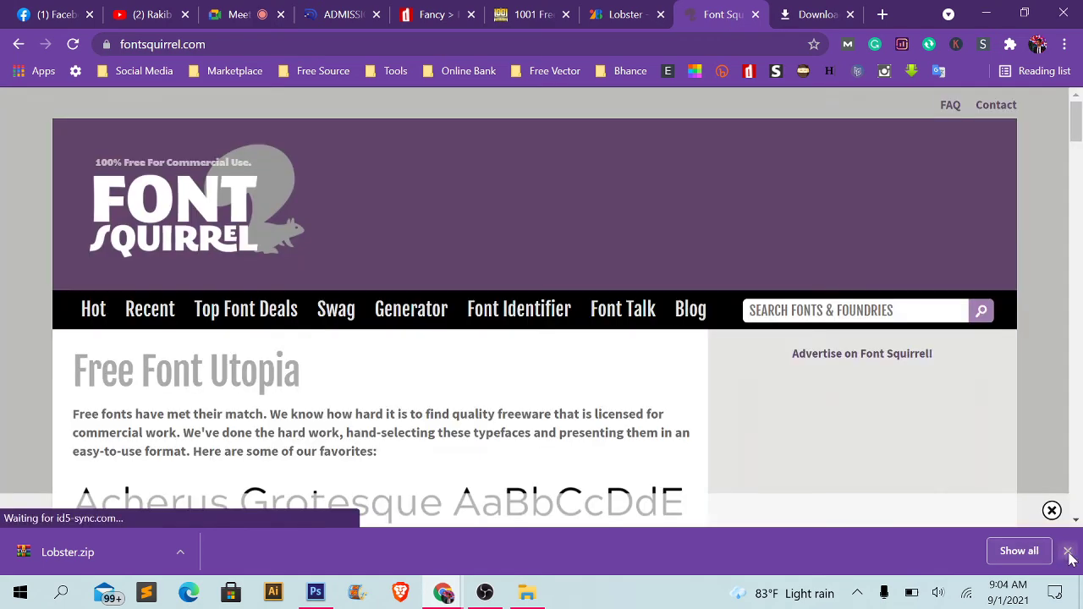
- Dismiss the Lobster.zip download notice and cycle through the open font-site tabs back to Font Squirrel
left_click(1067, 550)
scroll(254, 381, "down", 1)
scroll(213, 329, "down", 2)
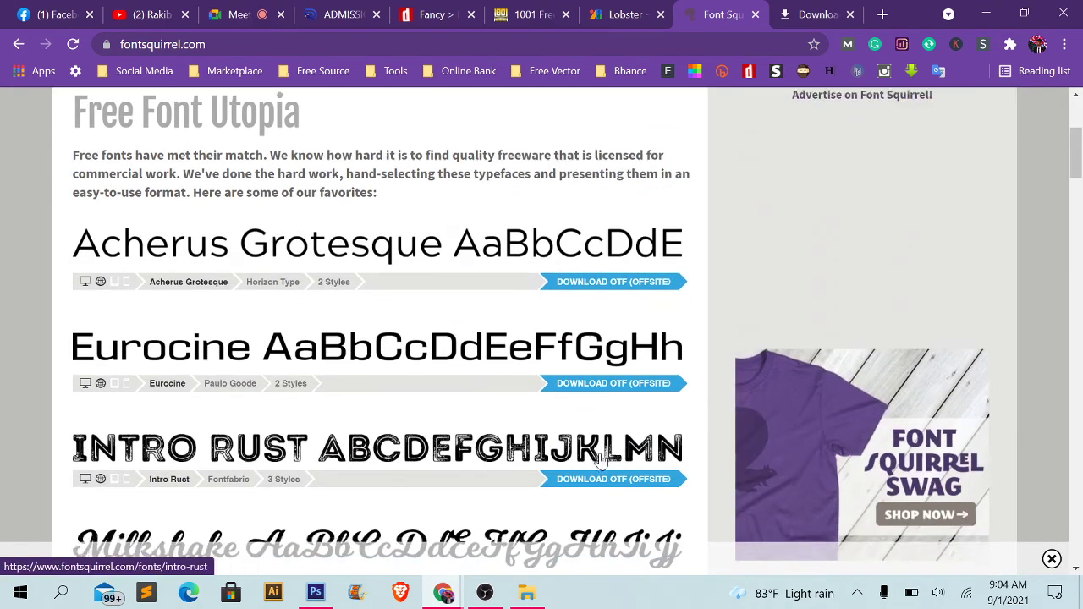
scroll(600, 464, "up", 1)
scroll(587, 460, "up", 2)
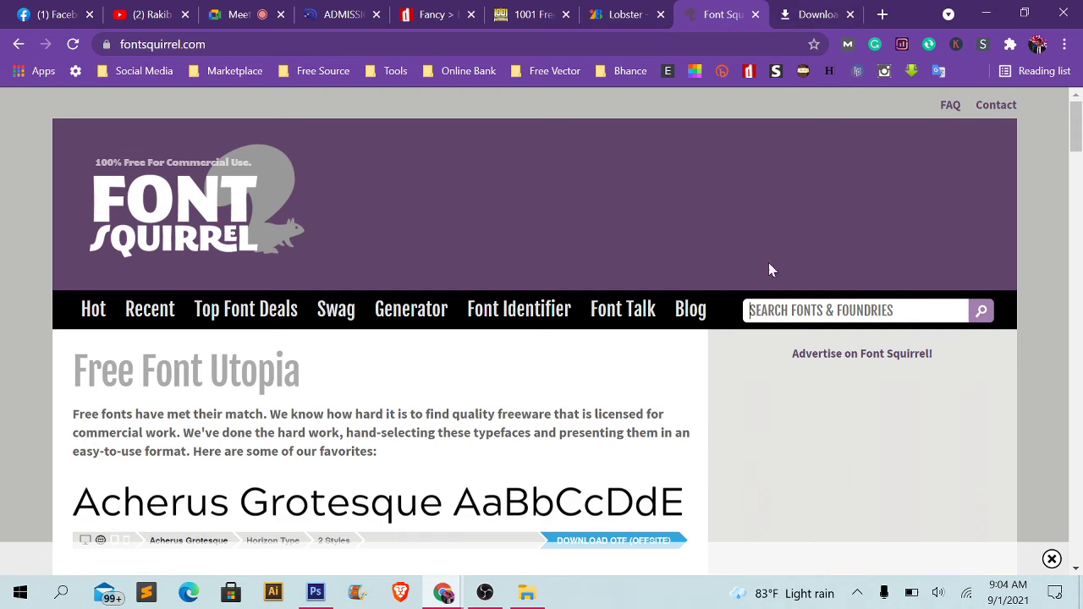
left_click(431, 10)
left_click(524, 10)
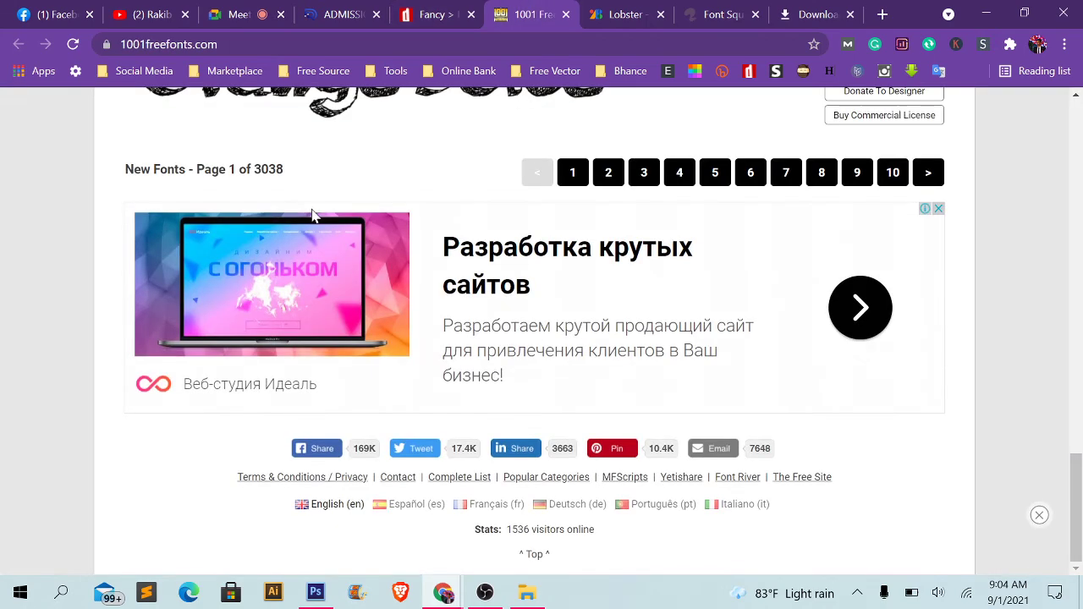
left_click(715, 14)
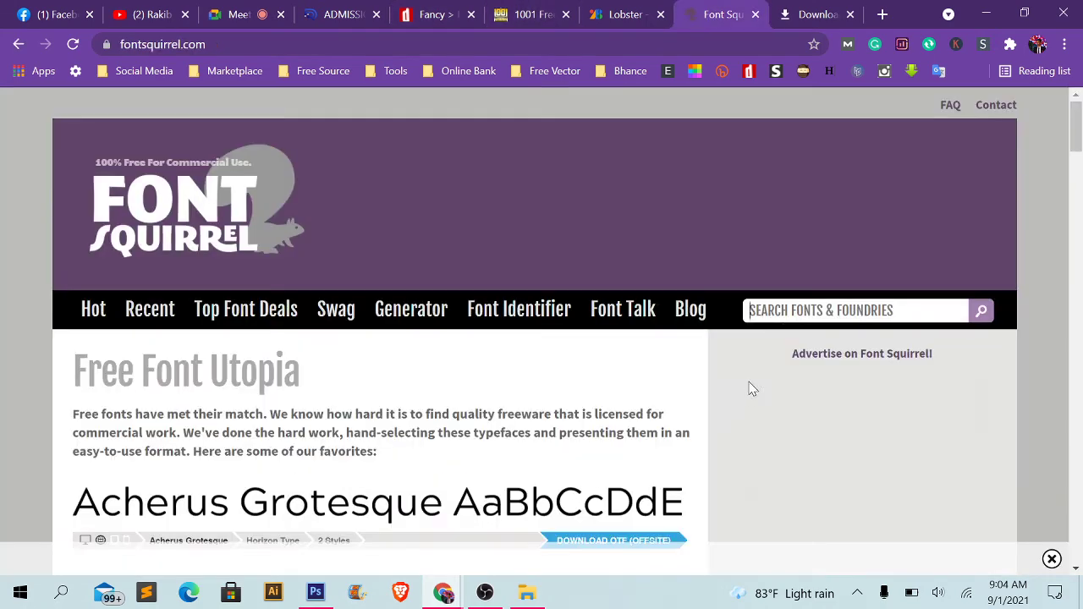
left_click(609, 17)
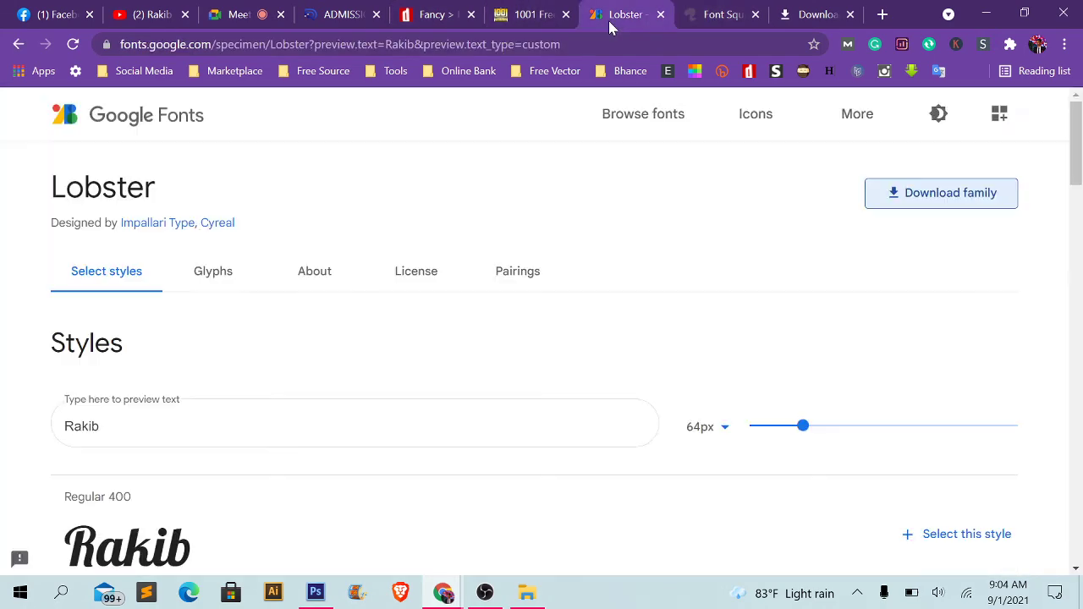
left_click(715, 10)
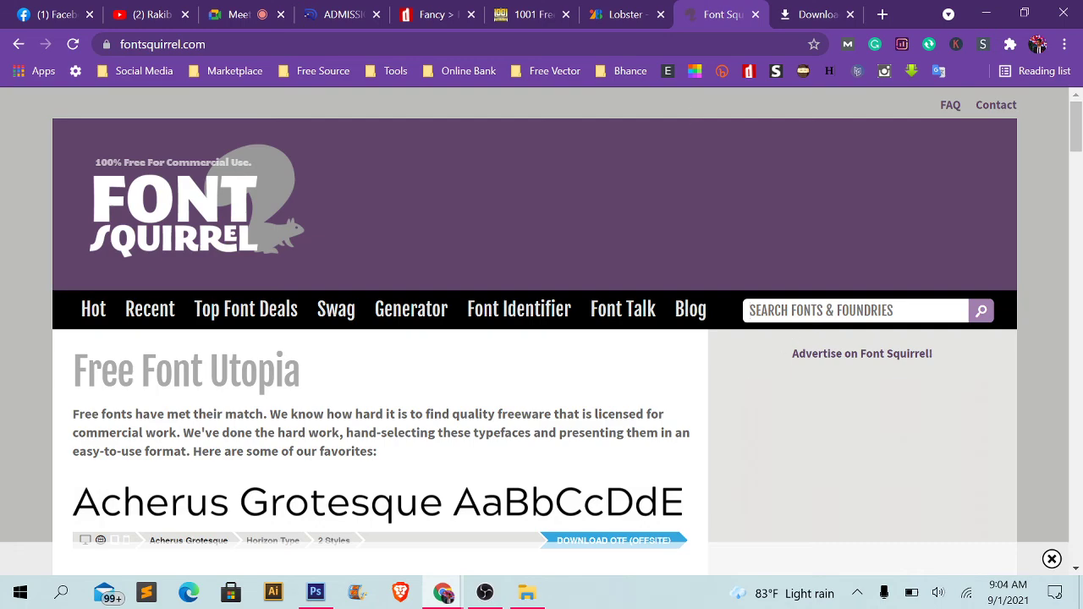
- Scroll Font Squirrel's featured fonts down to ChunkFive and close the overlay ad
scroll(262, 254, "down", 2)
scroll(259, 252, "down", 1)
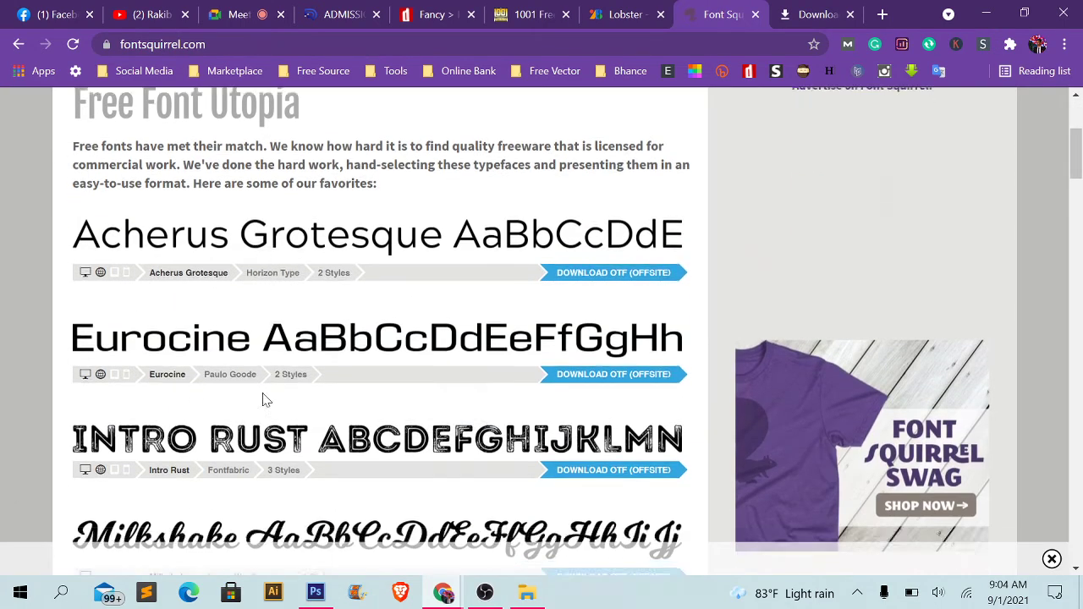
scroll(288, 245, "down", 5)
scroll(322, 240, "down", 4)
scroll(336, 437, "down", 5)
scroll(336, 437, "down", 6)
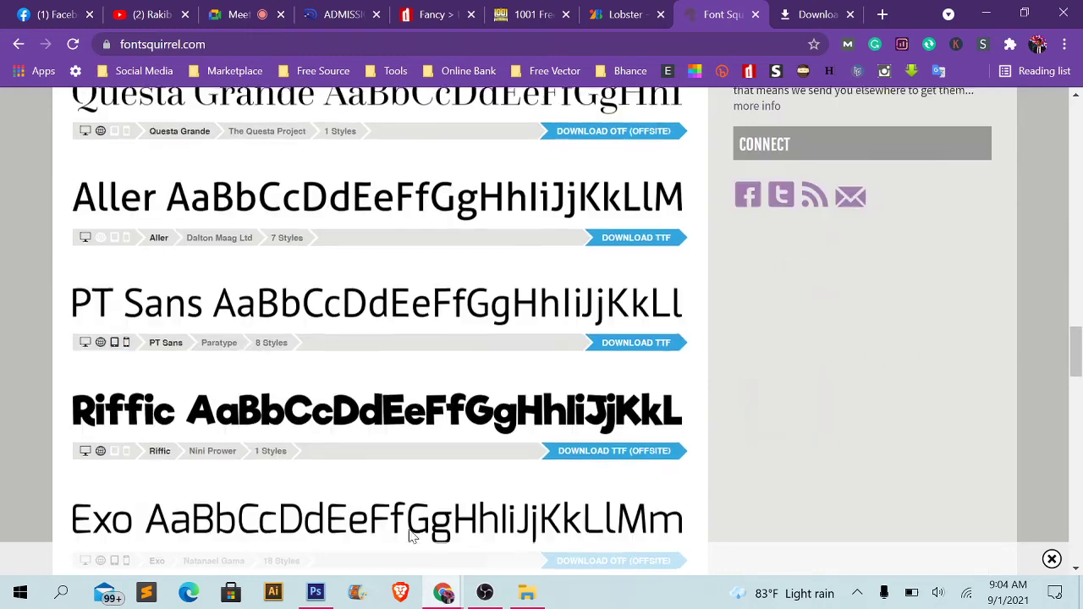
scroll(439, 363, "down", 2)
scroll(449, 423, "down", 5)
scroll(464, 491, "down", 5)
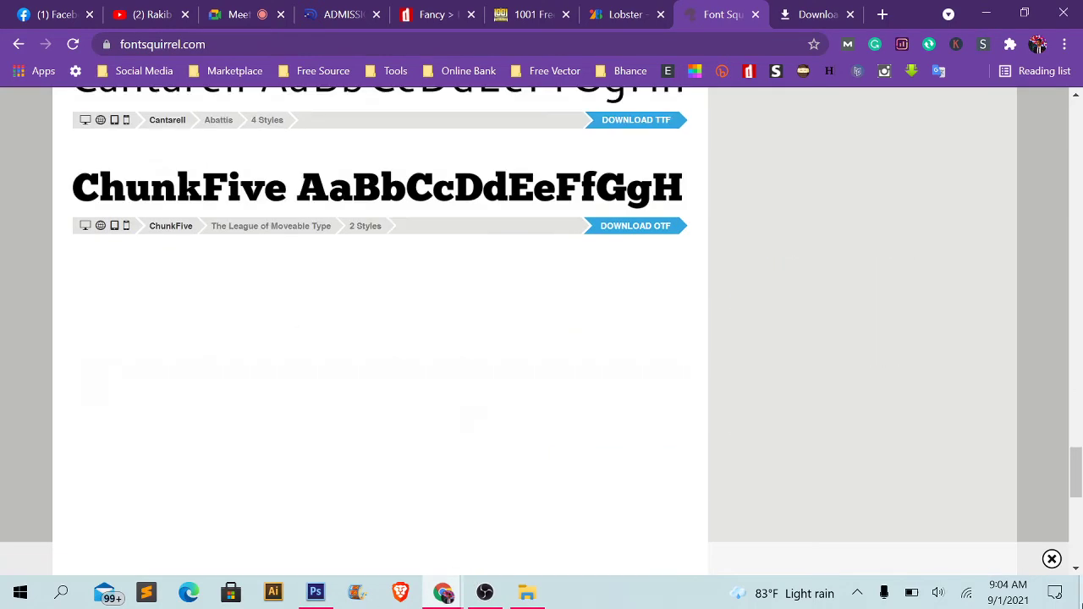
left_click(1051, 559)
- Load the dafont.com homepage, copy its address, and go to the Facebook tab
left_click(445, 7)
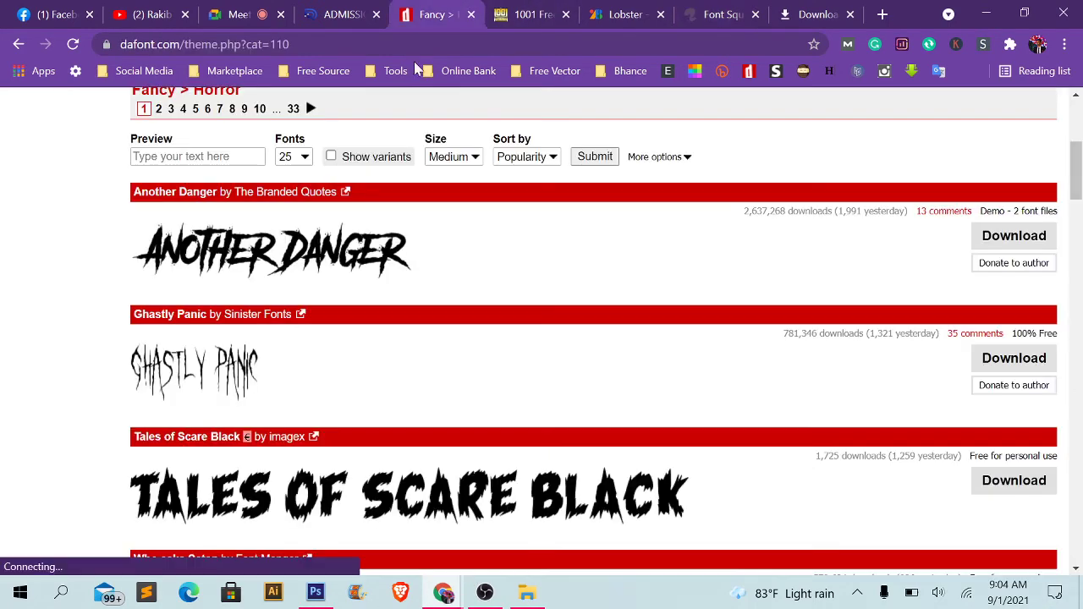
scroll(542, 338, "up", 4)
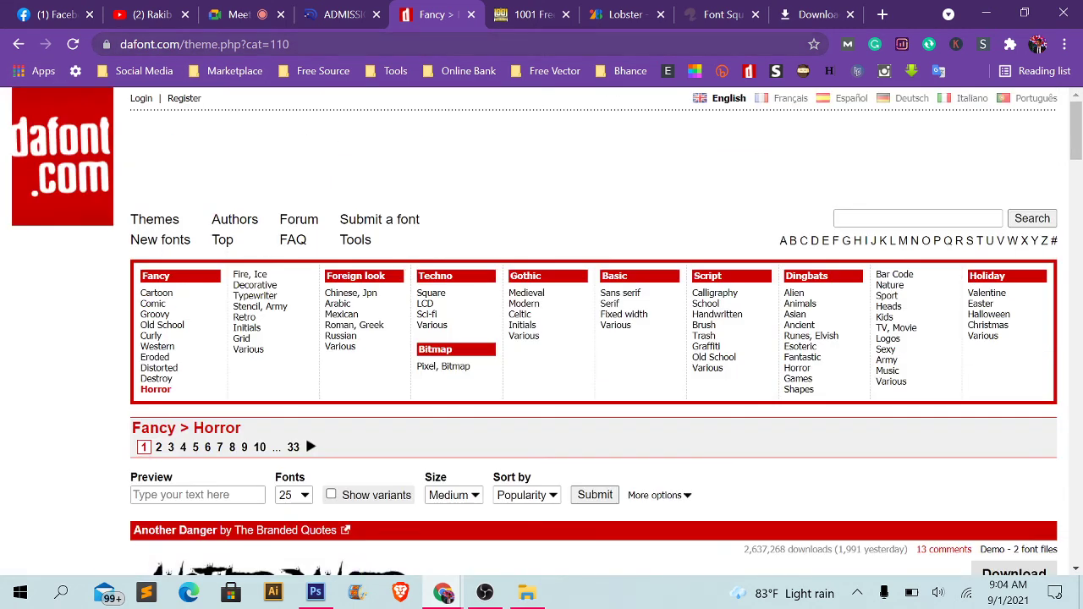
left_click_drag(289, 44, 182, 44)
key("BackSpace")
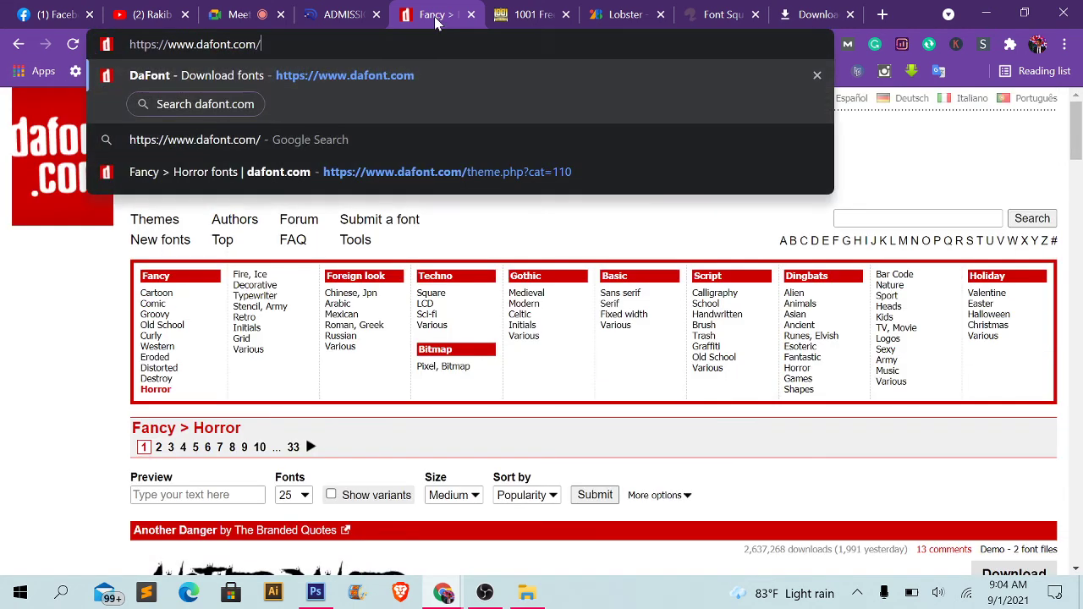
key("Return")
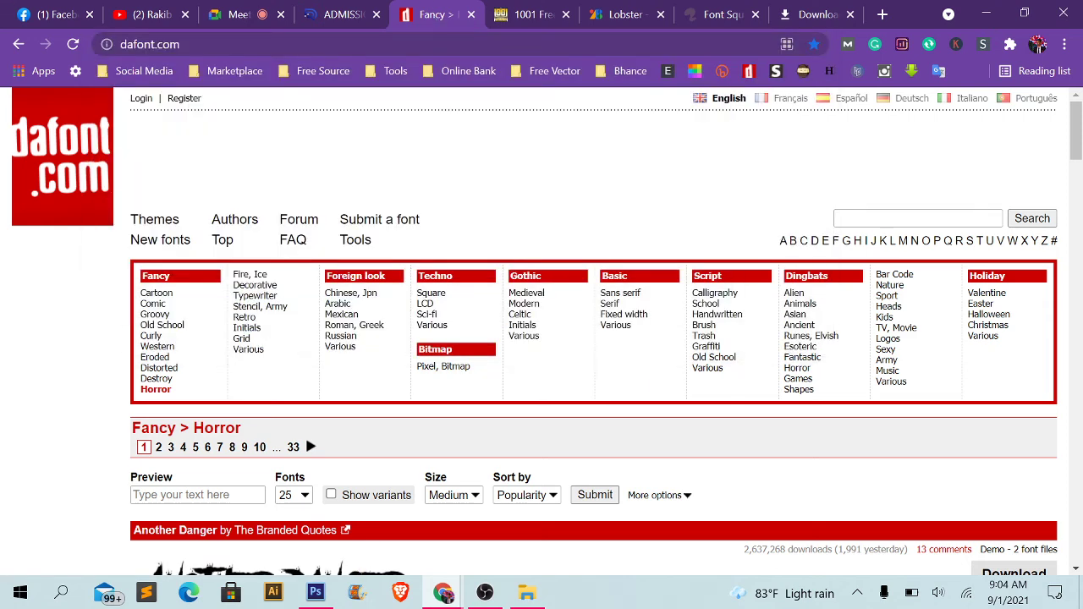
right_click(131, 49)
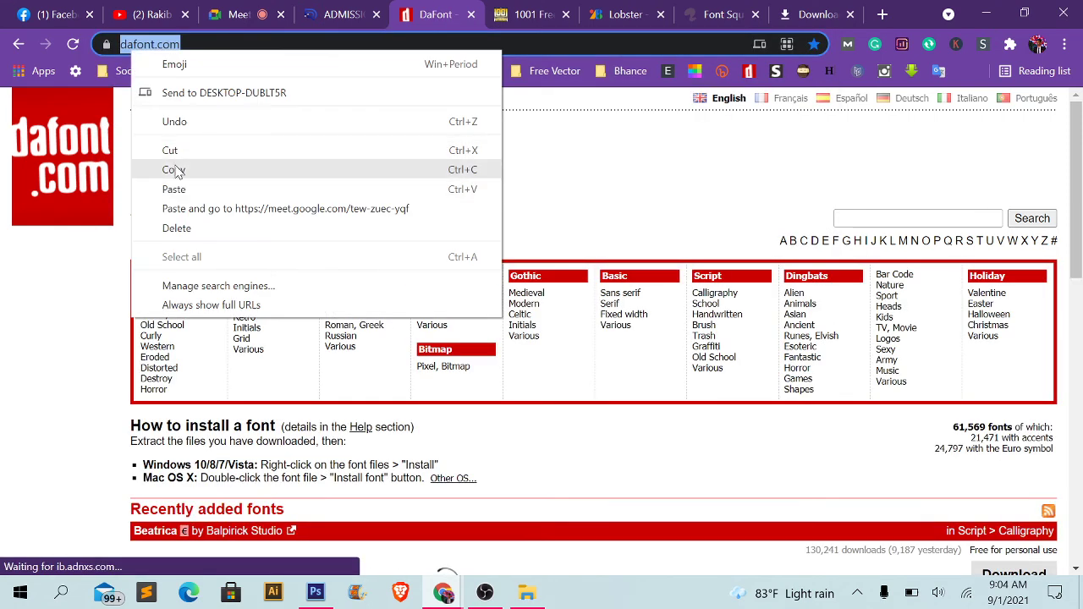
left_click(172, 169)
key("ctrl+1")
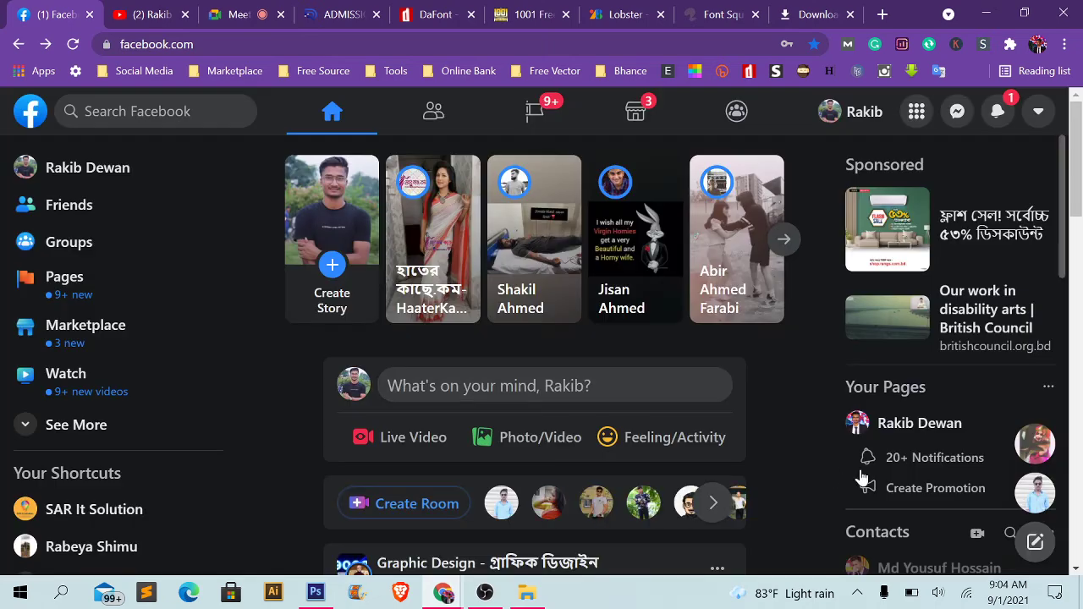
- Send the copied DaFont link in both Messenger chats
left_click(1033, 460)
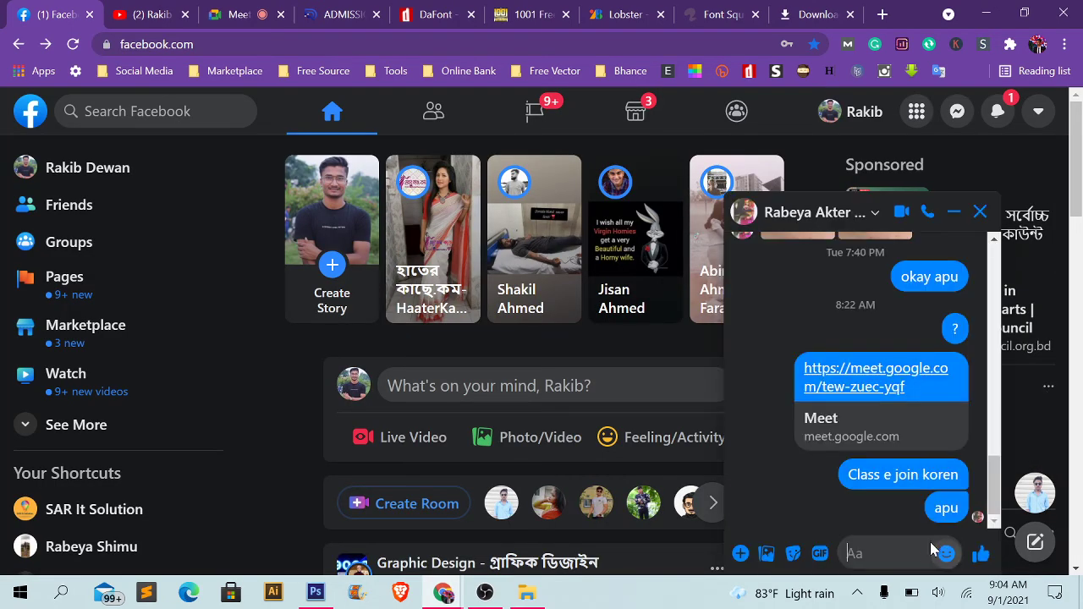
right_click(863, 555)
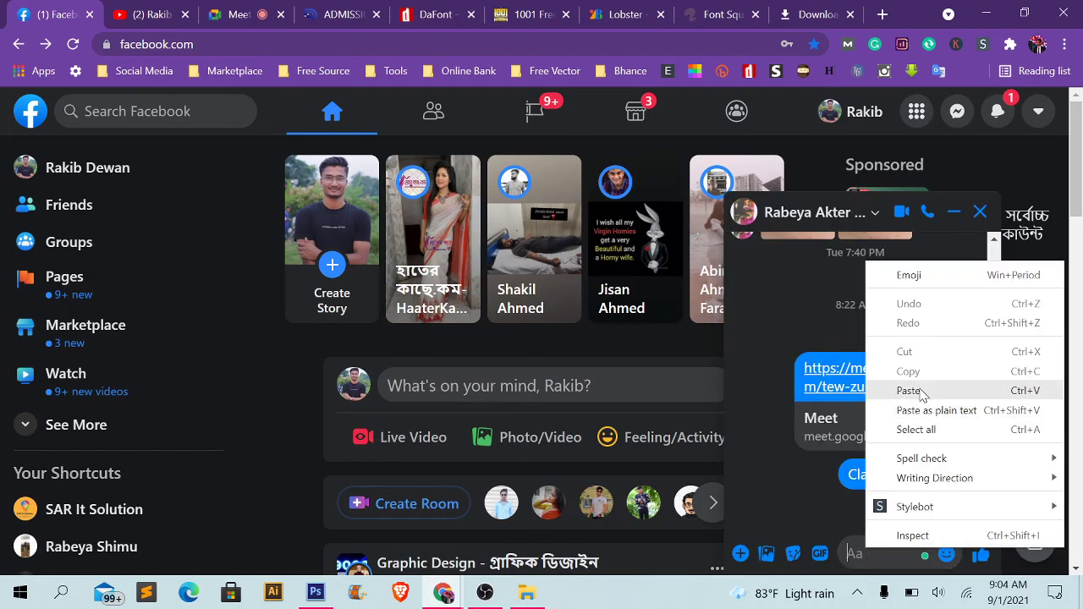
left_click(926, 388)
left_click(982, 554)
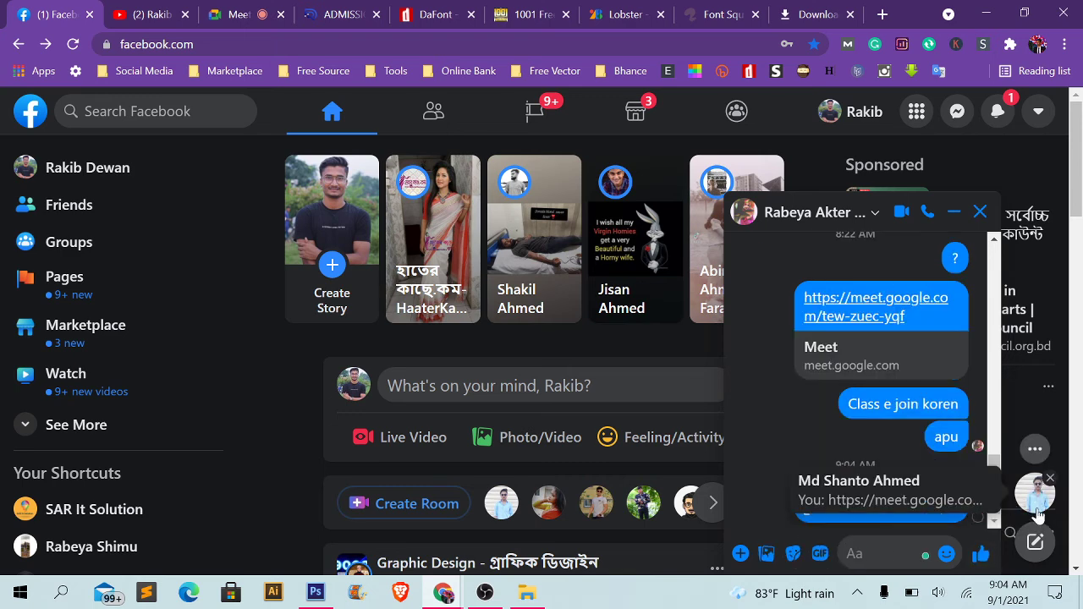
left_click(1037, 508)
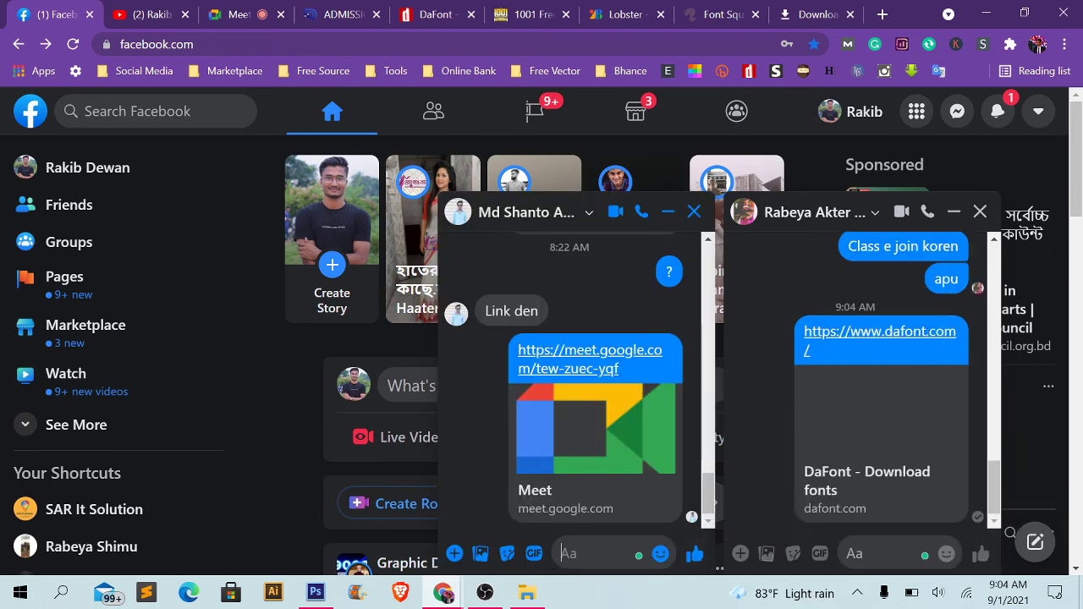
right_click(613, 552)
left_click(639, 398)
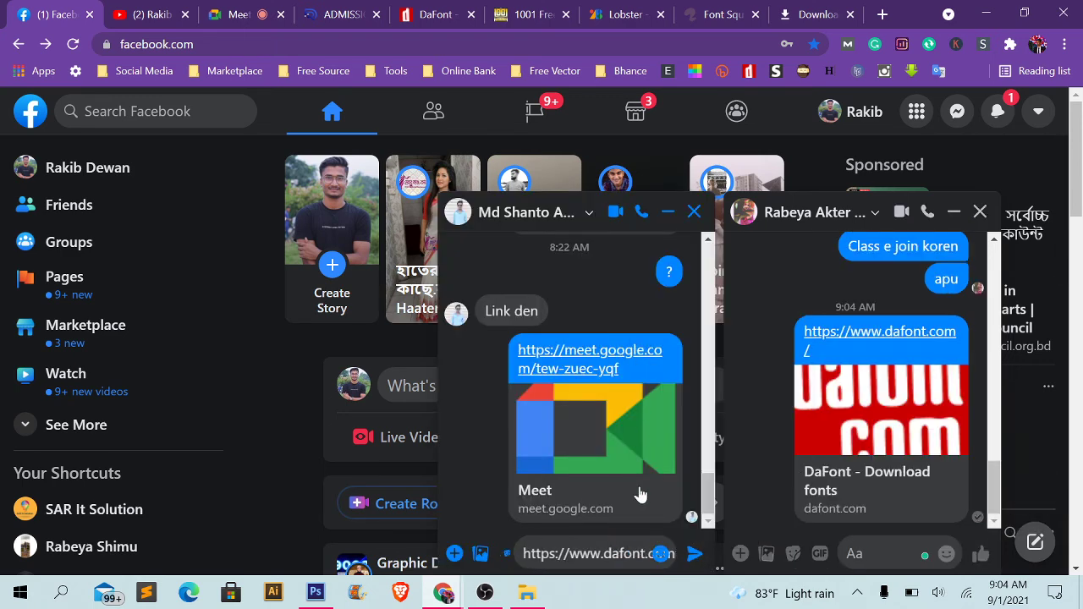
left_click(694, 554)
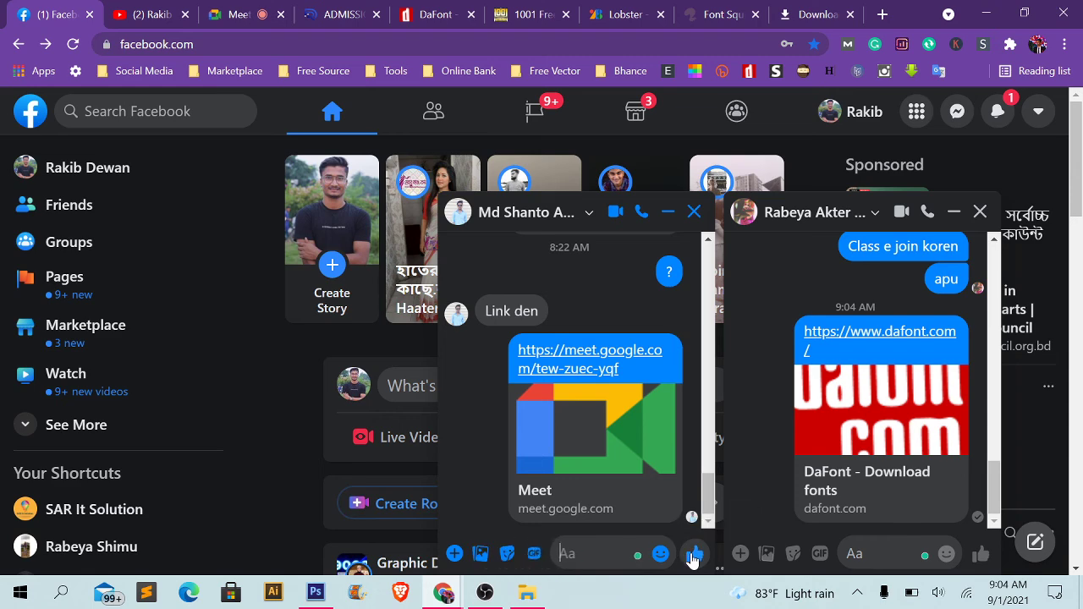
- Close the DaFont tab, then send the 1001 Free Fonts address to both chats
left_click(436, 15)
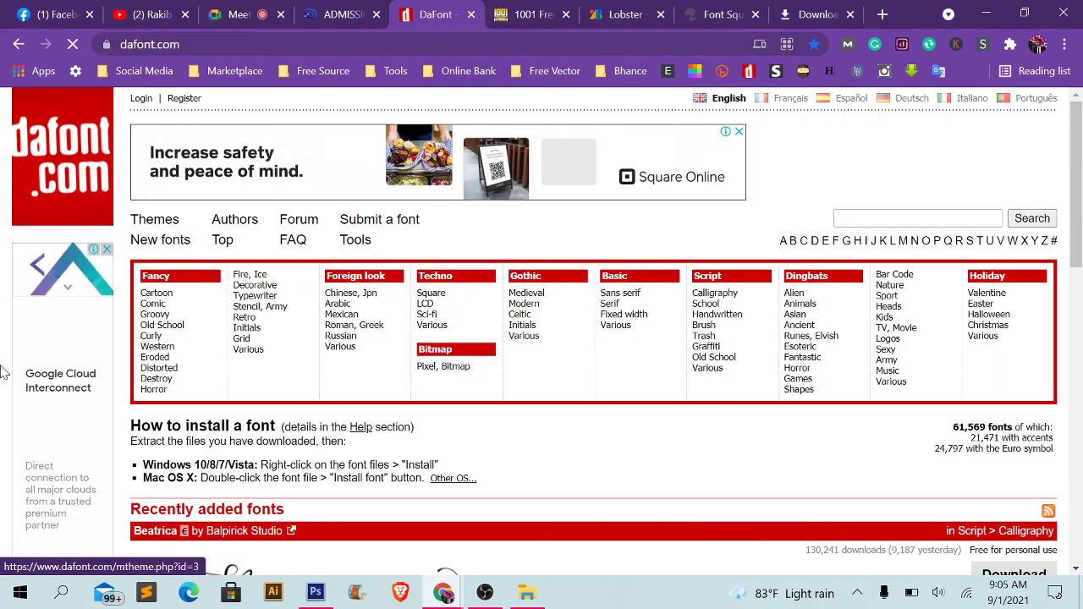
left_click(471, 14)
right_click(193, 44)
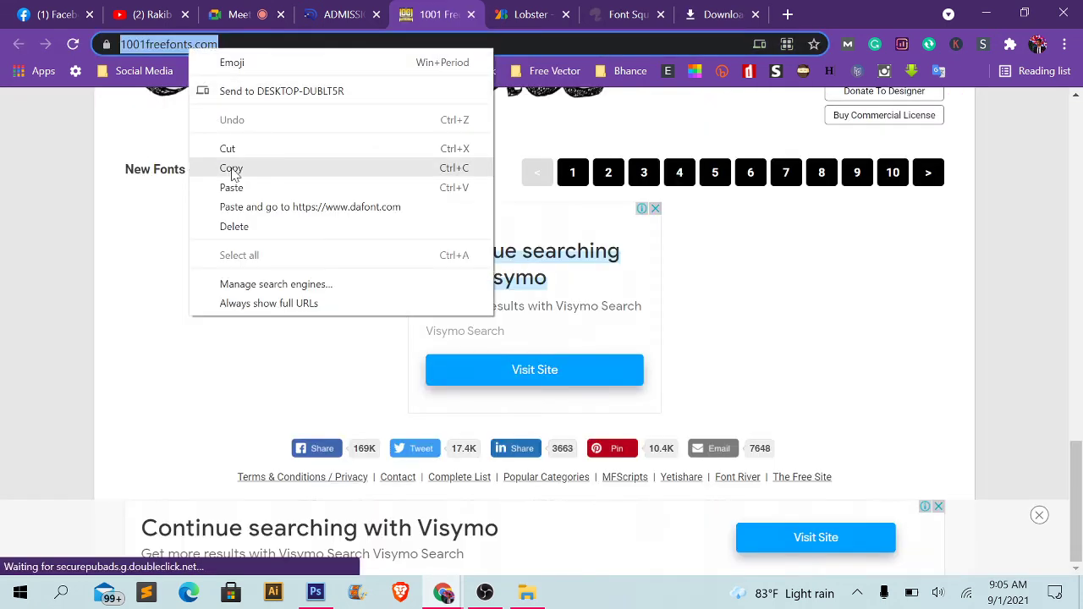
left_click(231, 169)
left_click(56, 12)
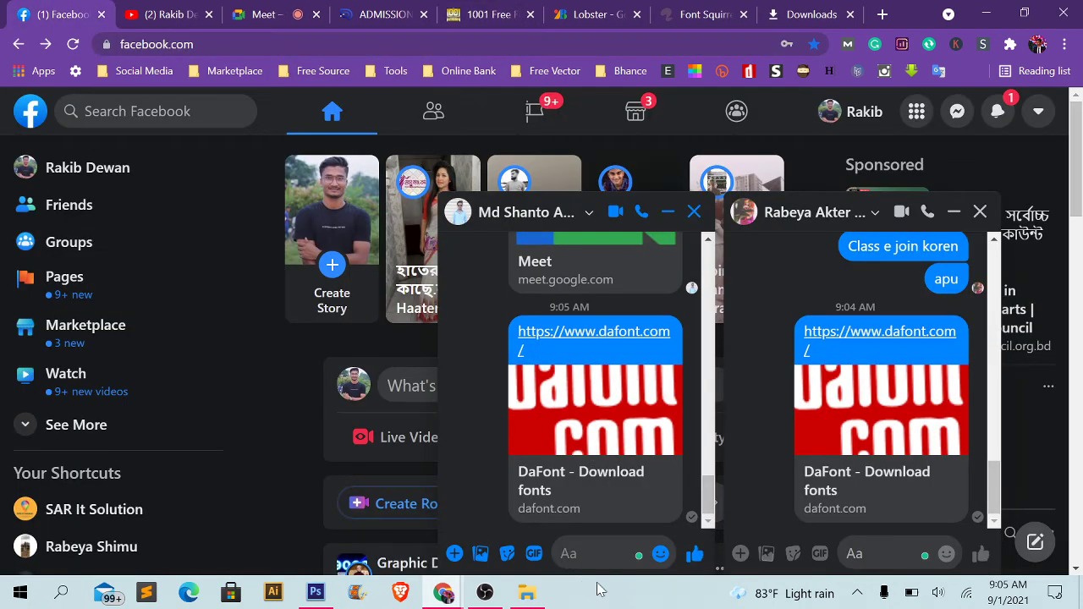
right_click(596, 553)
left_click(618, 395)
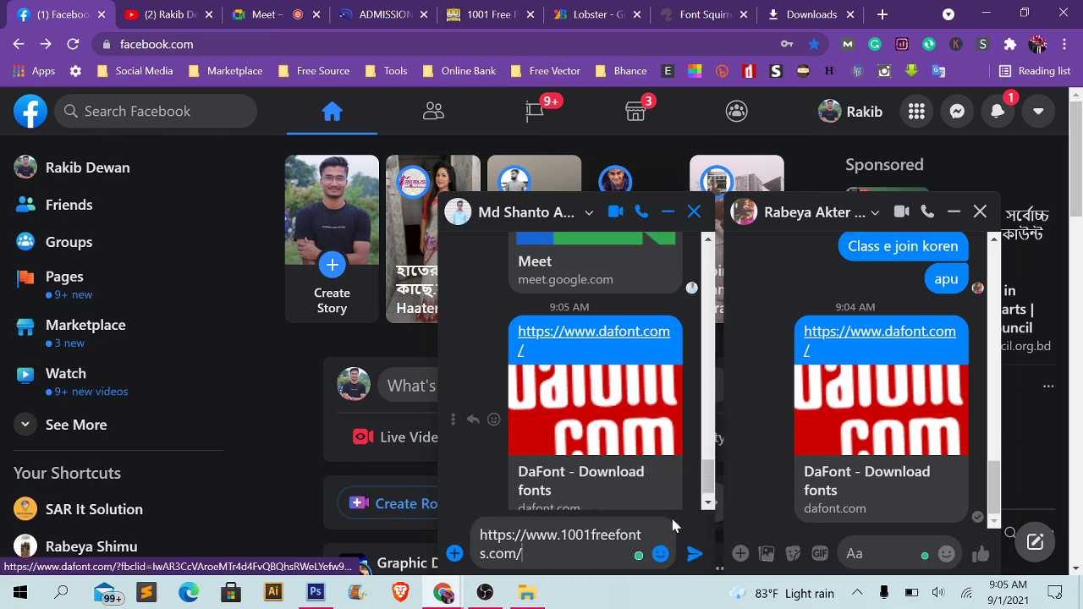
left_click(694, 552)
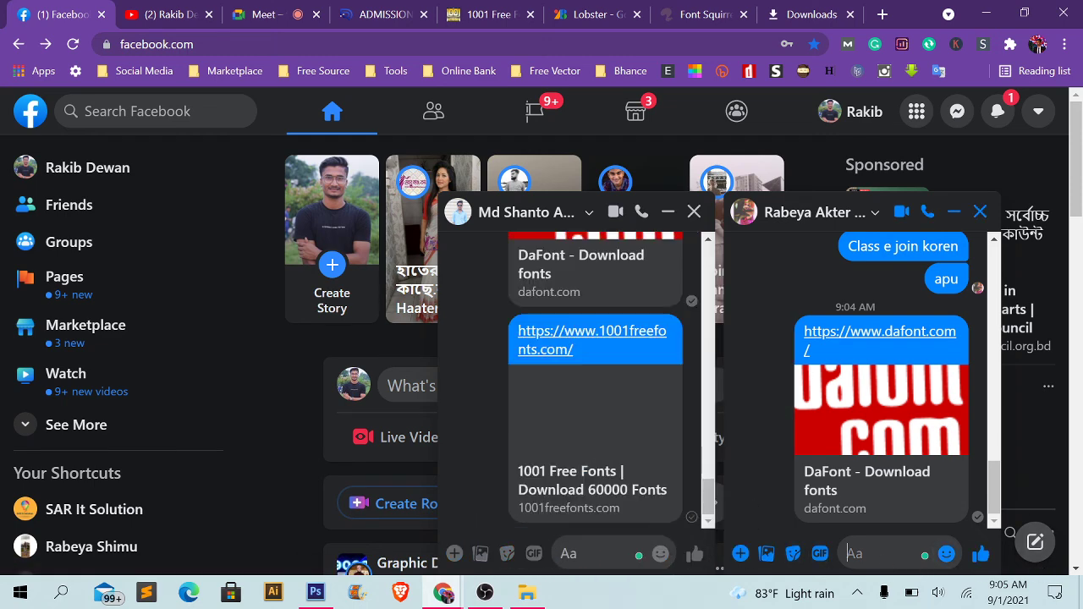
right_click(880, 553)
left_click(921, 398)
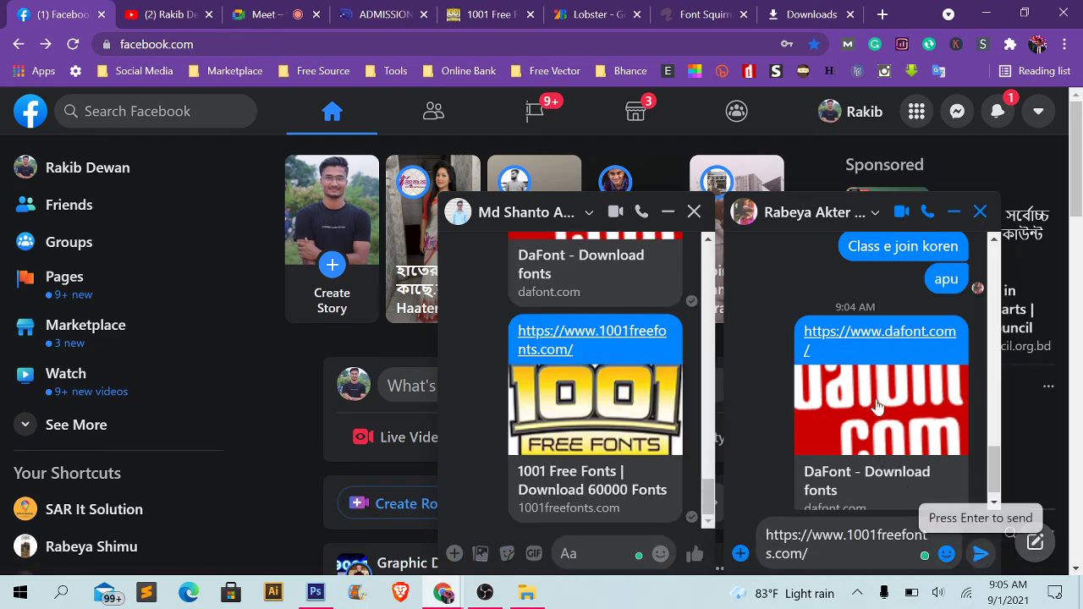
left_click(982, 553)
- Close the 1001 Free Fonts tab and copy the plain Google Fonts address
left_click(511, 16)
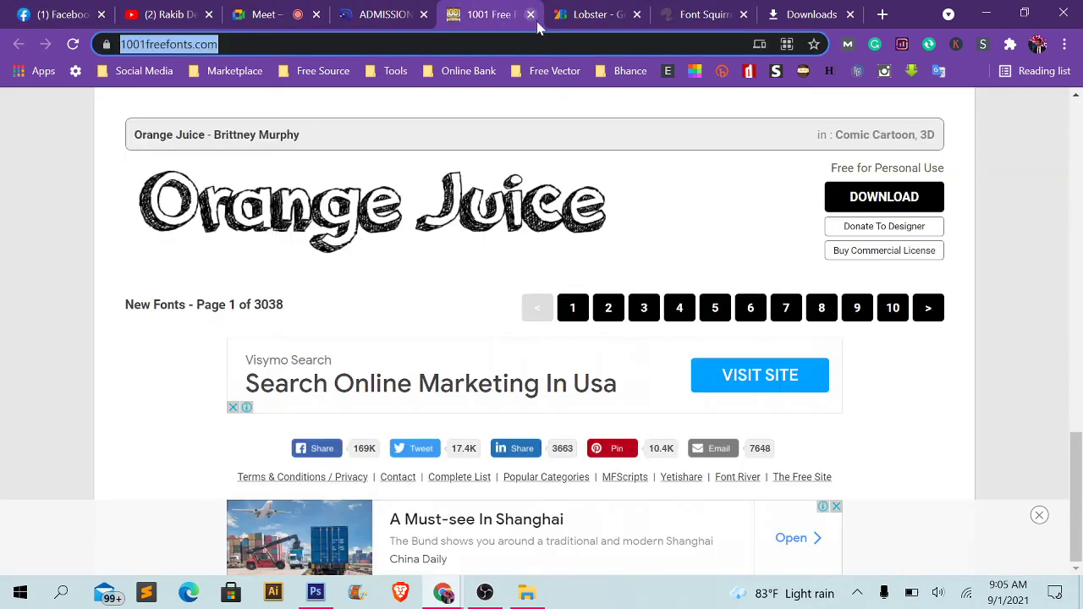
left_click(530, 15)
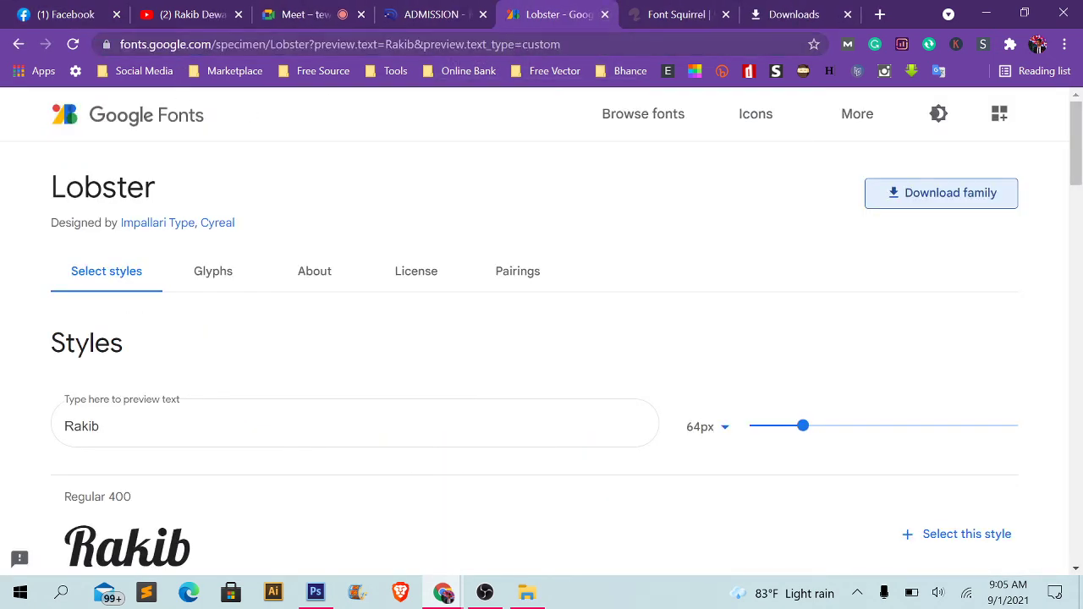
left_click(145, 134)
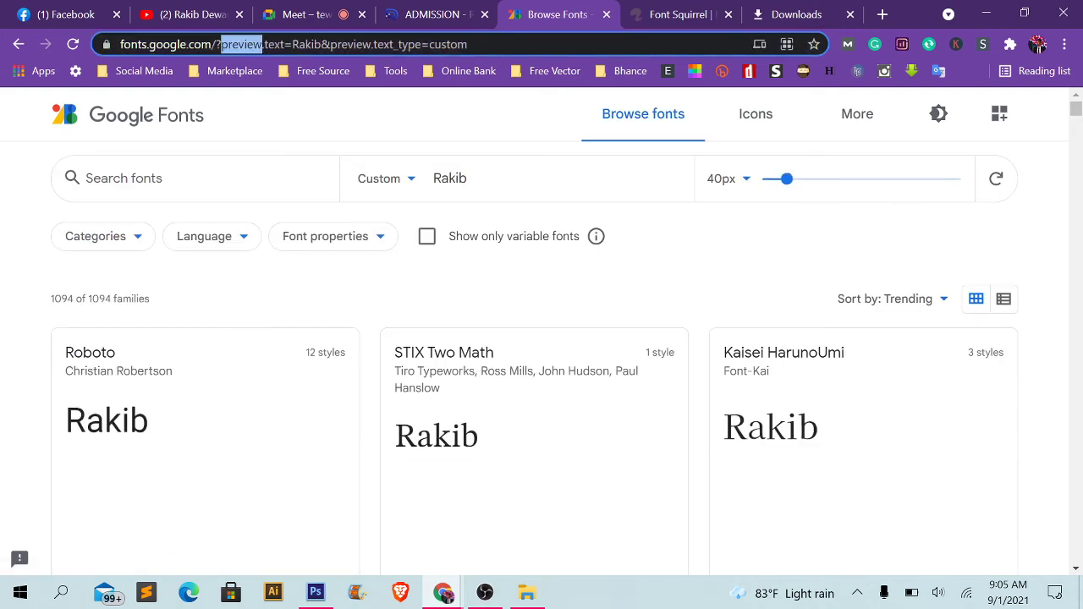
left_click_drag(223, 44, 507, 47)
key("BackSpace")
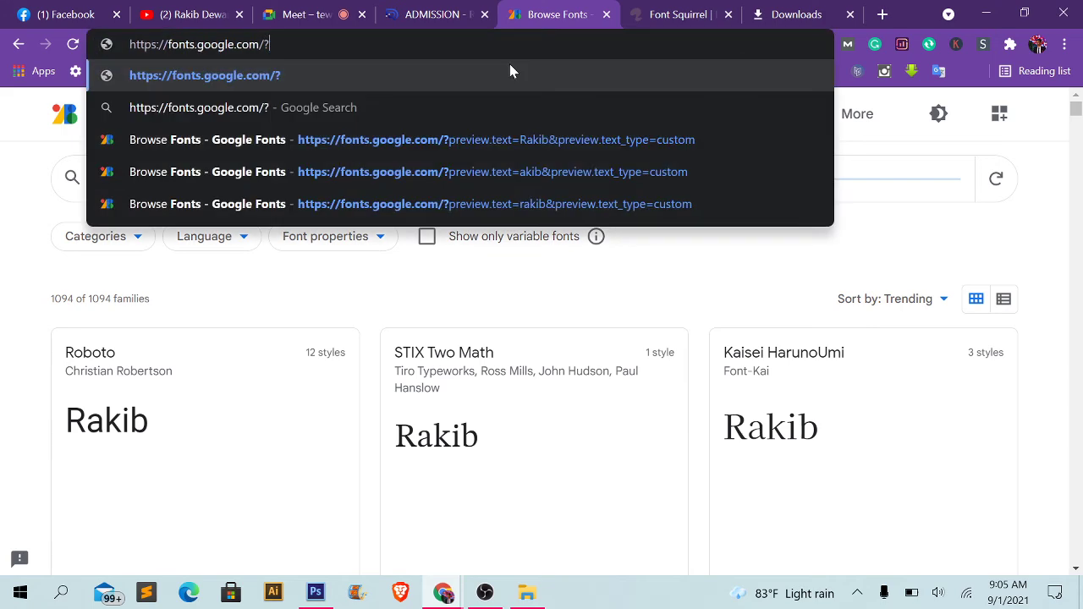
key("BackSpace")
key("Return")
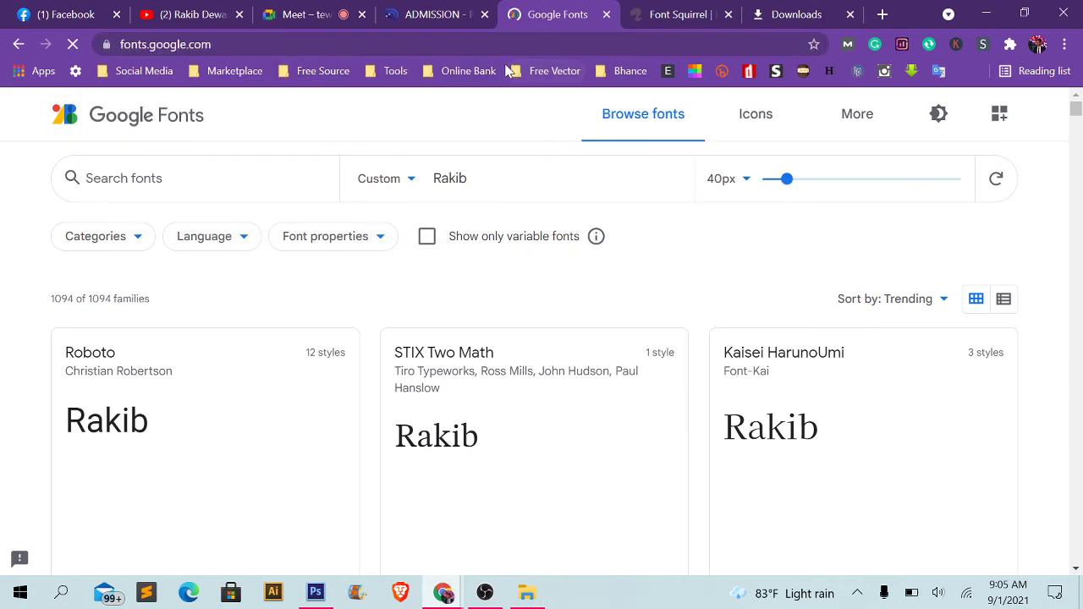
left_click(195, 51)
right_click(194, 50)
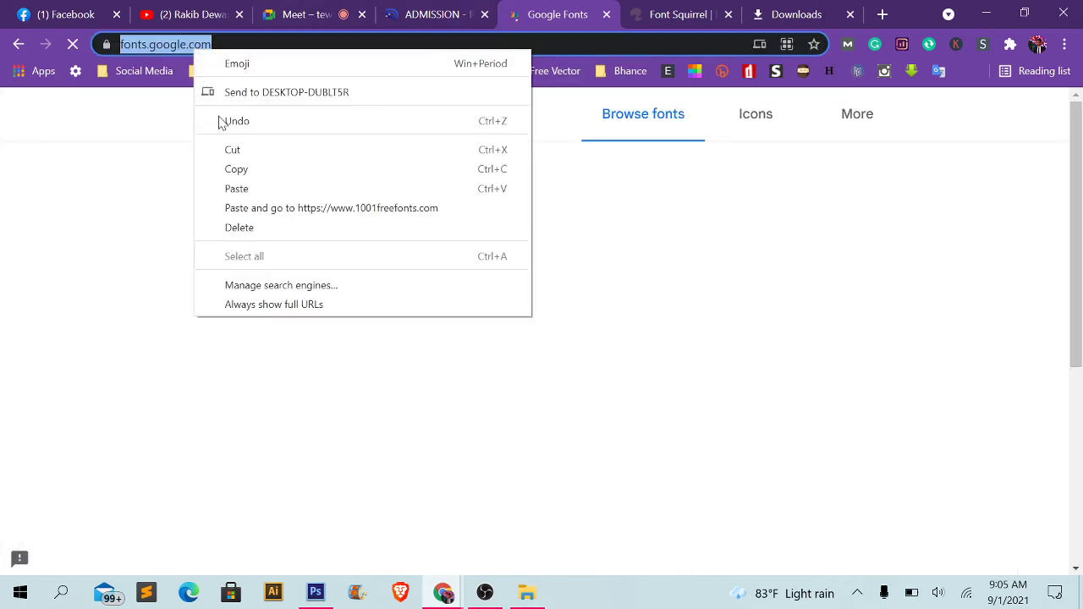
left_click(245, 169)
- Send the Google Fonts link in both Messenger chats
left_click(82, 10)
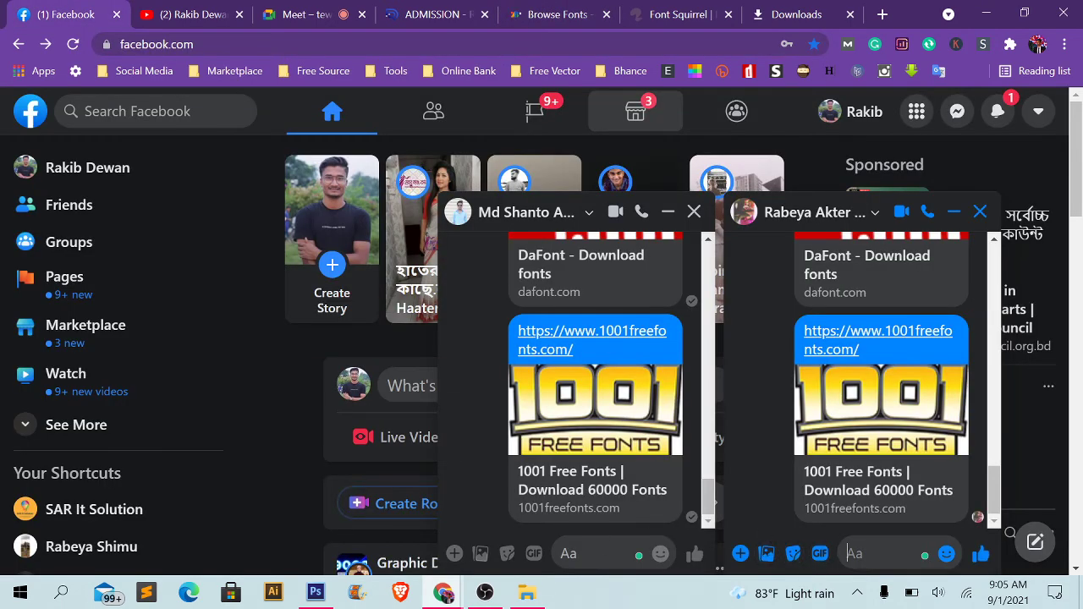
right_click(602, 554)
left_click(630, 394)
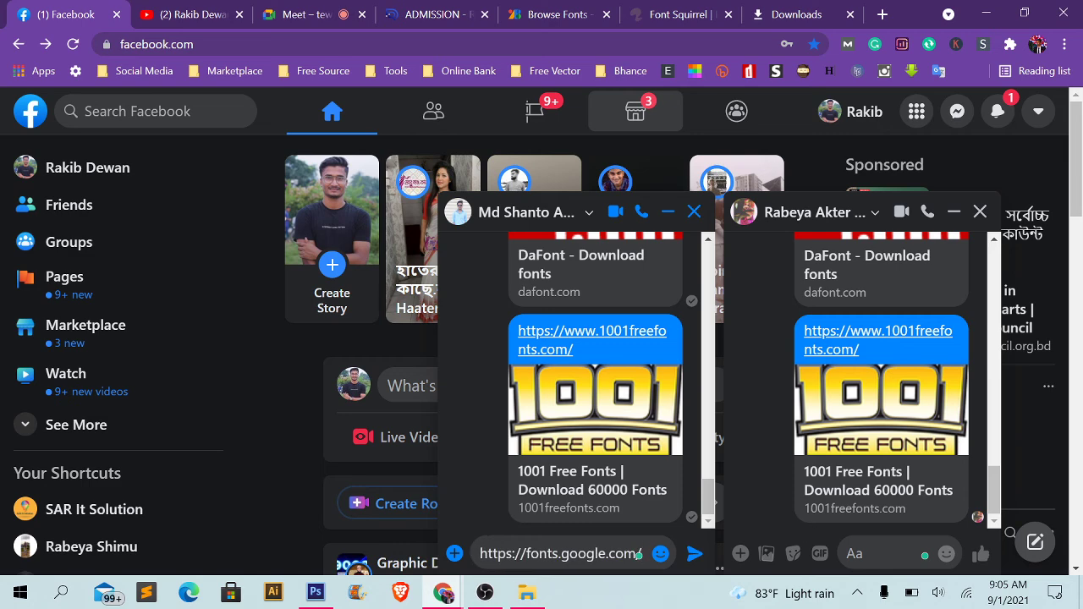
left_click(862, 559)
right_click(861, 560)
left_click(897, 395)
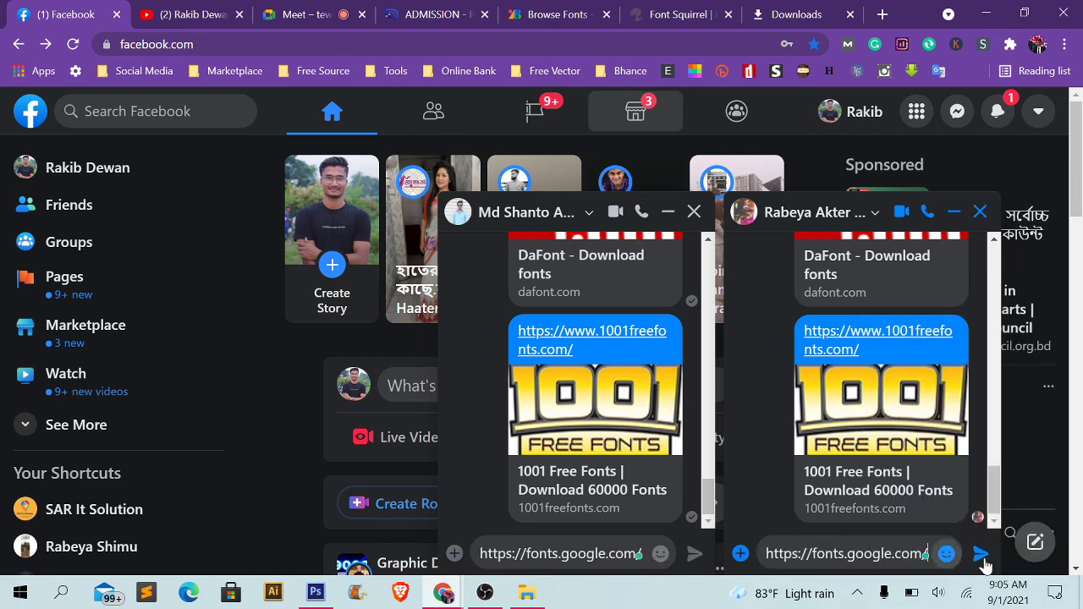
left_click(981, 556)
left_click(694, 553)
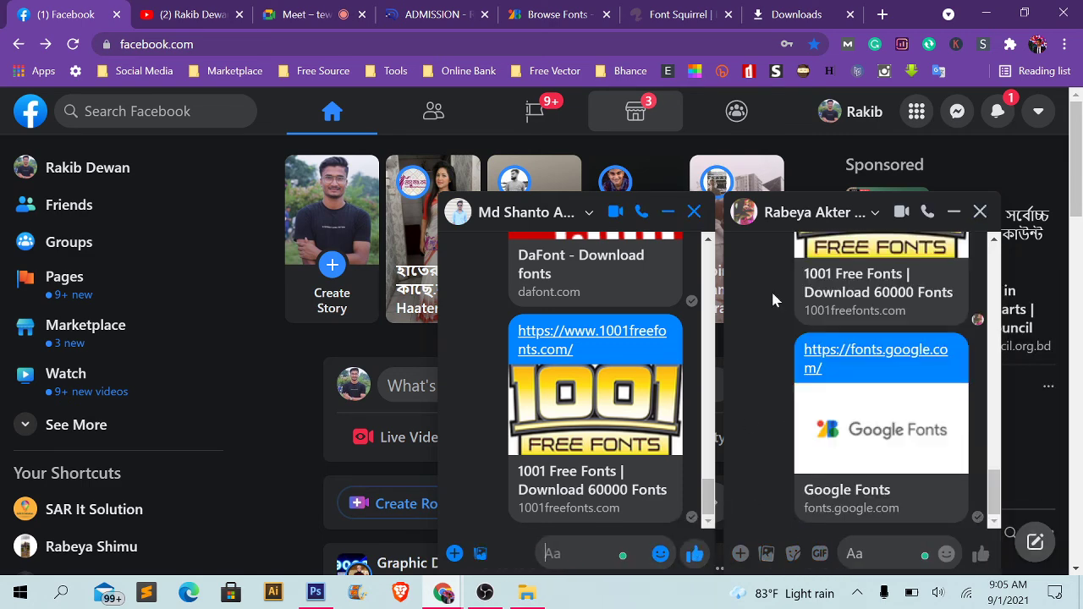
left_click(677, 15)
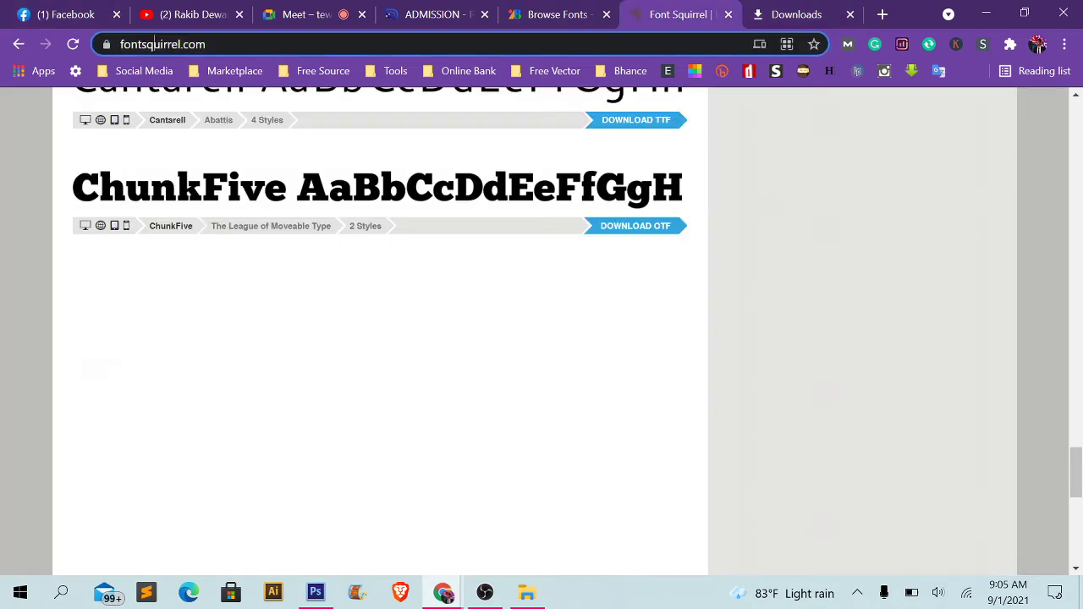
- Copy the Font Squirrel address and send it in both chats
right_click(157, 44)
left_click(195, 167)
left_click(108, 12)
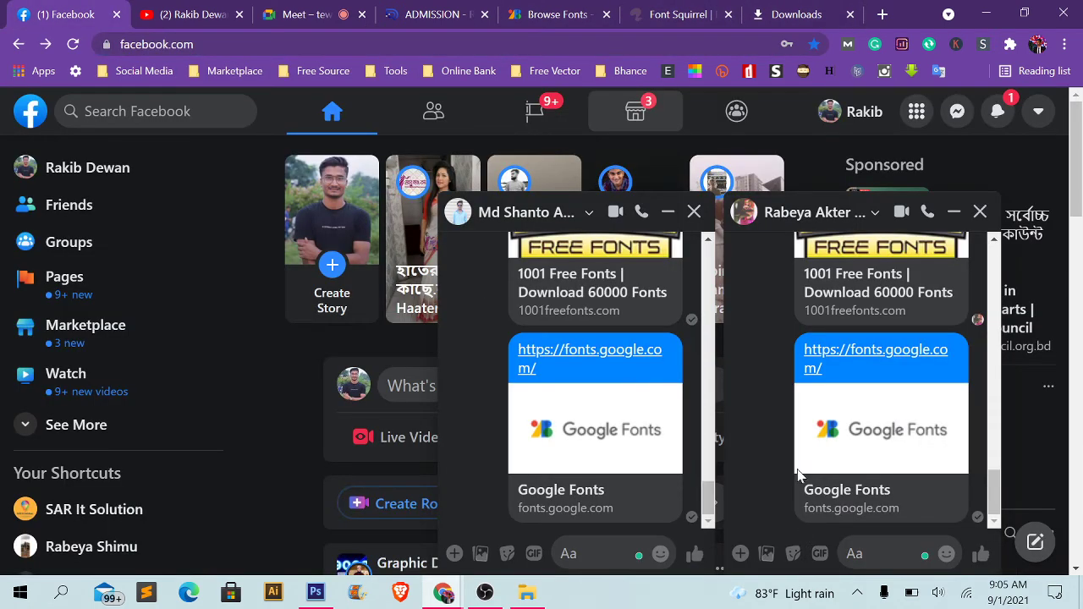
right_click(579, 554)
left_click(622, 400)
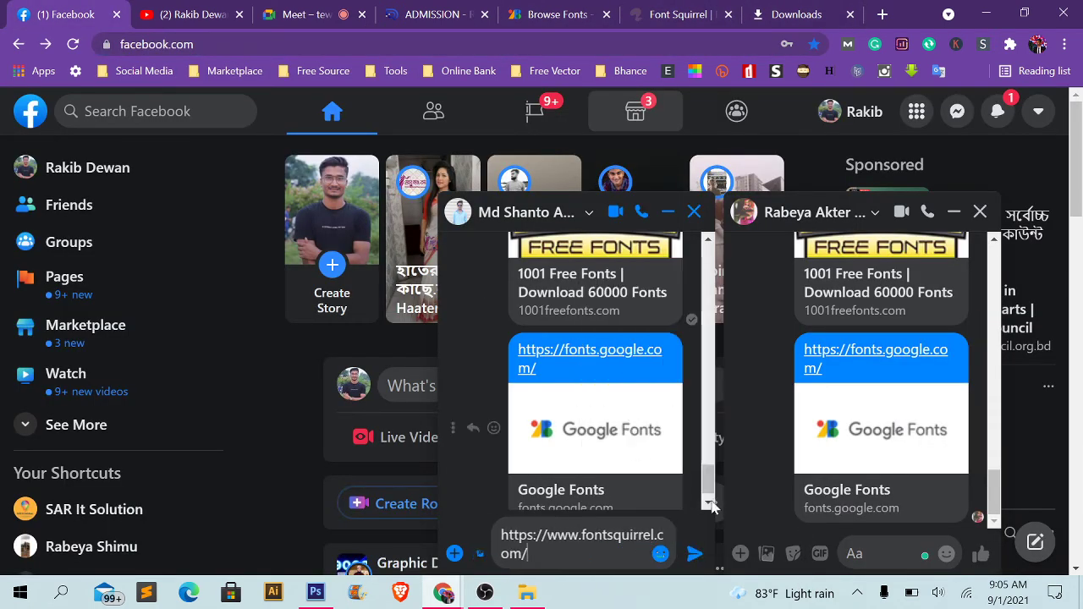
left_click(693, 553)
right_click(874, 559)
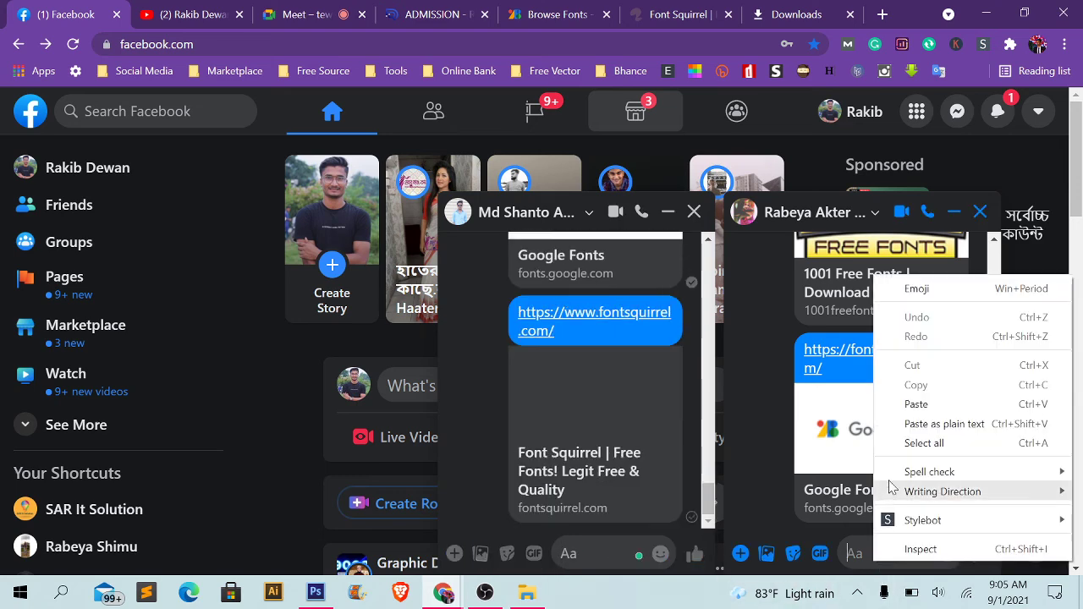
left_click(917, 403)
left_click(980, 553)
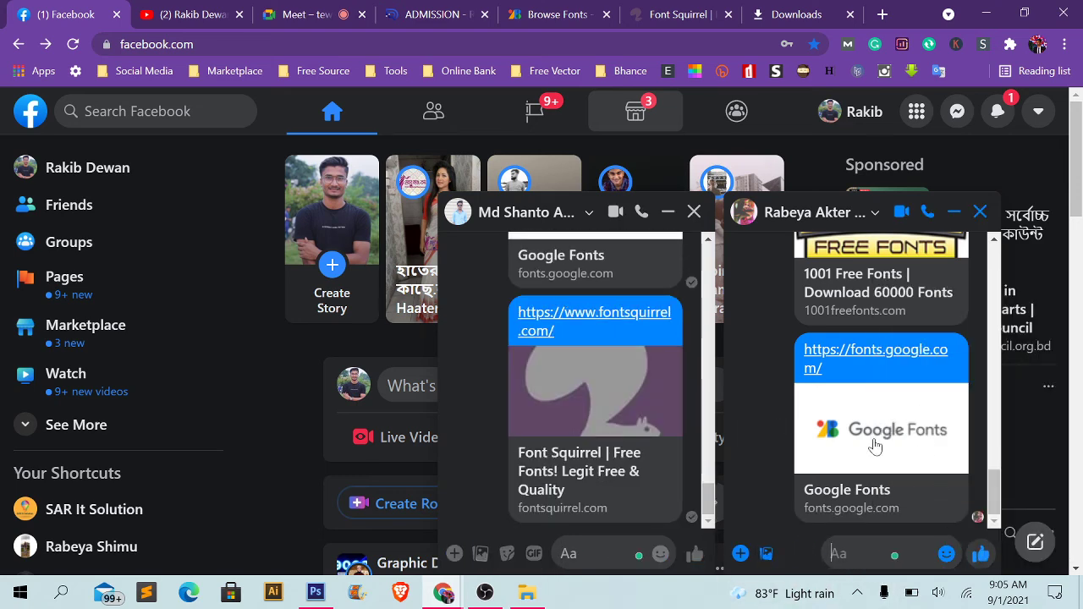
- Minimize both Messenger chats and close the Font Squirrel tab
left_click(667, 212)
left_click(953, 213)
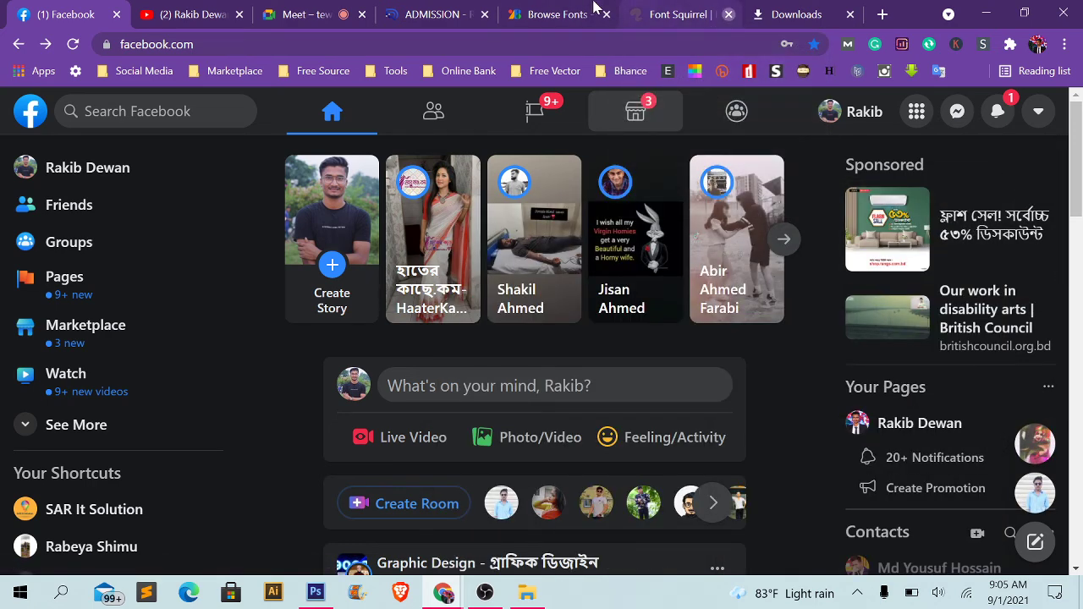
left_click(729, 14)
- Locate Lobster.zip in the Downloads folder from Chrome's downloads list
left_click(605, 14)
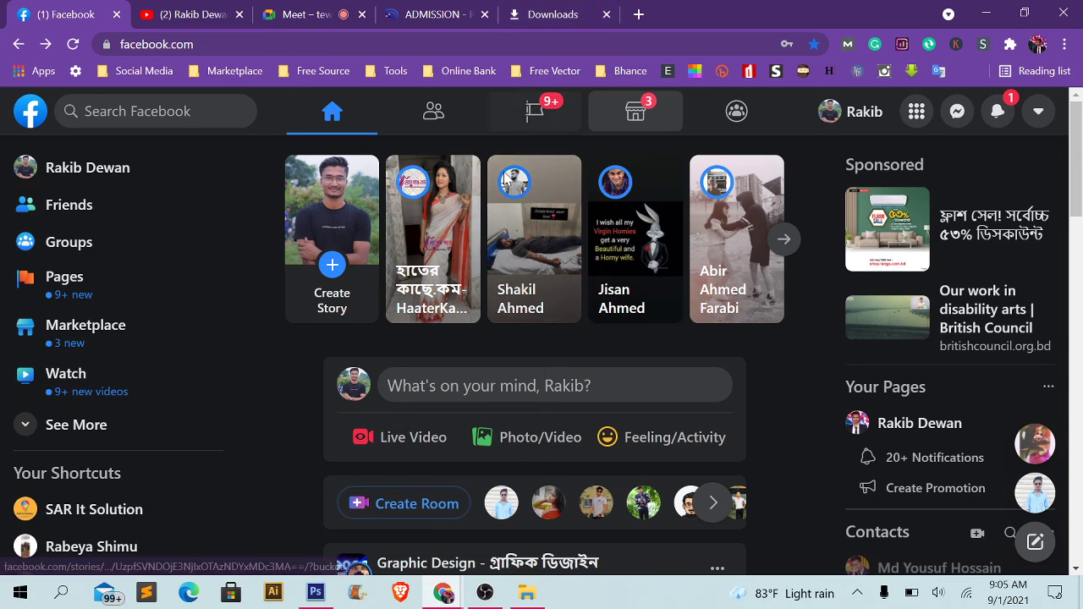
left_click(784, 17)
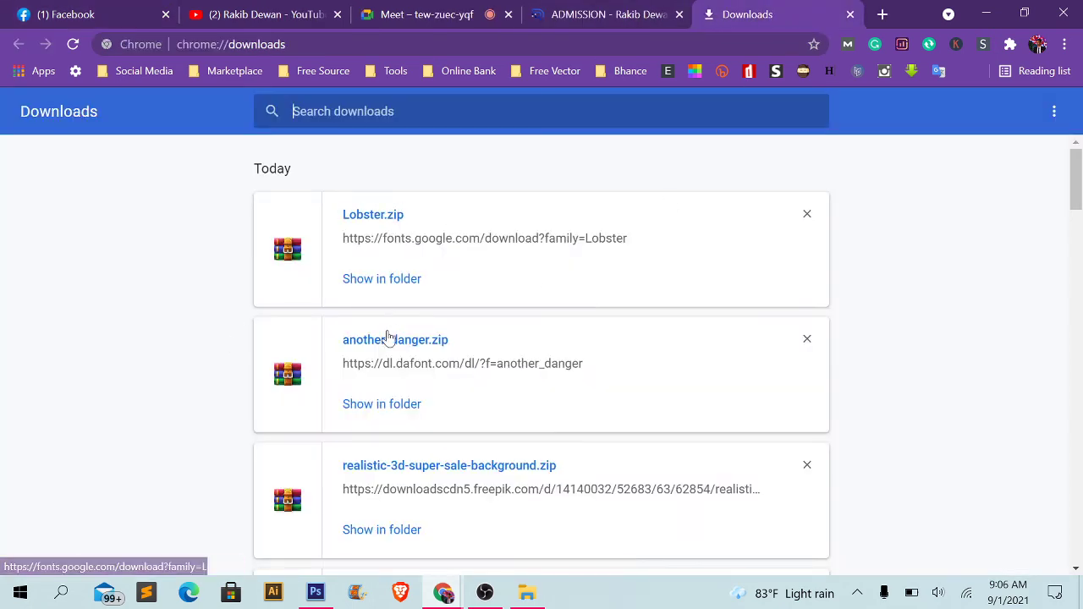
left_click(374, 286)
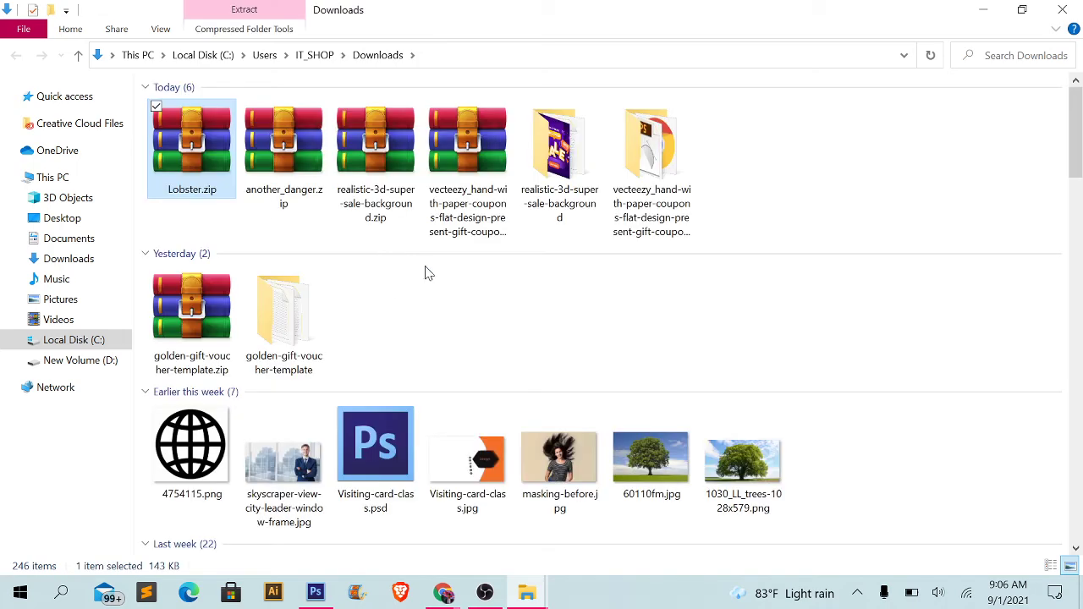
right_click(200, 172)
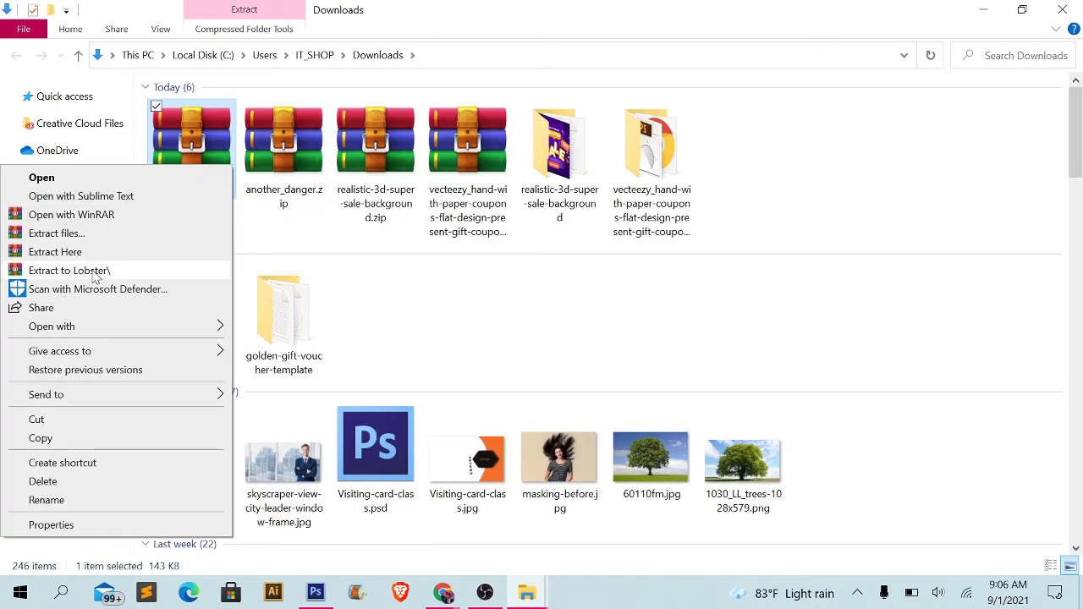
left_click(813, 214)
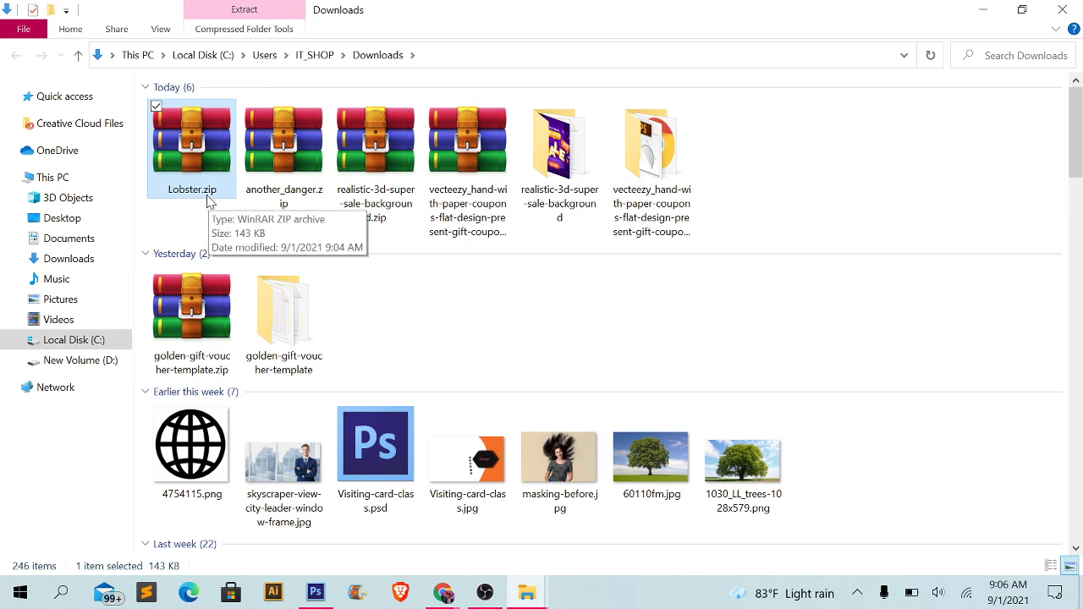
left_click(319, 206)
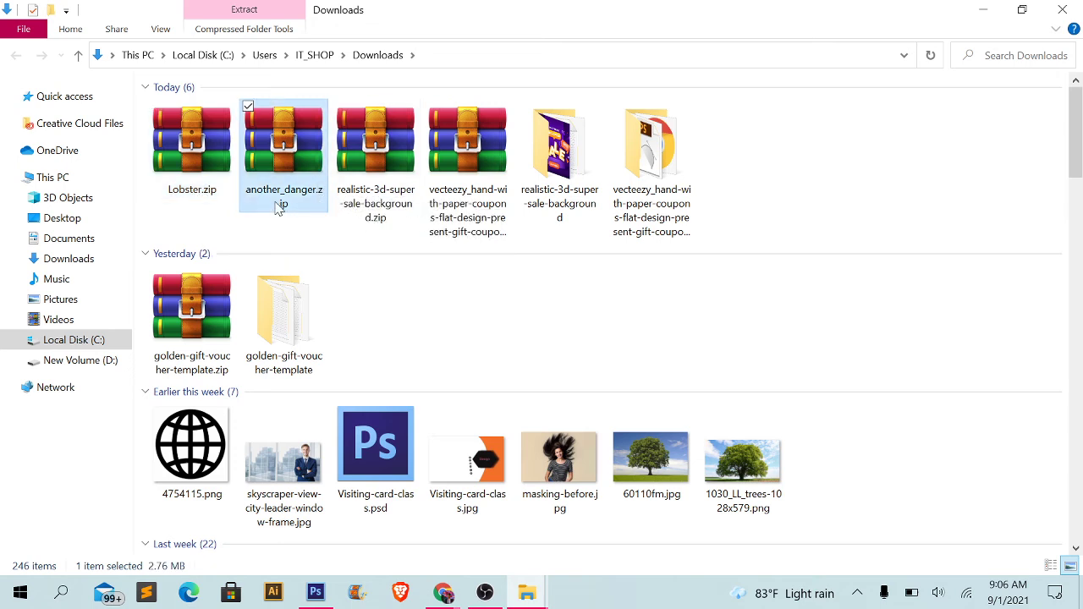
left_click(385, 208)
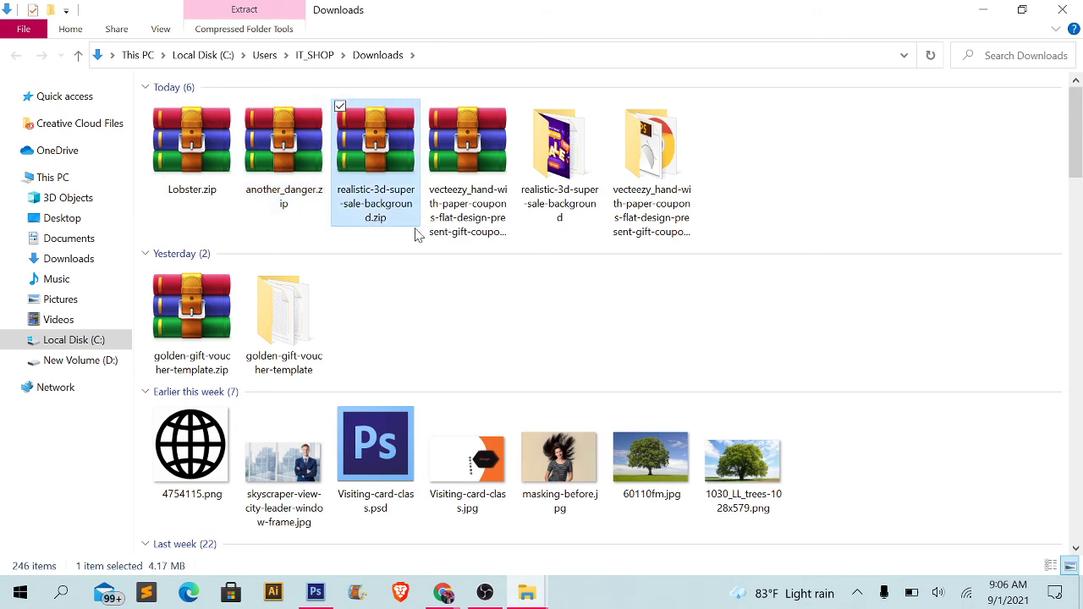
- Extract Lobster.zip into a new Lobster folder and select that folder
left_click(214, 175)
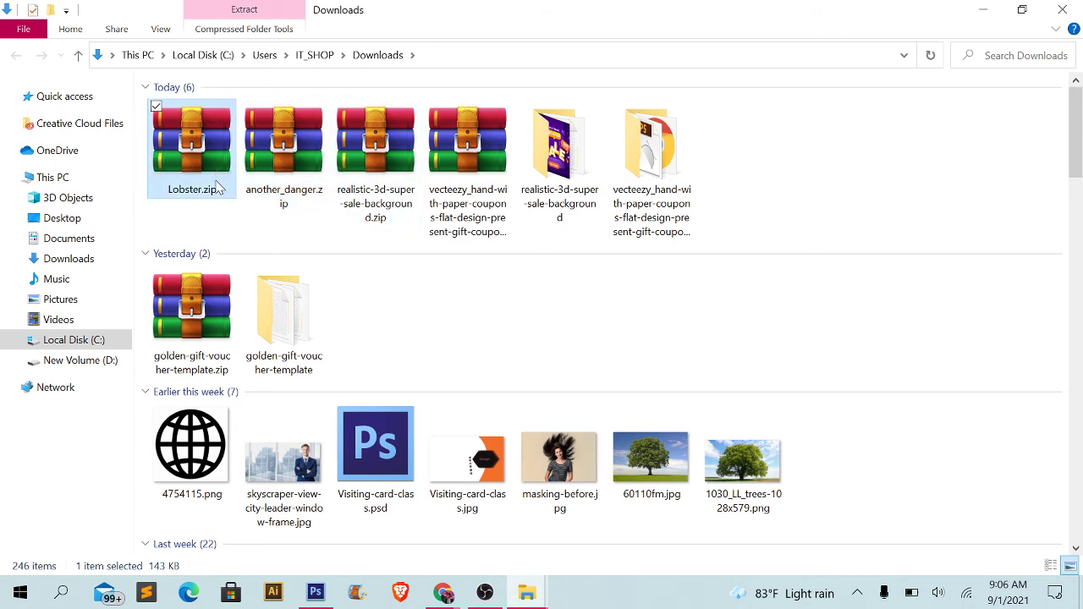
right_click(207, 162)
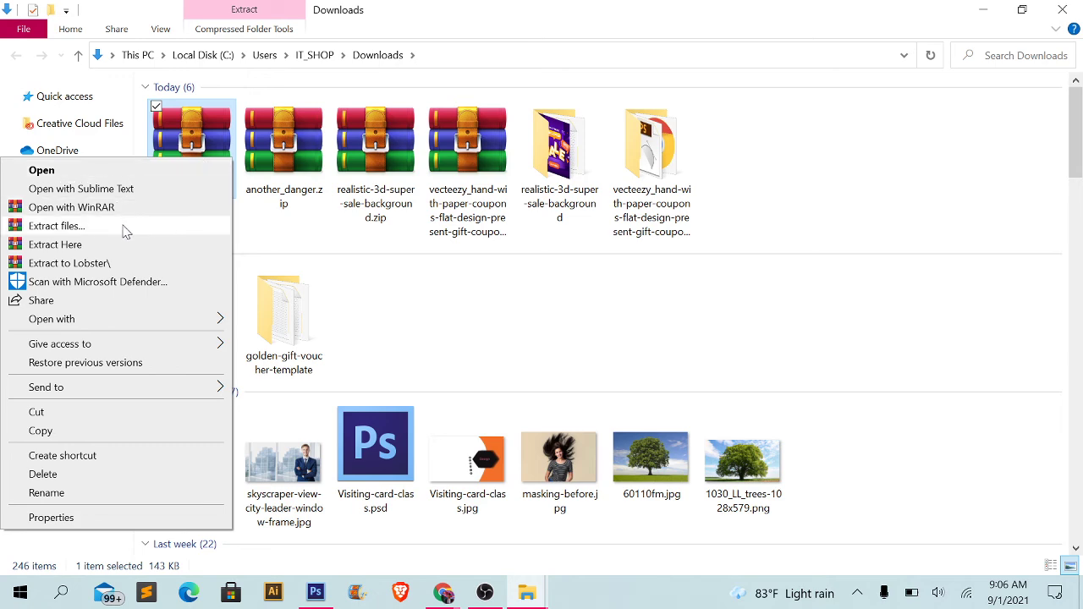
left_click(56, 227)
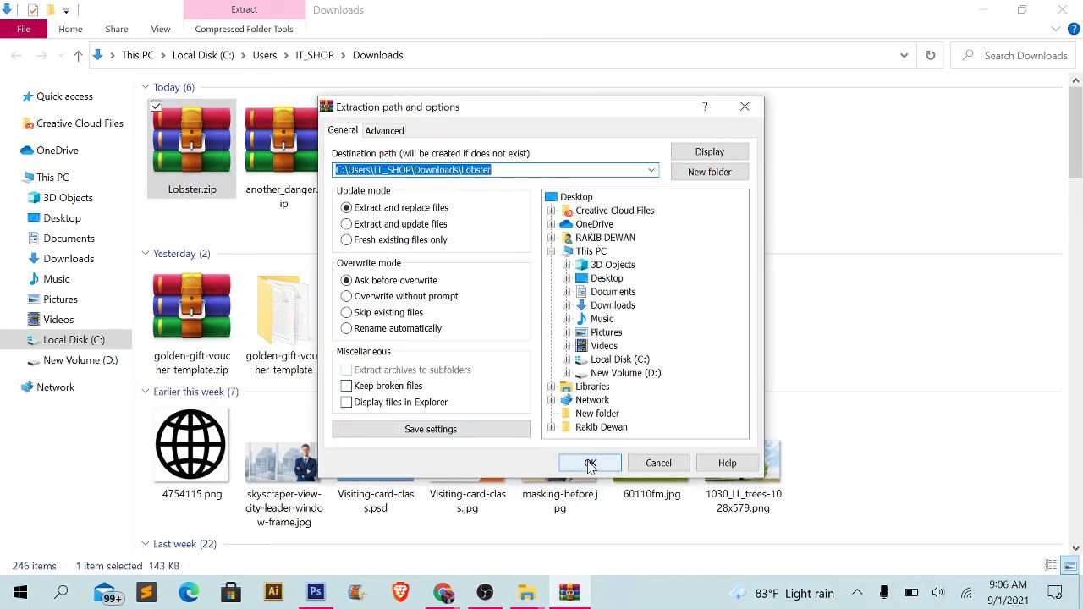
left_click(588, 463)
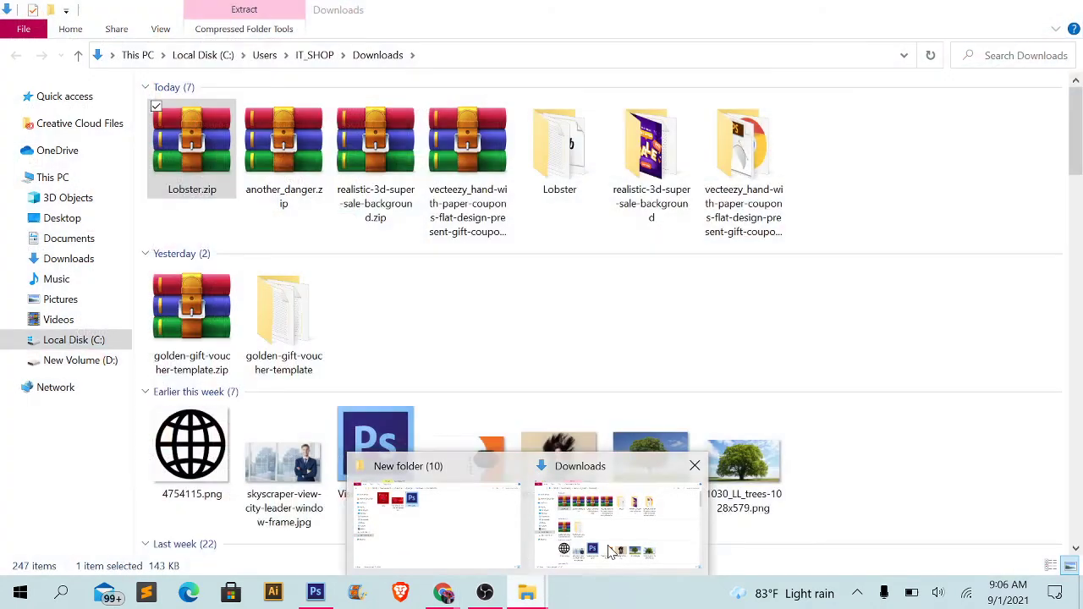
left_click(554, 529)
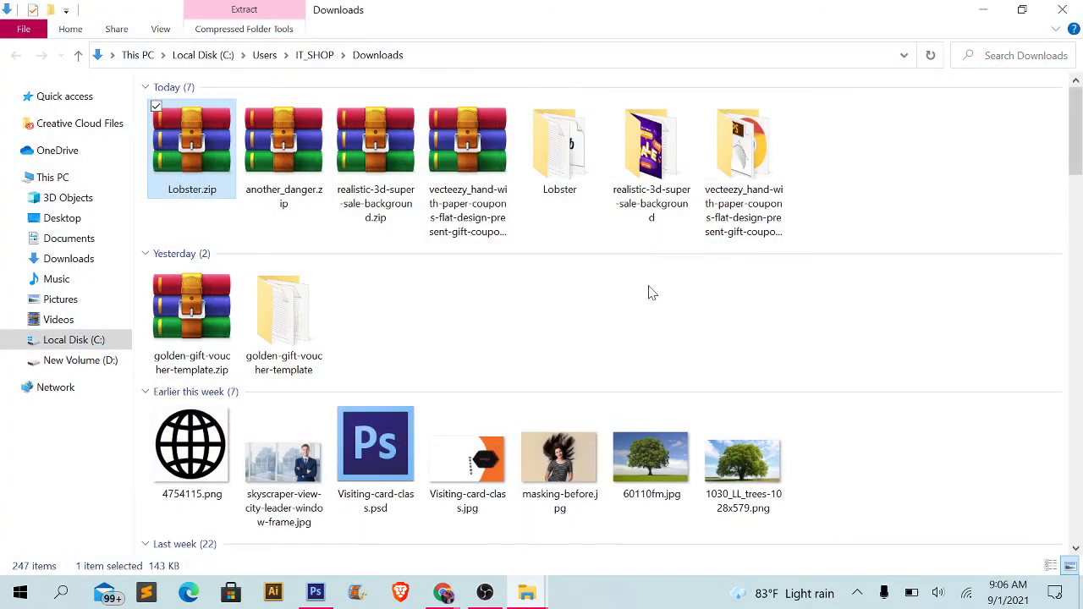
left_click(554, 184)
- Open the extracted Lobster folder and view Lobster-Regular.ttf and OFL.txt as large icons
left_click(205, 188)
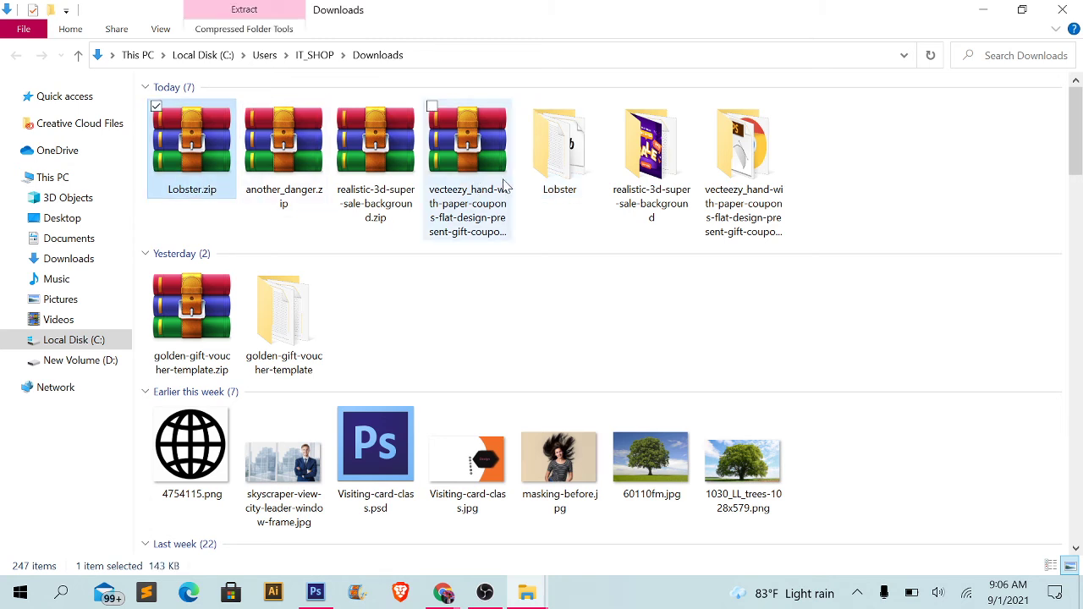
double_click(559, 144)
left_click(211, 115)
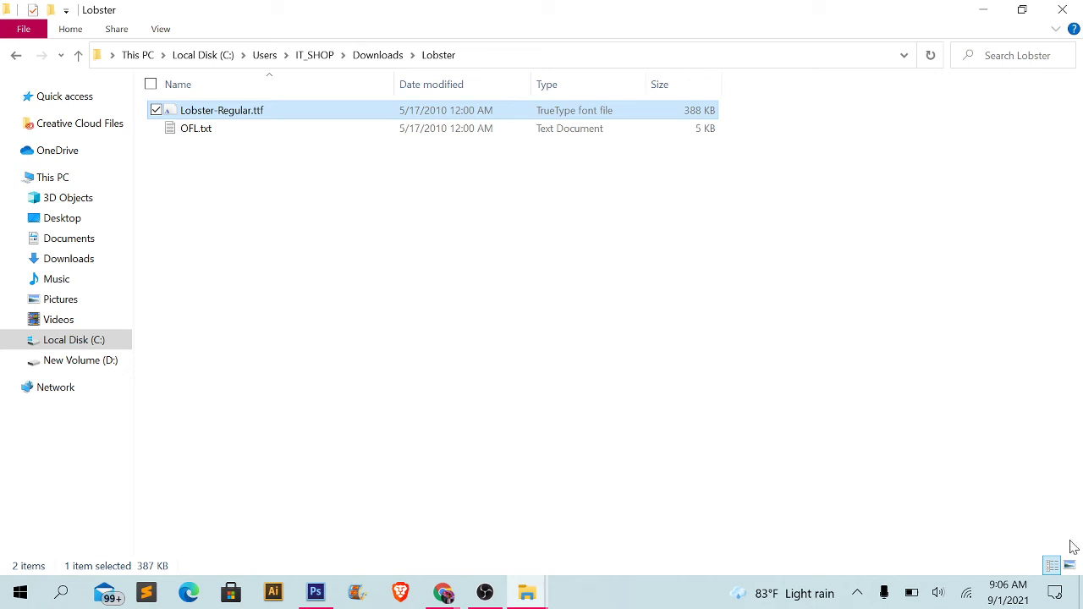
left_click(1069, 565)
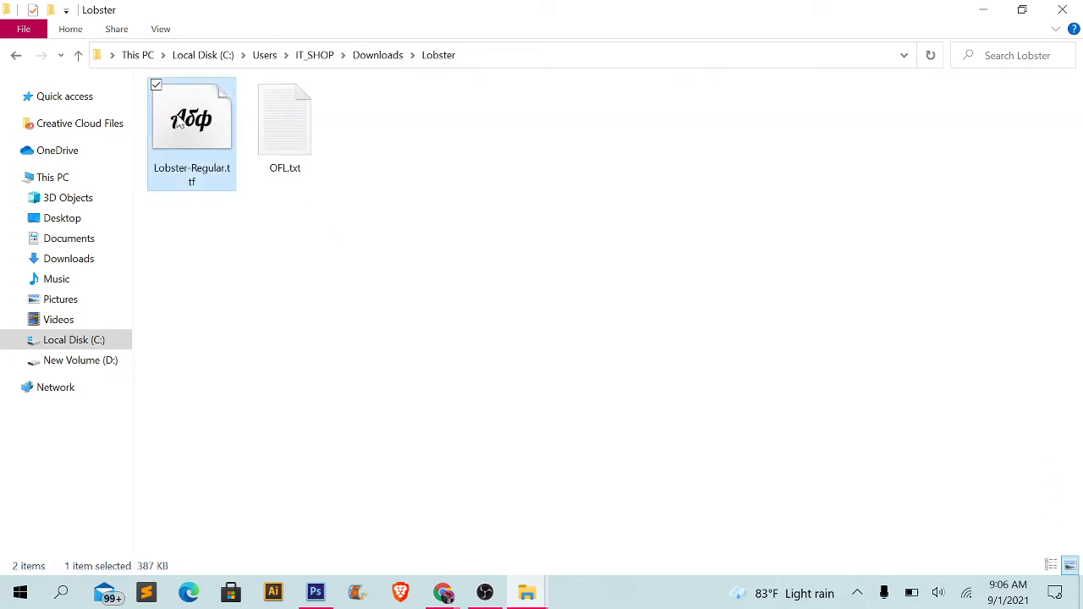
left_click(369, 187)
left_click(320, 131)
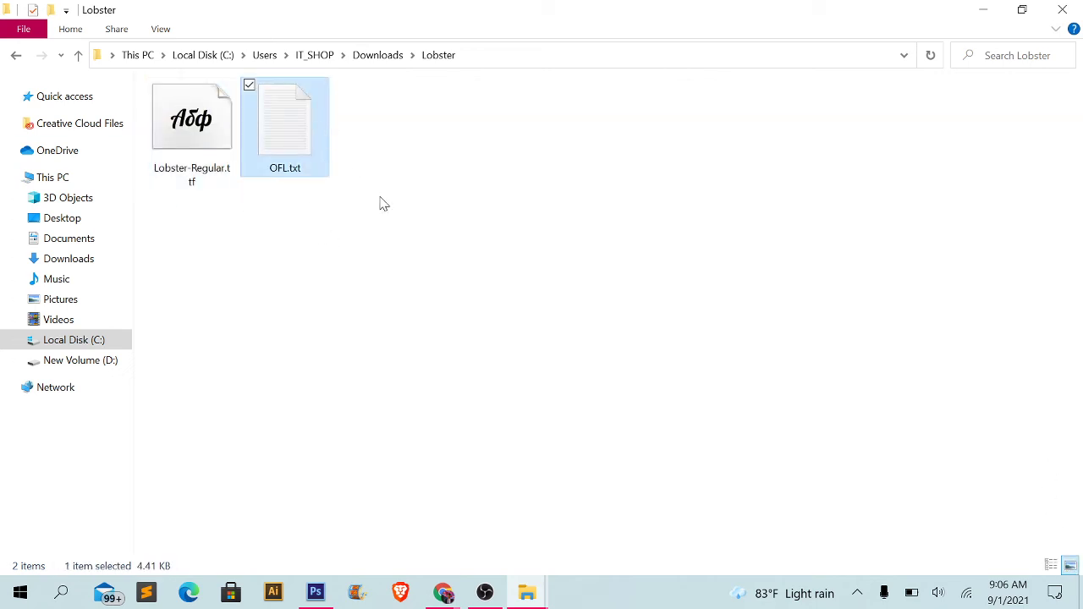
left_click_drag(381, 203, 305, 123)
left_click(341, 234)
left_click(318, 161)
- Install Lobster-Regular.ttf for all users, keep its file name, and return to Photoshop
left_click(179, 139)
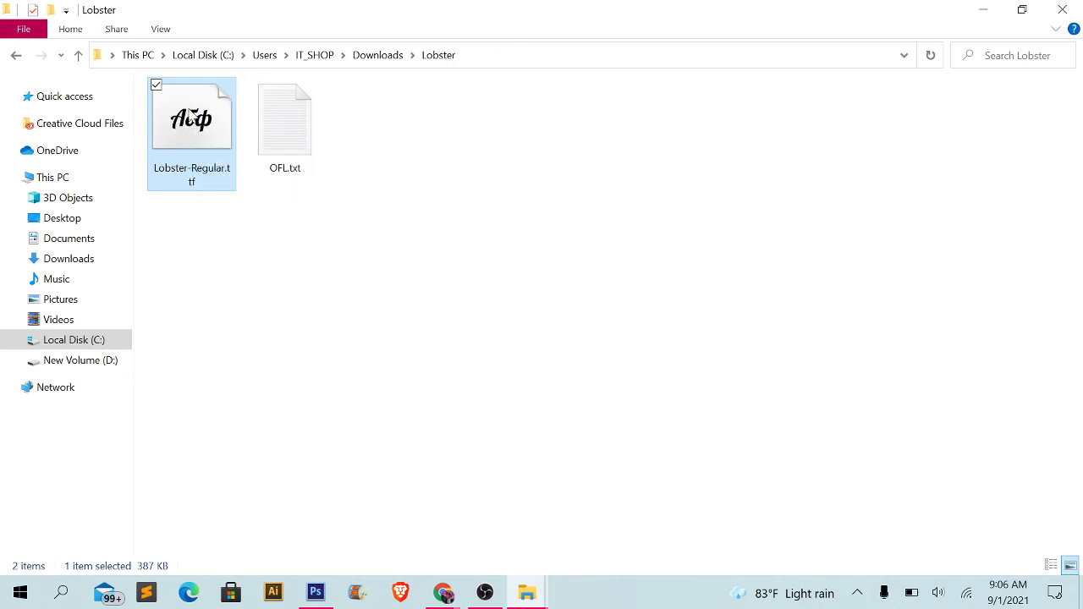
right_click(172, 120)
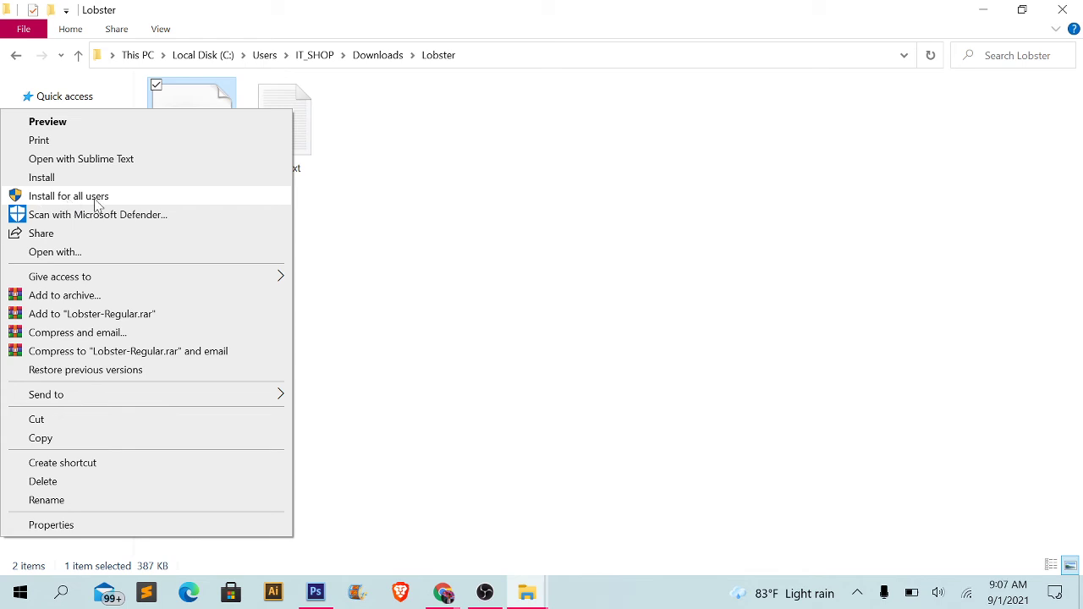
left_click(97, 202)
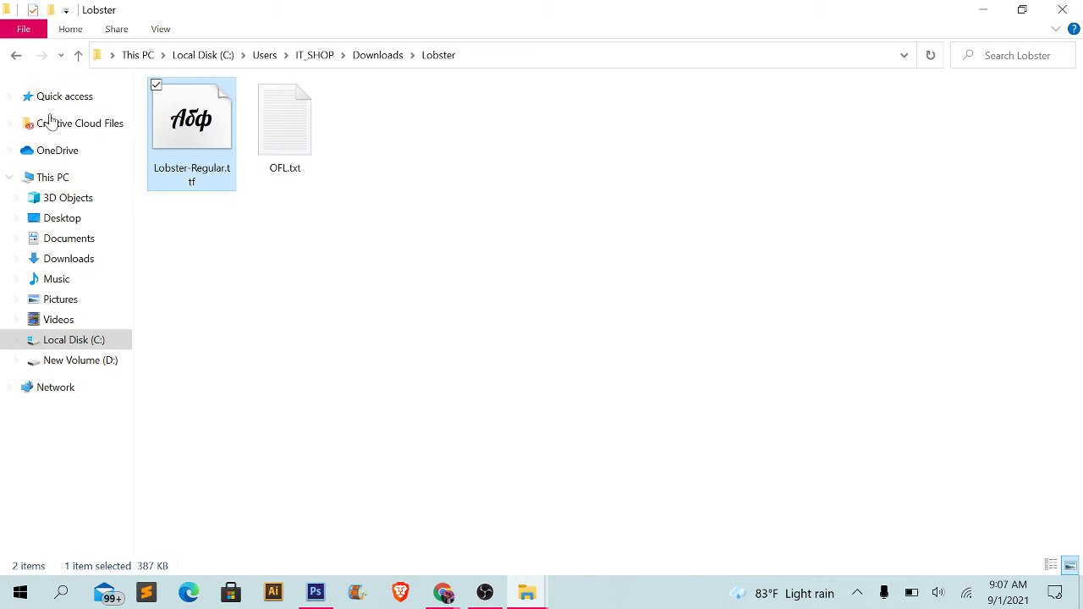
key("F2")
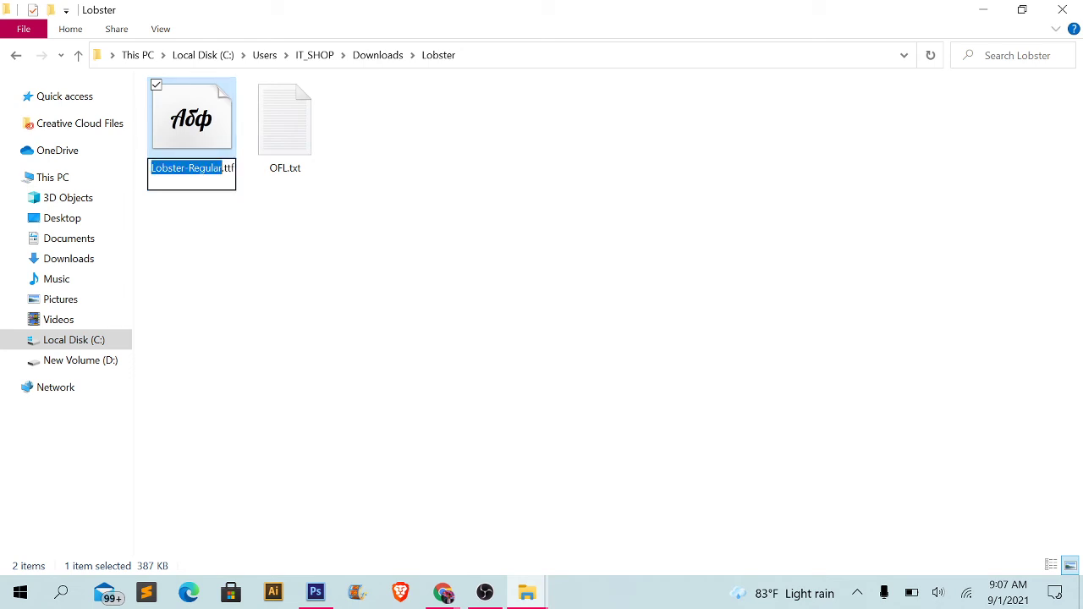
left_click(331, 399)
left_click(330, 588)
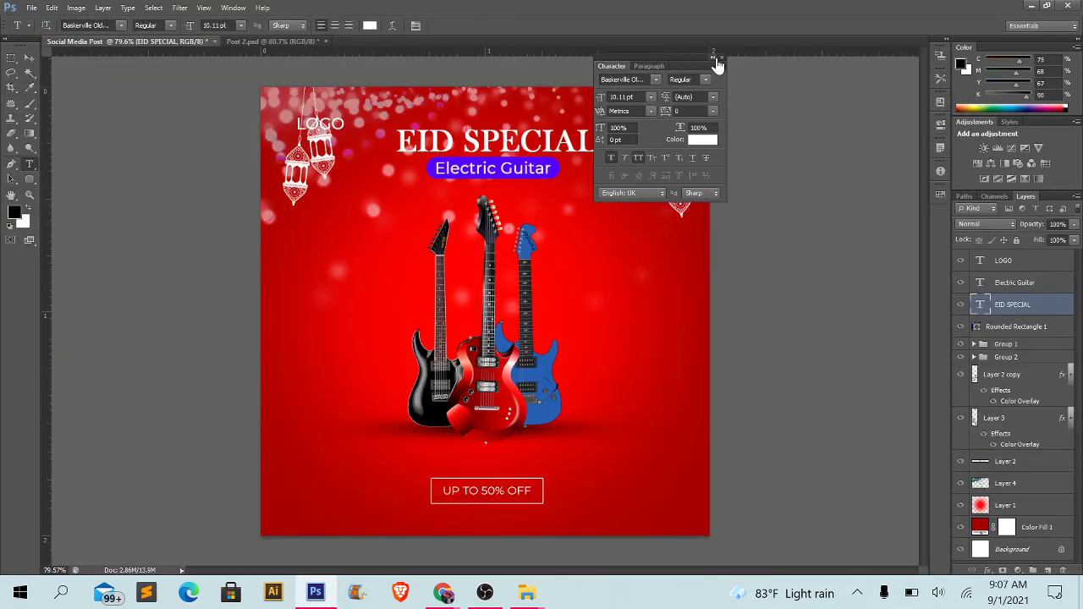
- Change the whole EID SPECIAL headline to the Lobster font and commit it
left_click_drag(789, 102, 806, 128)
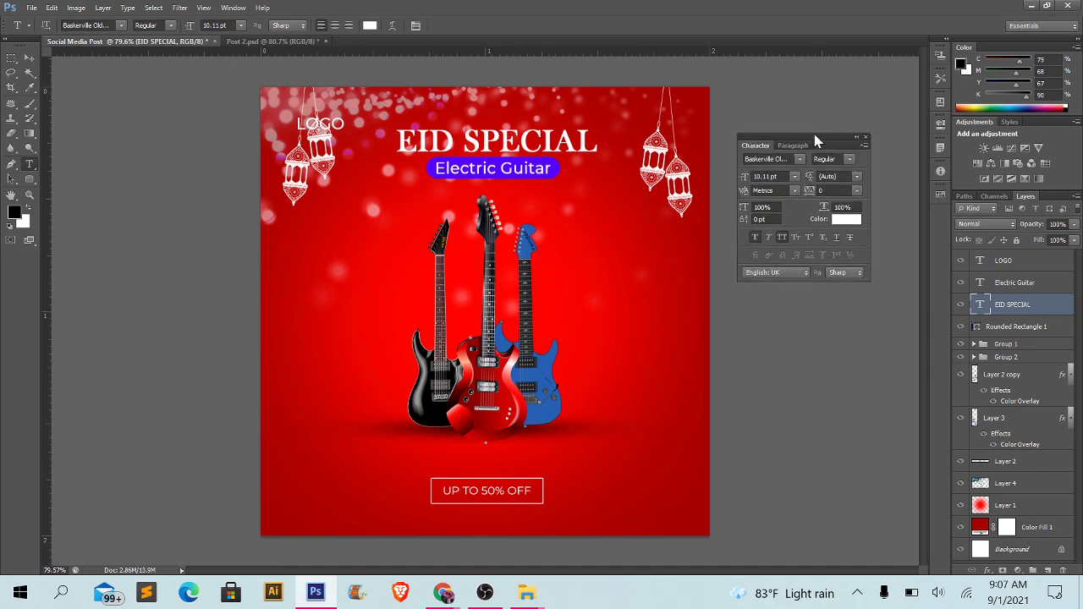
left_click(501, 138)
key("ctrl+a")
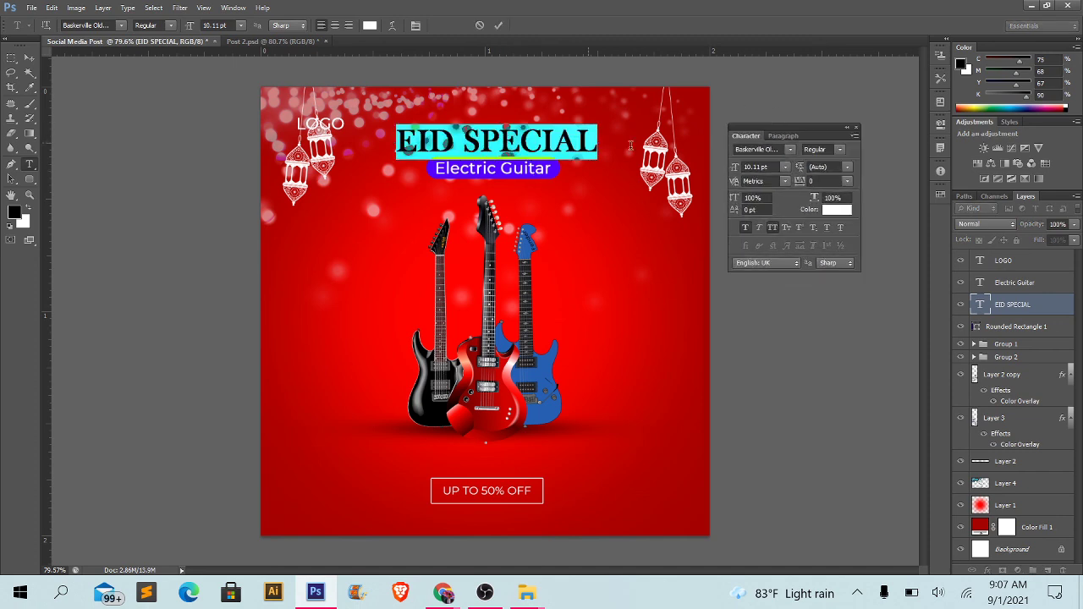
left_click(756, 149)
type("Lobster")
key("Return")
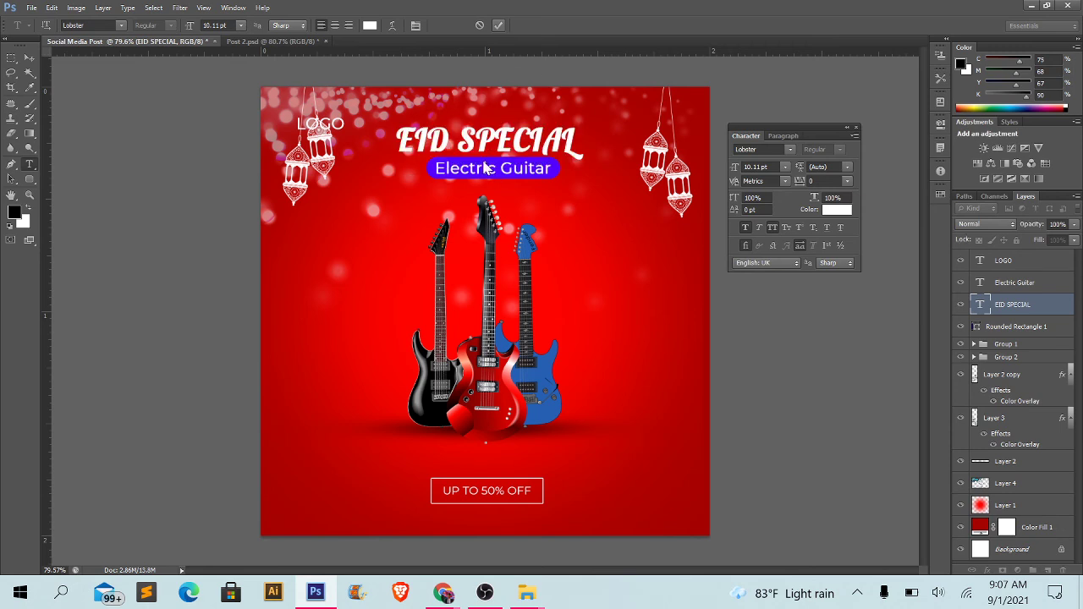
left_click(498, 26)
mouse_move(527, 592)
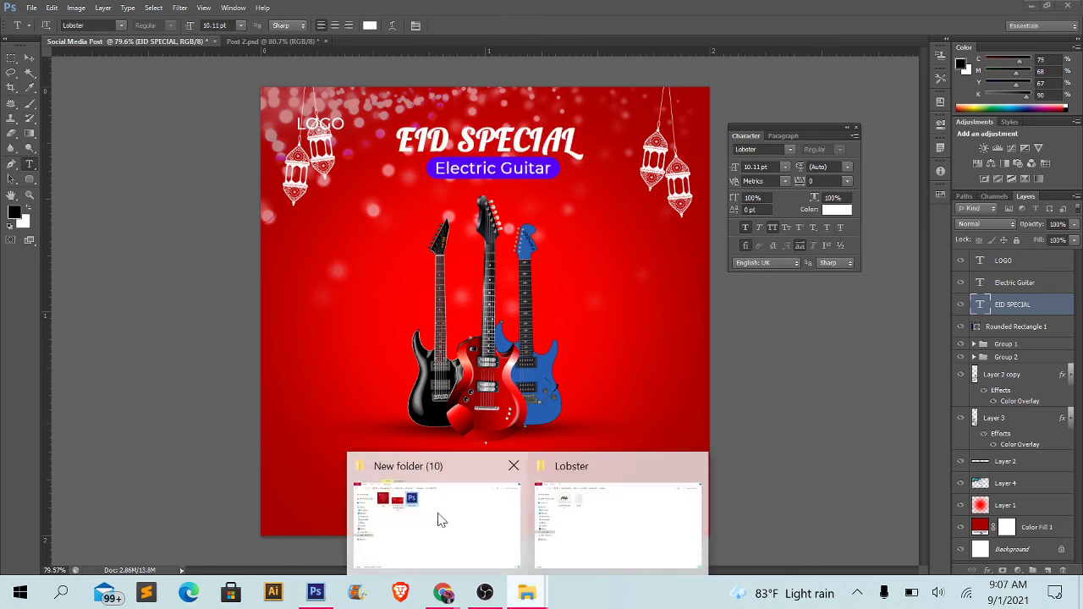
- Check Lobster-Regular.ttf in the Lobster folder window, then return to Photoshop
left_click(592, 523)
left_click(195, 164)
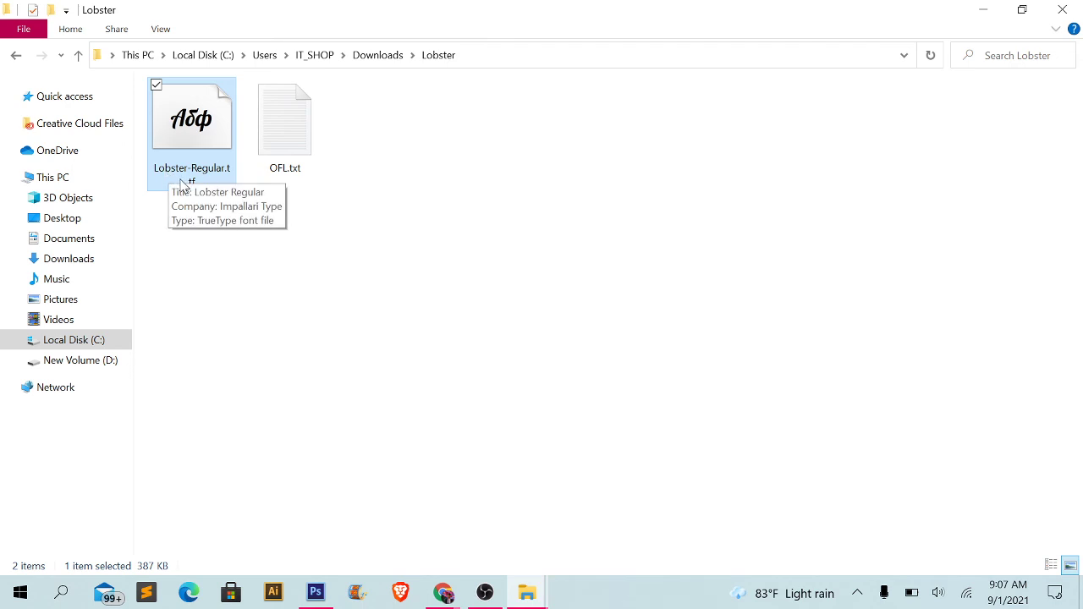
left_click(311, 589)
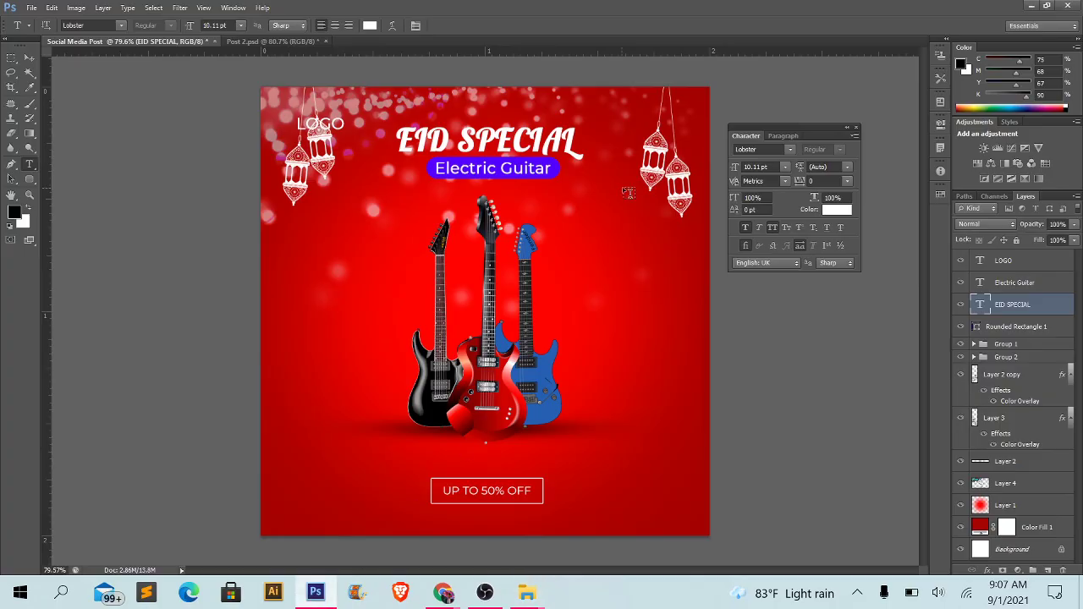
left_click(788, 149)
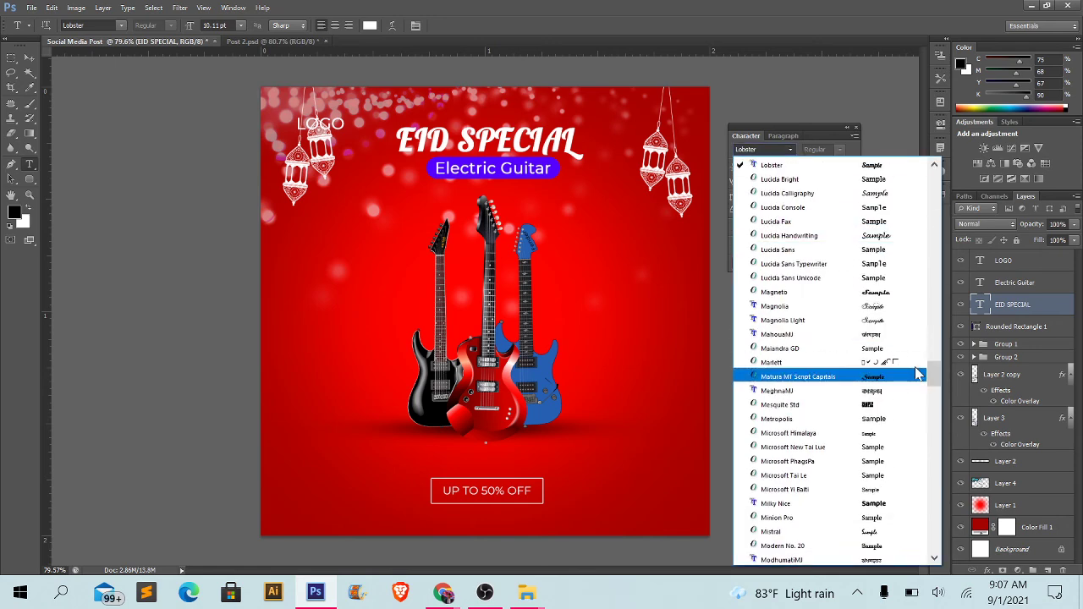
scroll(933, 365, "up", 3)
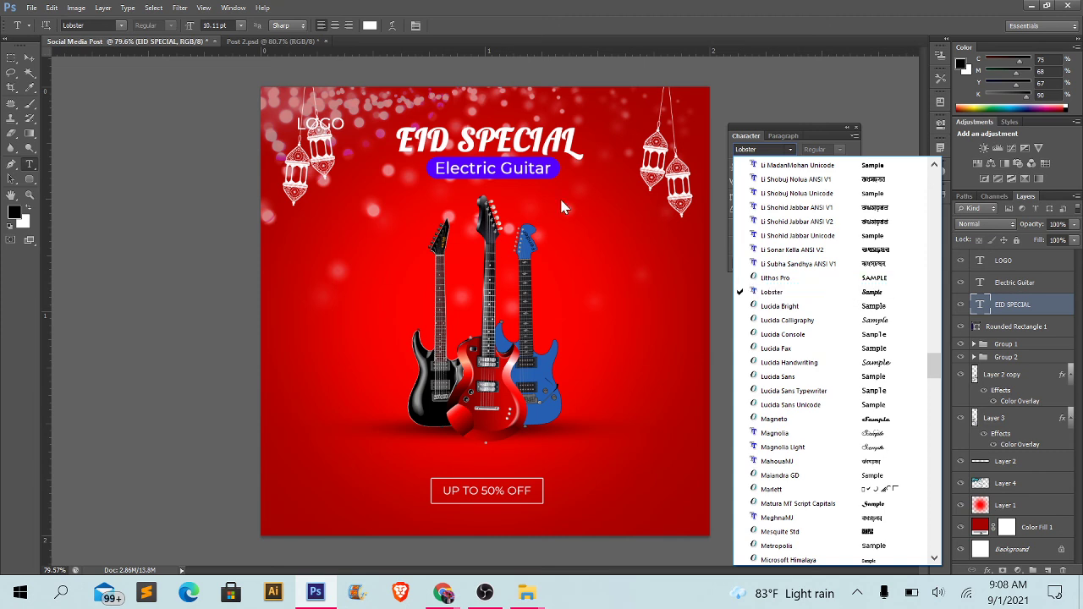
left_click(455, 152)
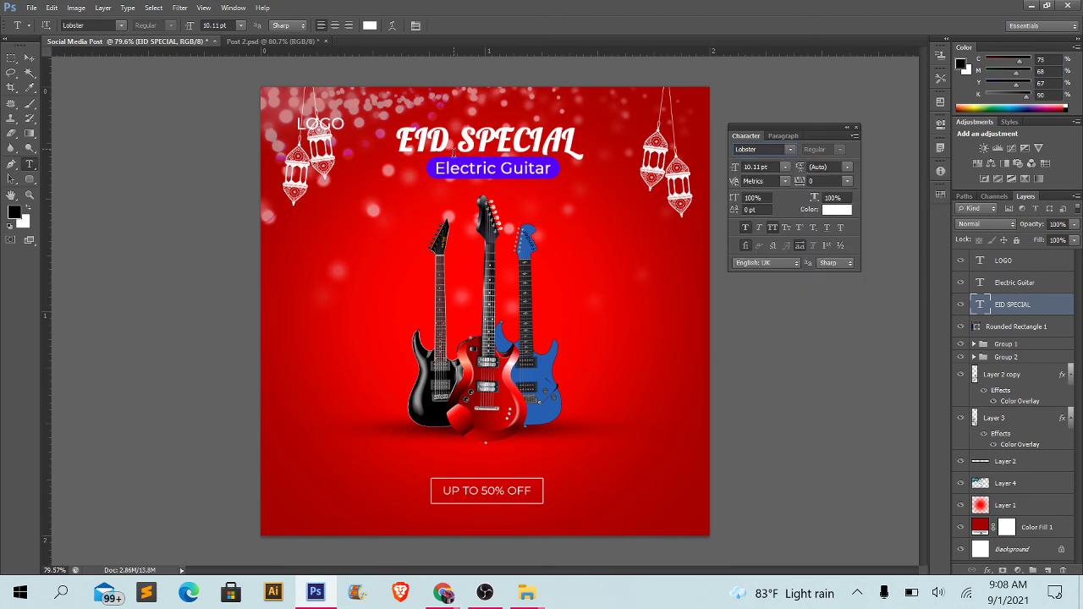
left_click(322, 312)
type("RA")
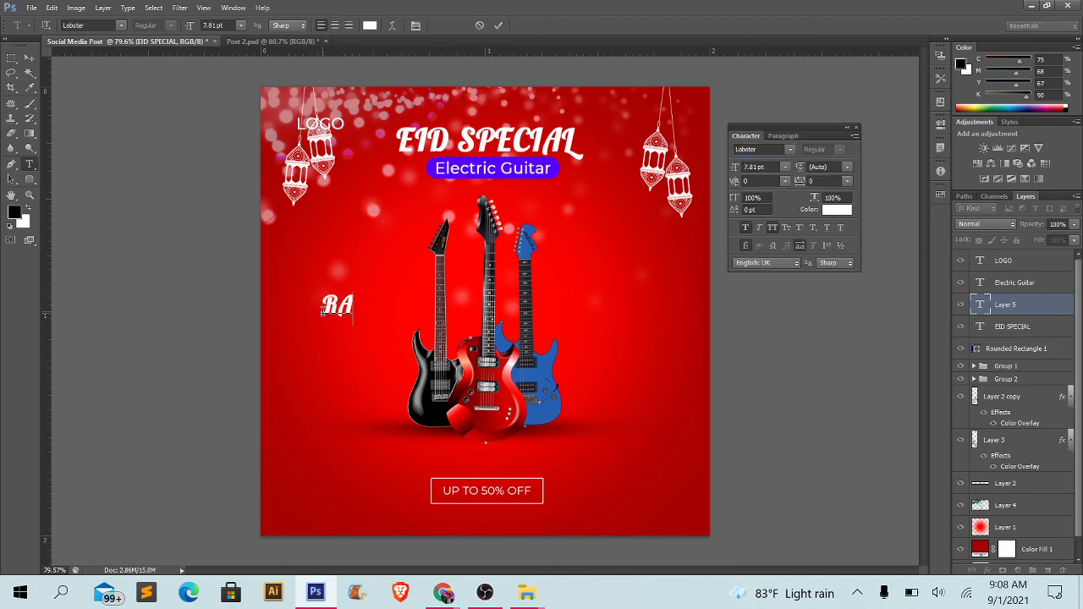
type("KIB")
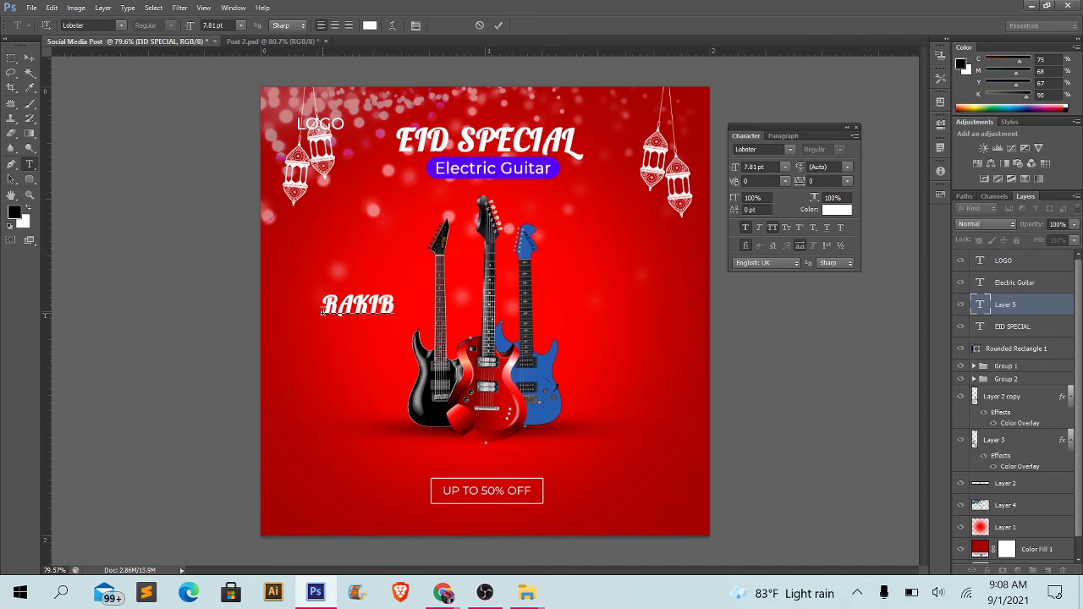
key("ctrl+a")
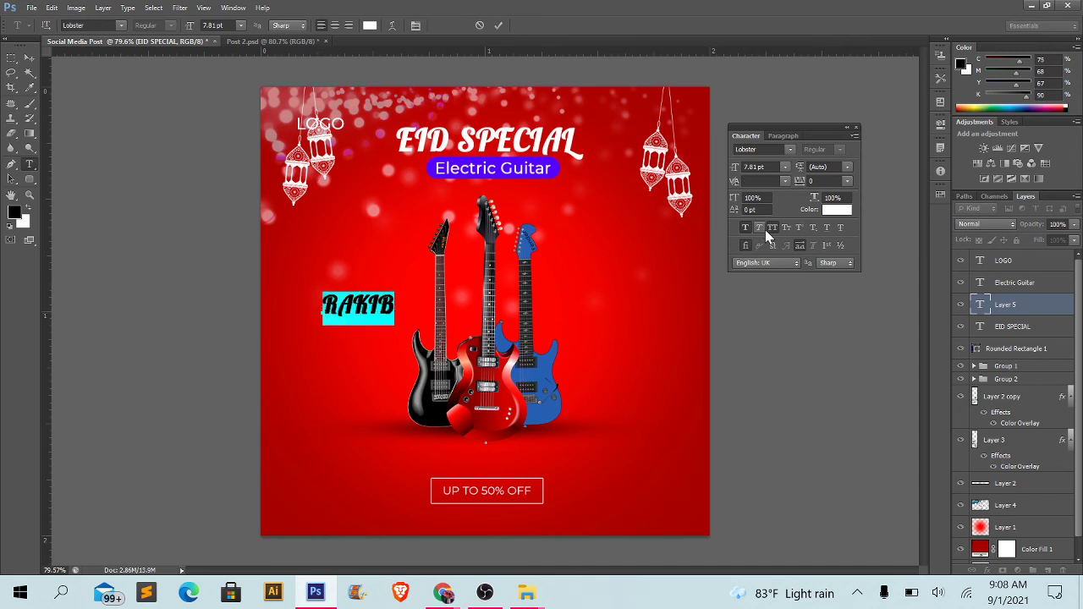
left_click(774, 231)
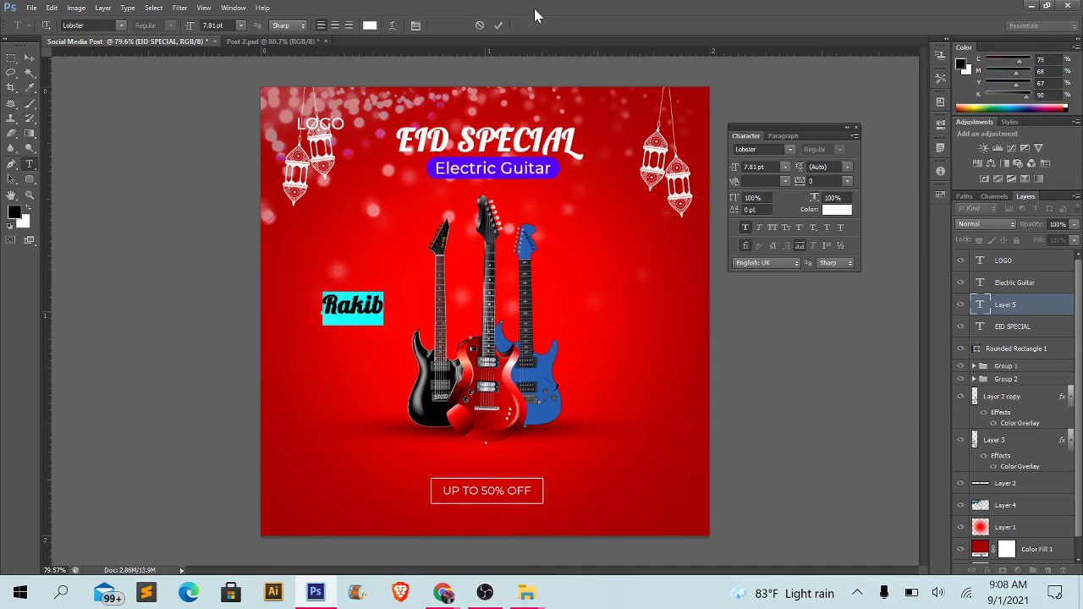
left_click(501, 26)
scroll(338, 313, "up", 2)
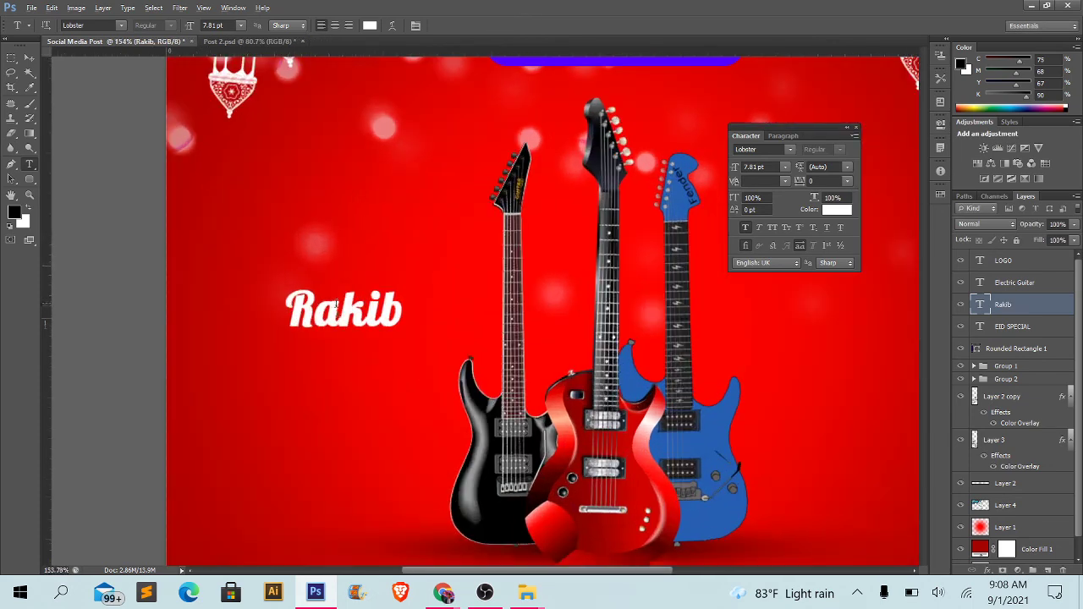
scroll(338, 320, "up", 1)
double_click(338, 320)
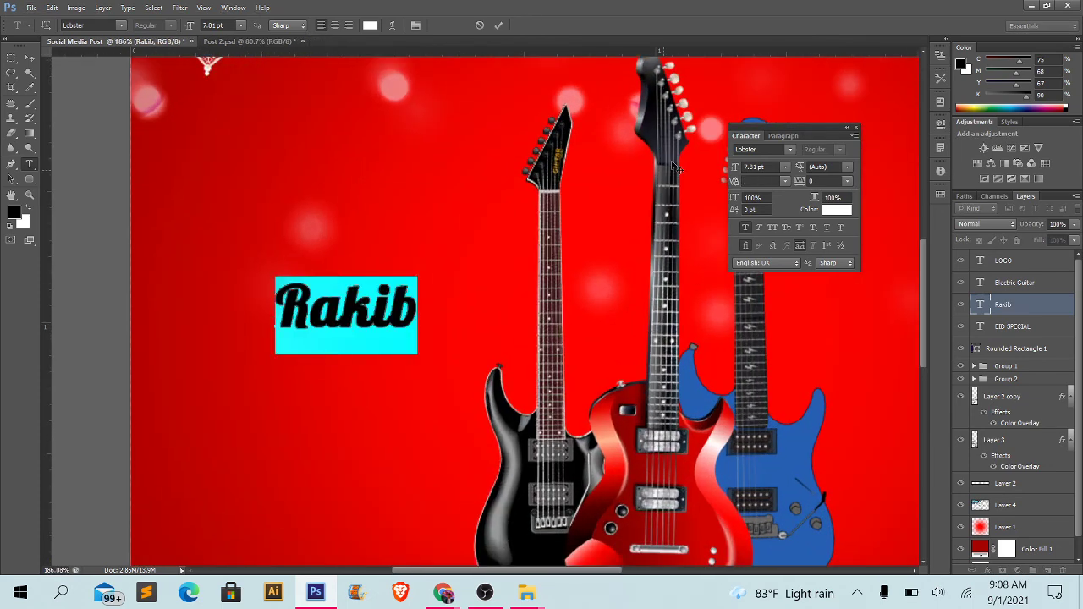
left_click(766, 167)
key("Up")
key("Up")
key("Up")
key("Up")
key("Up")
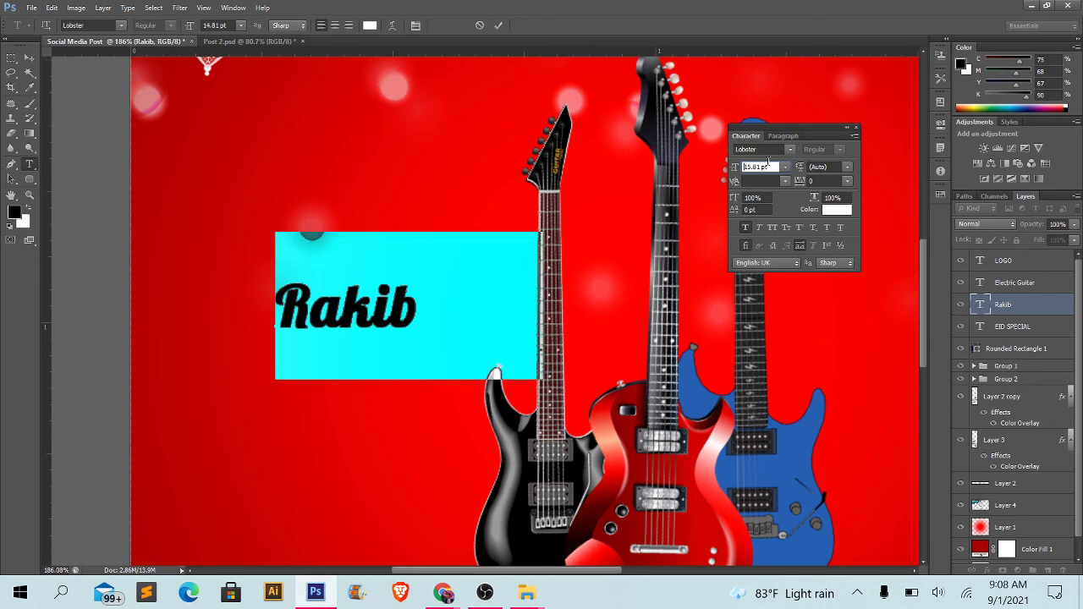
key("Up")
key("Up")
key("Up")
left_click(499, 26)
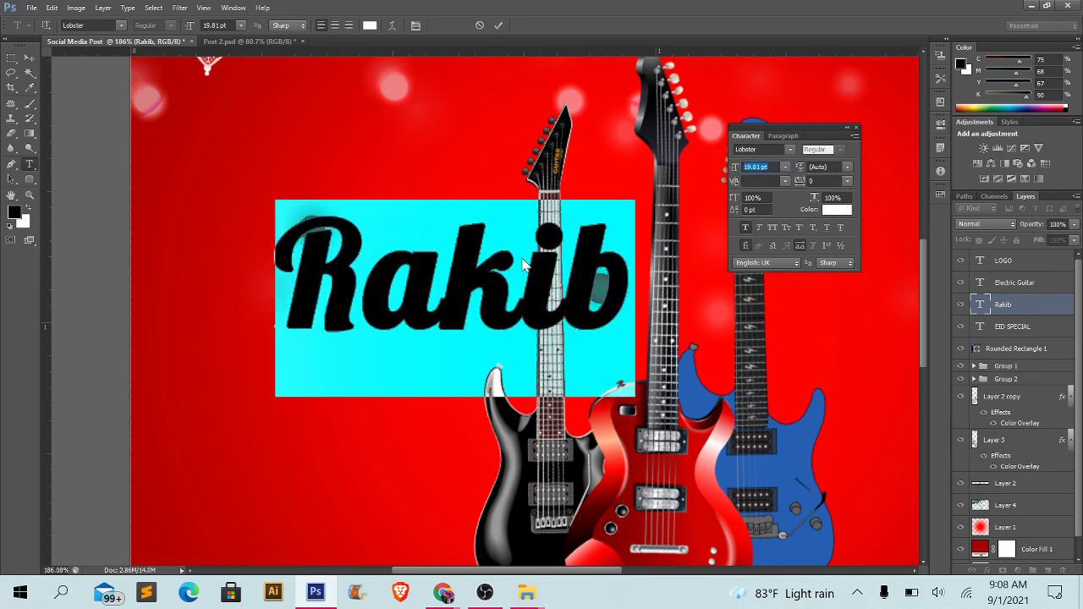
key("ctrl+0")
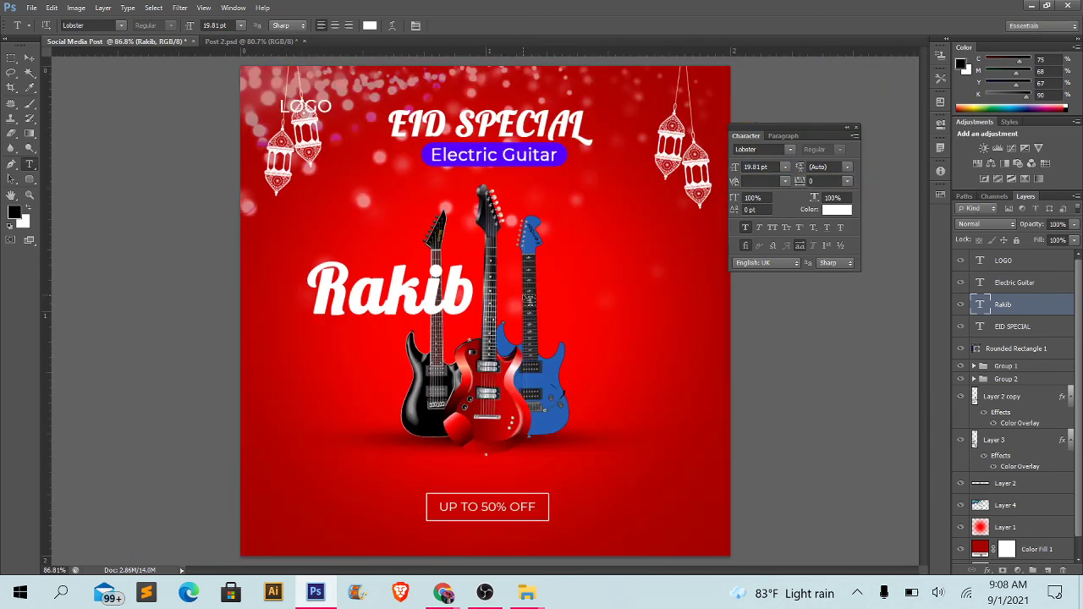
left_click(29, 56)
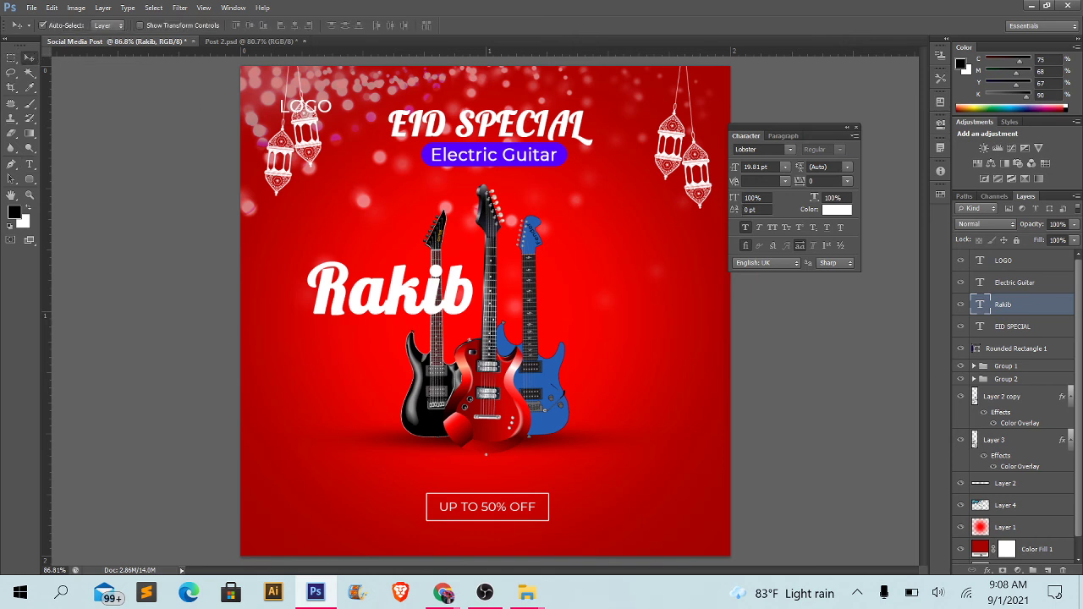
key("Delete")
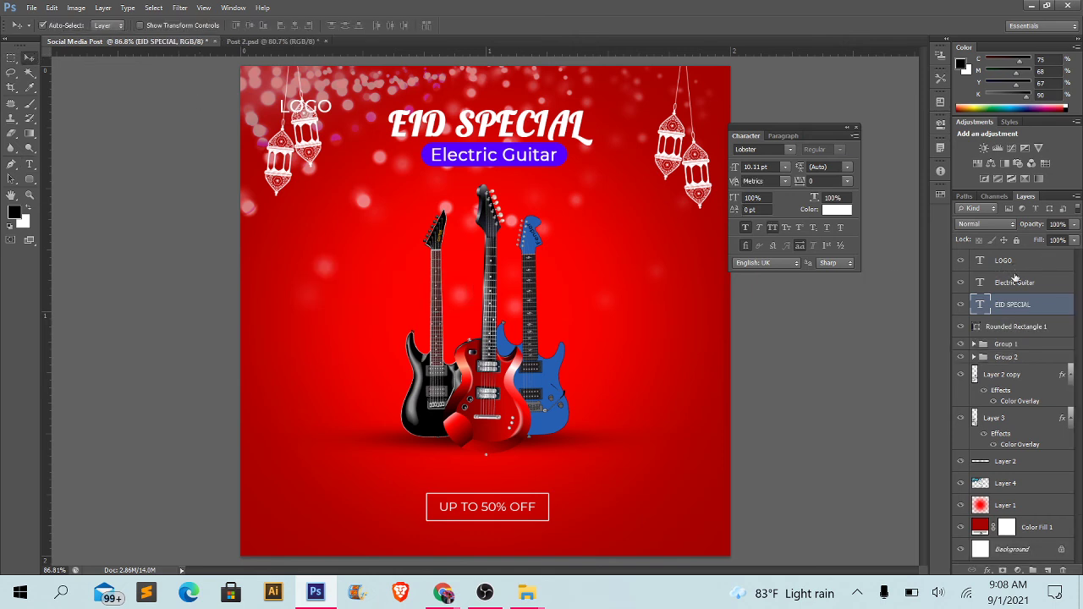
left_click(1020, 284)
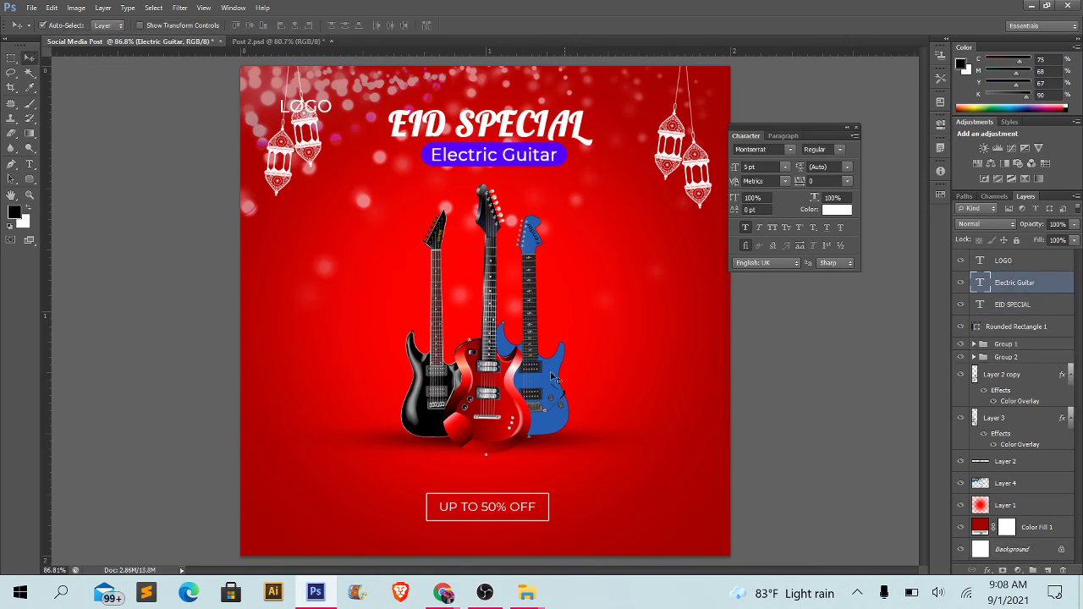
- Extract another_danger.zip in Downloads into an another_danger folder and open it
left_click(526, 592)
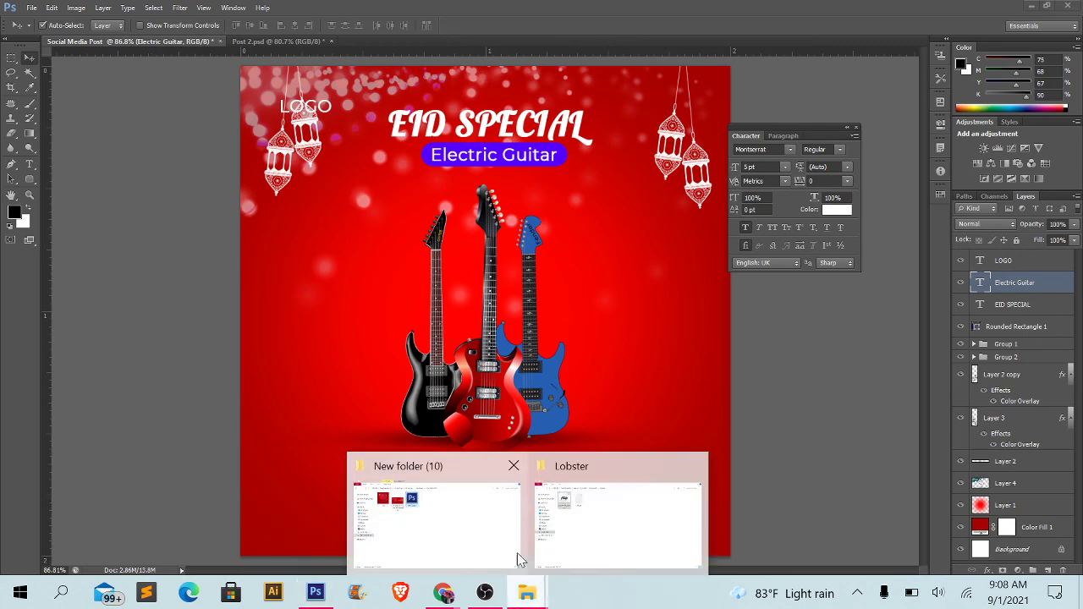
left_click(615, 538)
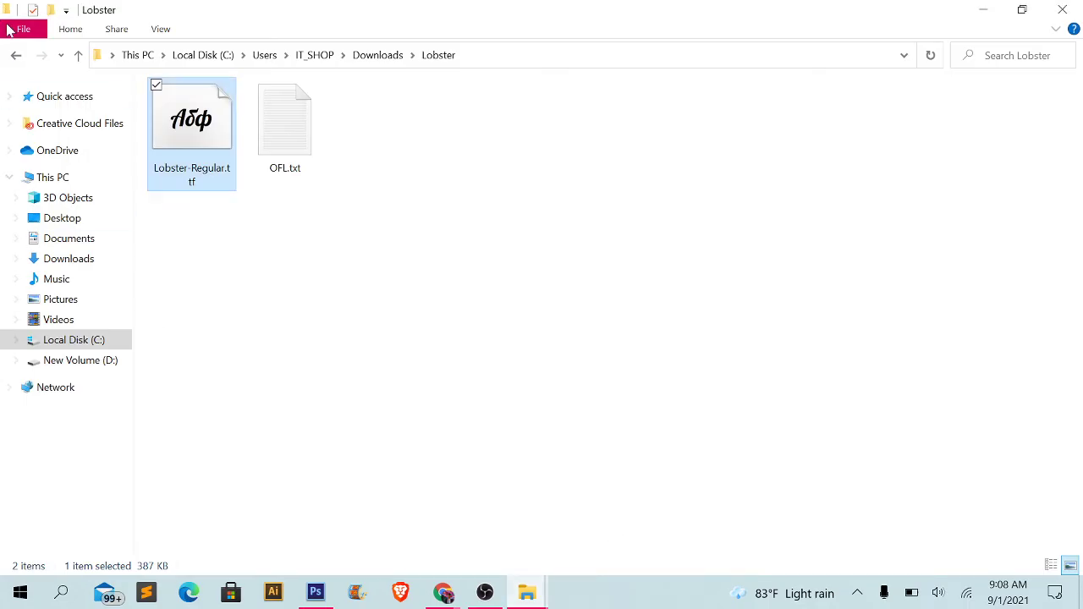
left_click(77, 55)
left_click(296, 157)
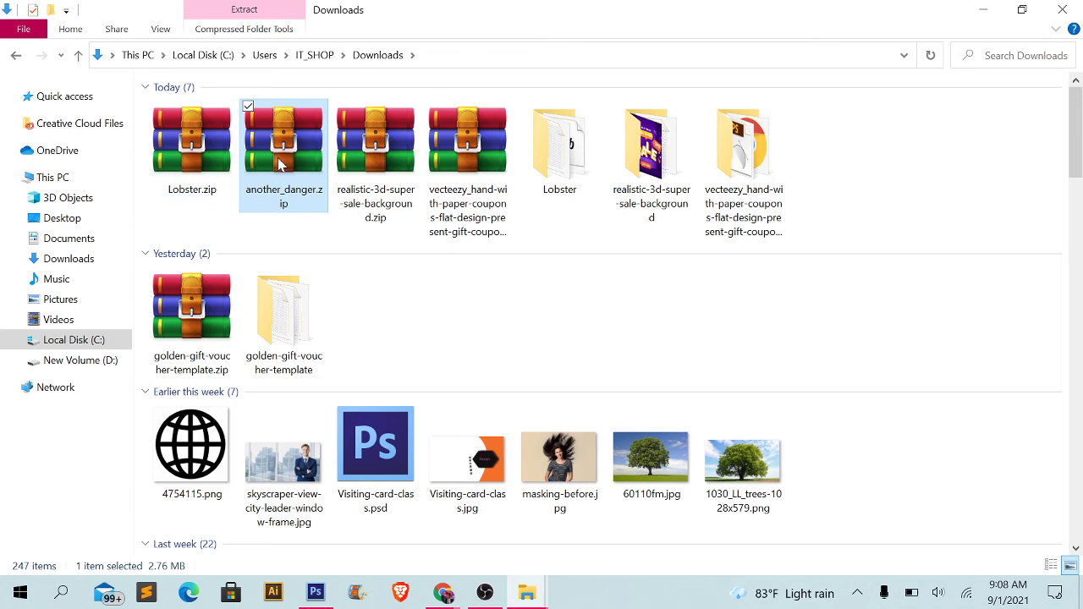
right_click(283, 174)
left_click(118, 236)
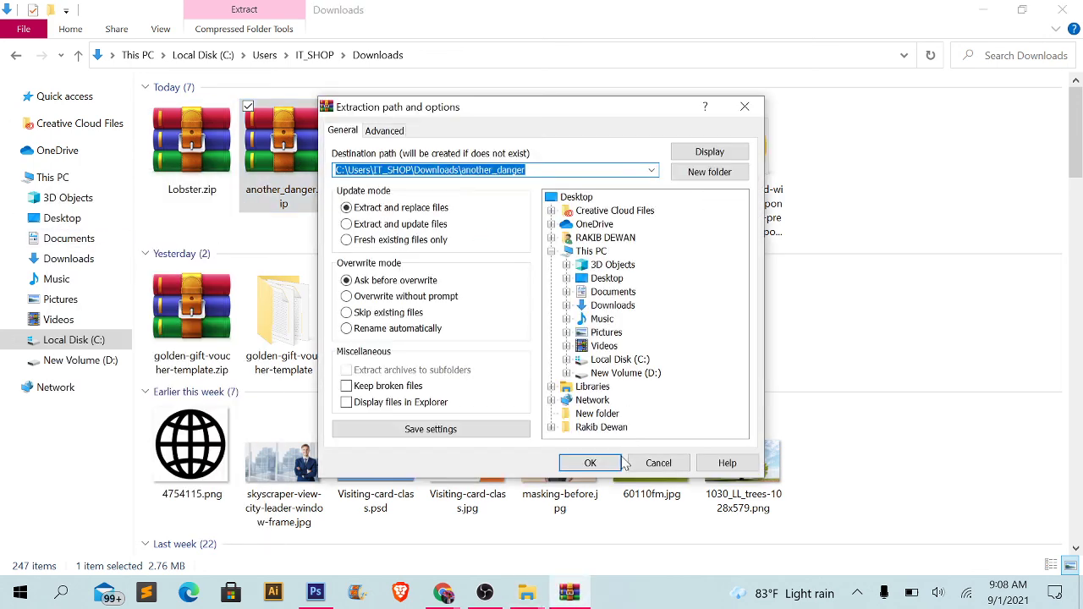
left_click(608, 467)
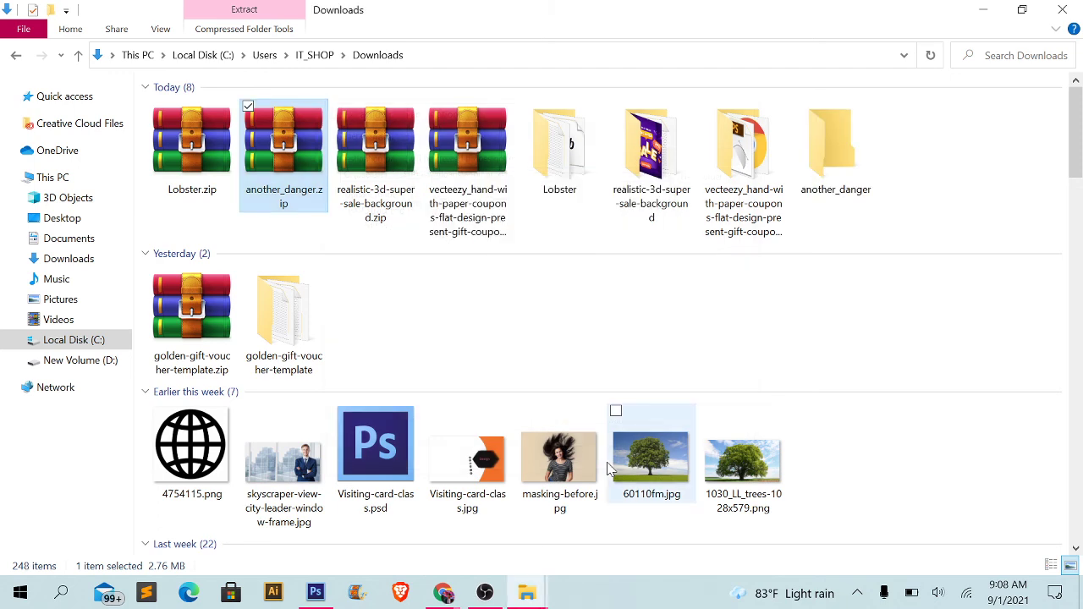
double_click(560, 148)
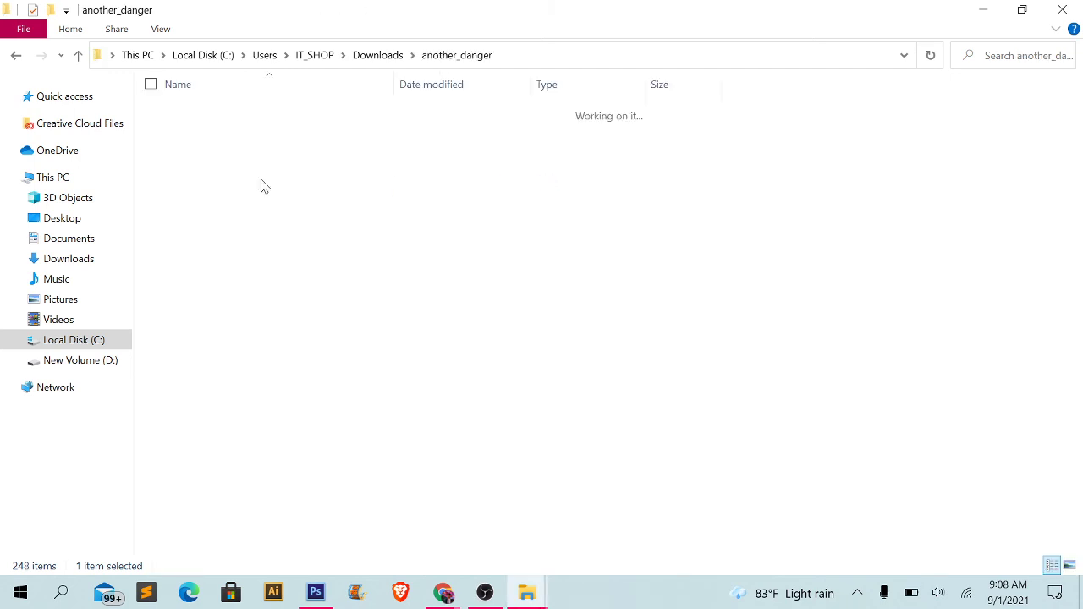
- Install the Another Danger Demo and Slanted .otf fonts, then go back to Photoshop
left_click(1070, 564)
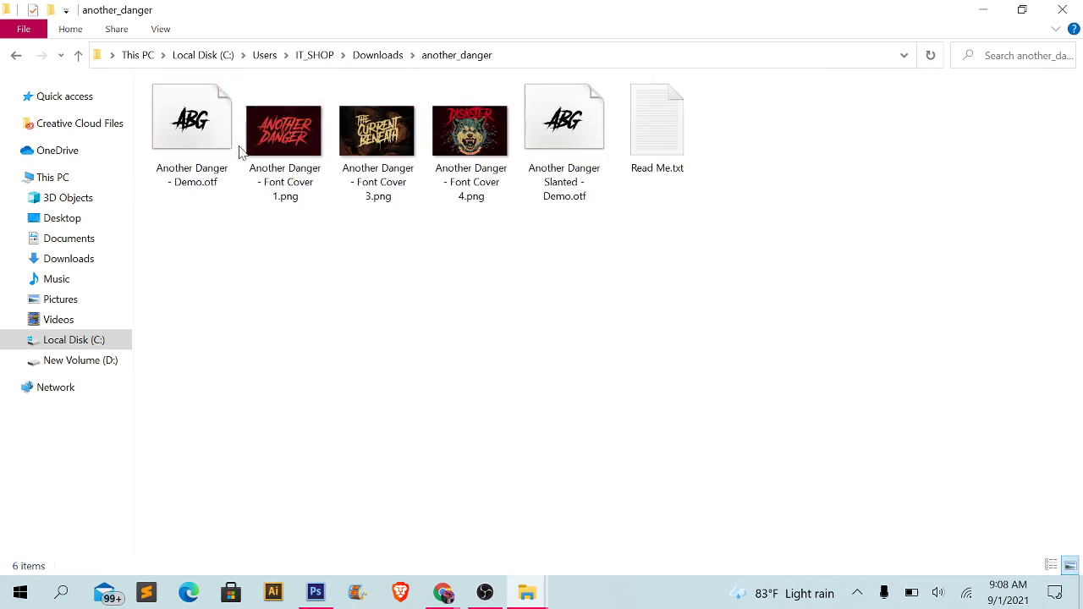
left_click_drag(494, 232, 312, 178)
left_click(200, 146)
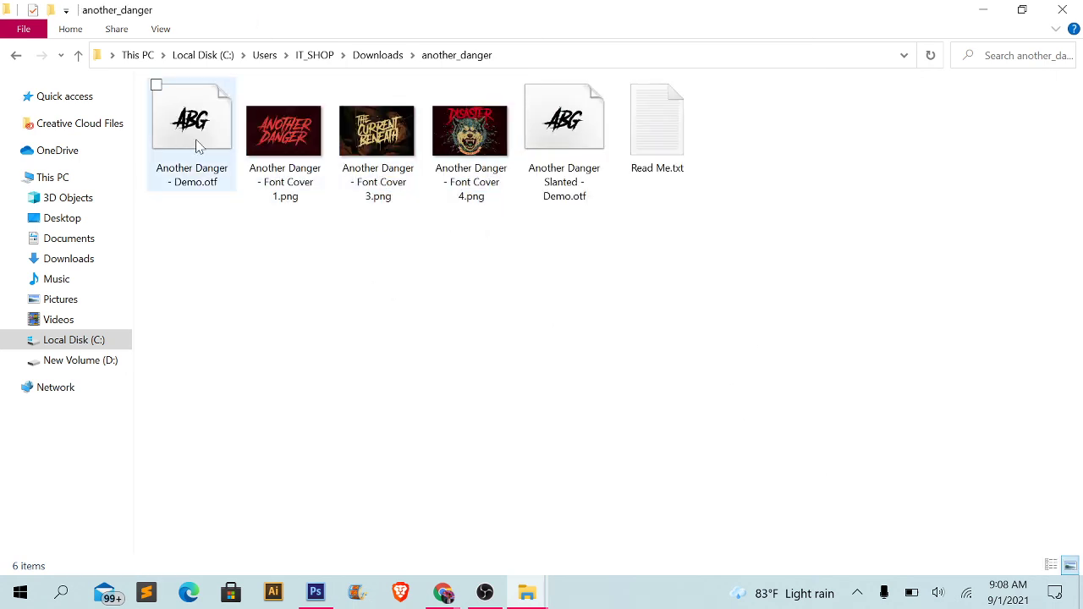
left_click(590, 165)
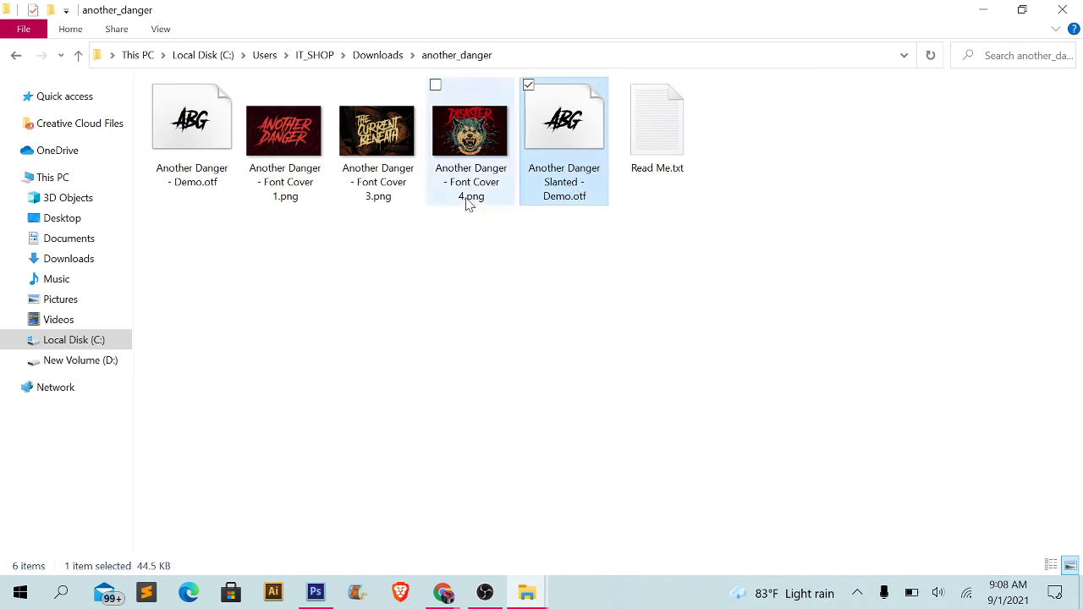
left_click(204, 187, "ctrl")
right_click(205, 179)
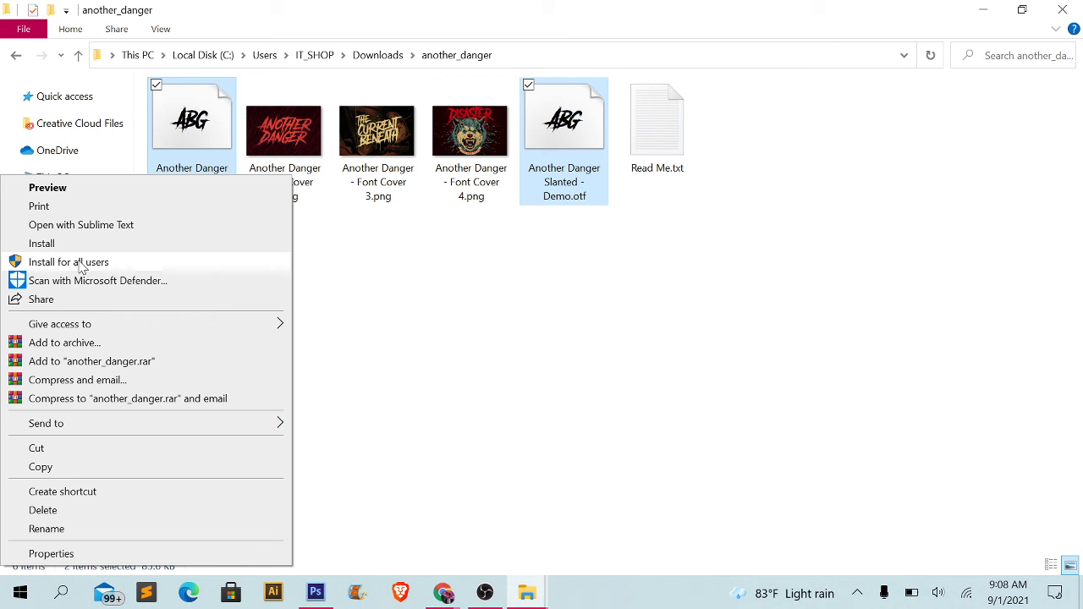
left_click(81, 264)
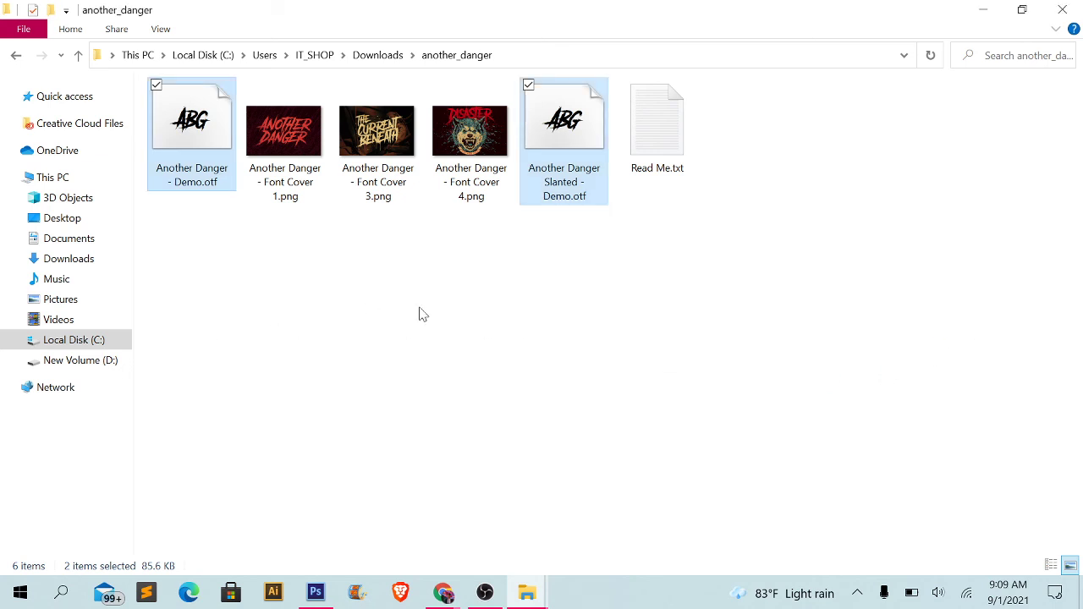
left_click(435, 326)
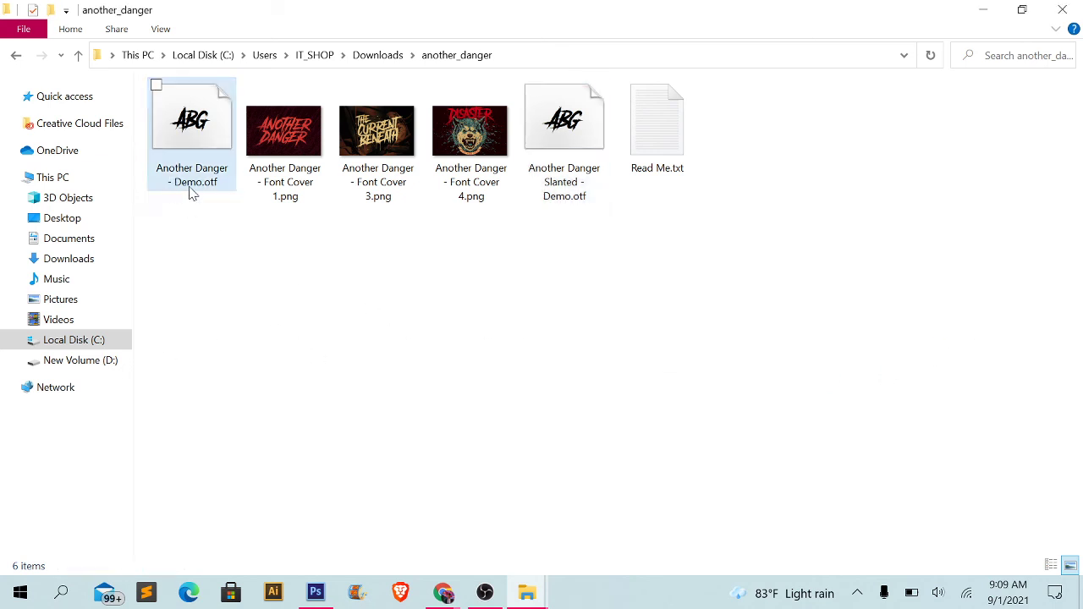
left_click(192, 191)
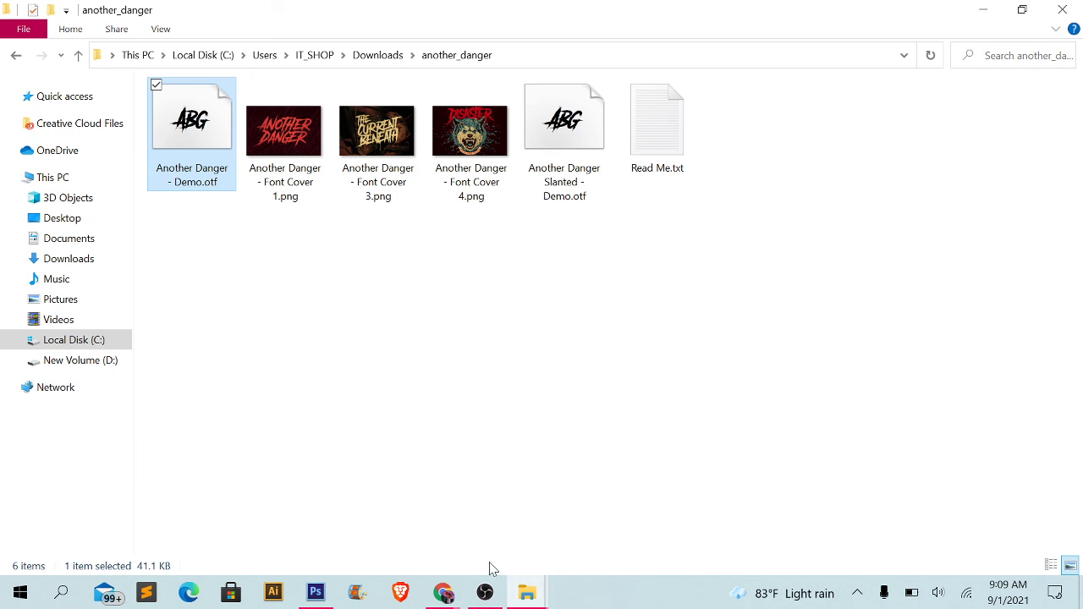
left_click(315, 590)
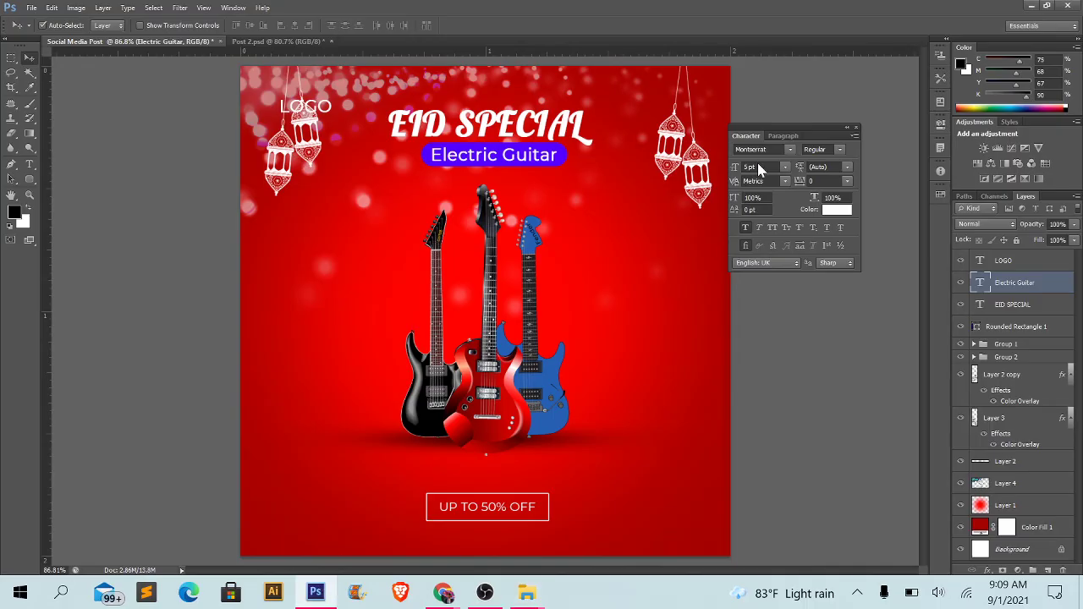
- Set the EID SPECIAL headline in the Another Danger font and commit it
left_click(508, 125)
key("t")
left_click(508, 124)
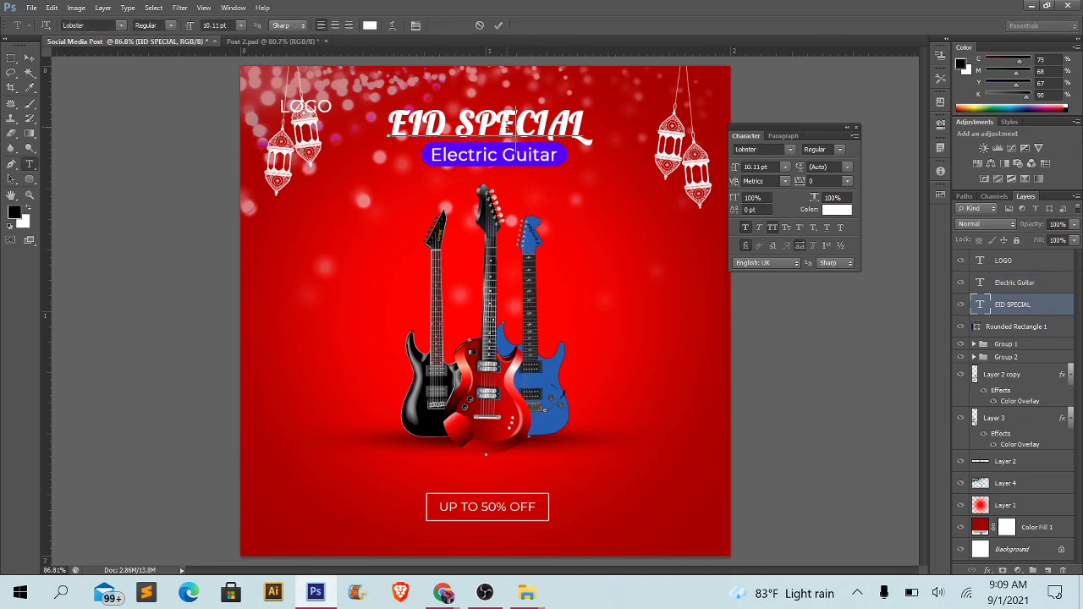
key("ctrl+a")
left_click(759, 149)
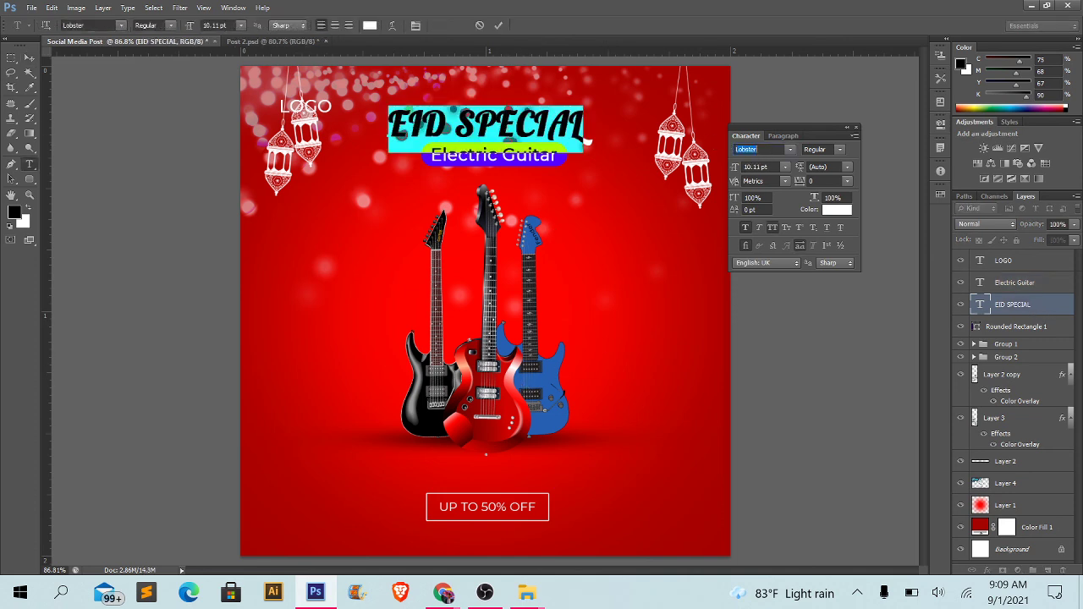
type("An")
type("other Dan...")
key("Return")
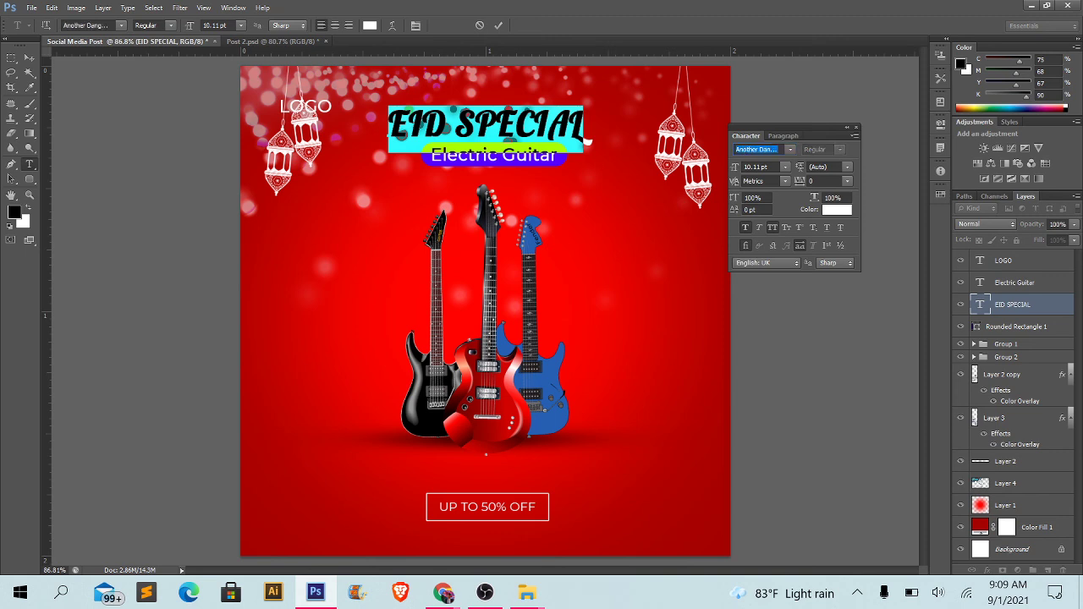
left_click(498, 25)
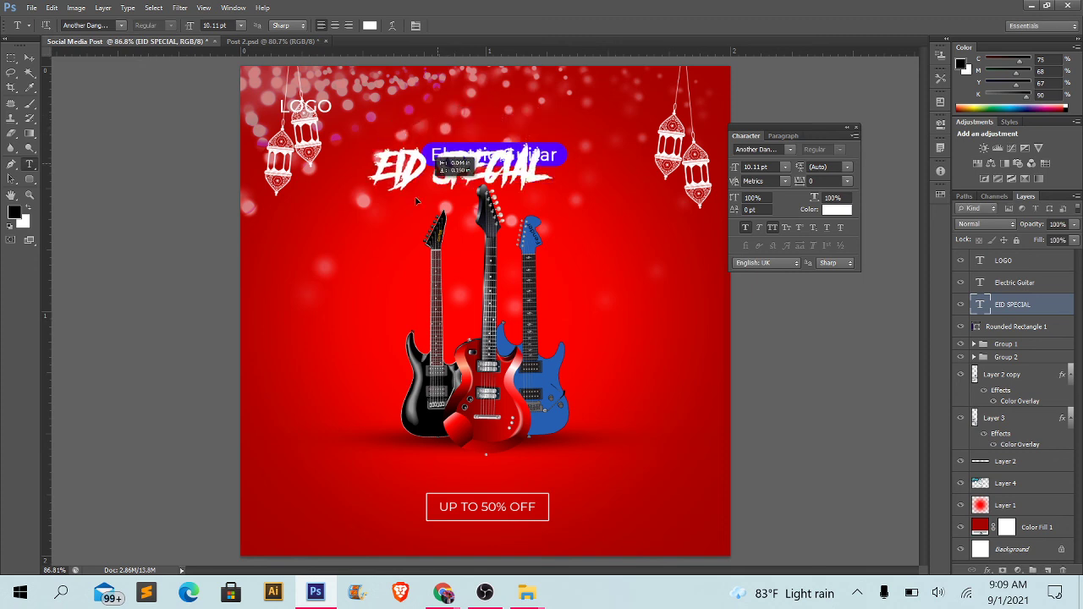
- Move the headline to the lower left and raise its size to 23.11 pt
left_click_drag(448, 121, 332, 353)
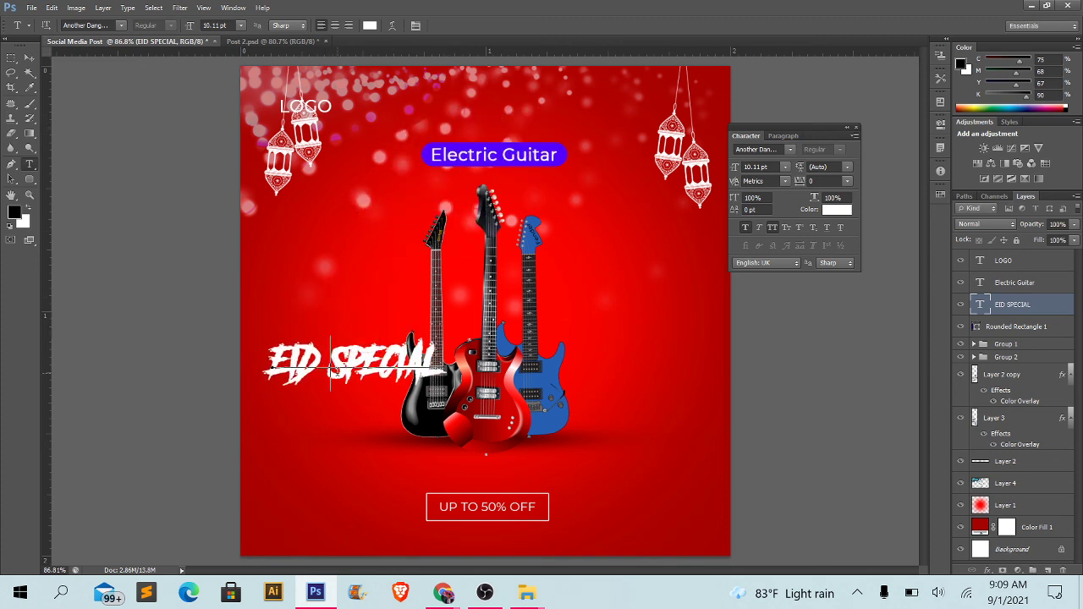
left_click(338, 364)
key("ctrl+a")
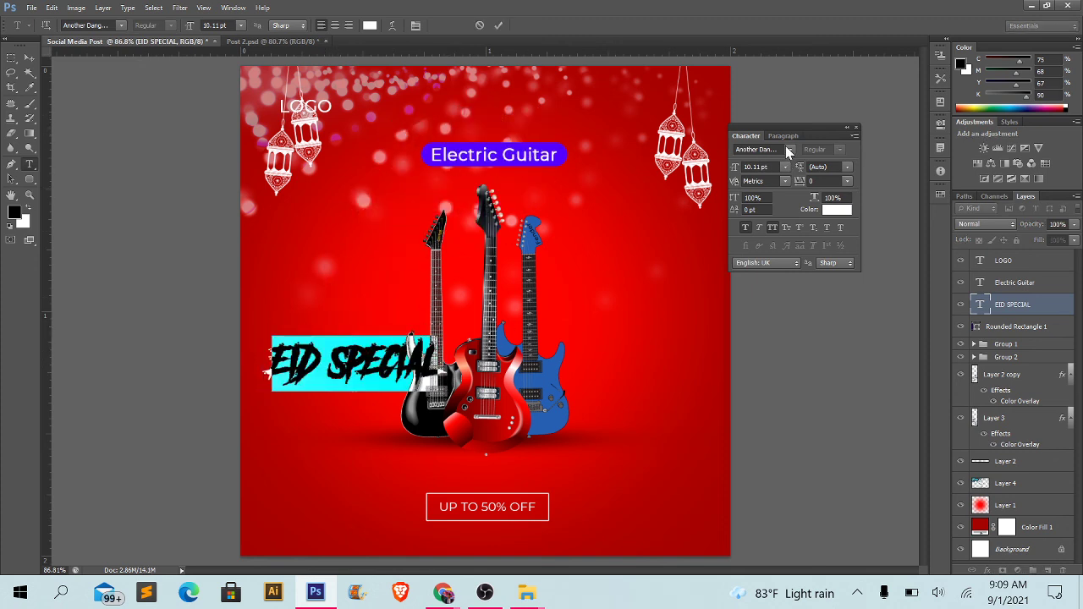
left_click(790, 150)
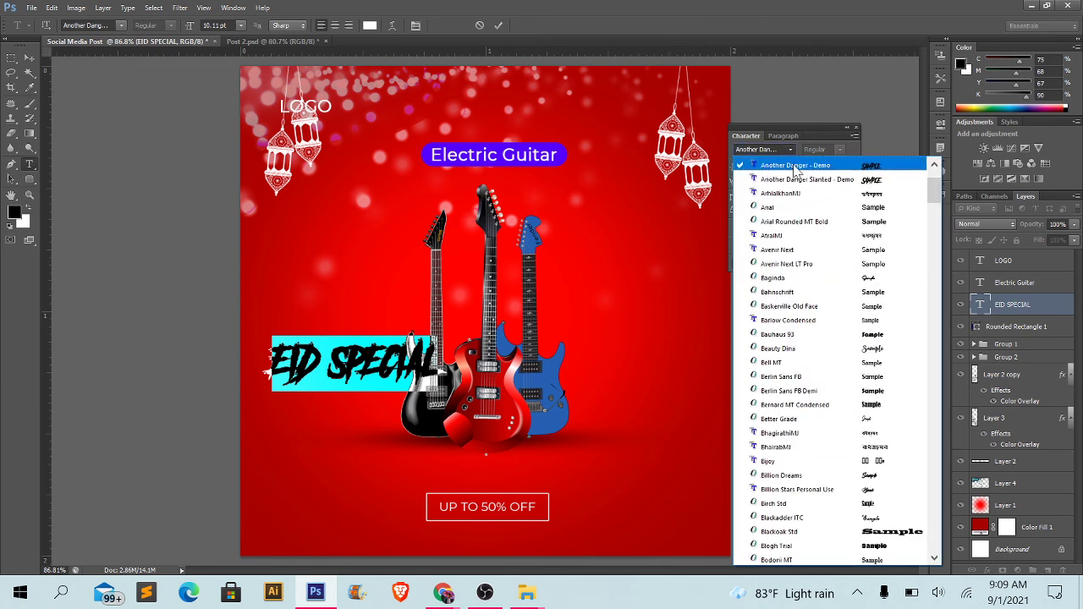
left_click(804, 165)
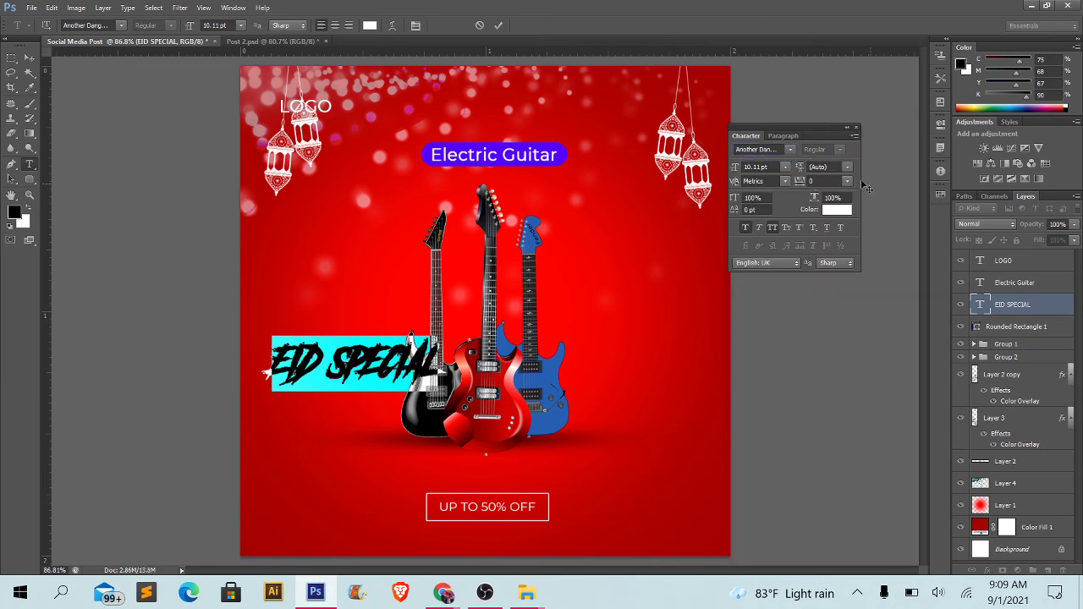
left_click(772, 166)
scroll(771, 166, "up", 4)
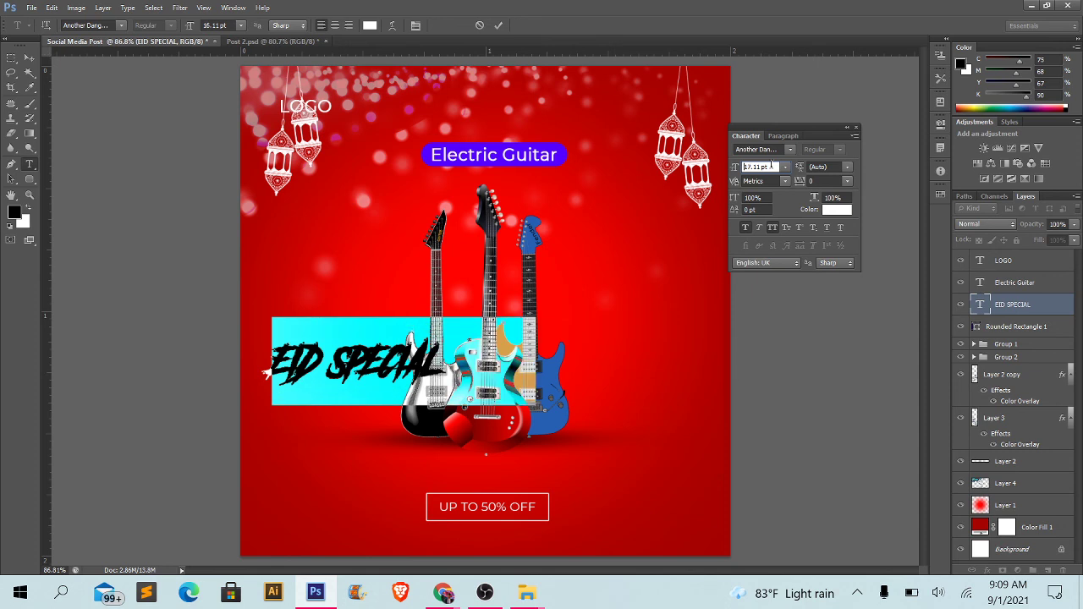
scroll(772, 166, "up", 5)
scroll(772, 166, "up", 5)
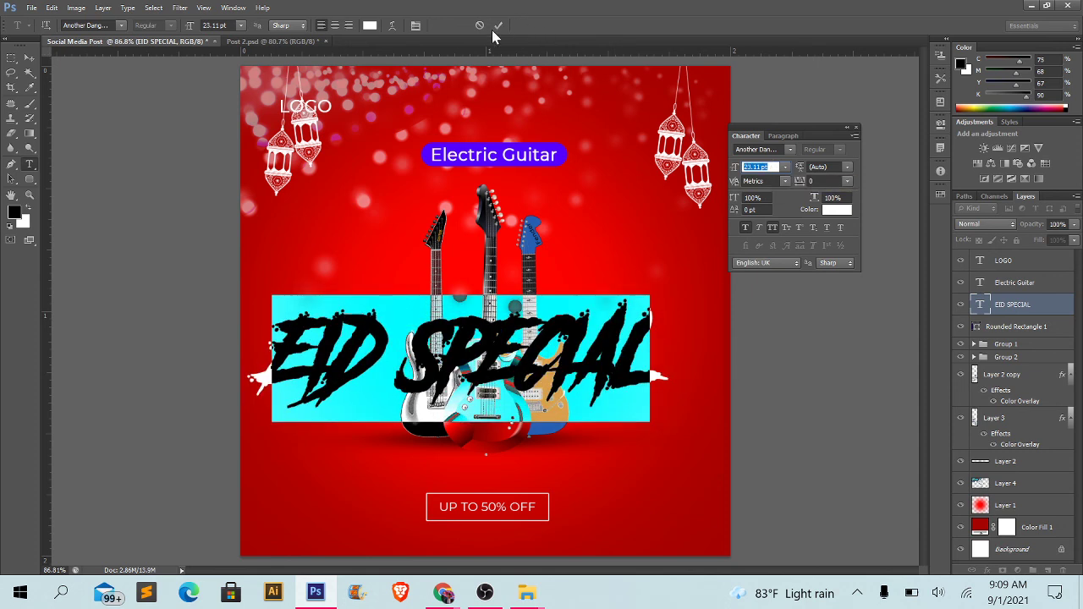
key("Down")
left_click(409, 384)
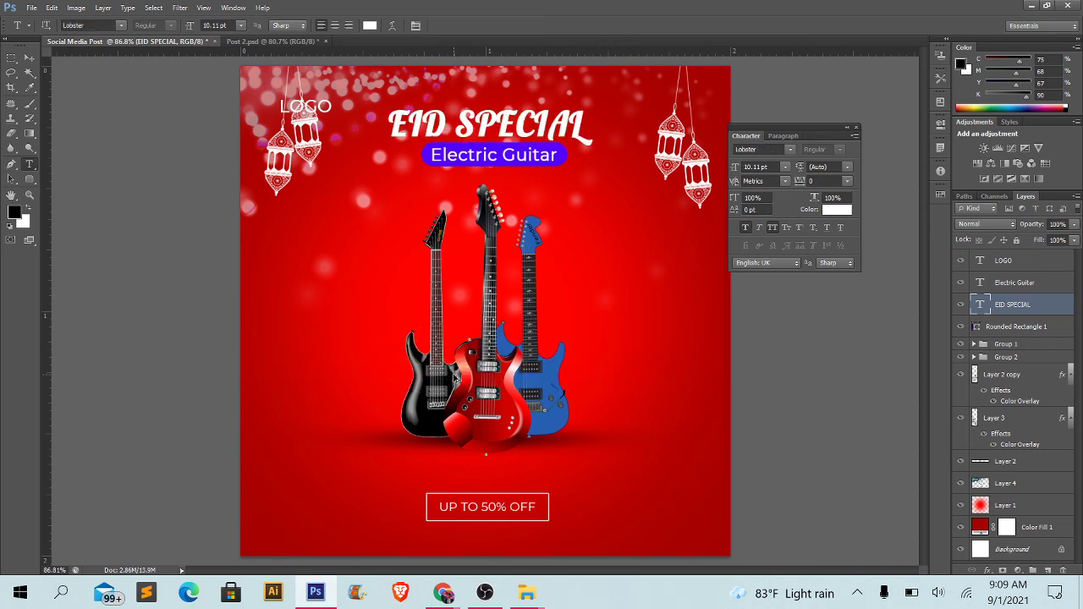
- Undo the headline changes, select the Move tool, and bring up File Explorer
key("ctrl+alt+z")
key("ctrl+alt+z")
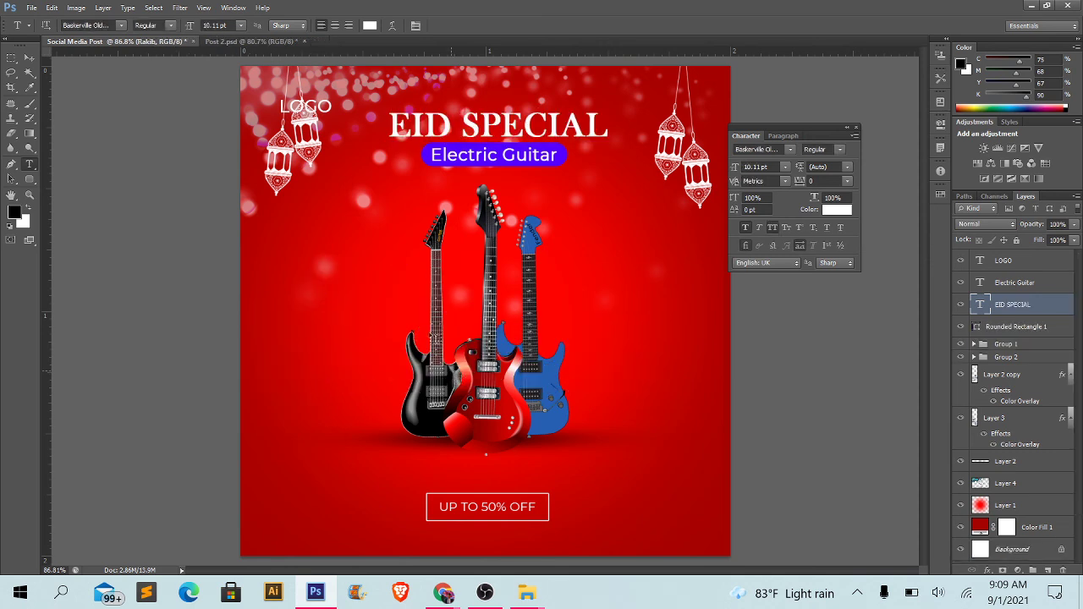
left_click(29, 57)
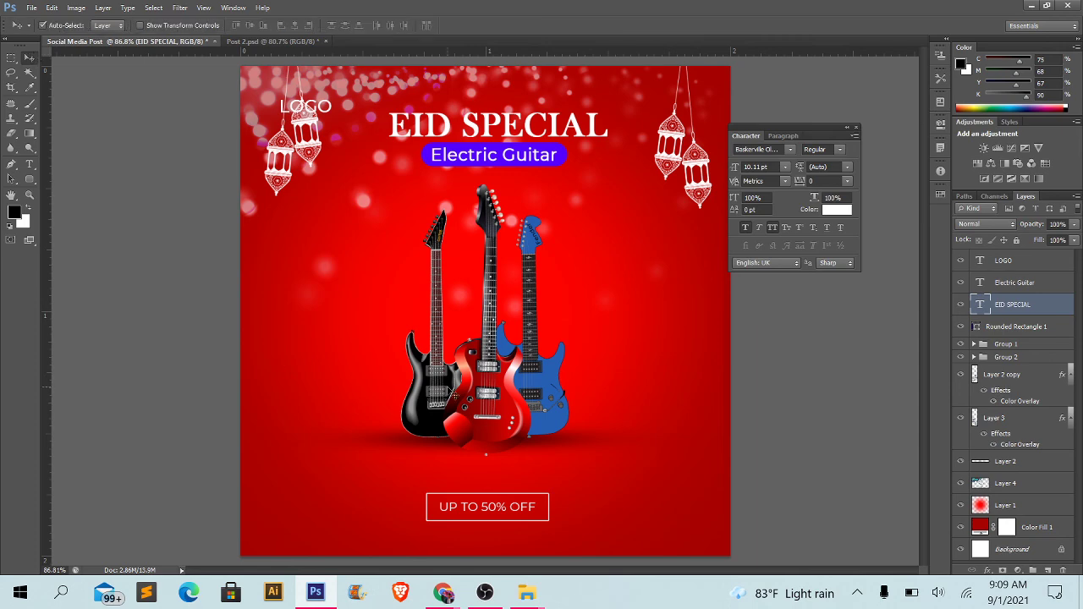
left_click(520, 587)
left_click(576, 541)
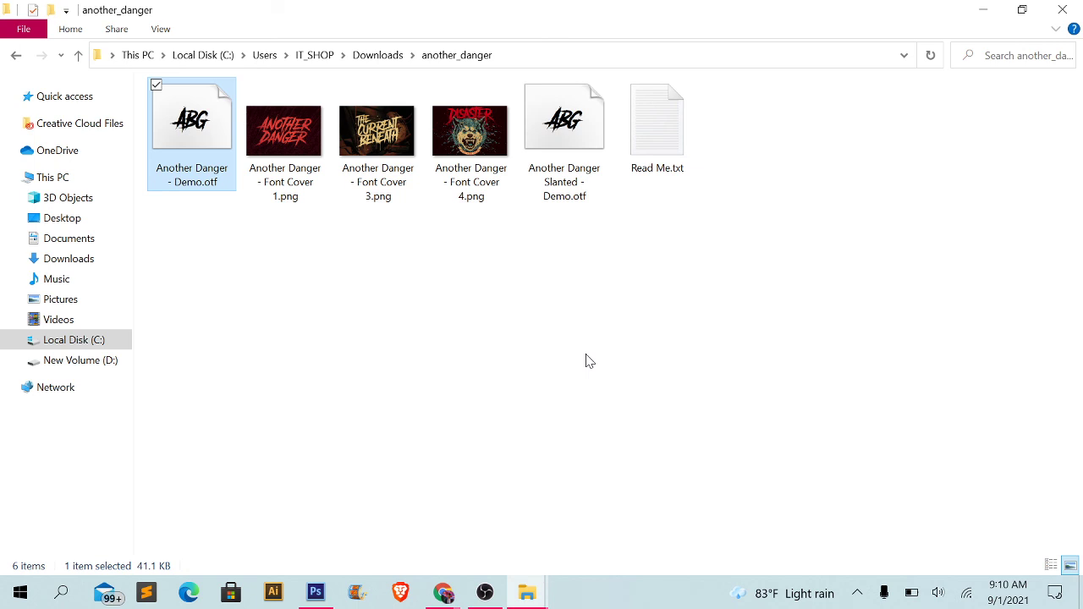
left_click(982, 9)
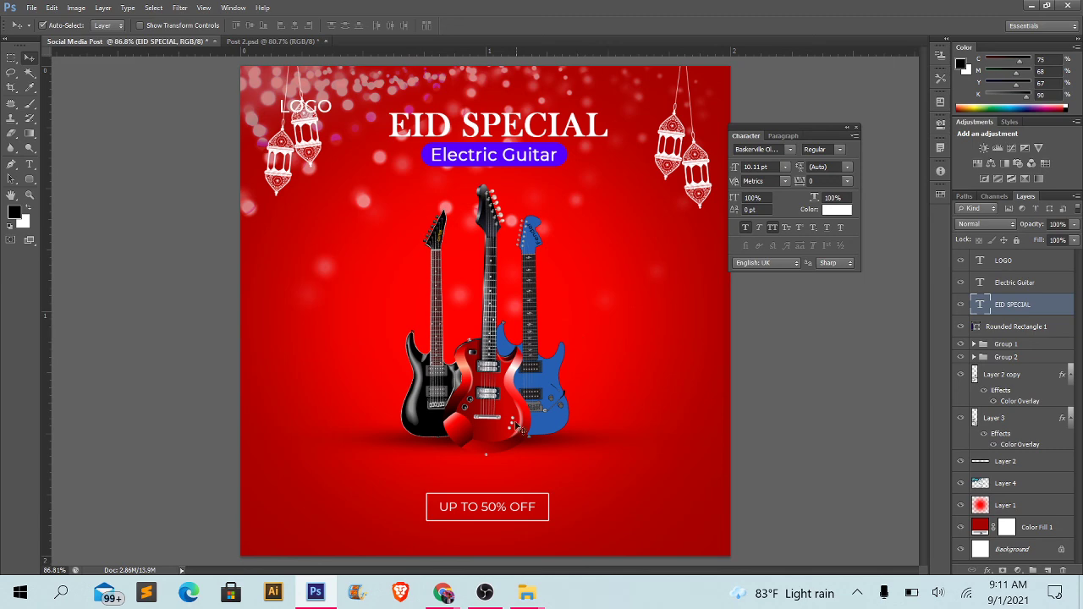
- Bring Chrome forward on its Downloads tab listing Lobster.zip, another_danger.zip and the sale-background archive
left_click(445, 594)
left_click(351, 520)
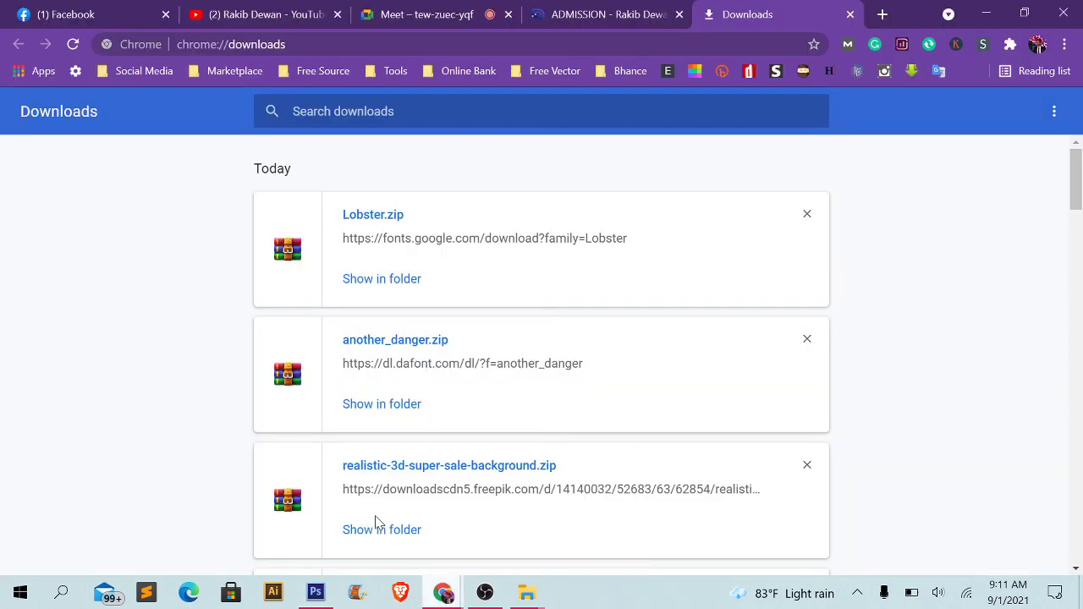
left_click(648, 13)
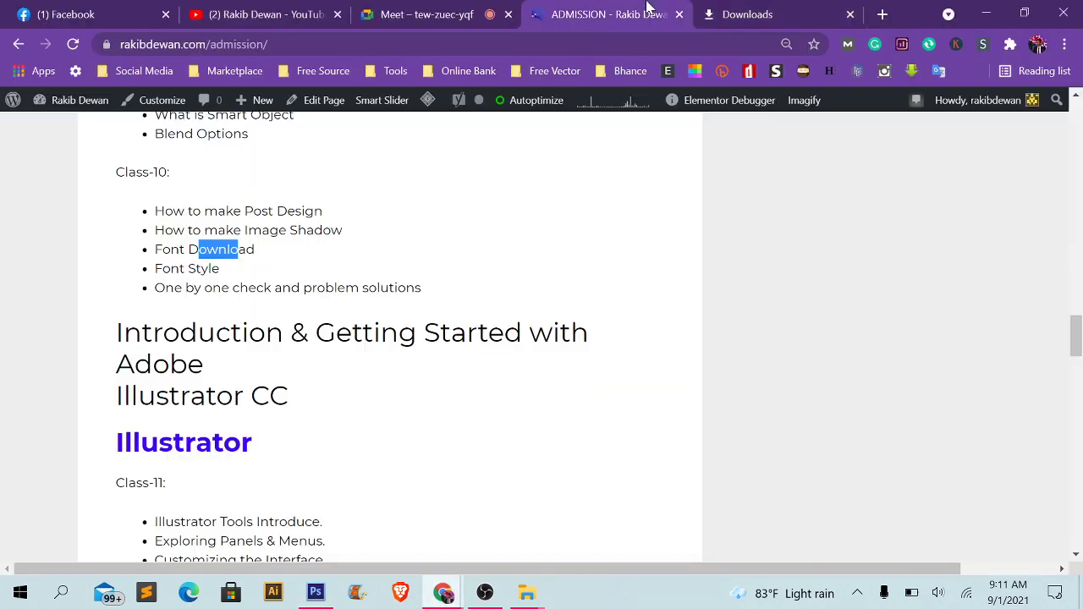
left_click(718, 15)
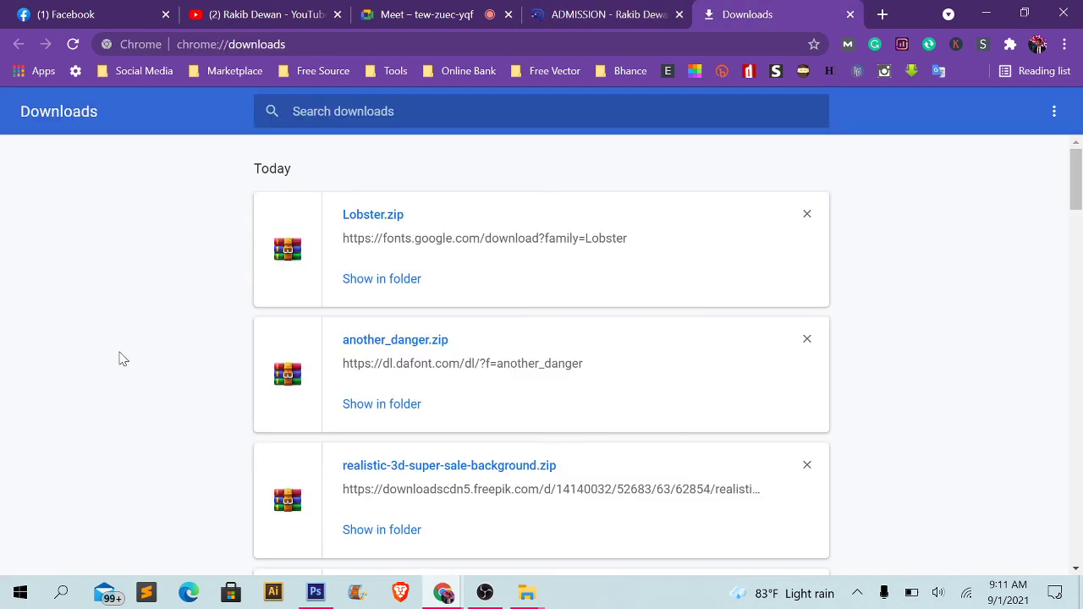